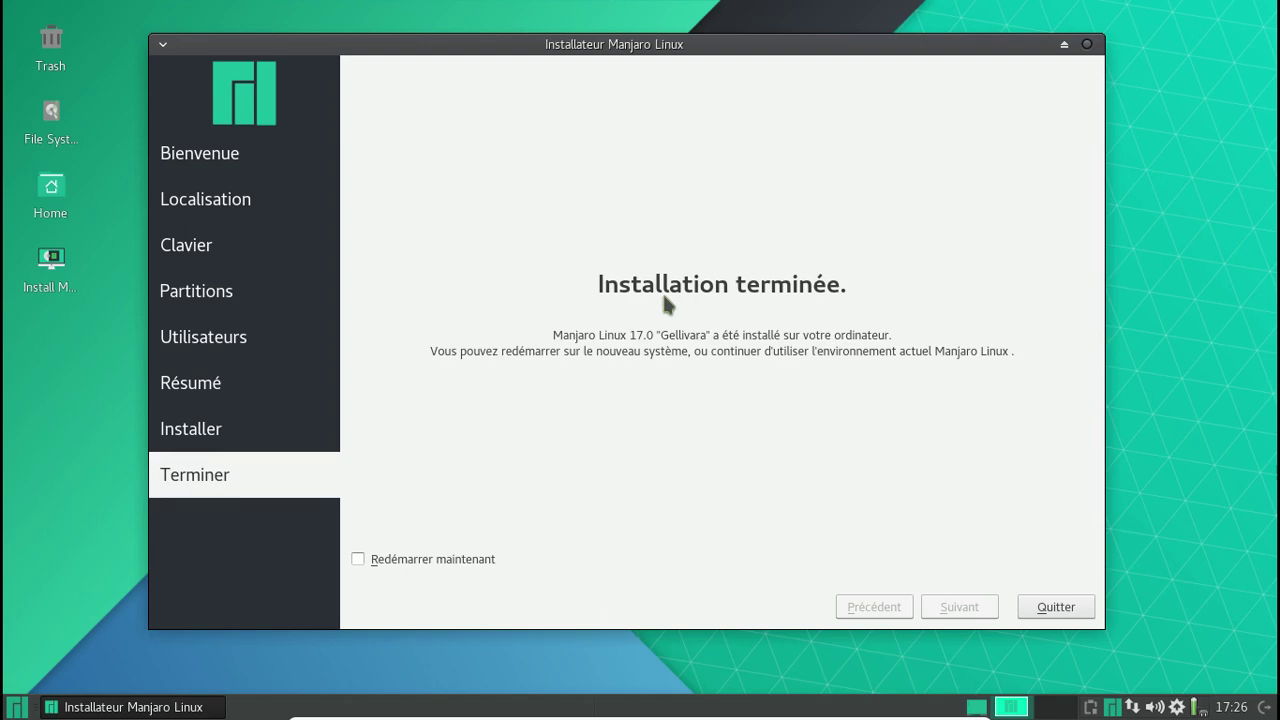
Finish the Manjaro installer with an immediate restart and boot the installed Manjaro Linux entry.
left_click(461, 559)
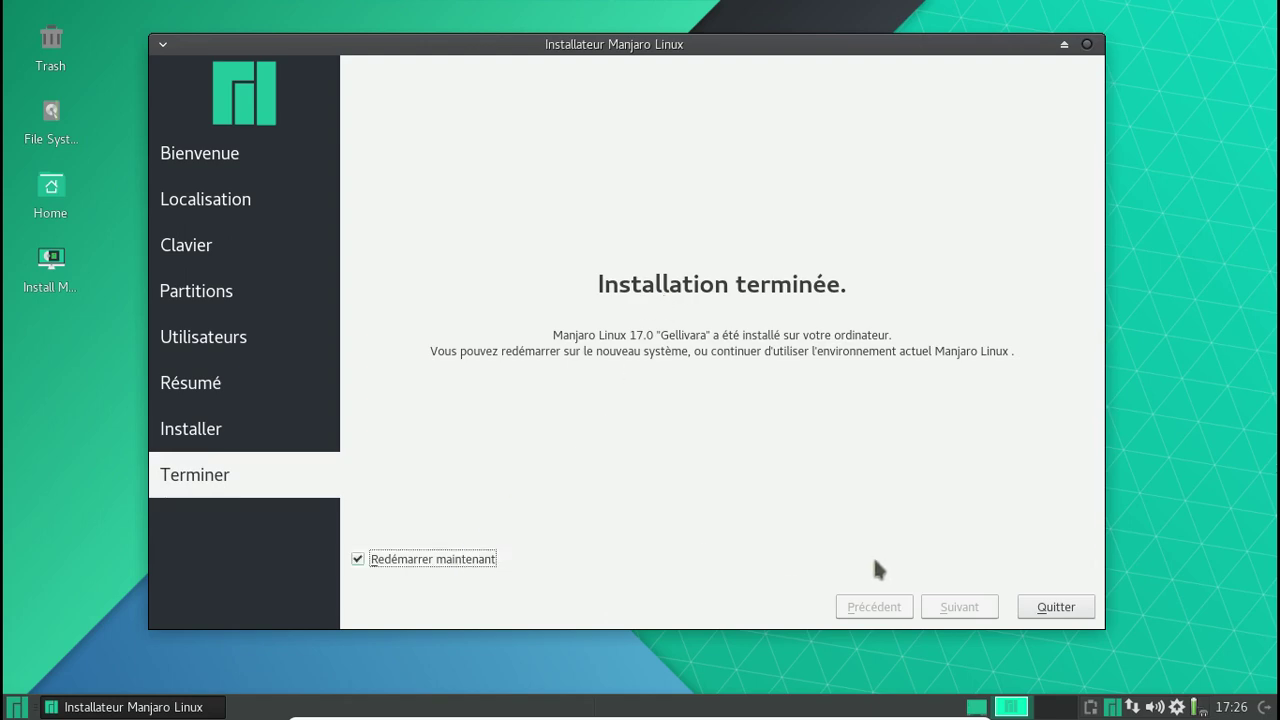
left_click(1047, 609)
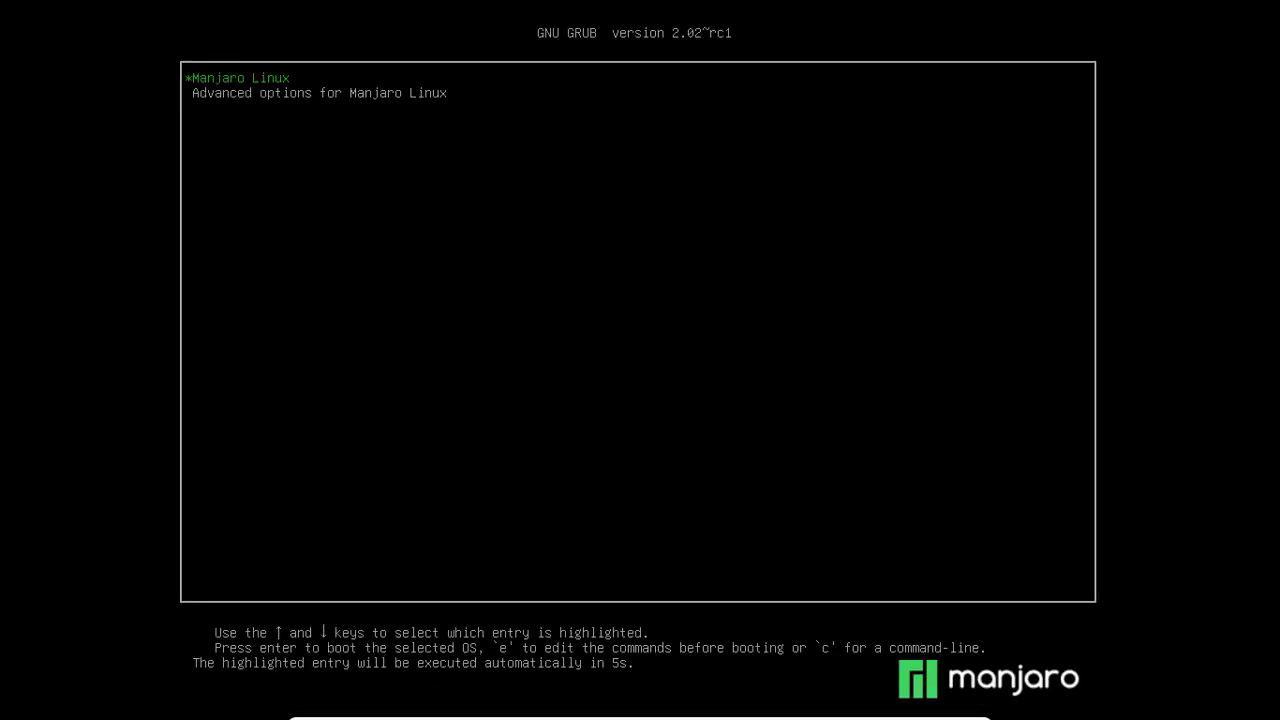
key("Return")
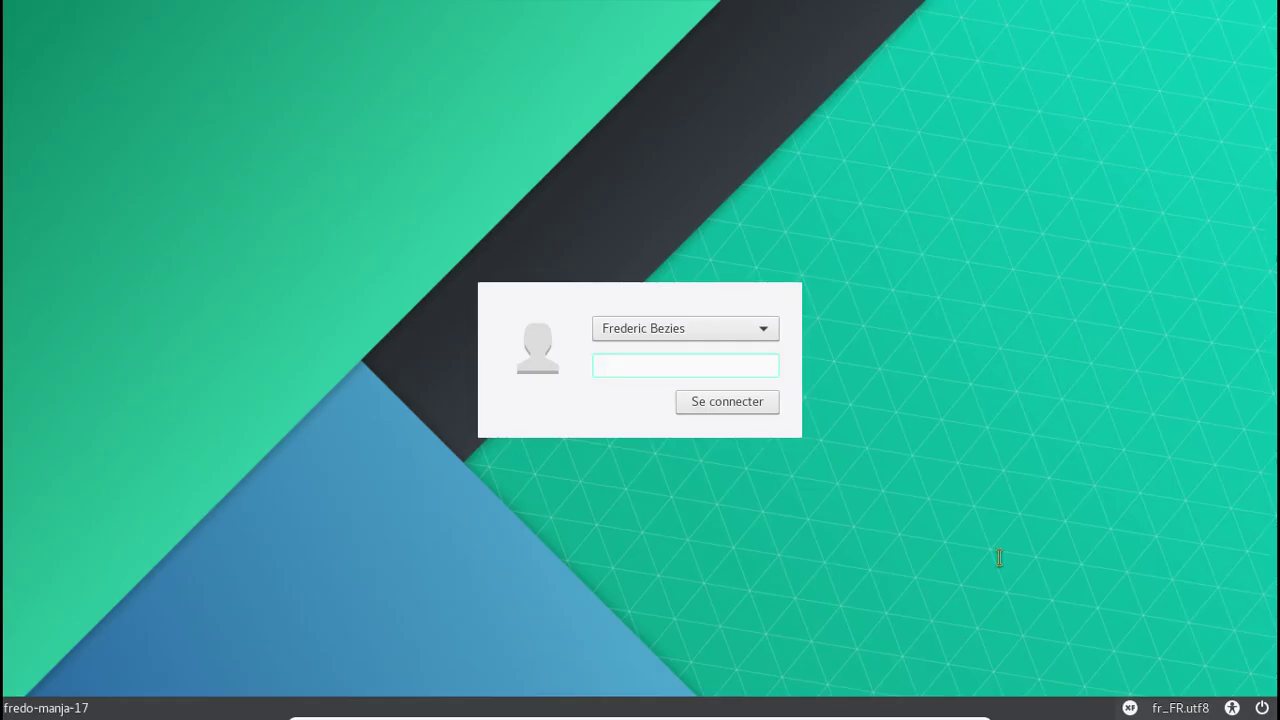
Log in to the new desktop session by entering the account password.
type("*********")
key("Return")
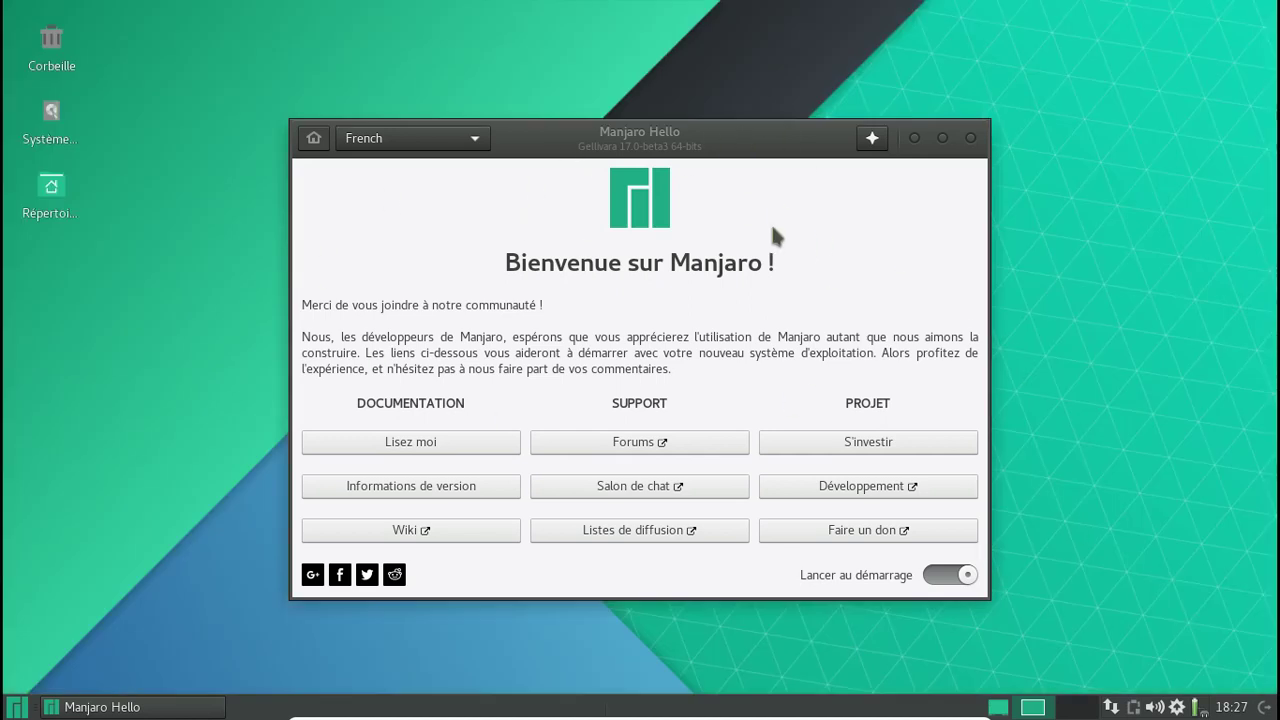
View the About information of Manjaro Hello and close the welcome screen.
left_click(872, 139)
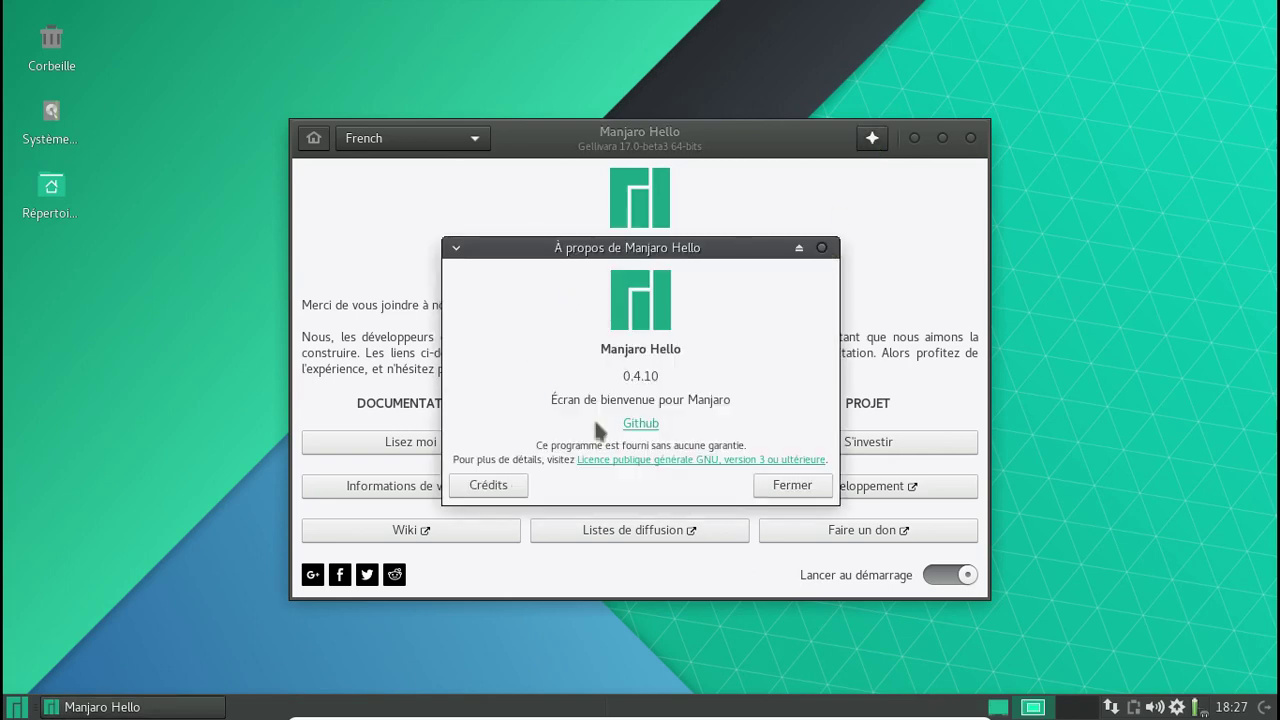
left_click(821, 247)
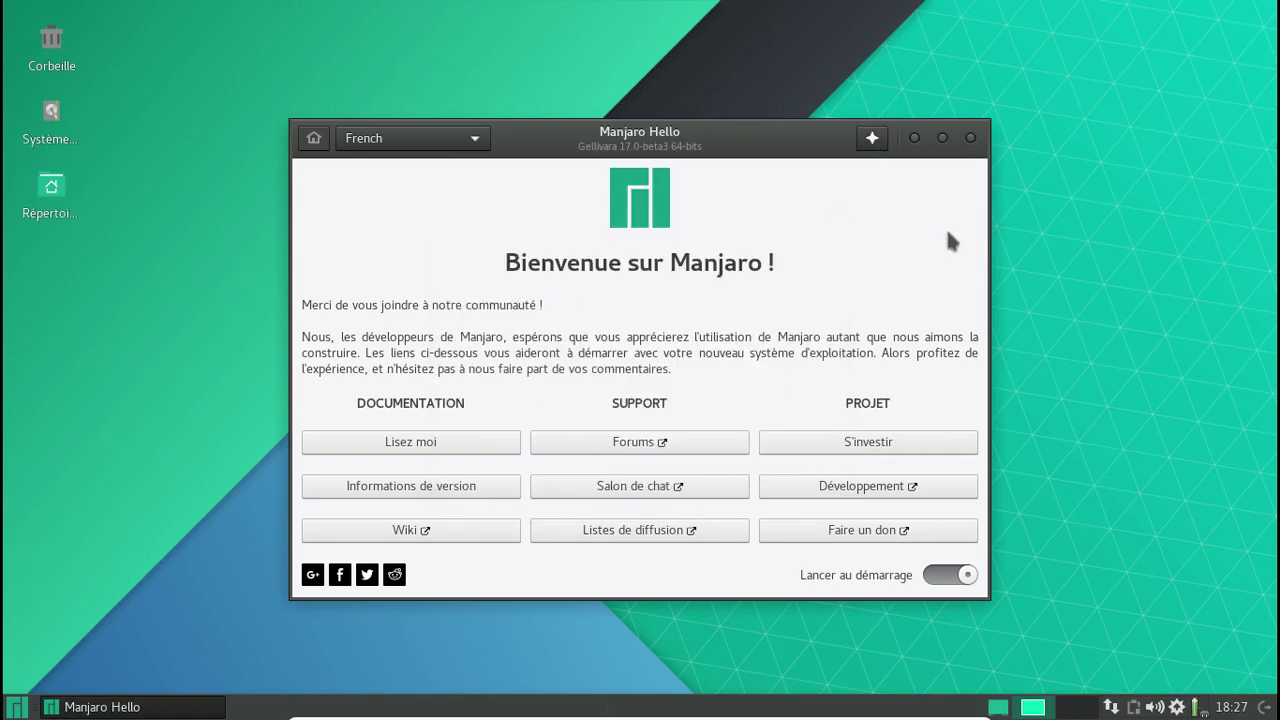
left_click(970, 139)
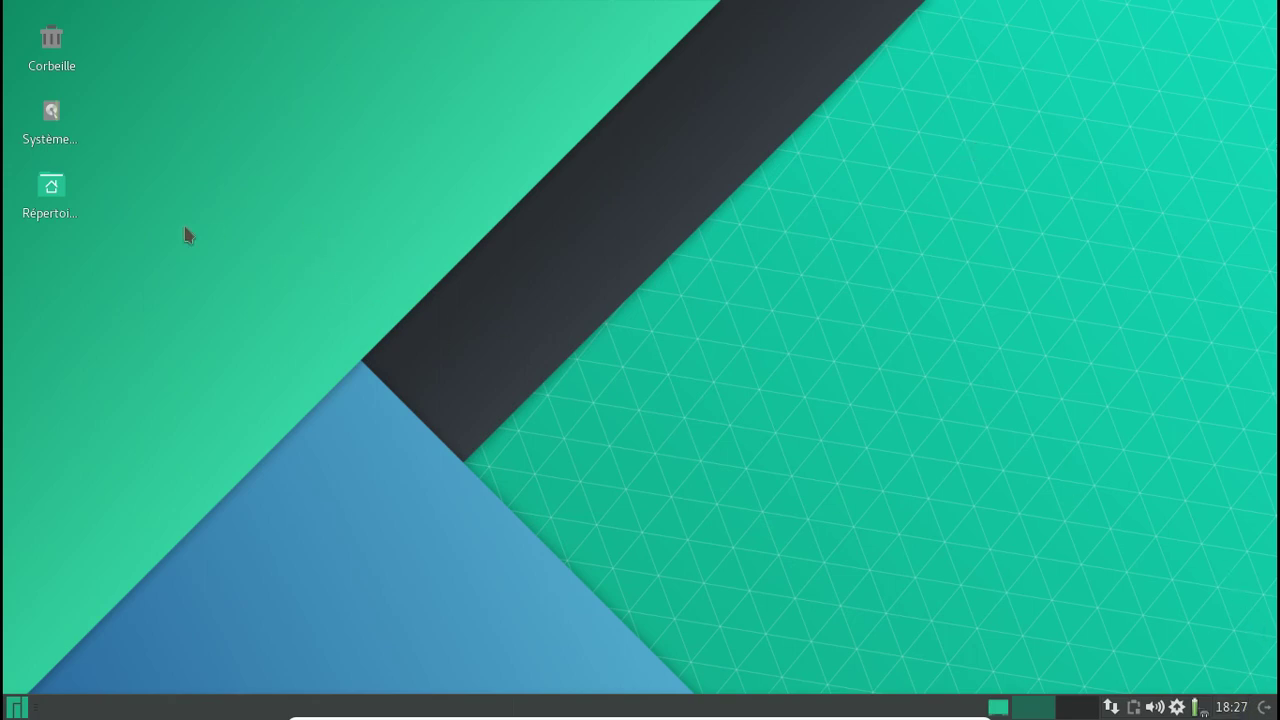
Search the applications for "ma" and launch the Manjaro settings manager (Manjaro Gestionnaire de paramètres).
left_click(28, 707)
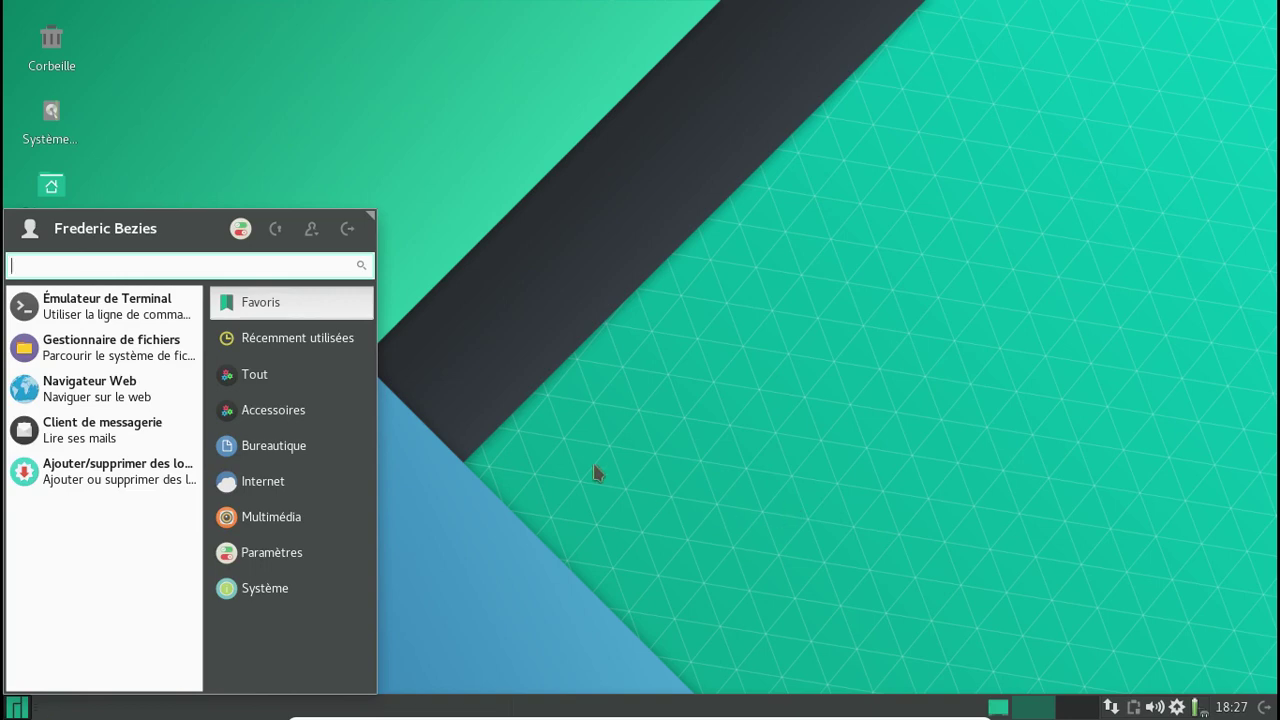
type("ma")
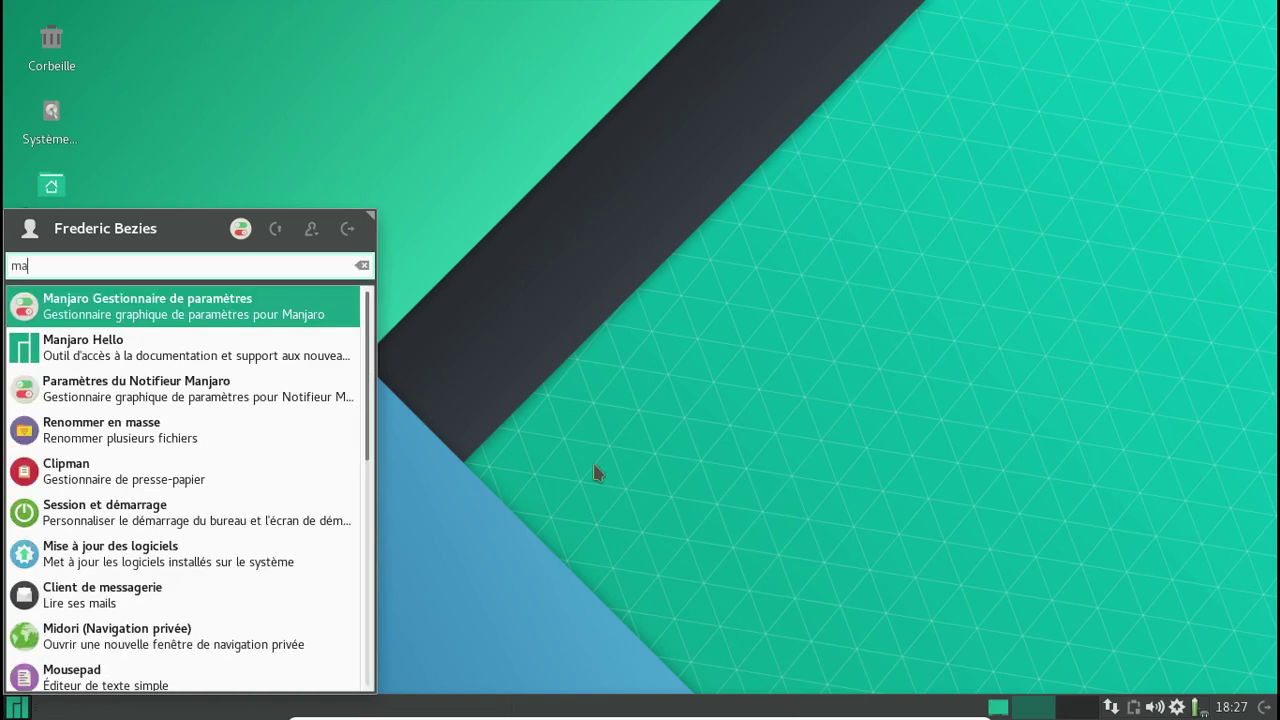
left_click(188, 320)
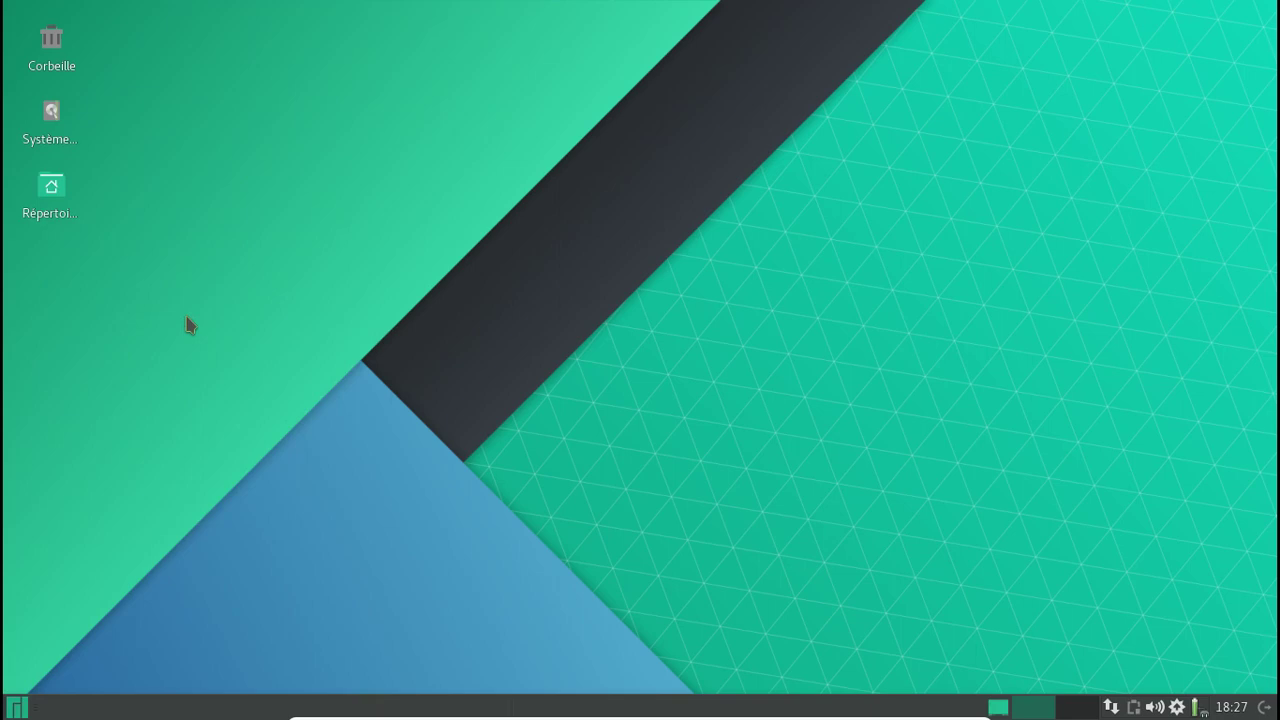
Check for system updates in the update manager, view Pamac's About information and close both windows.
right_click(1180, 707)
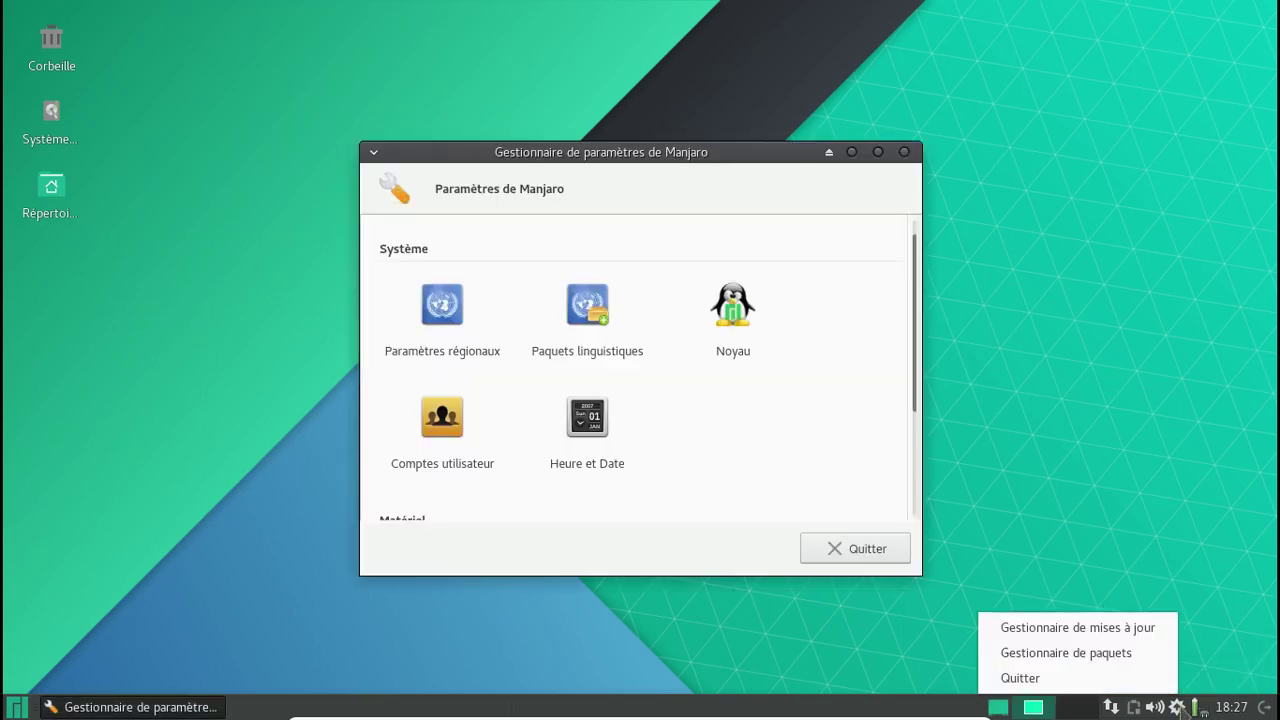
left_click(1137, 632)
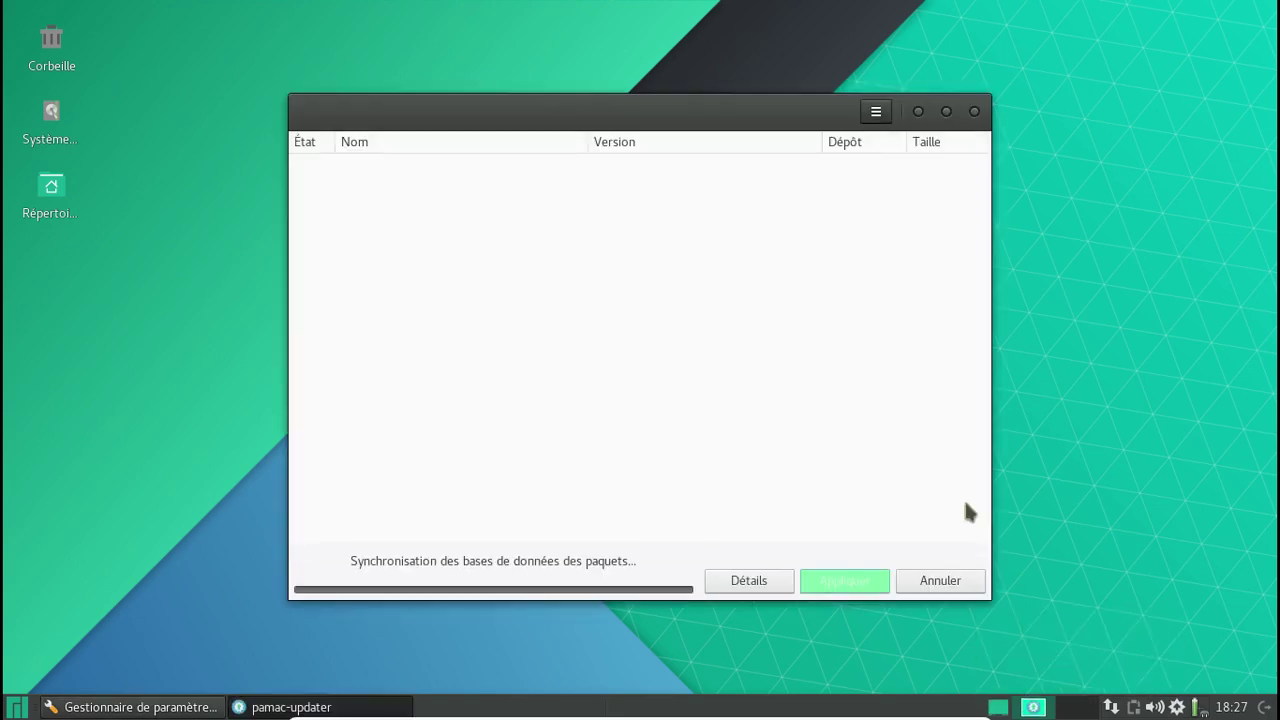
left_click(876, 112)
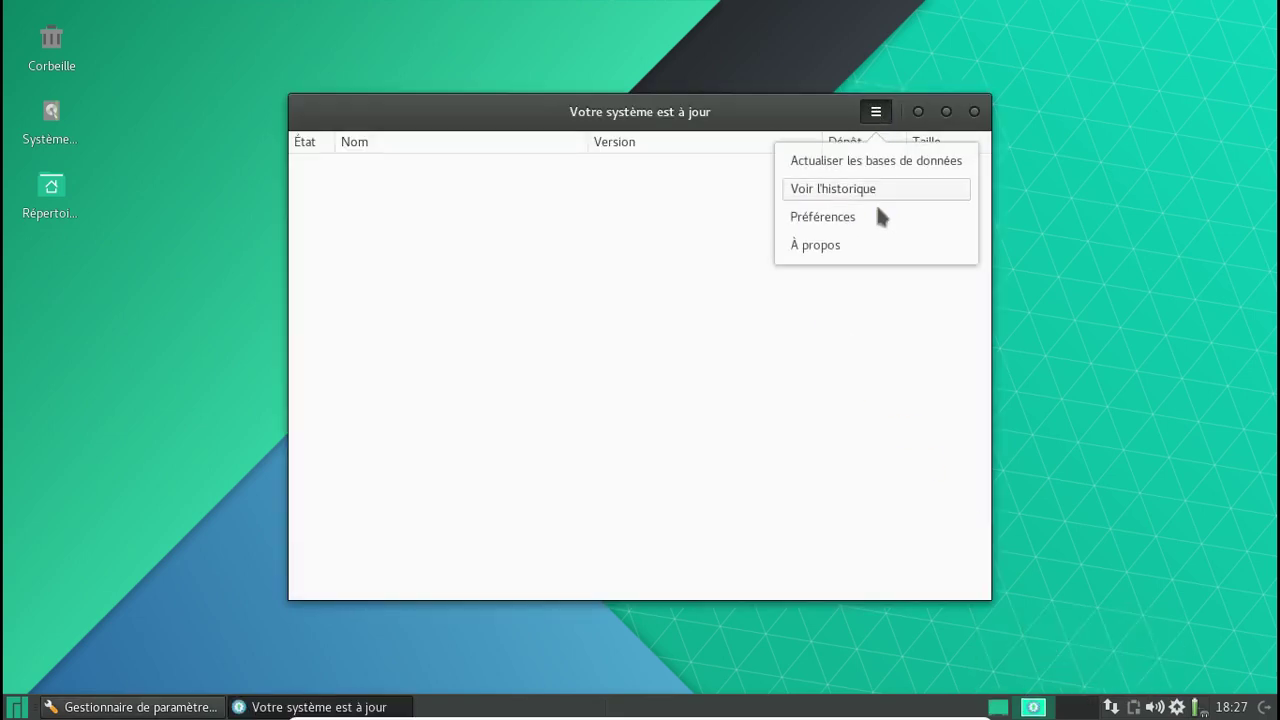
left_click(876, 244)
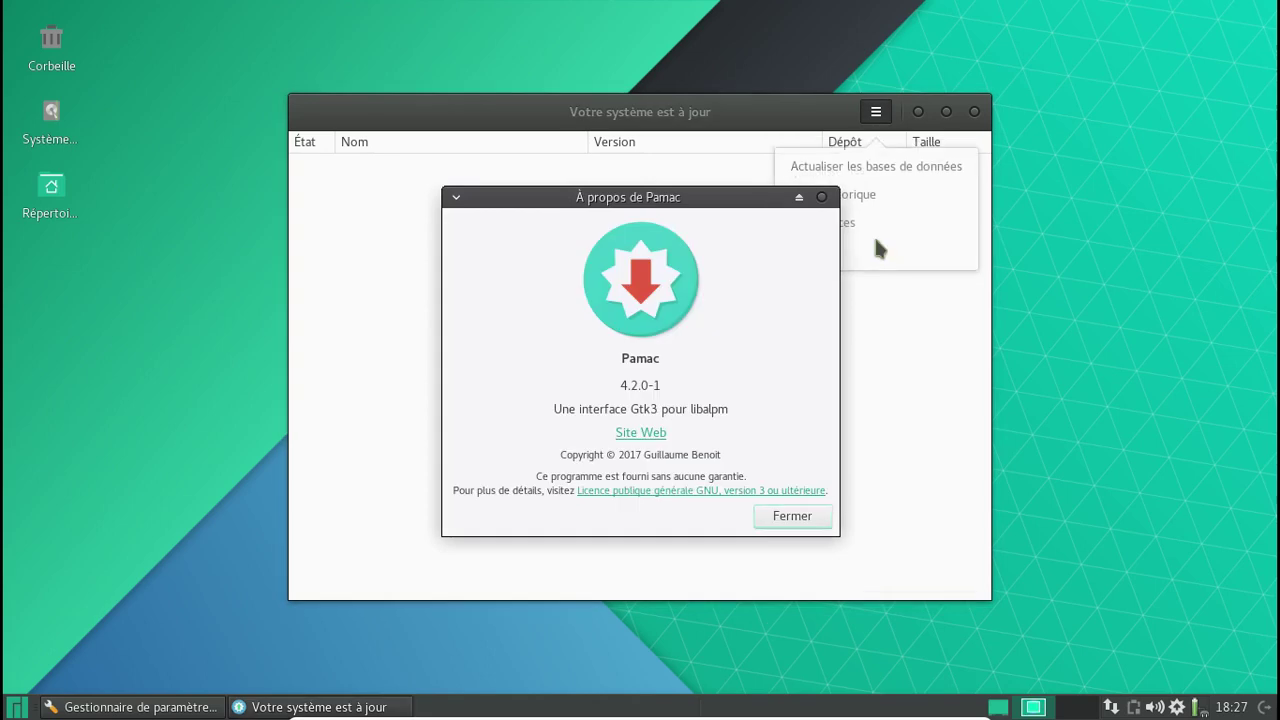
left_click(808, 516)
left_click(974, 111)
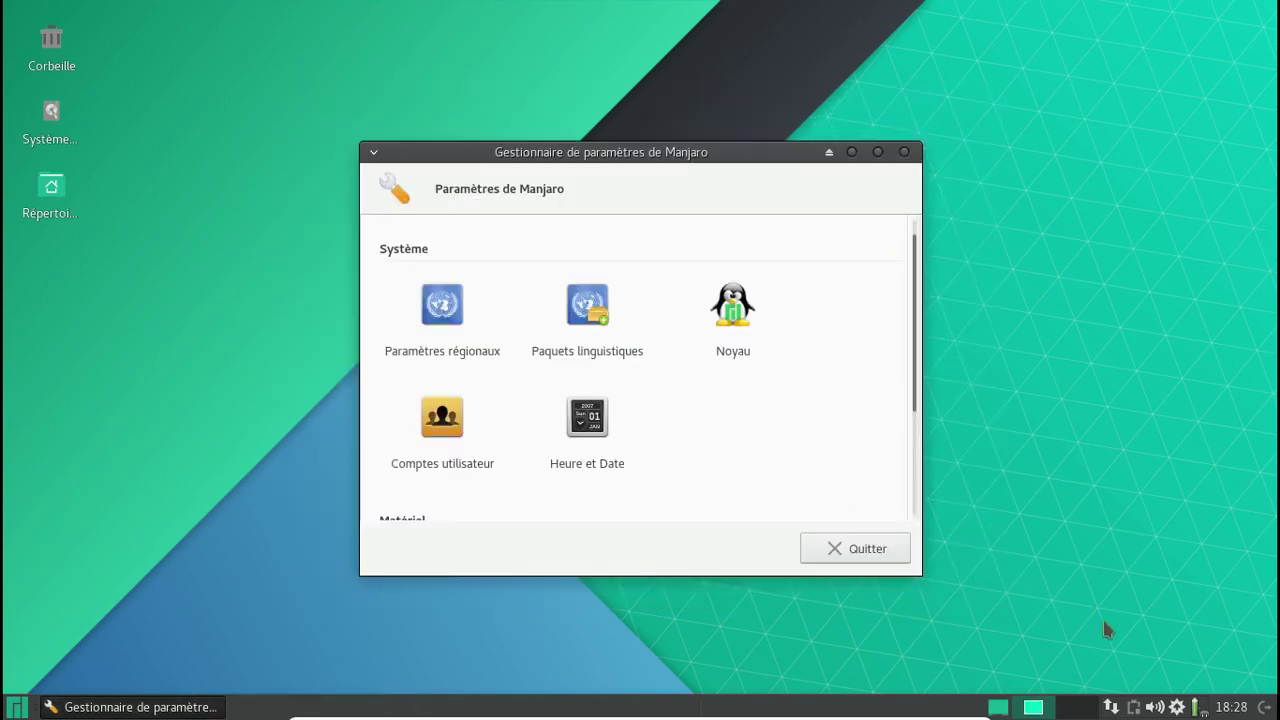
Open the package manager (Gestionnaire de paquets) and request a refresh of the package databases.
right_click(1177, 703)
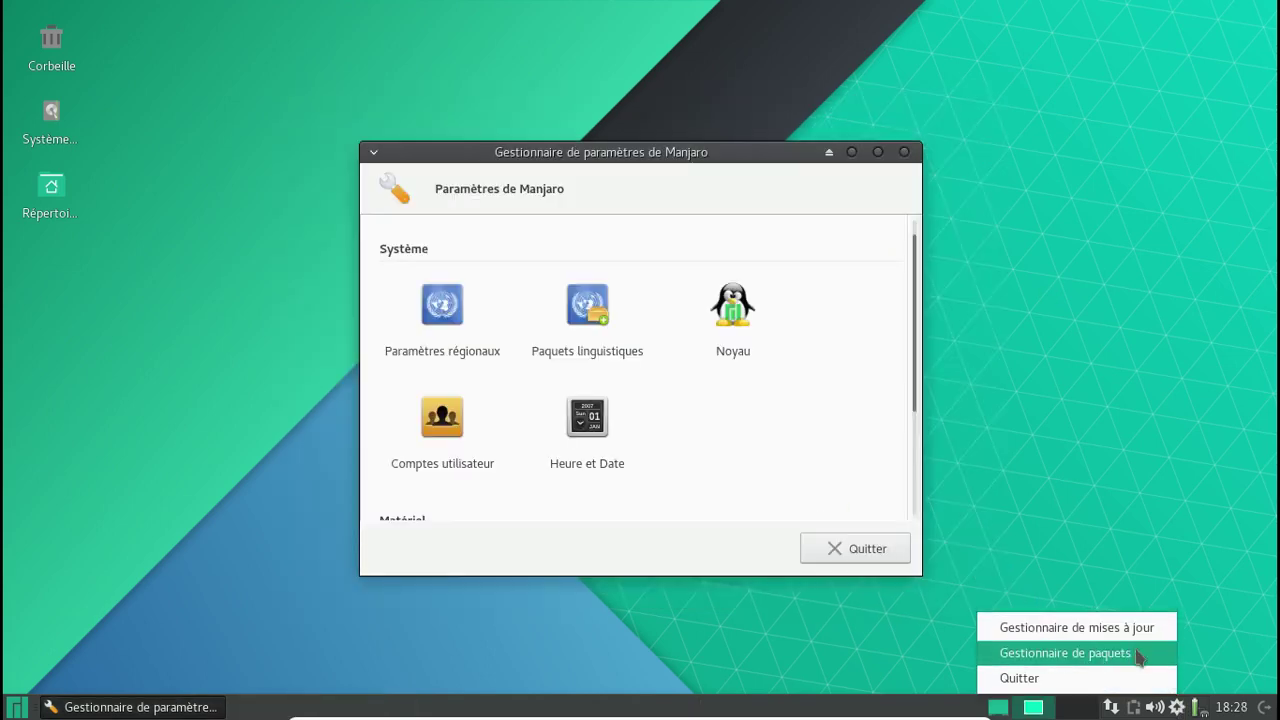
left_click(1135, 650)
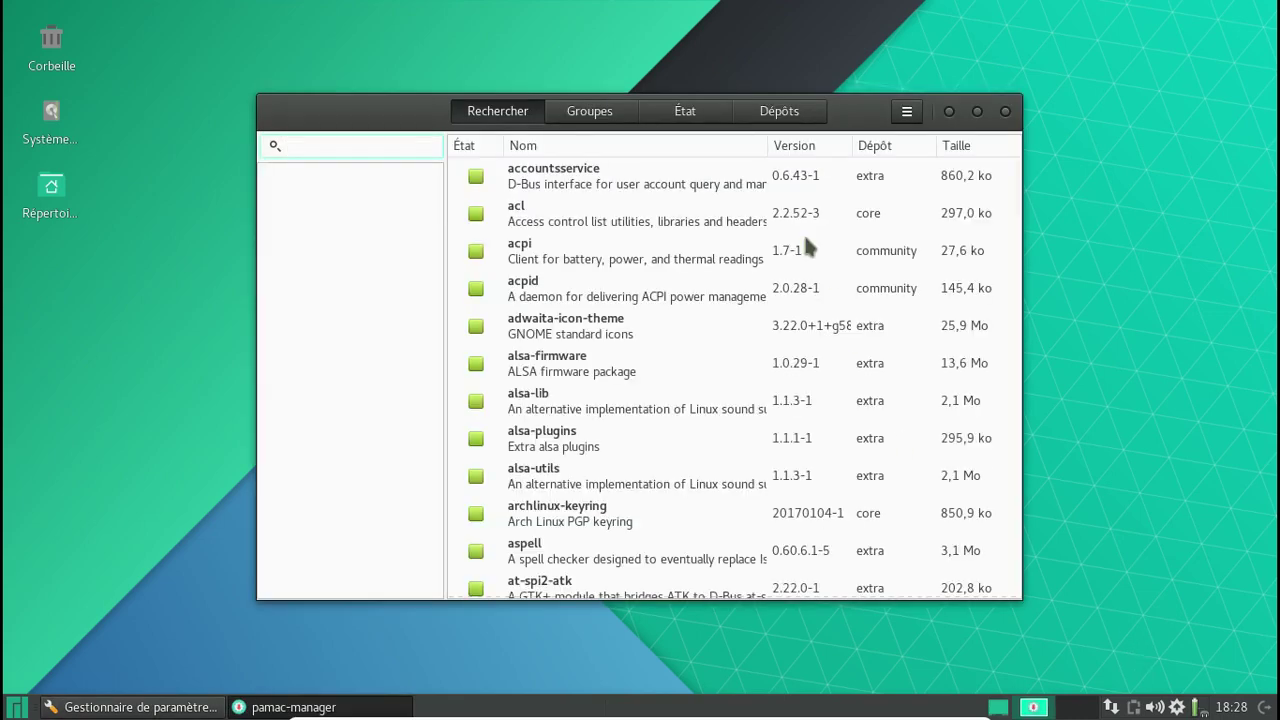
left_click(907, 112)
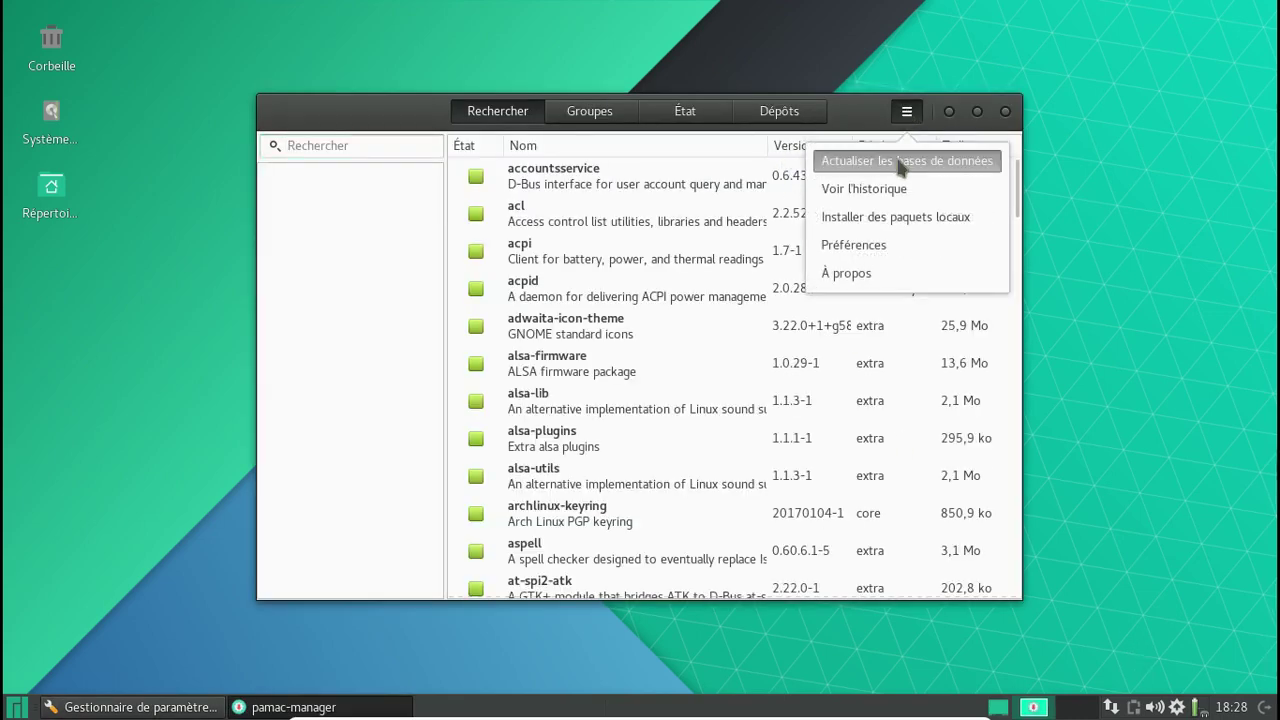
left_click(901, 163)
Open the package manager preferences, authenticating with the account password, and enable Désinstaller les dépendances inutiles.
left_click(907, 112)
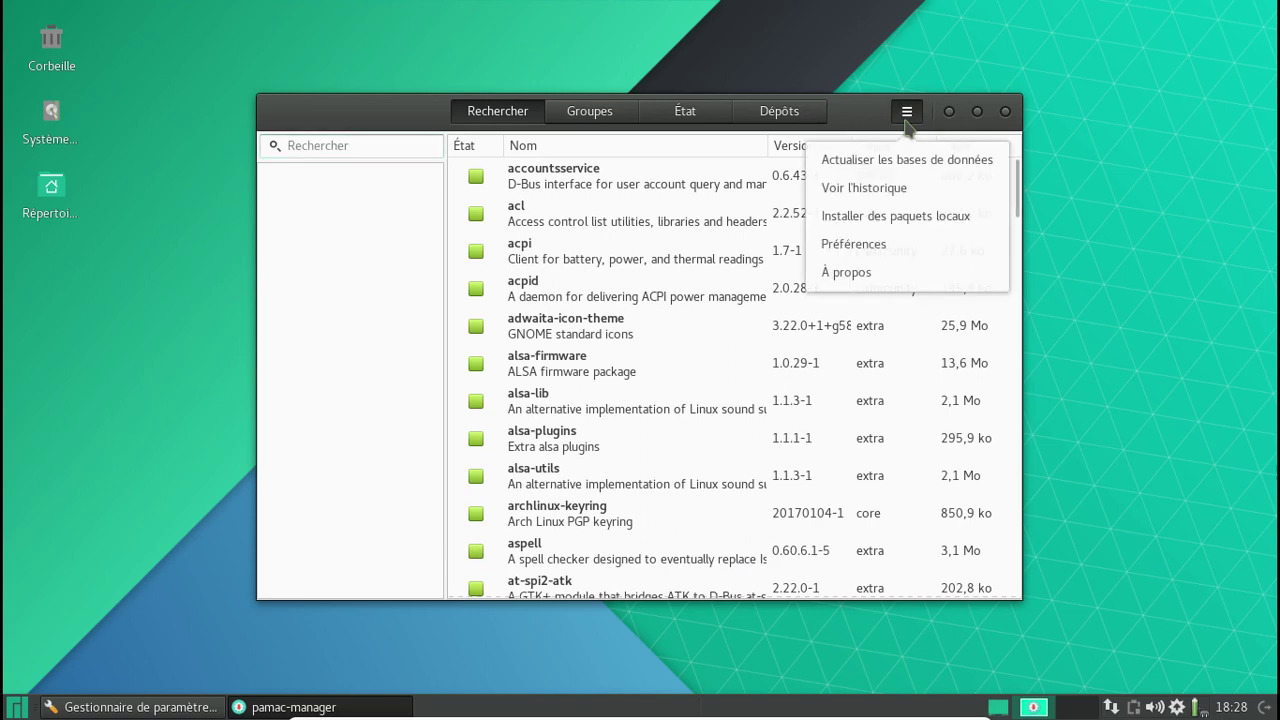
left_click(891, 240)
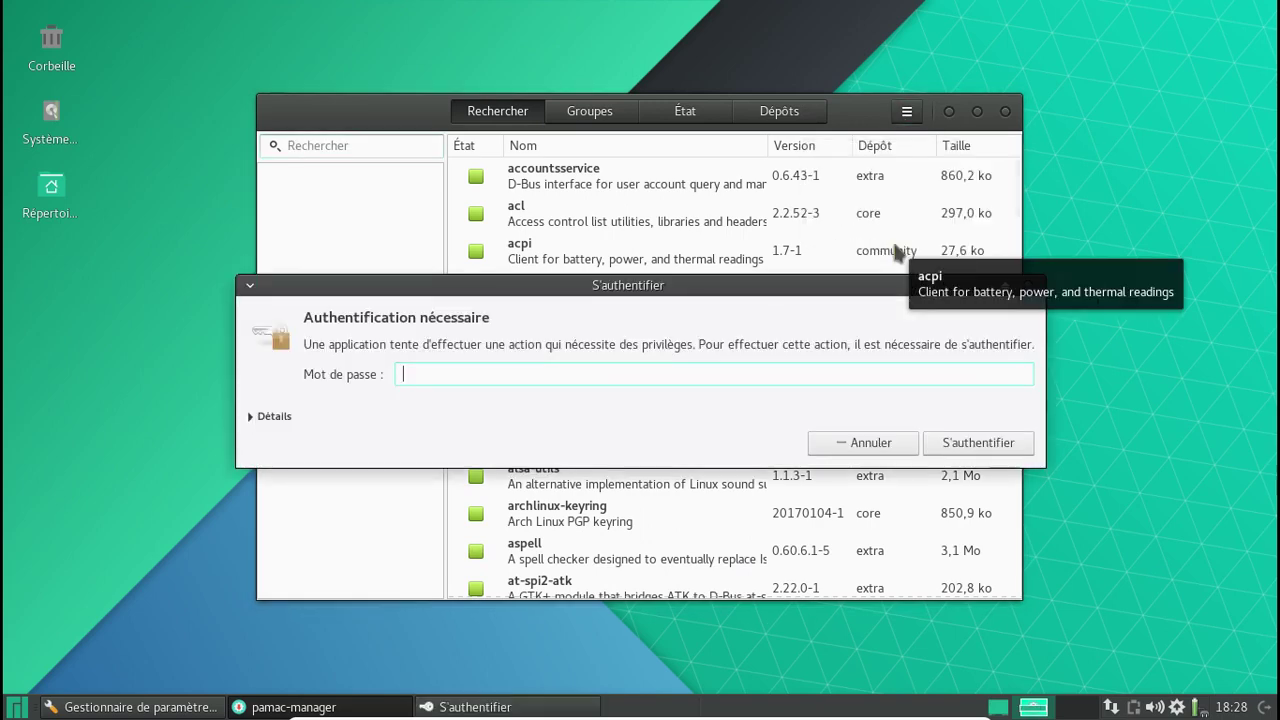
type("********")
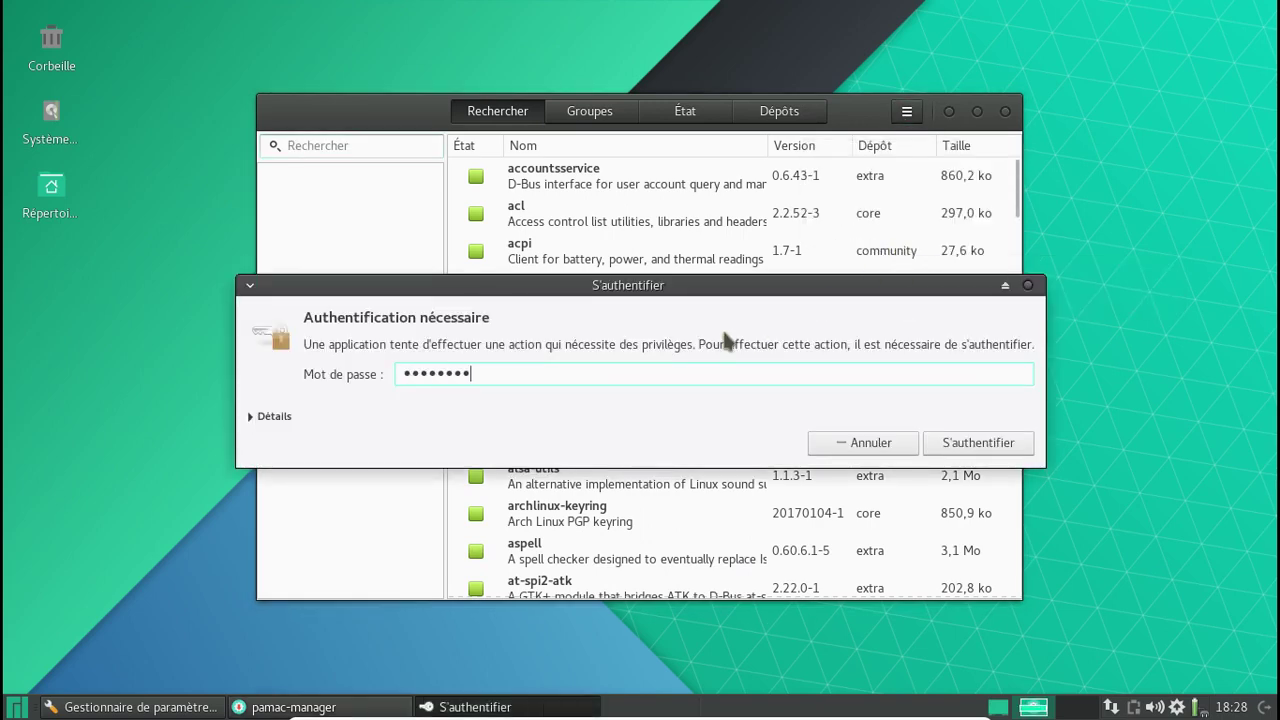
key("Return")
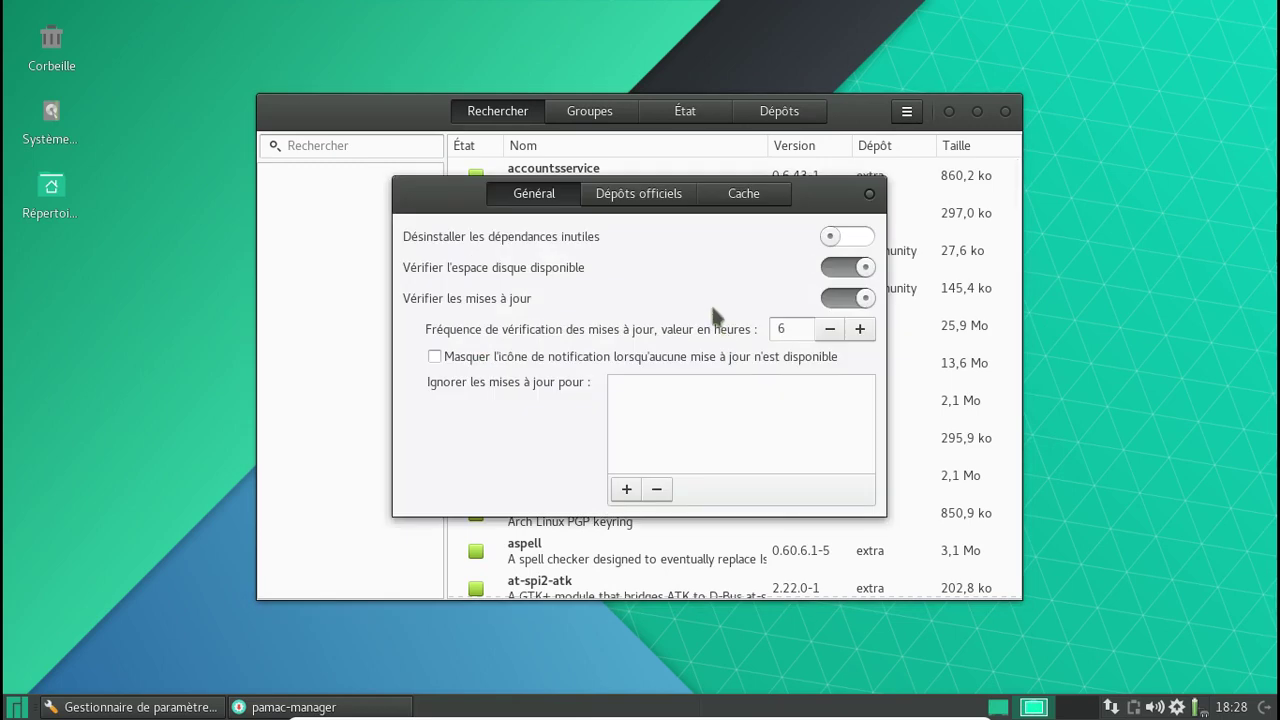
left_click(852, 241)
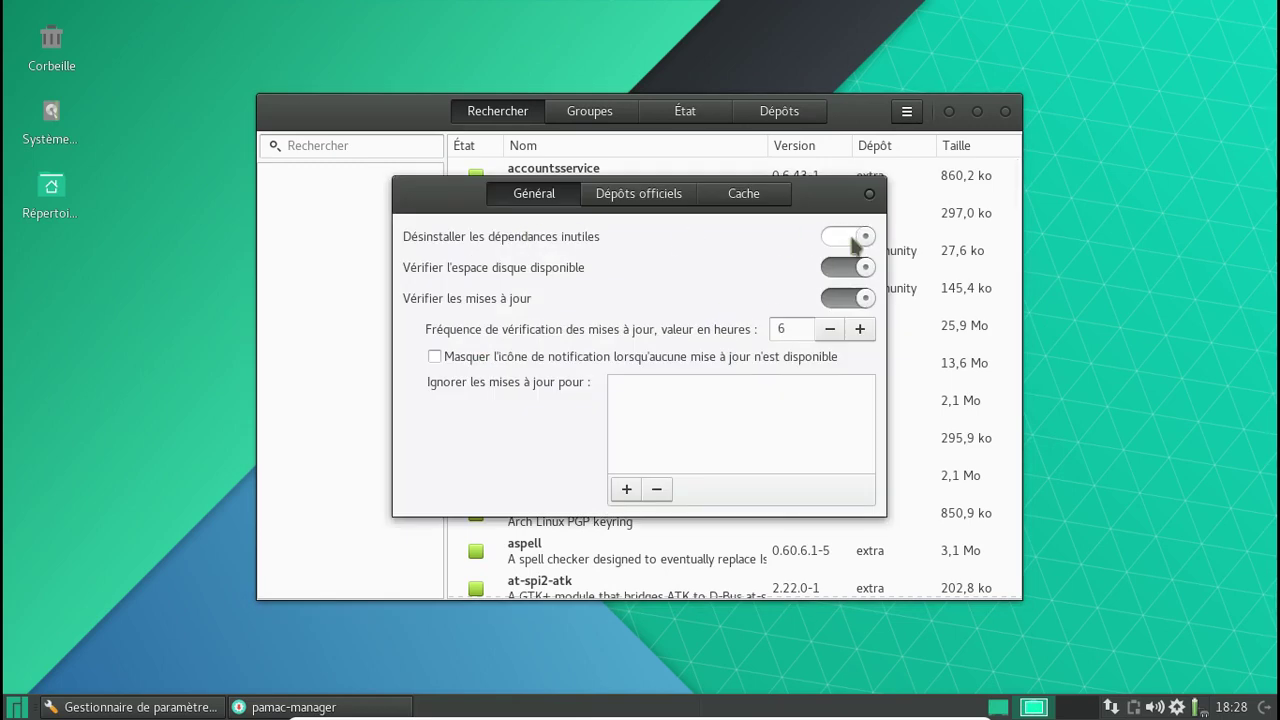
Refresh the mirror list for the official repositories and dismiss the language packages notification.
left_click(650, 196)
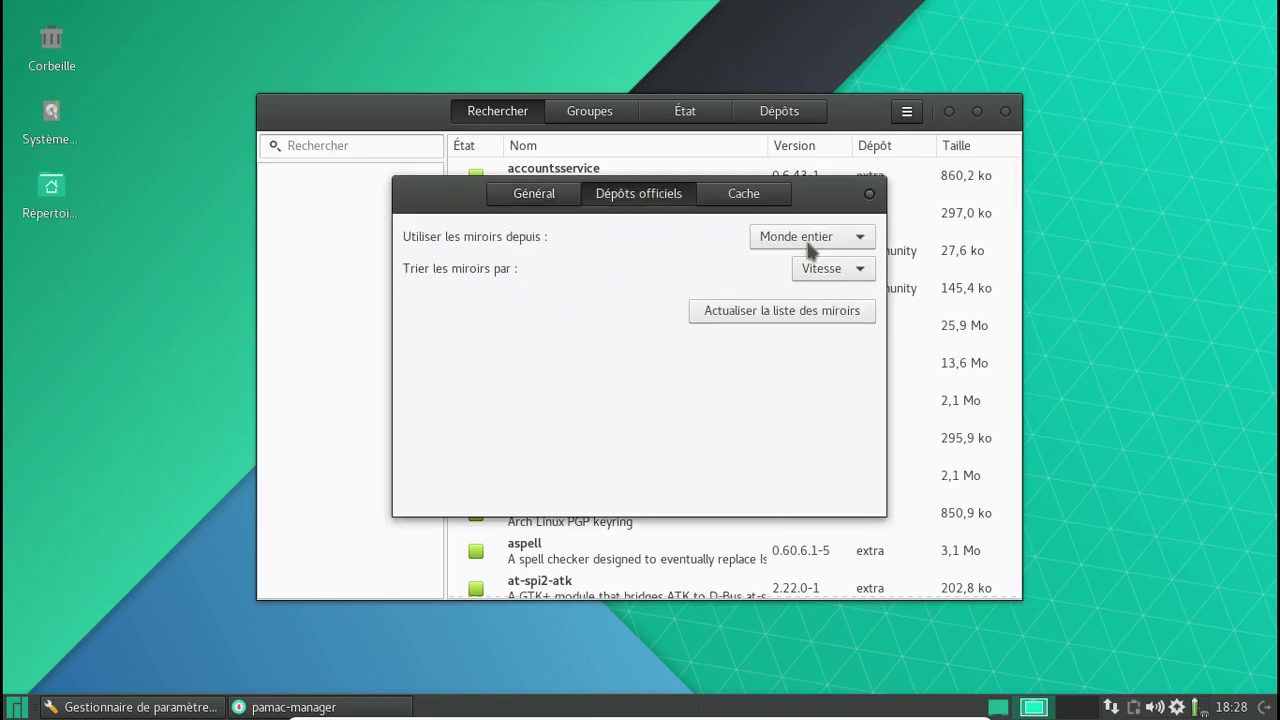
left_click(815, 316)
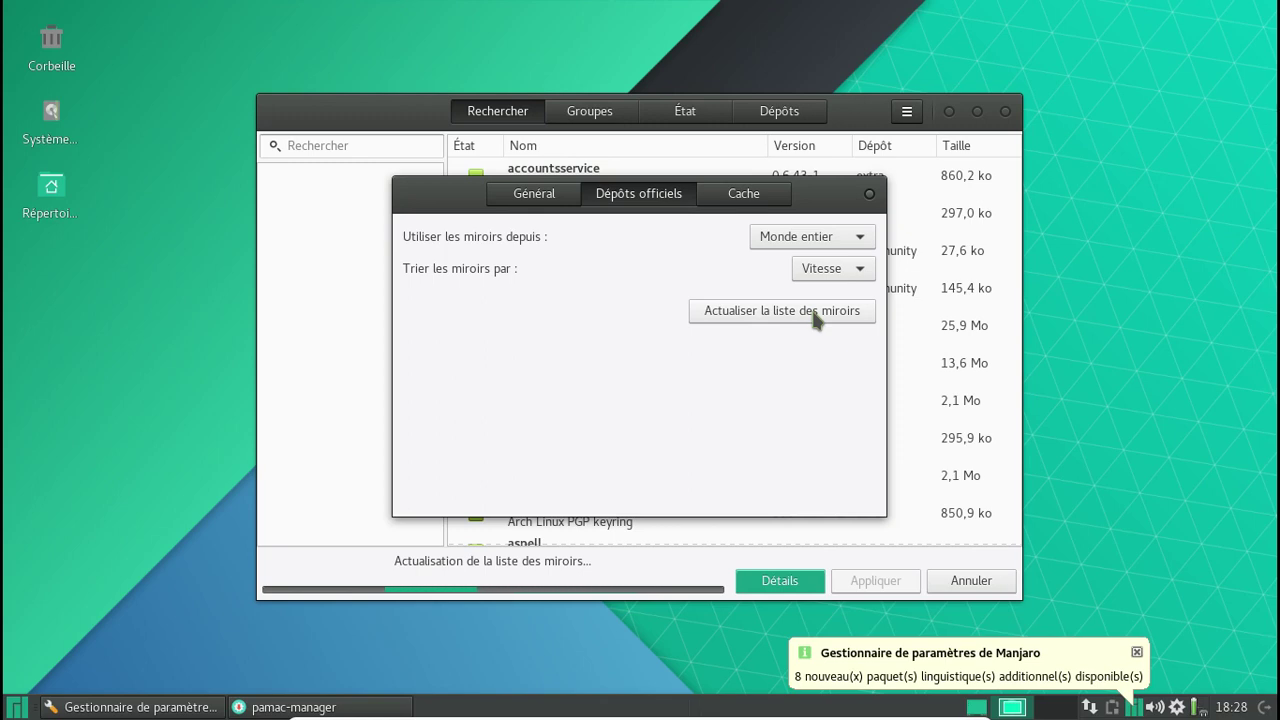
left_click(1137, 652)
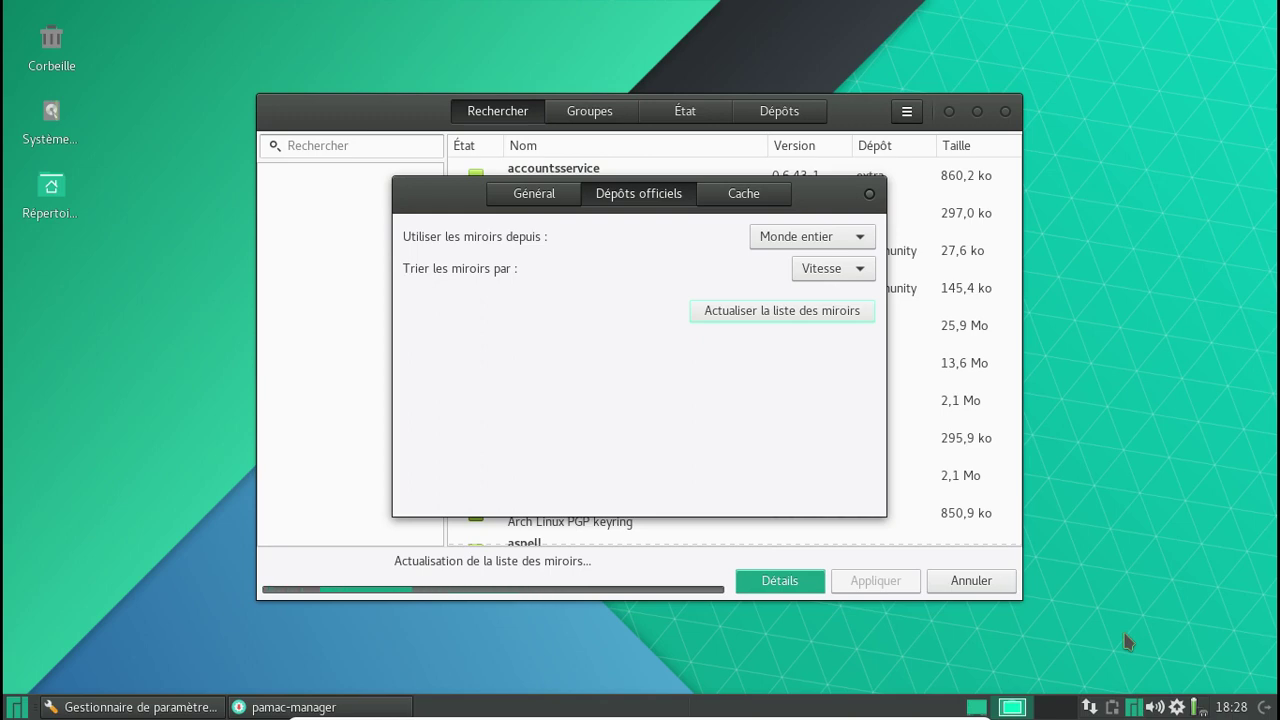
Open the home folder, view the file manager's About information and close the file manager.
double_click(52, 190)
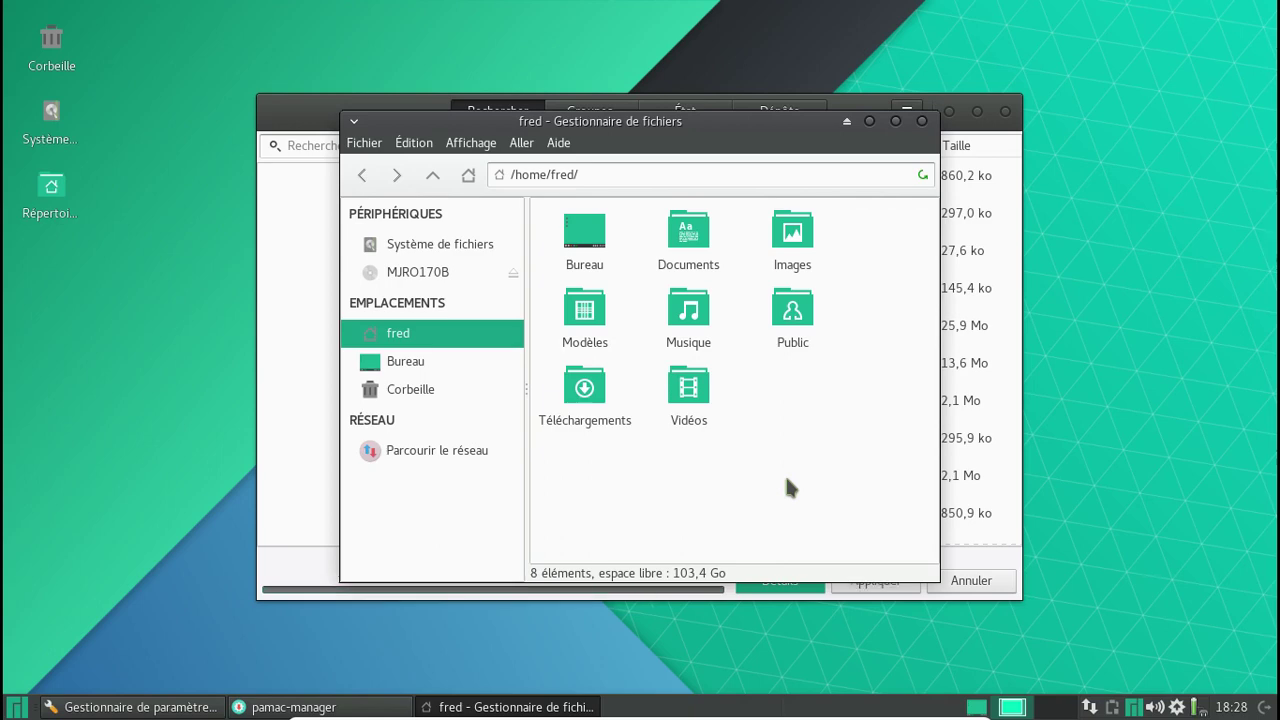
left_click(558, 143)
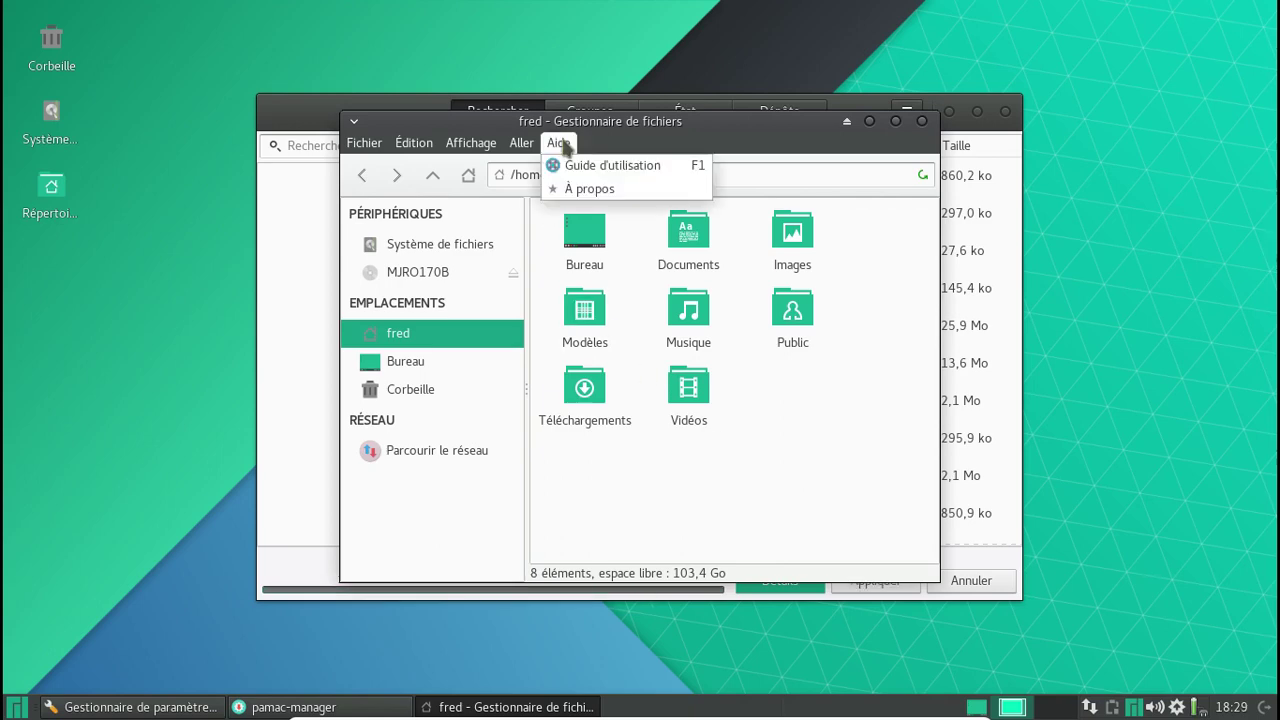
left_click(590, 195)
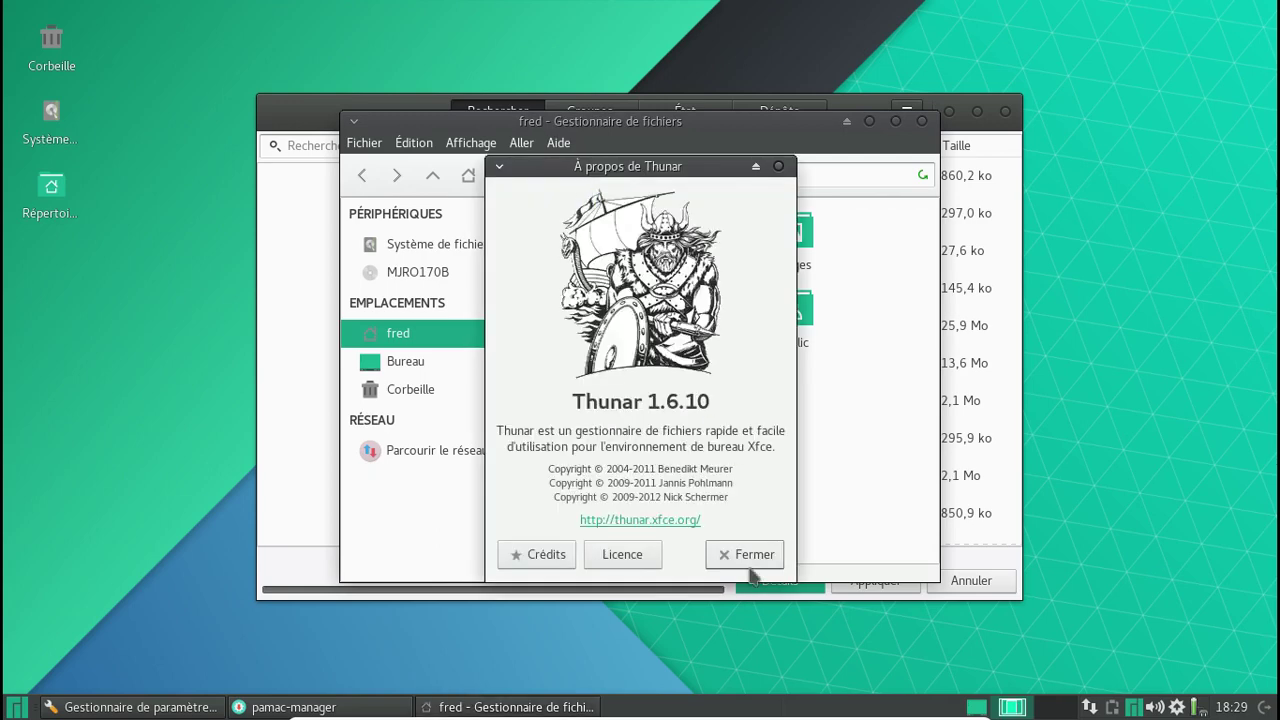
left_click(758, 552)
left_click(922, 121)
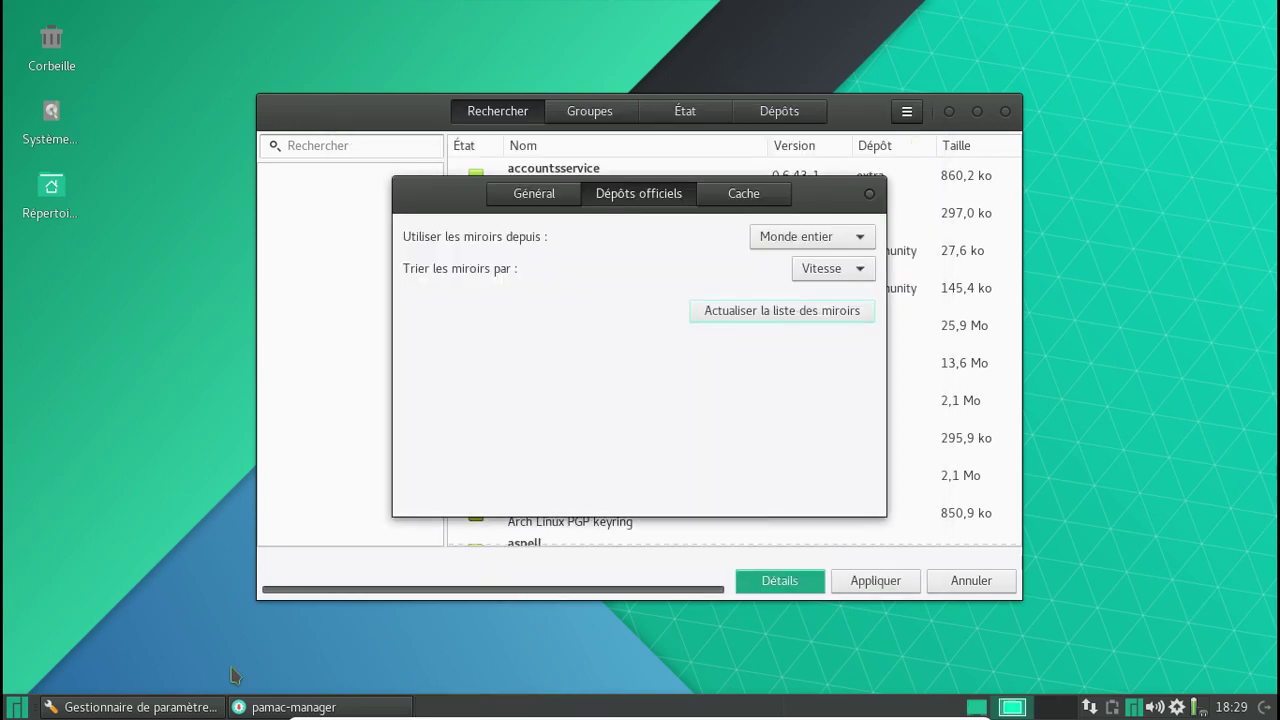
Examine the installed applications in the Multimédia, Internet, Bureautique and Système categories.
left_click(18, 707)
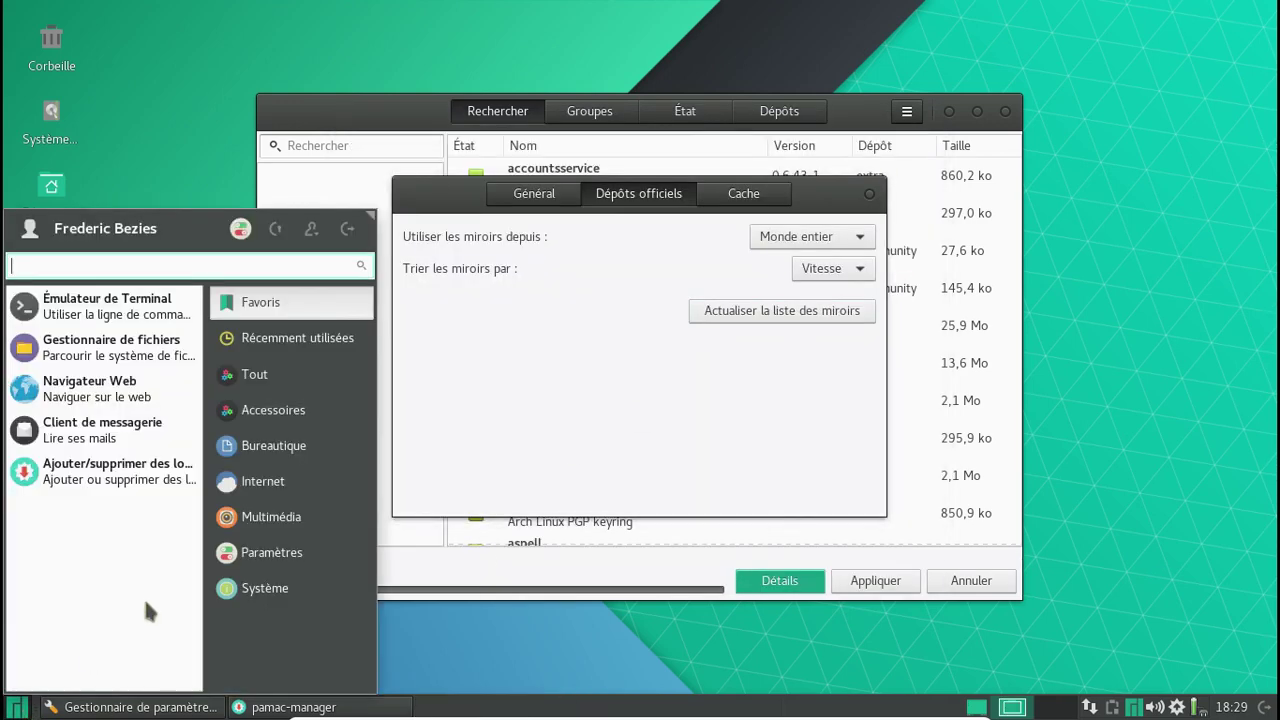
left_click(249, 528)
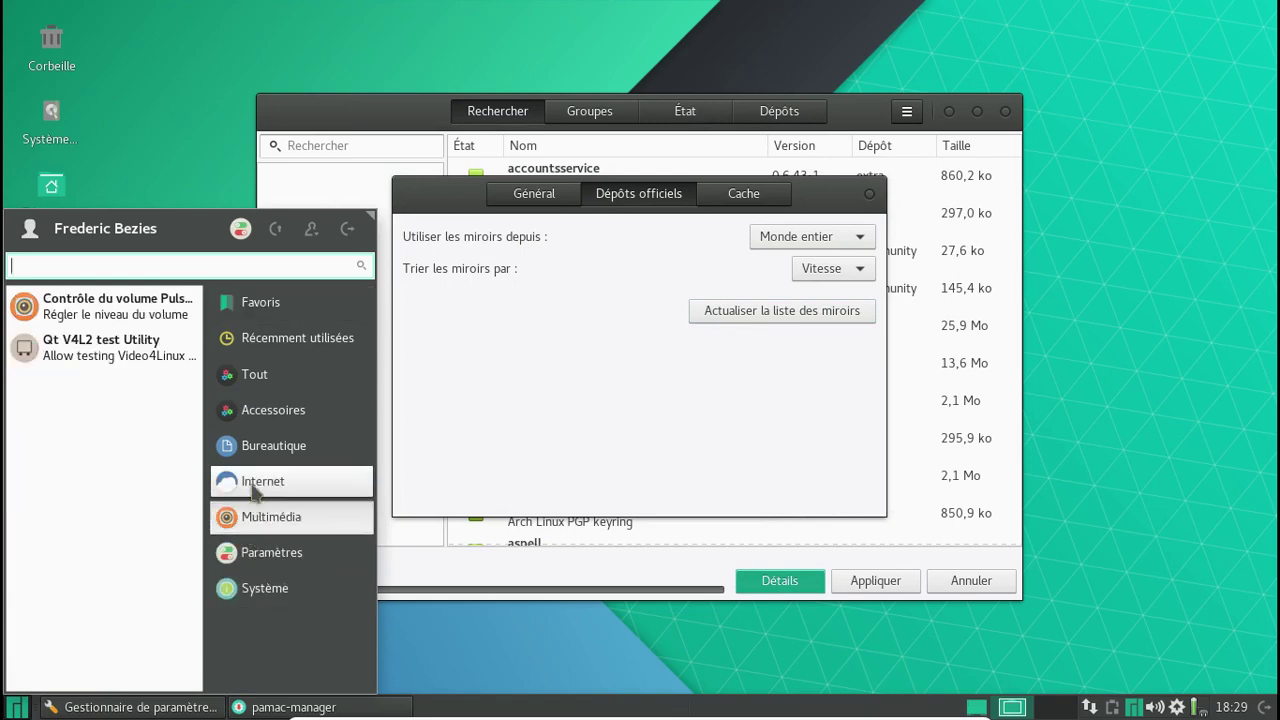
left_click(252, 485)
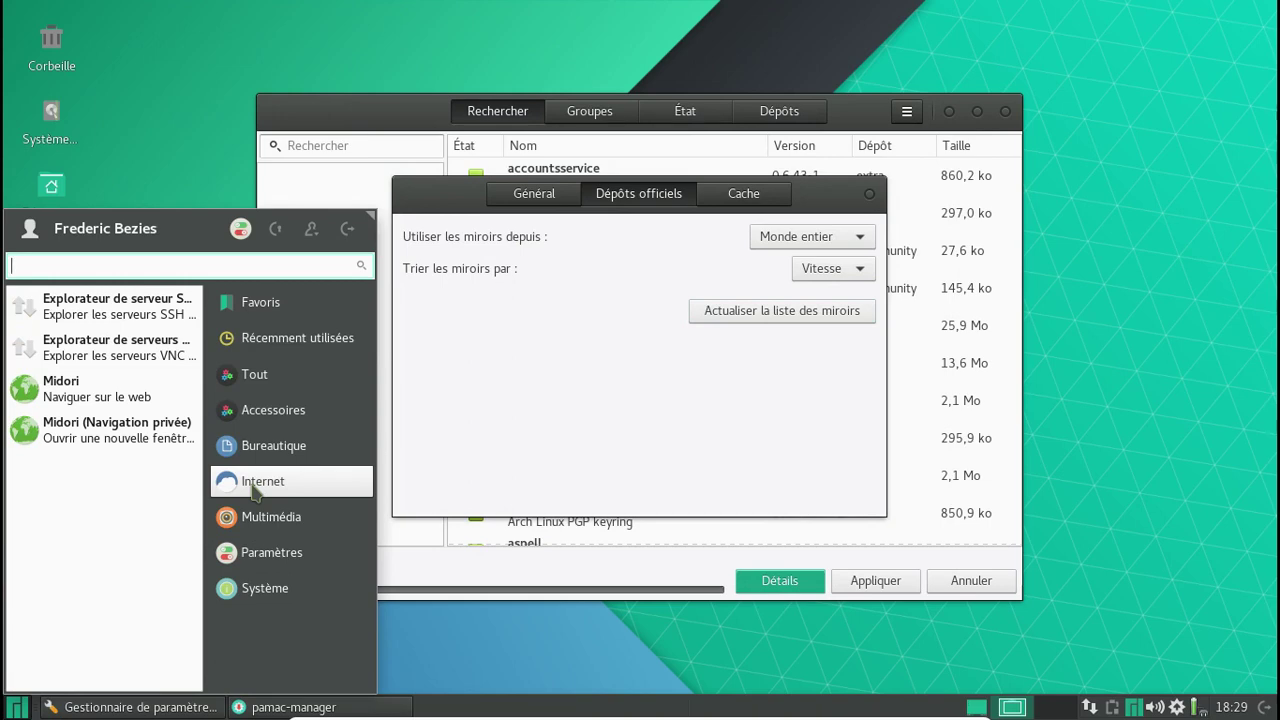
left_click(254, 457)
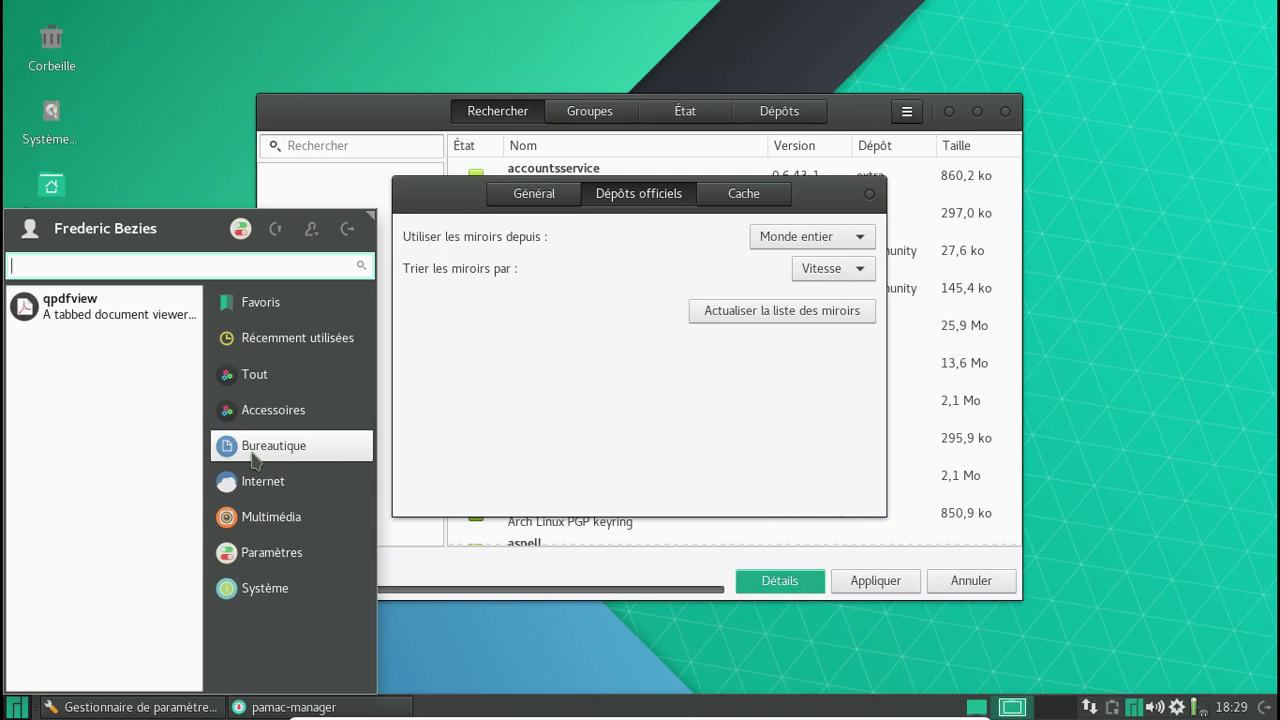
left_click(276, 595)
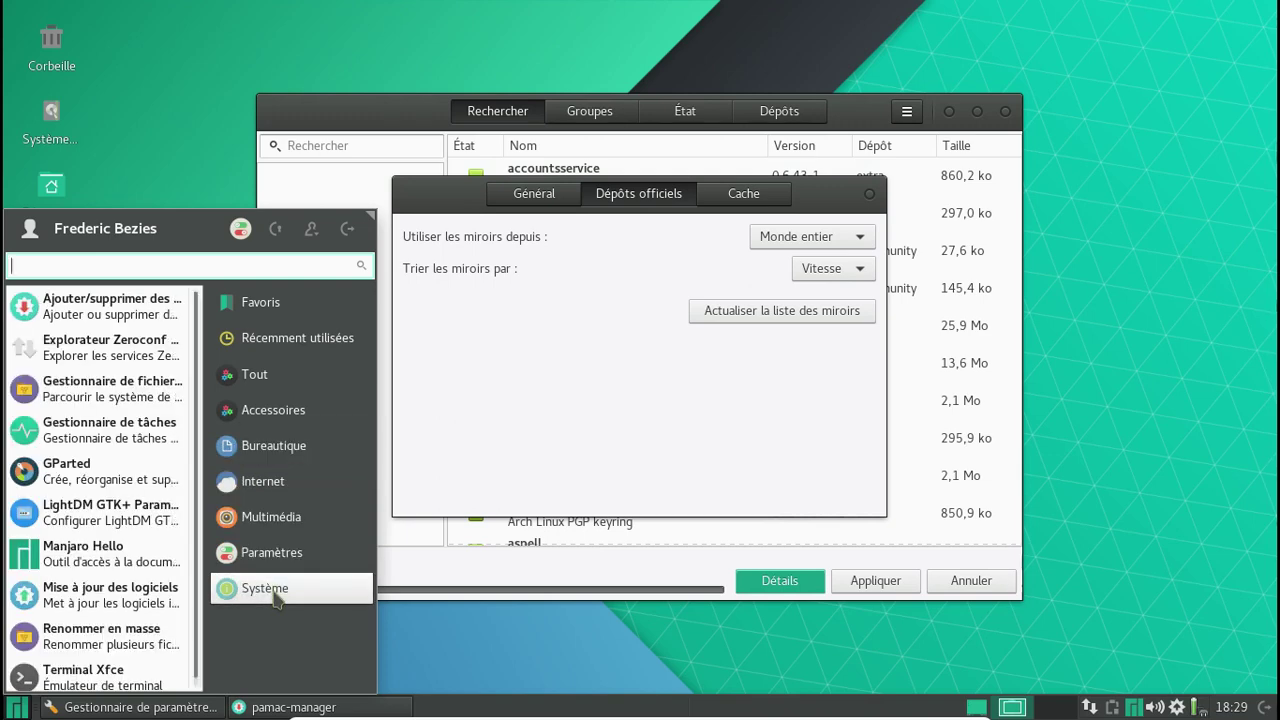
Launch GParted from the Système applications, authenticating with the account password, inspect the partitions on /dev/sda and close it.
left_click(277, 568)
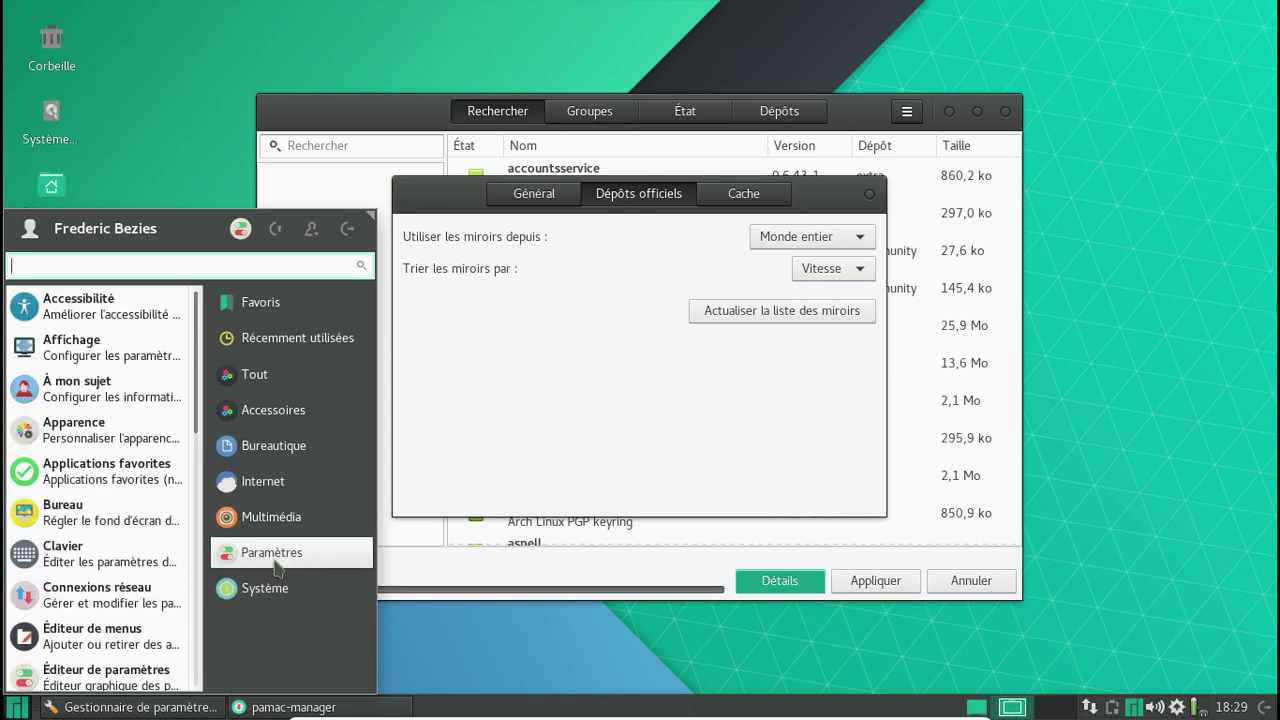
left_click(272, 517)
left_click(273, 555)
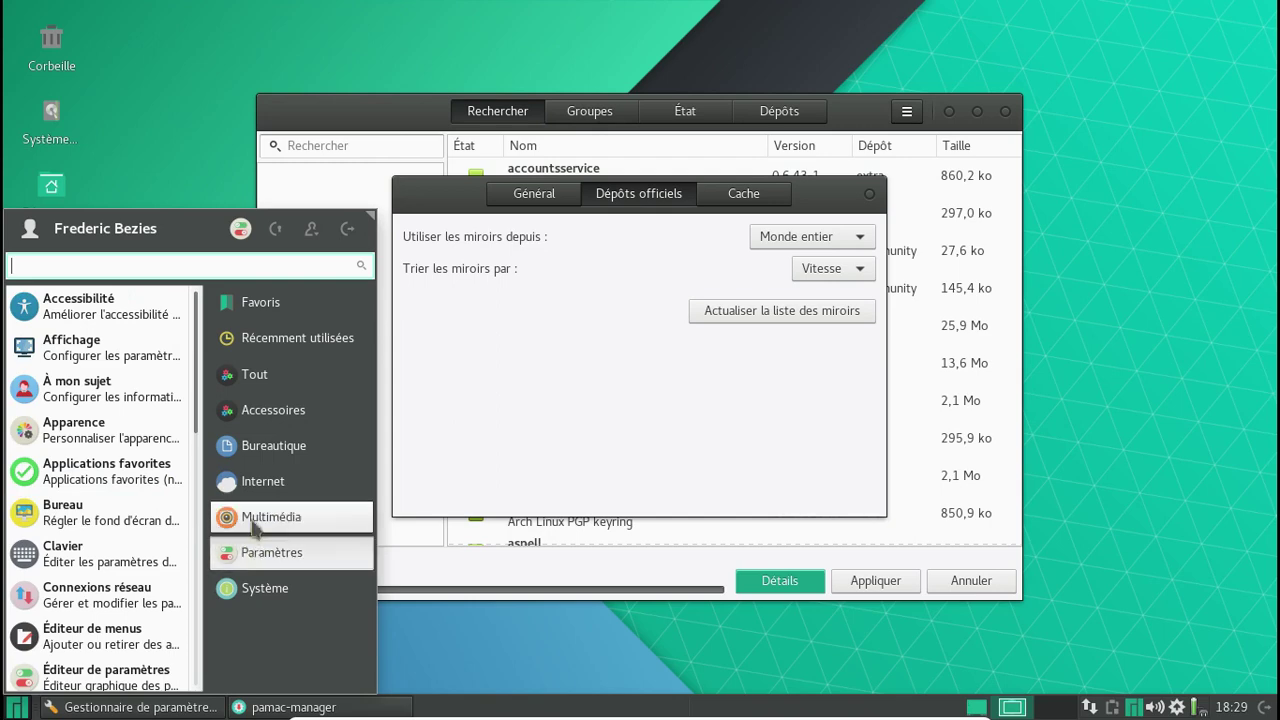
left_click(268, 585)
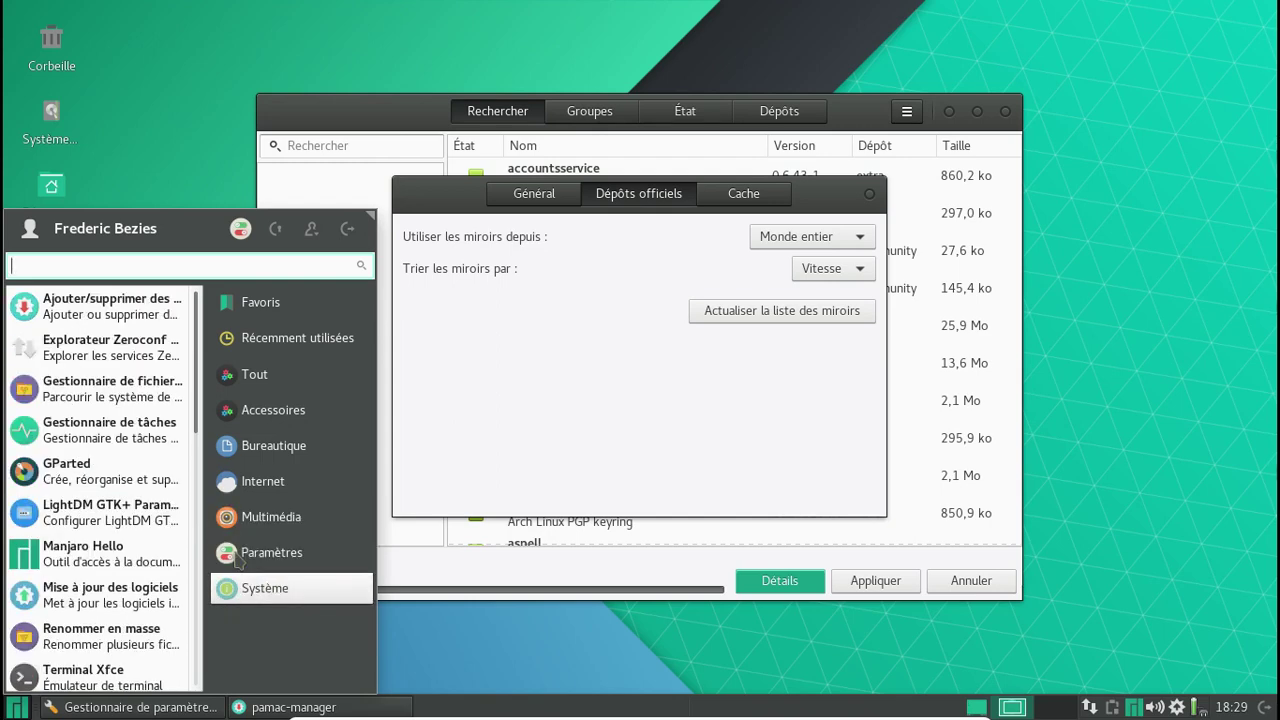
left_click(130, 472)
type("•••••••")
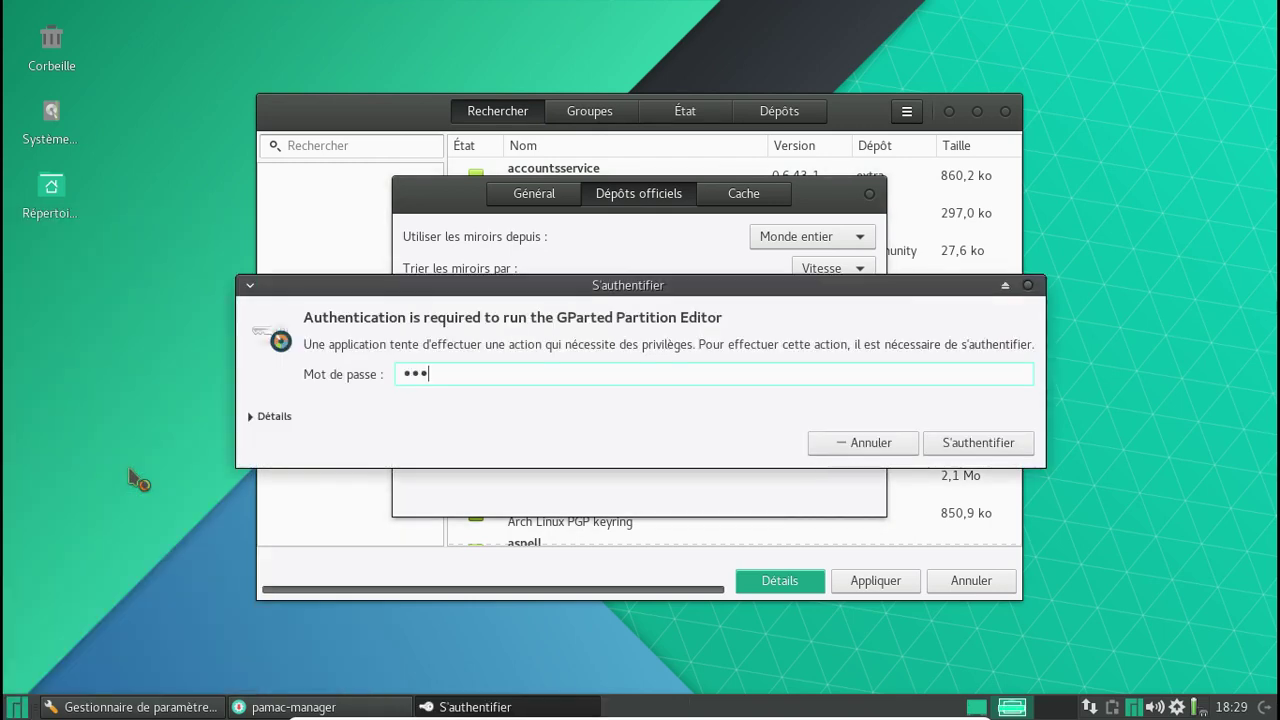
key("Return")
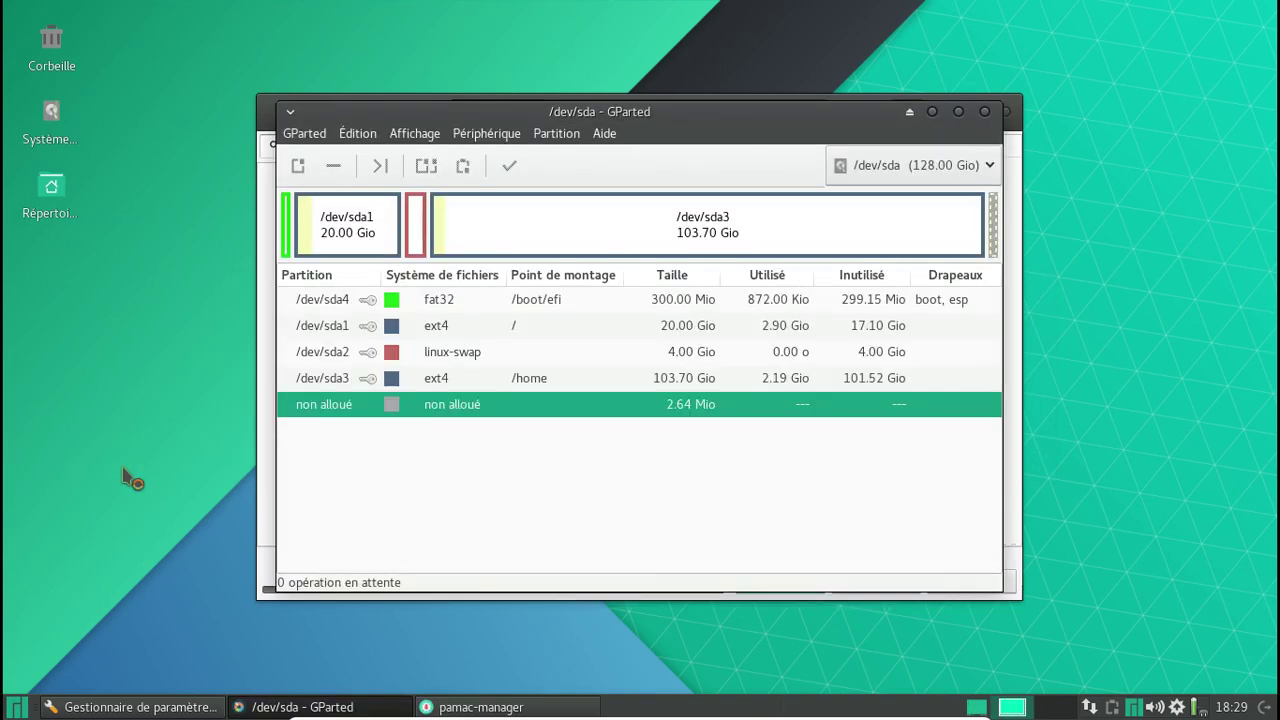
left_click(568, 331)
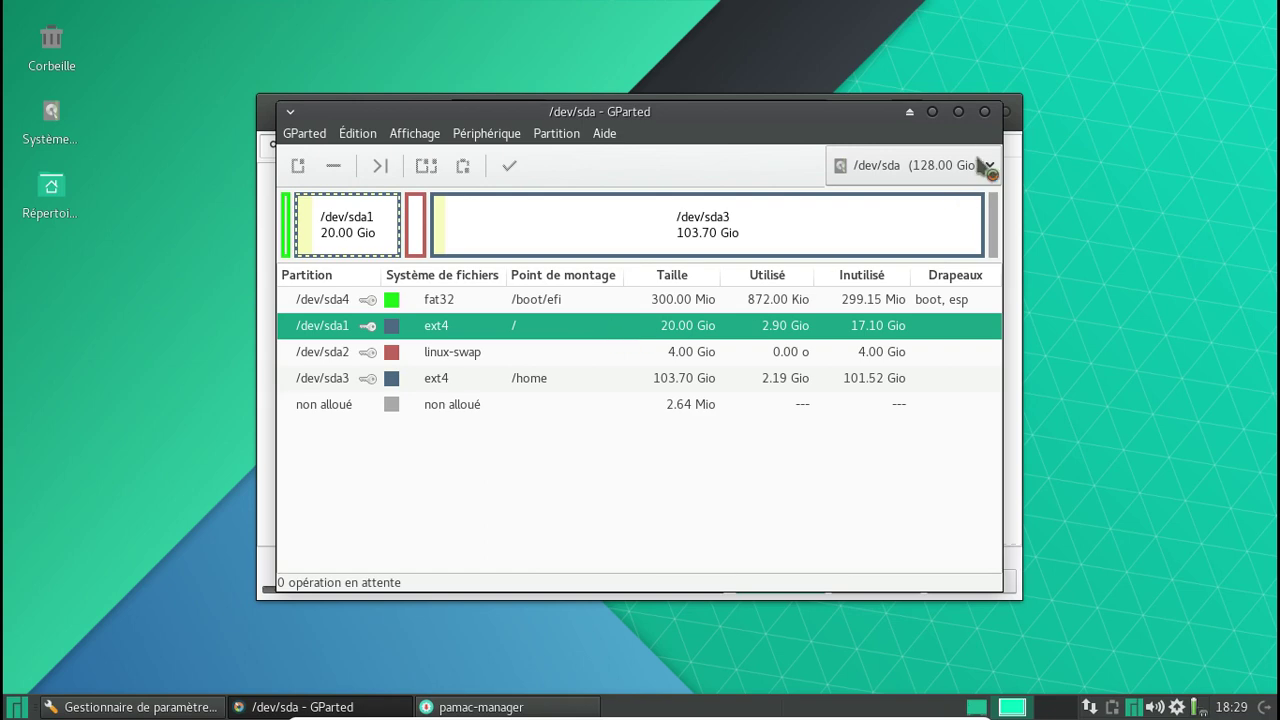
left_click(985, 112)
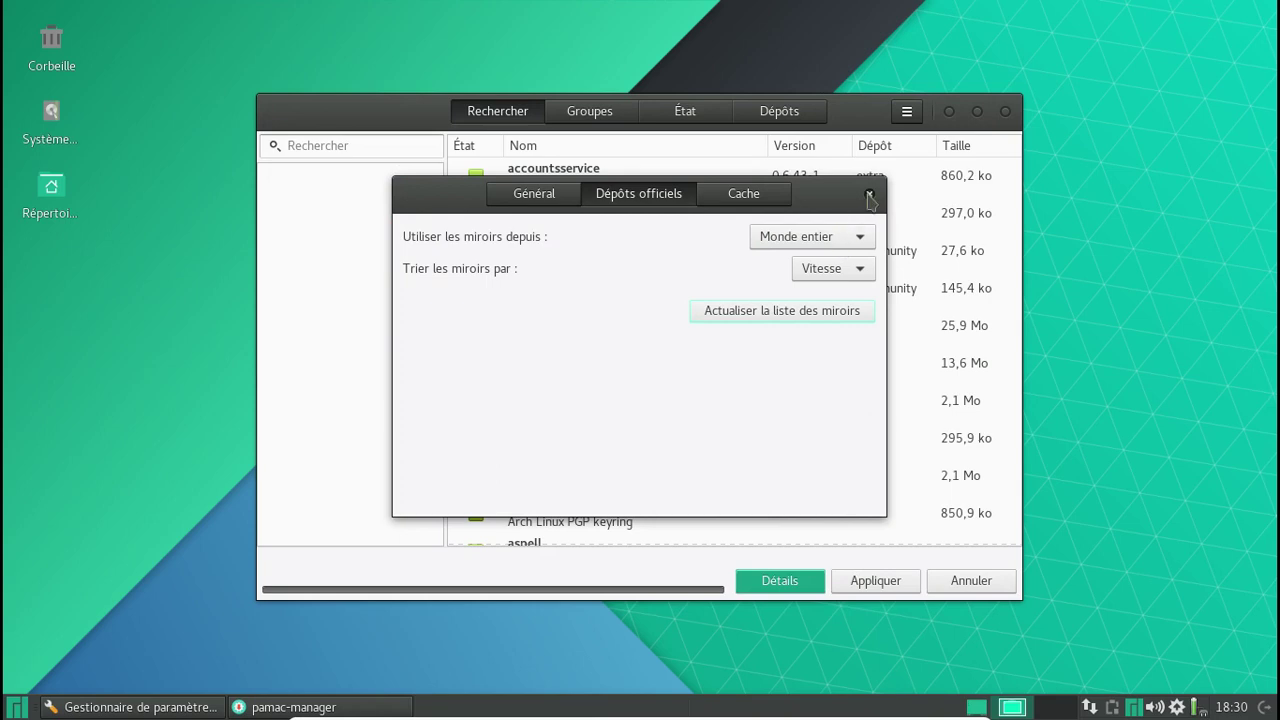
View the Cache settings in the package manager preferences, and close the preferences and the package manager.
left_click(746, 194)
left_click(847, 310)
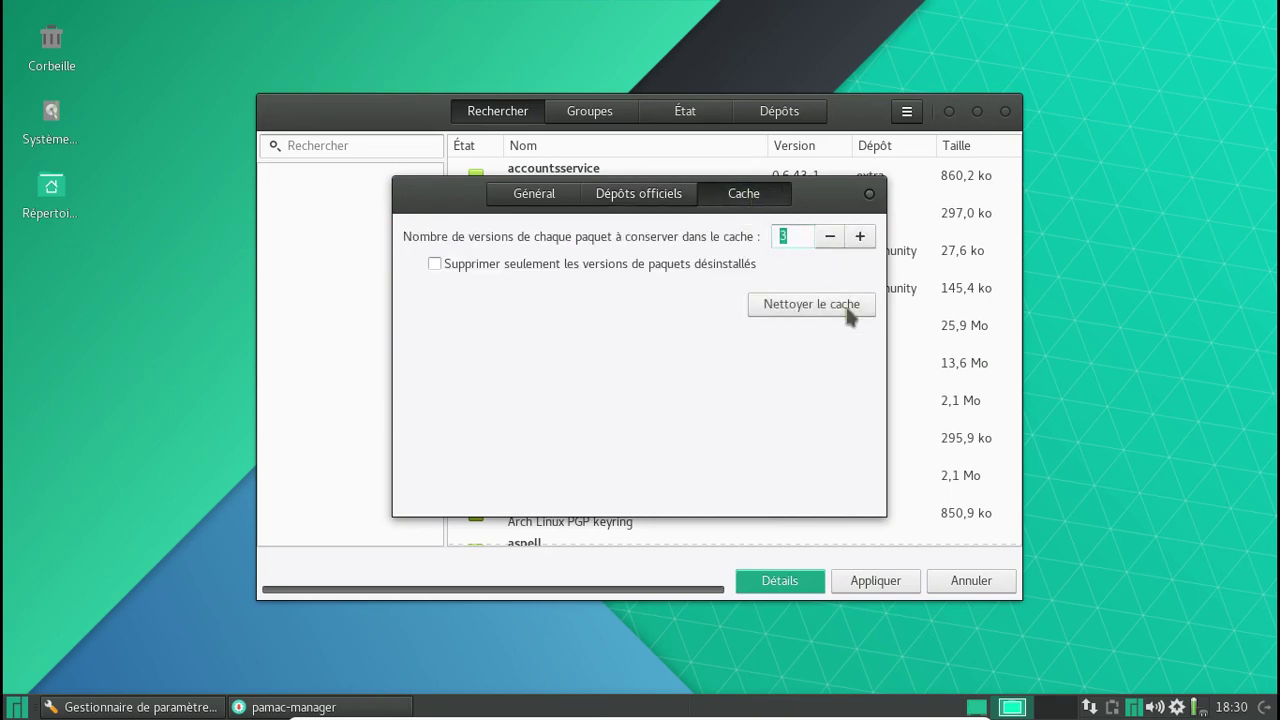
left_click(869, 194)
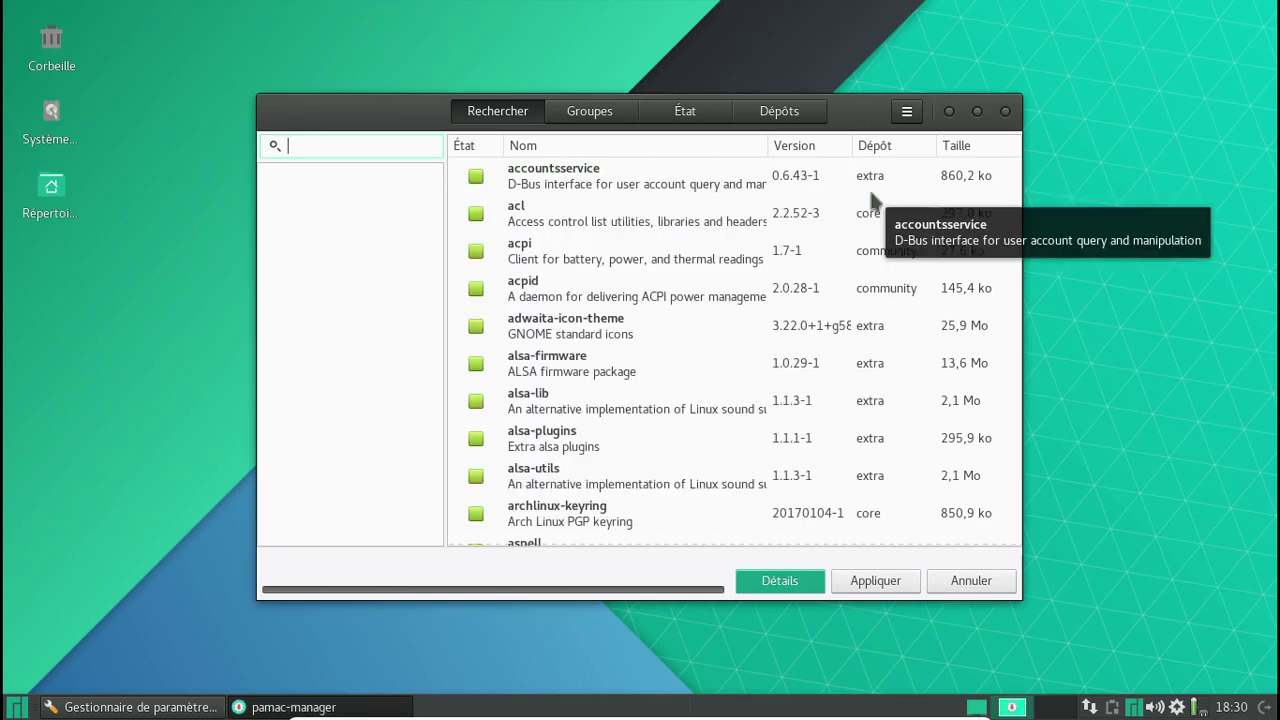
left_click(1007, 112)
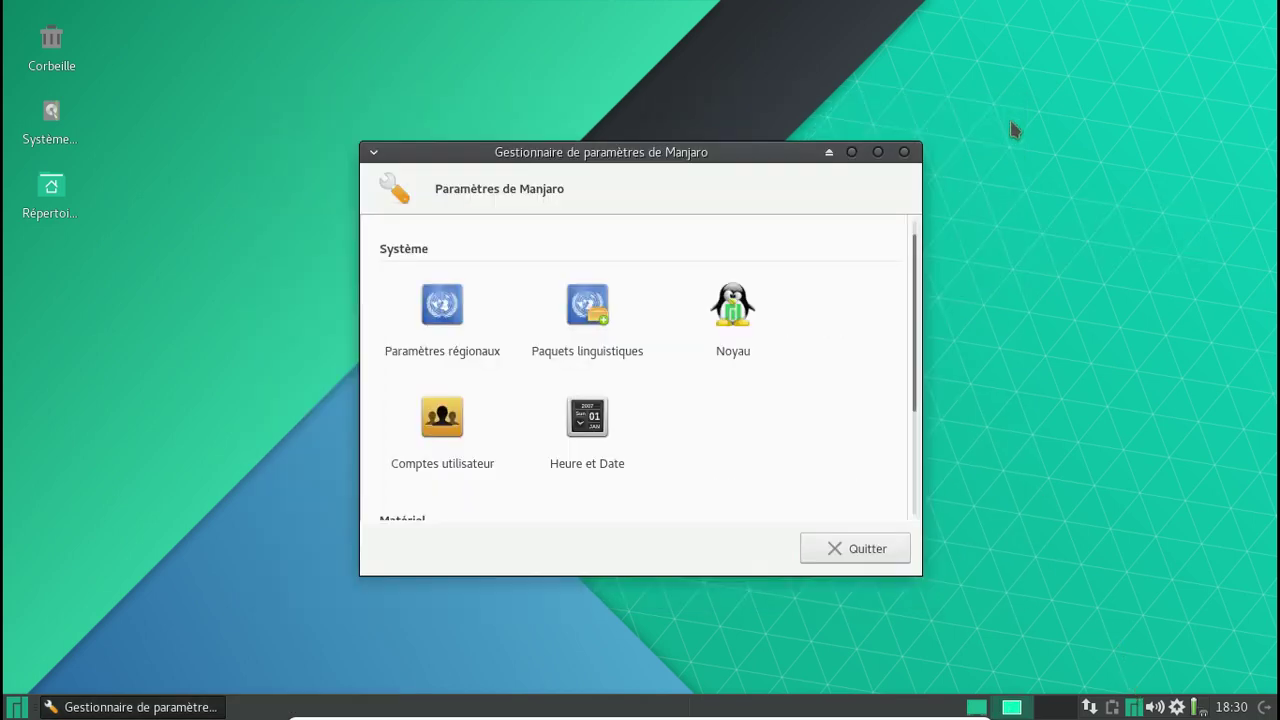
Open the update manager to check for pending updates and close it.
right_click(1177, 707)
left_click(1134, 627)
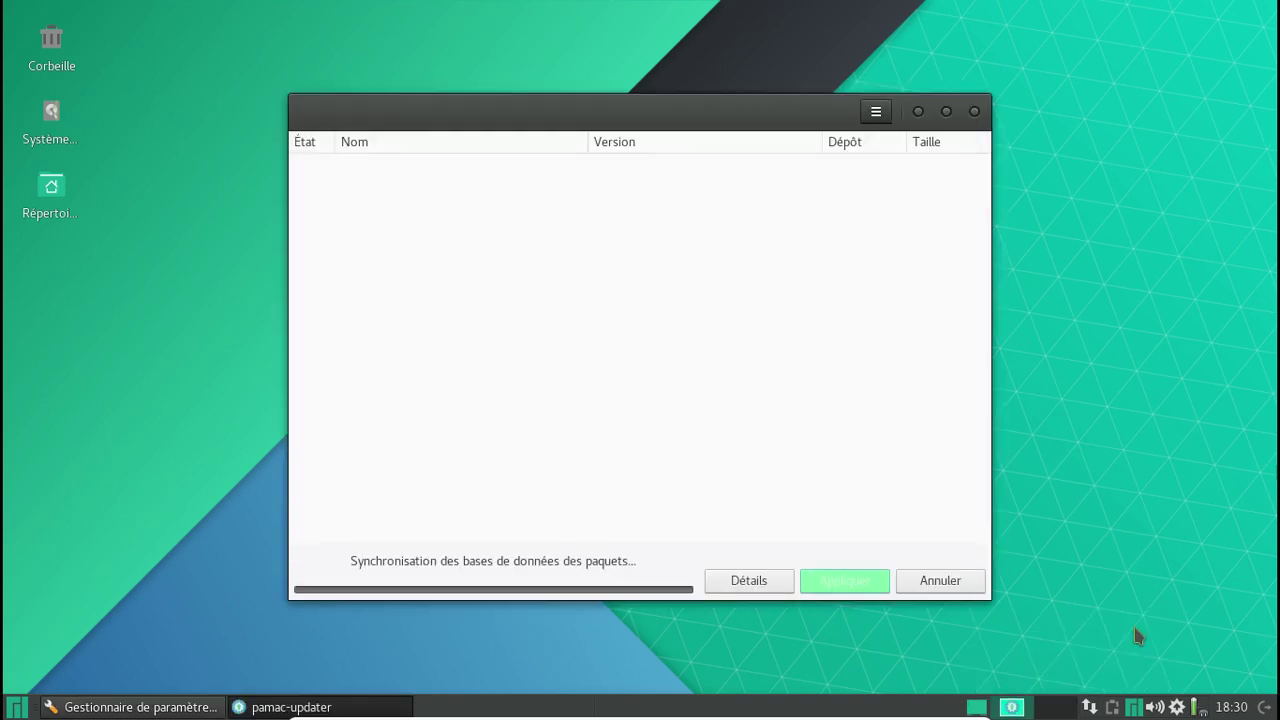
left_click(974, 111)
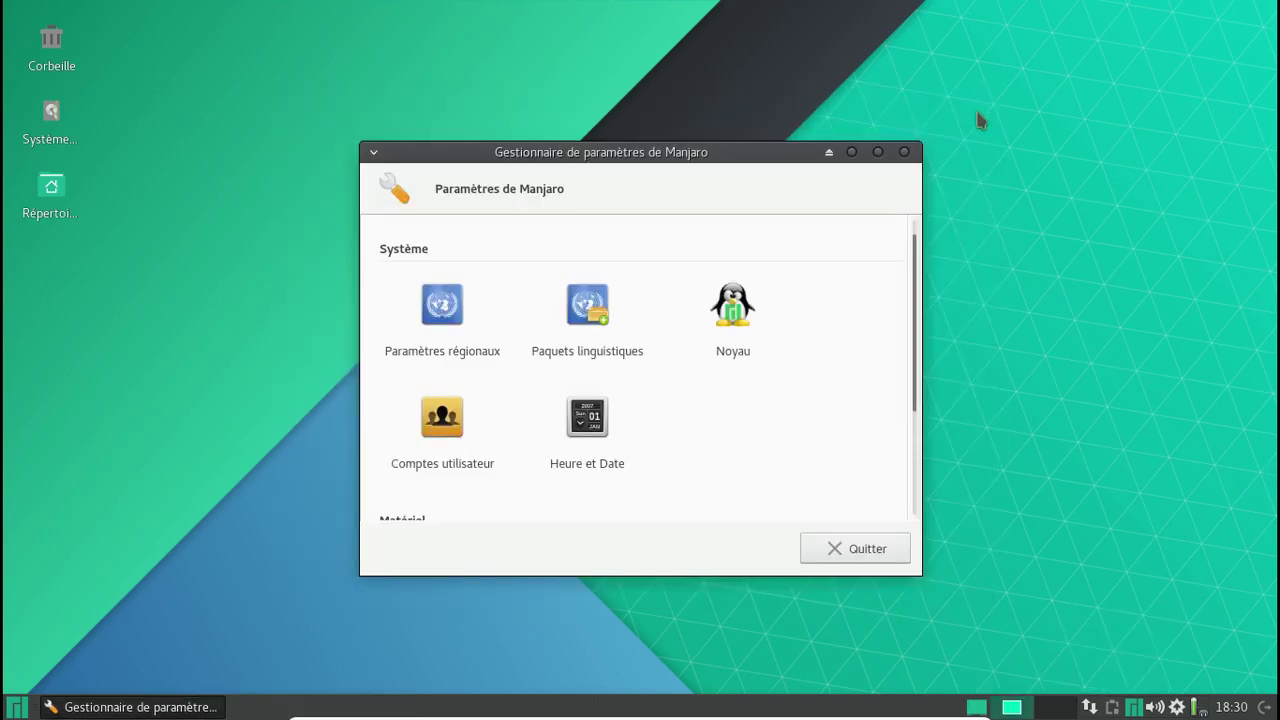
Examine the kernels offered under Noyau in the Manjaro settings manager and close it.
left_click(738, 325)
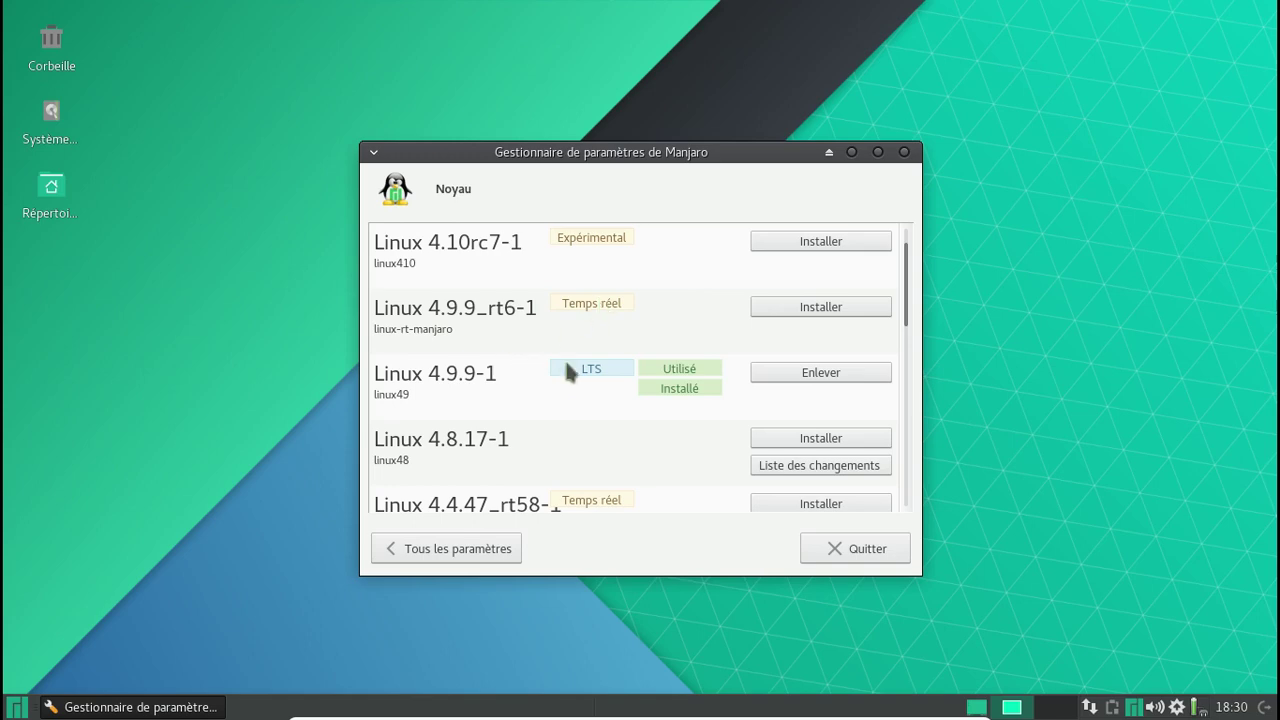
scroll(572, 390, "down", 5)
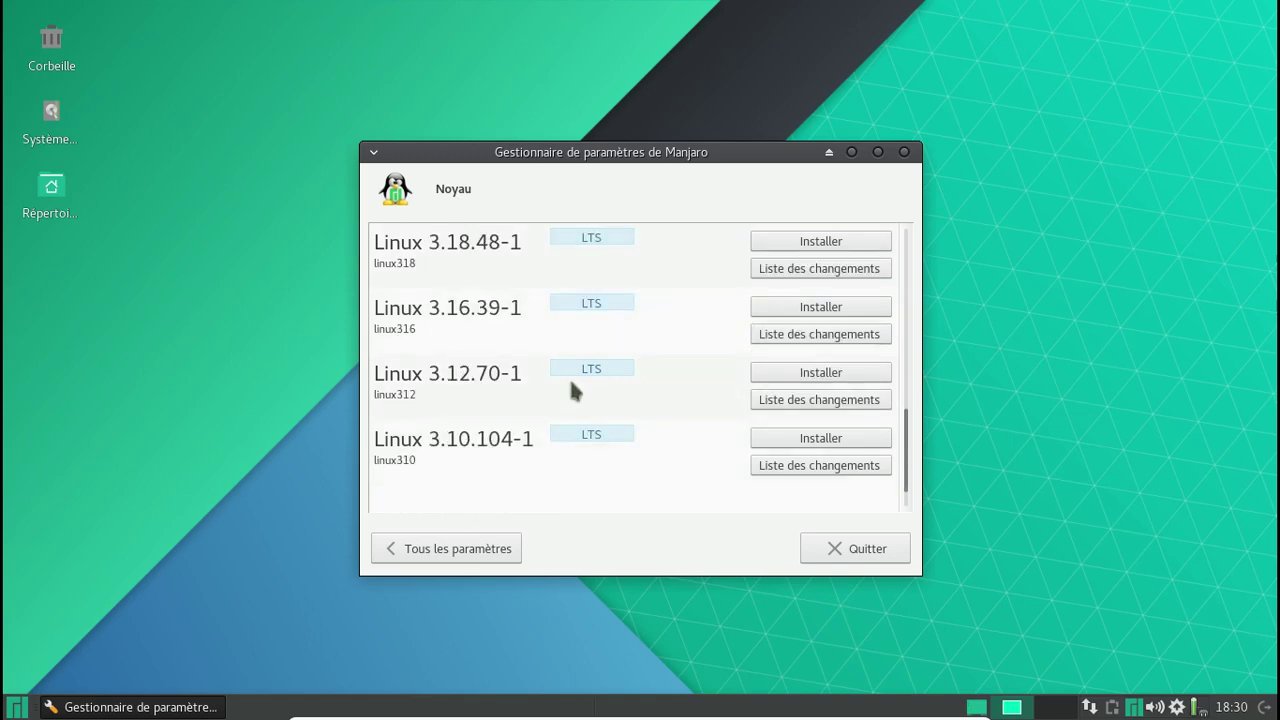
scroll(571, 383, "up", 3)
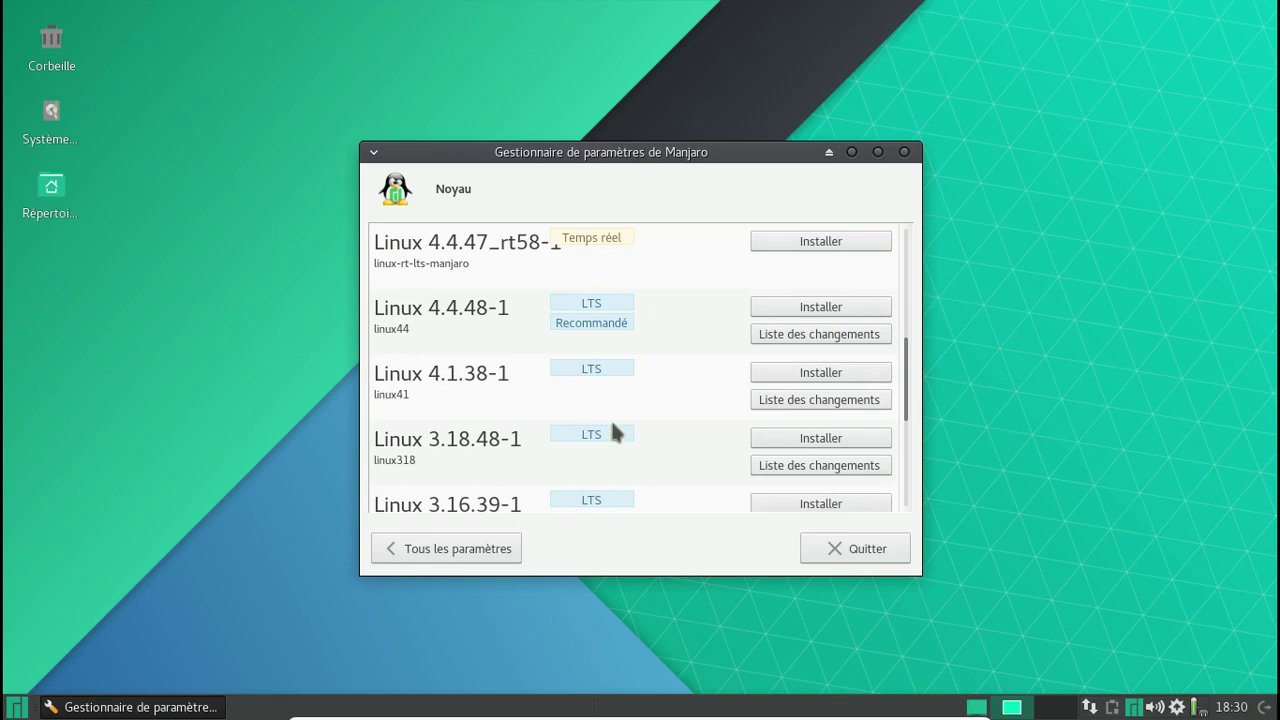
scroll(660, 378, "up", 3)
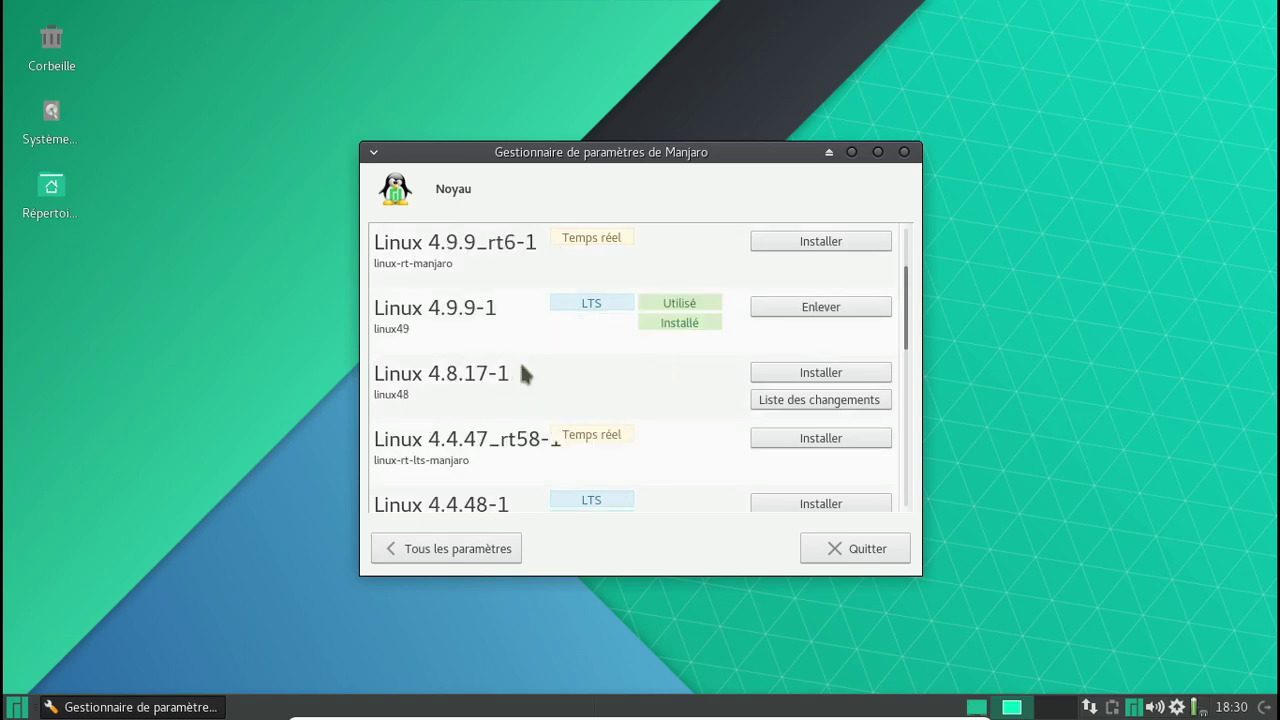
scroll(523, 371, "down", 3)
scroll(523, 371, "down", 3)
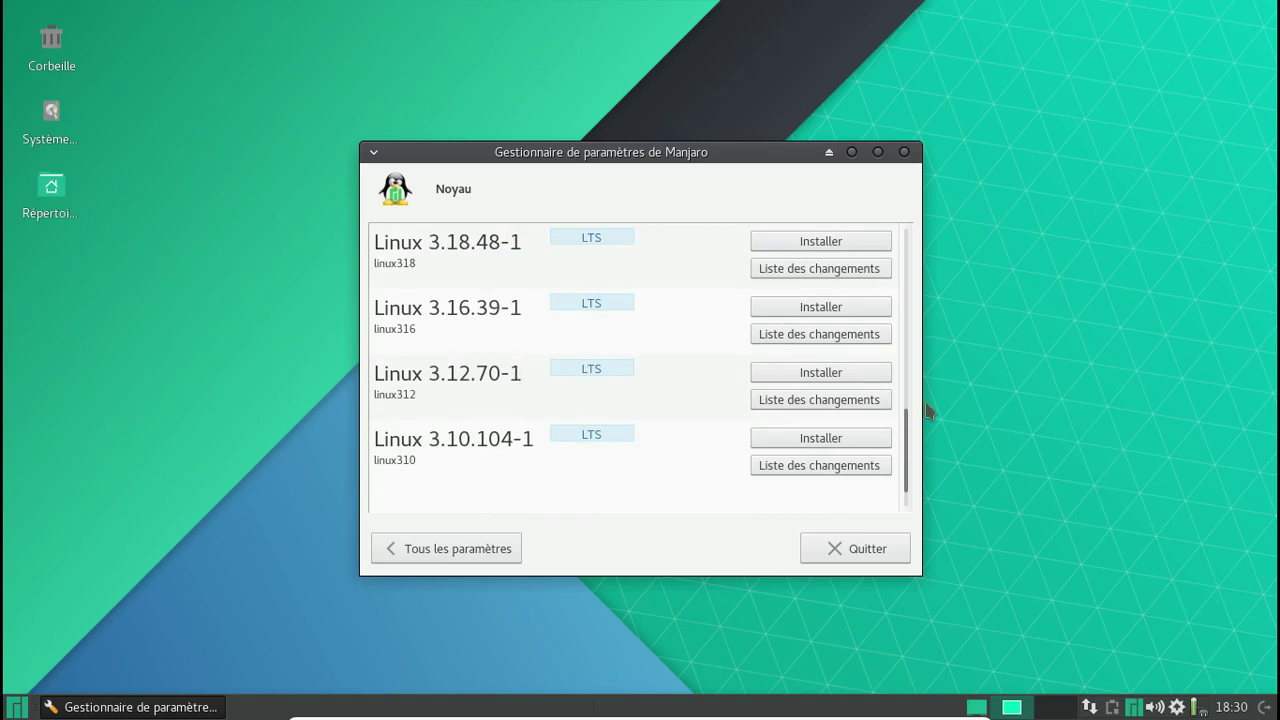
left_click_drag(910, 445, 920, 255)
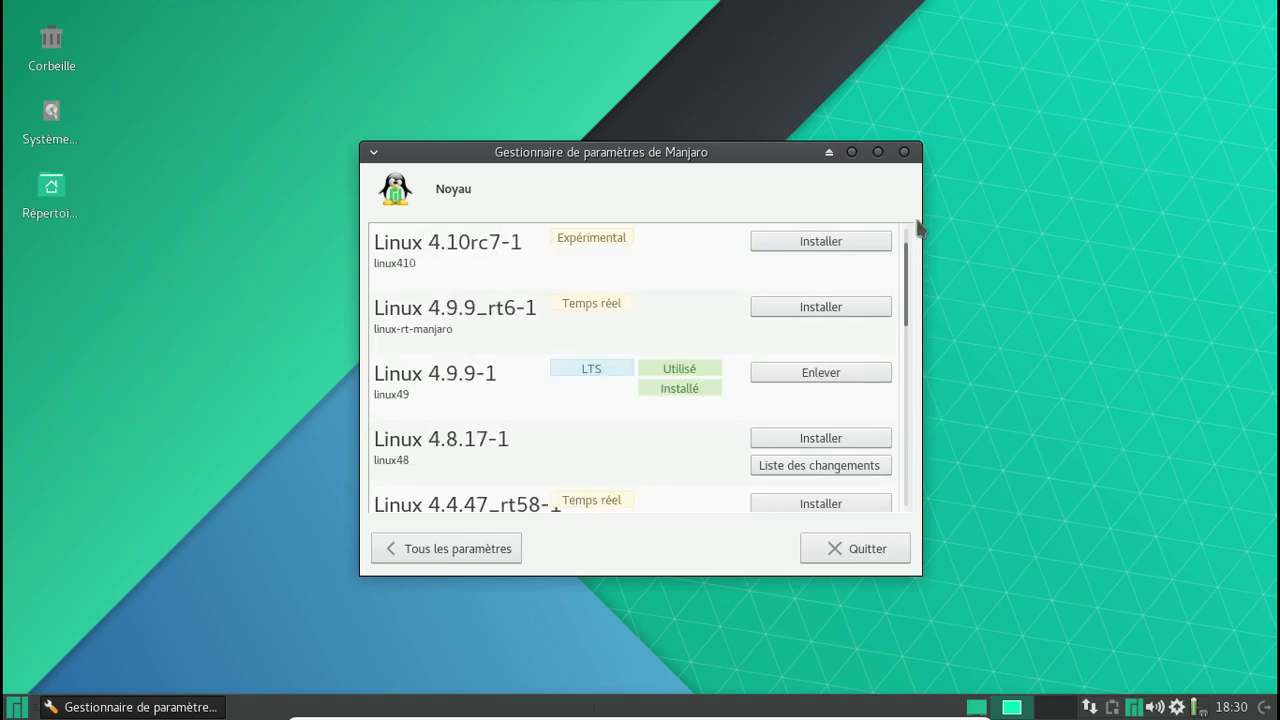
left_click(904, 152)
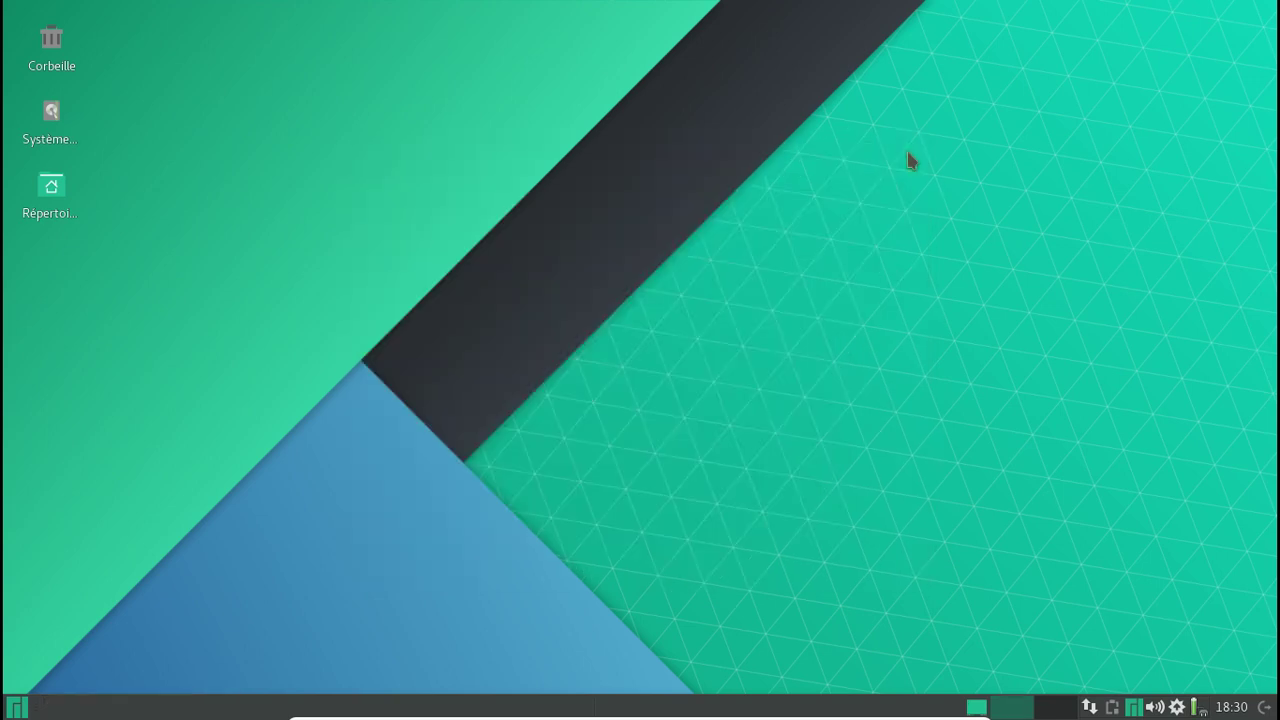
Install the available global, en_US and fr_FR language packages, authenticating with the account password, and quit the settings manager.
right_click(1138, 706)
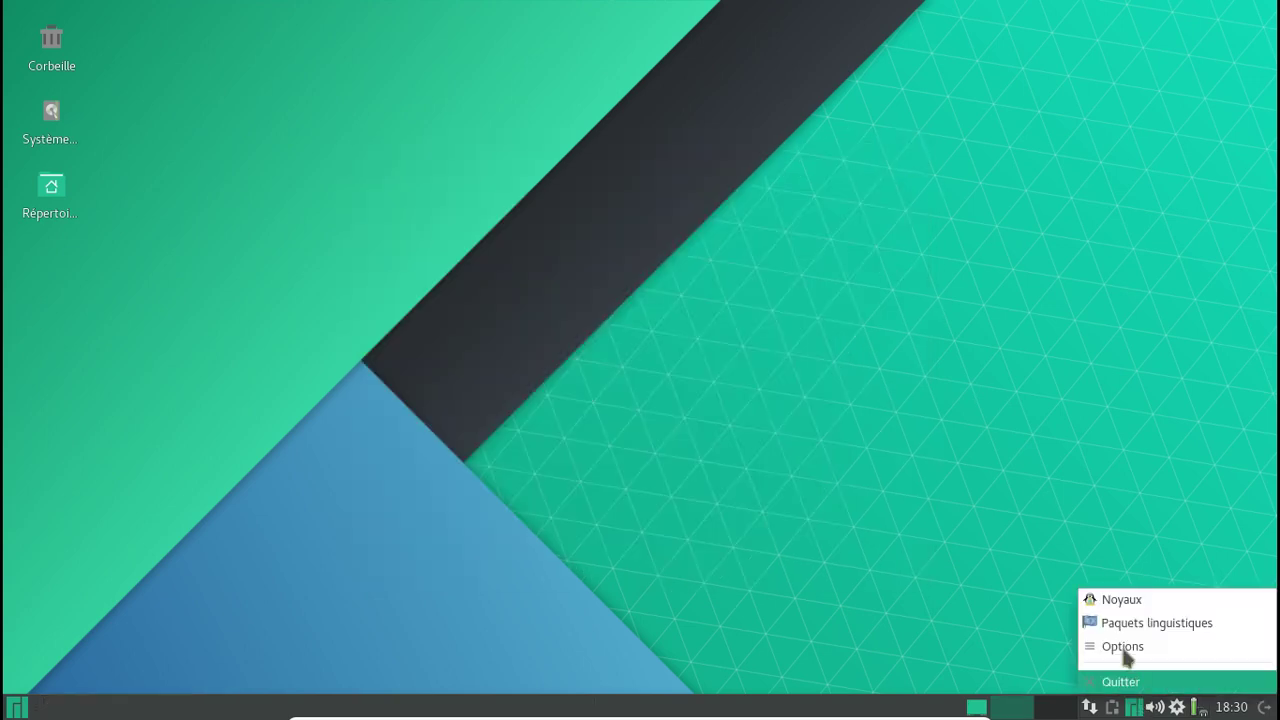
left_click(1115, 625)
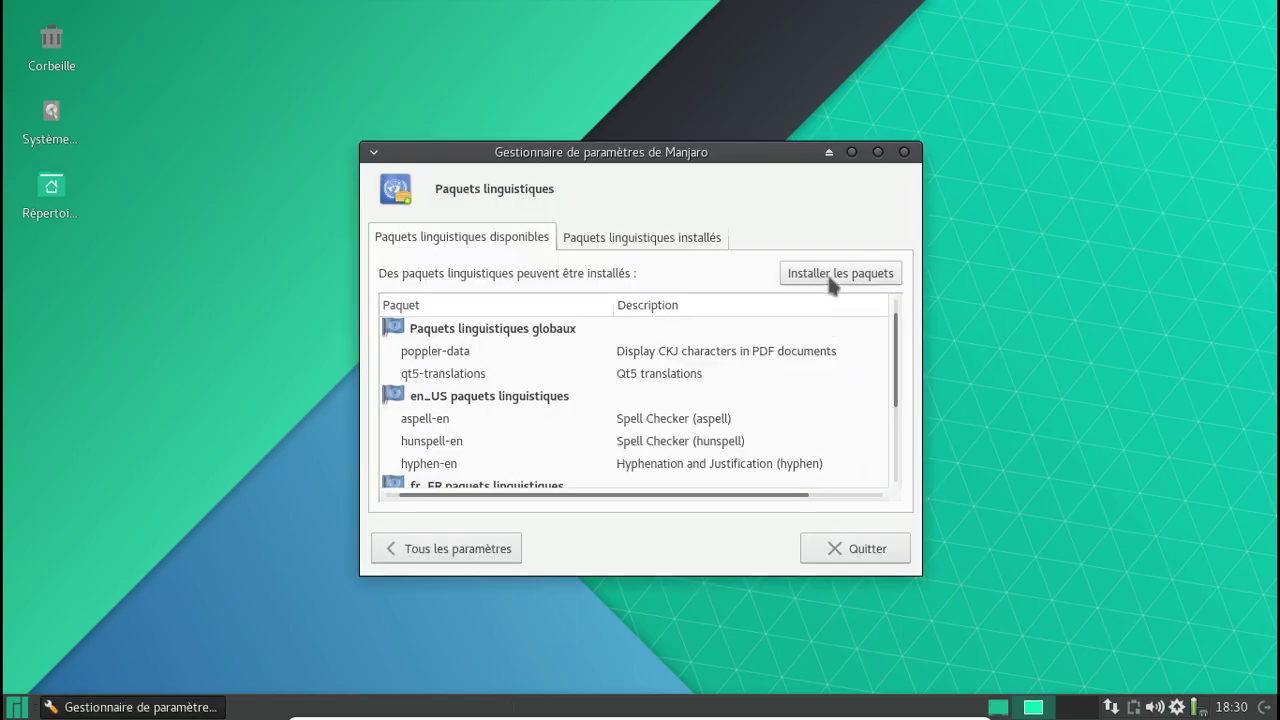
left_click(829, 276)
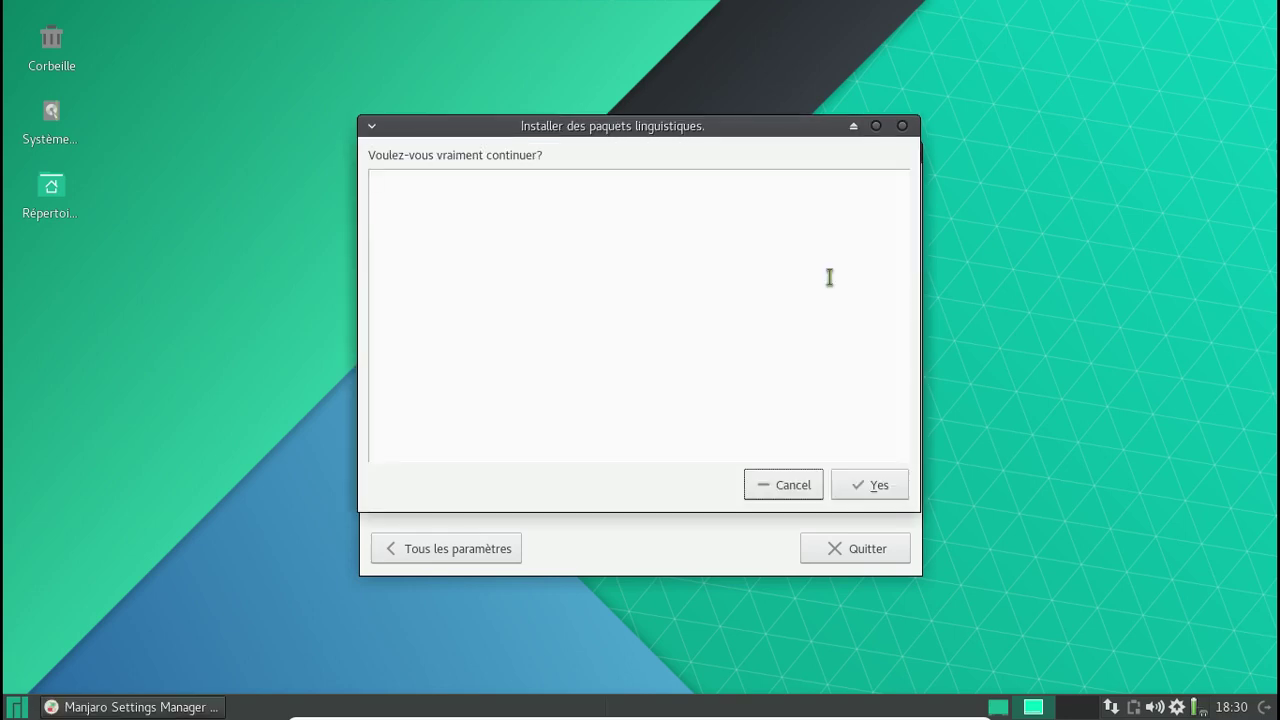
left_click(882, 494)
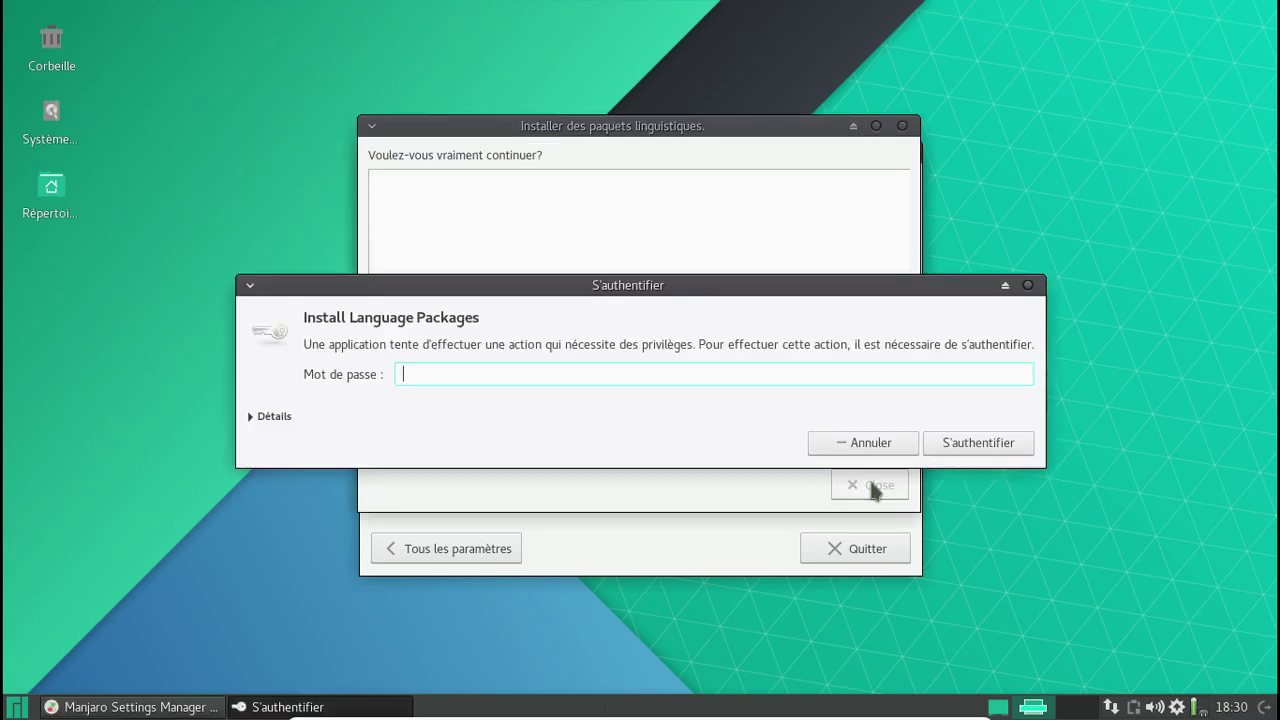
type("********")
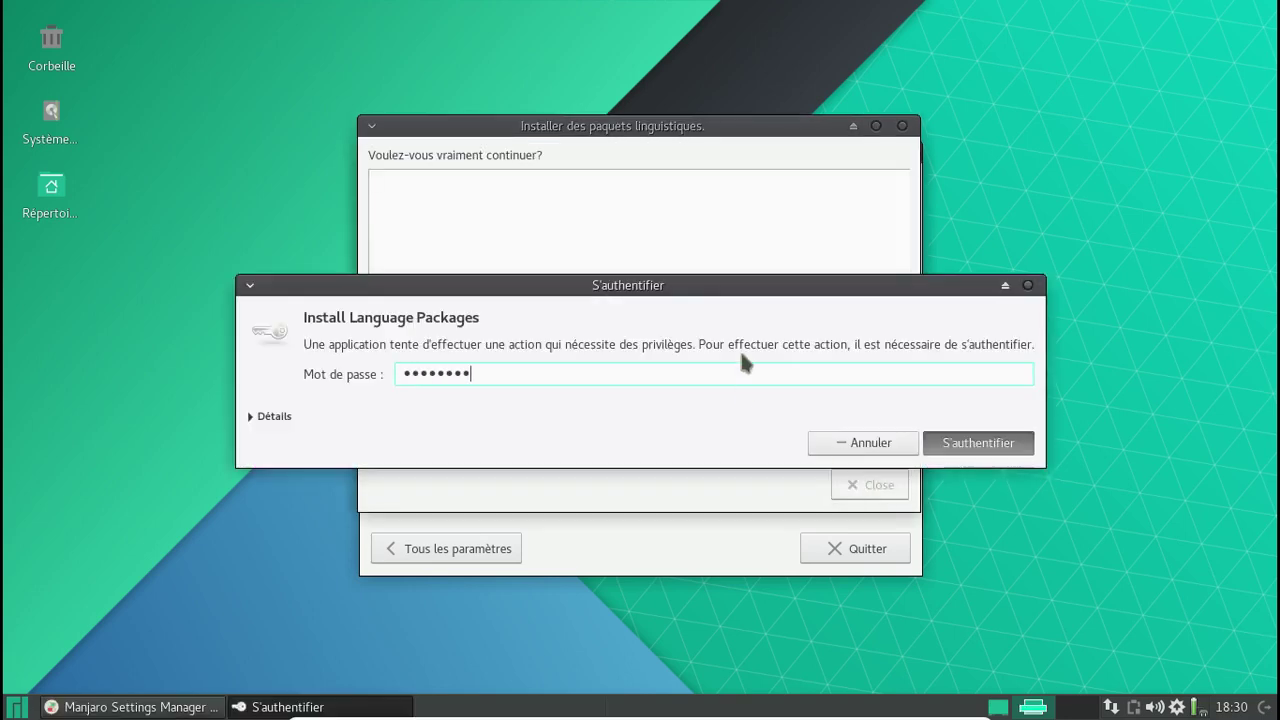
key("Return")
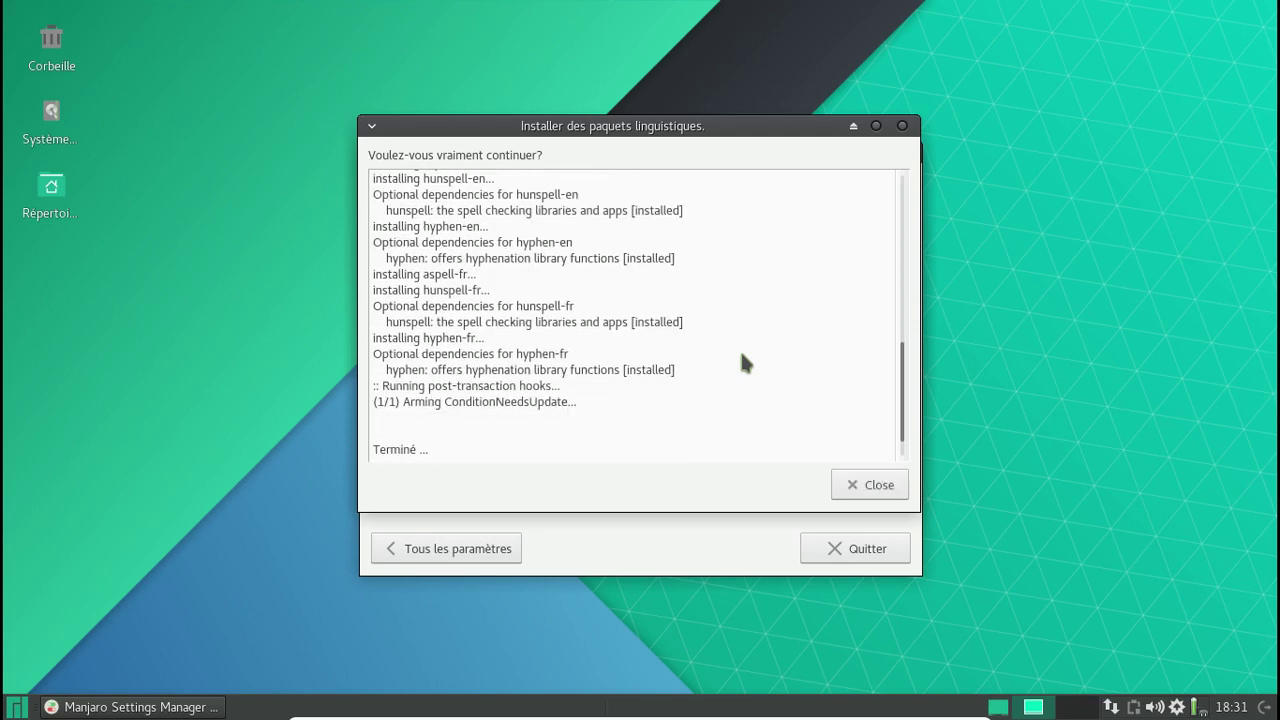
left_click(884, 494)
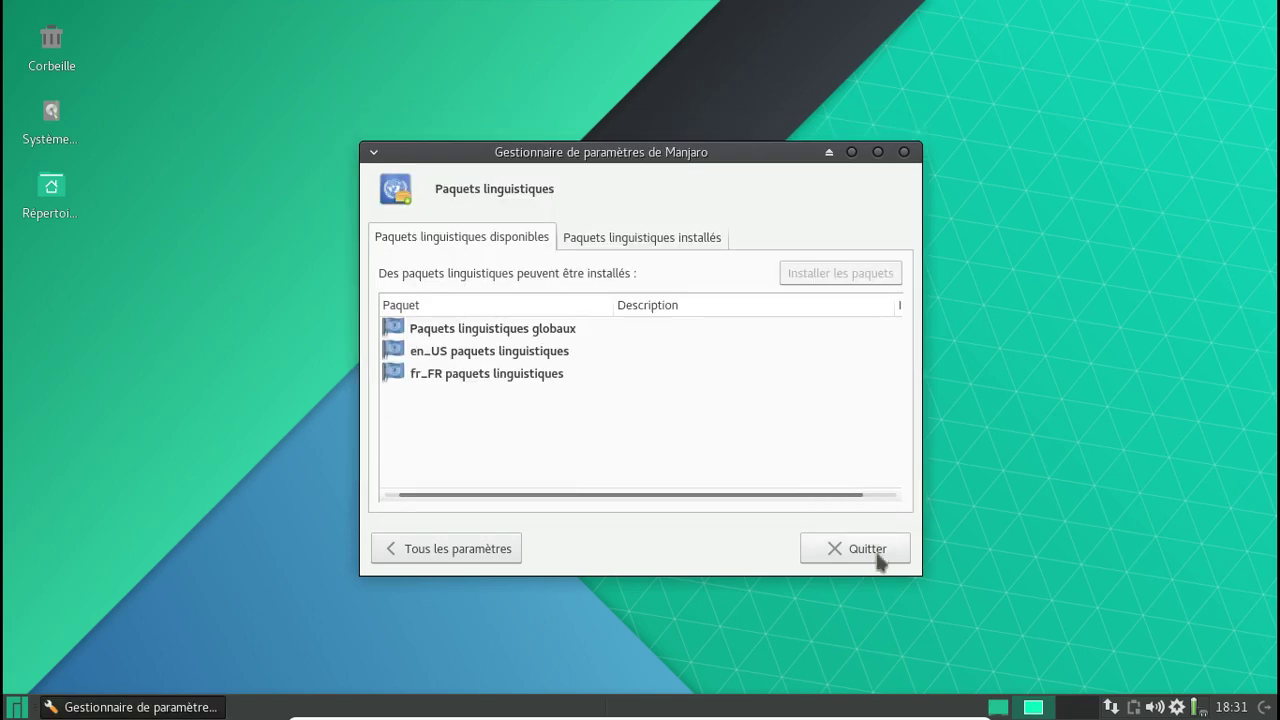
left_click(878, 552)
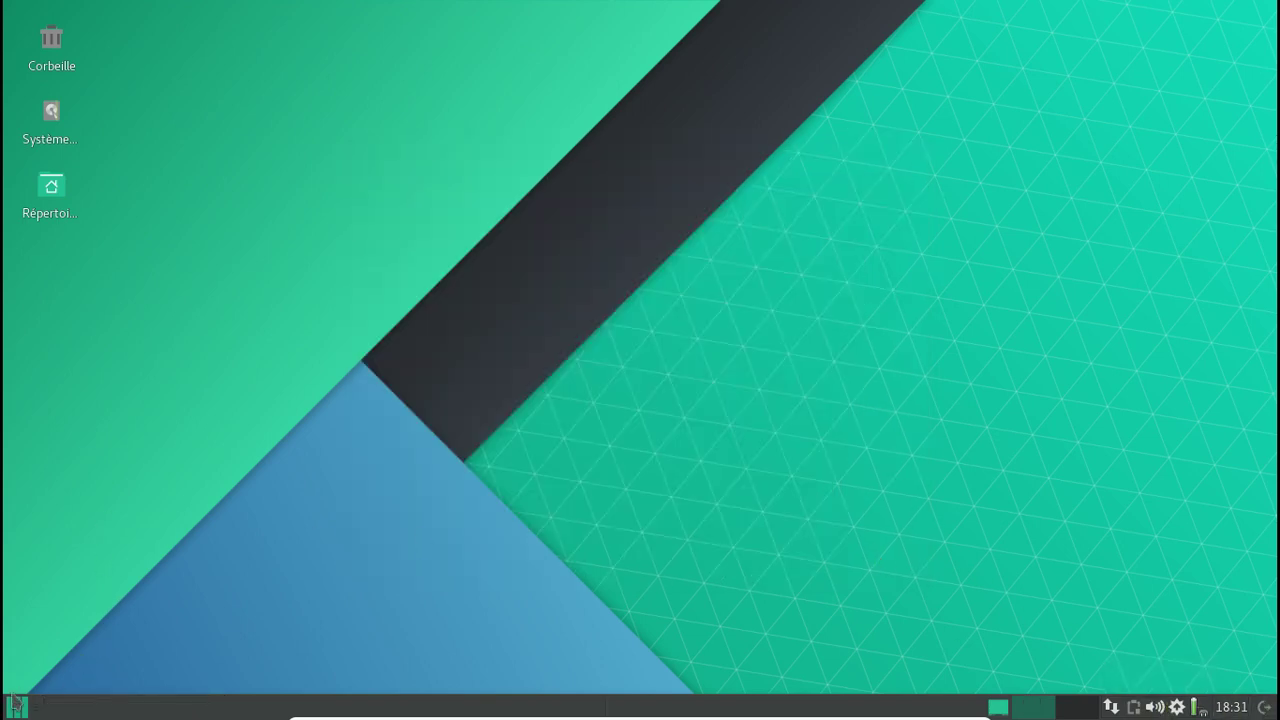
Open the package manager, search for firefox and mark firefox and firefox-i18n-fr for installation.
right_click(1177, 709)
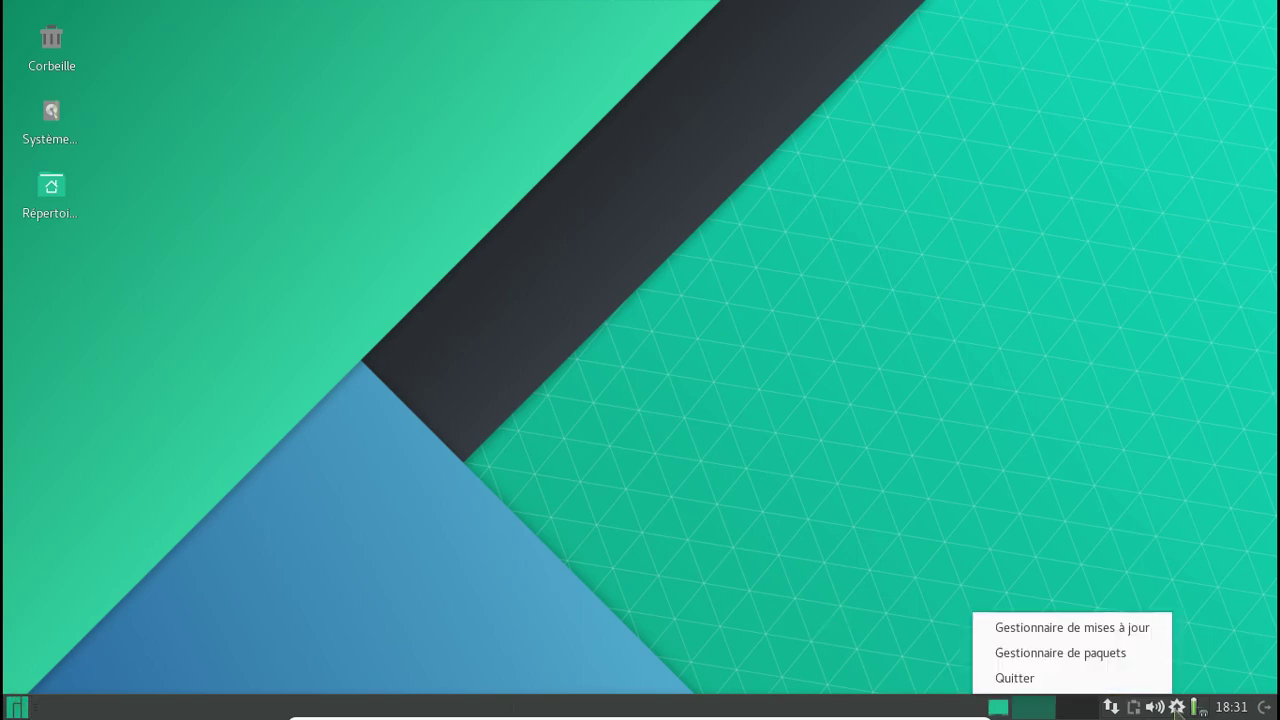
left_click(1133, 656)
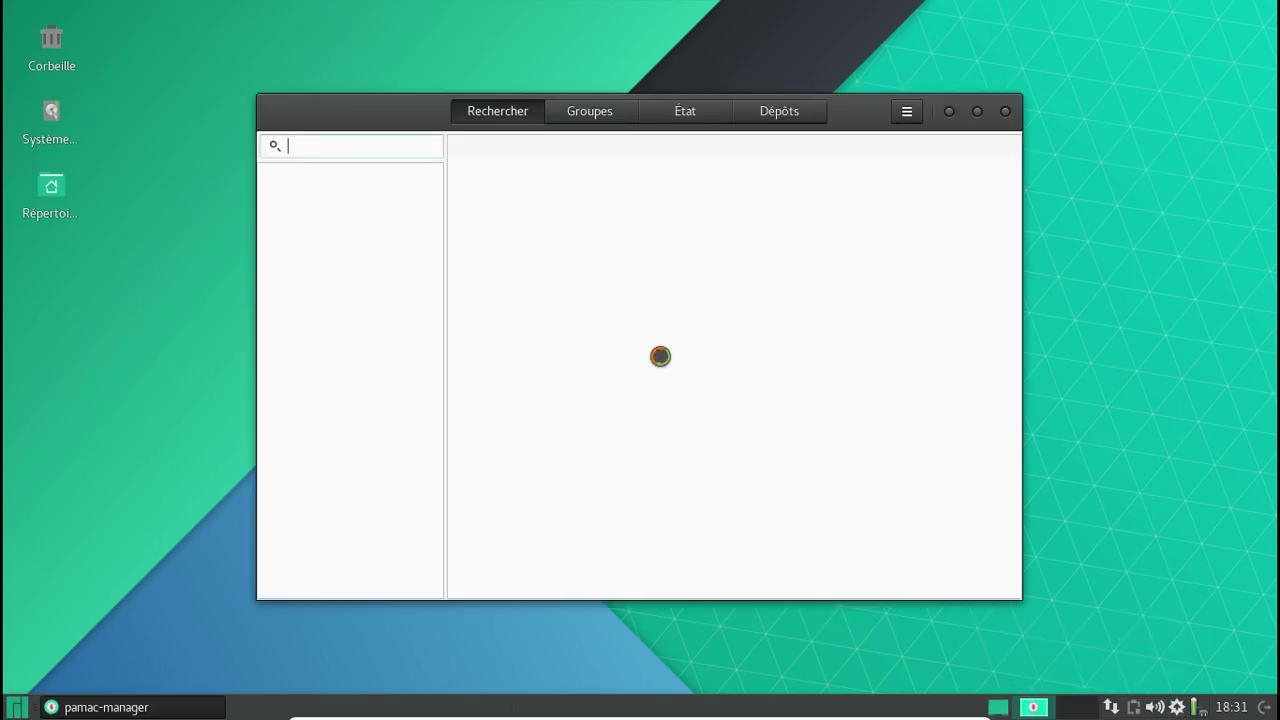
type("firefo")
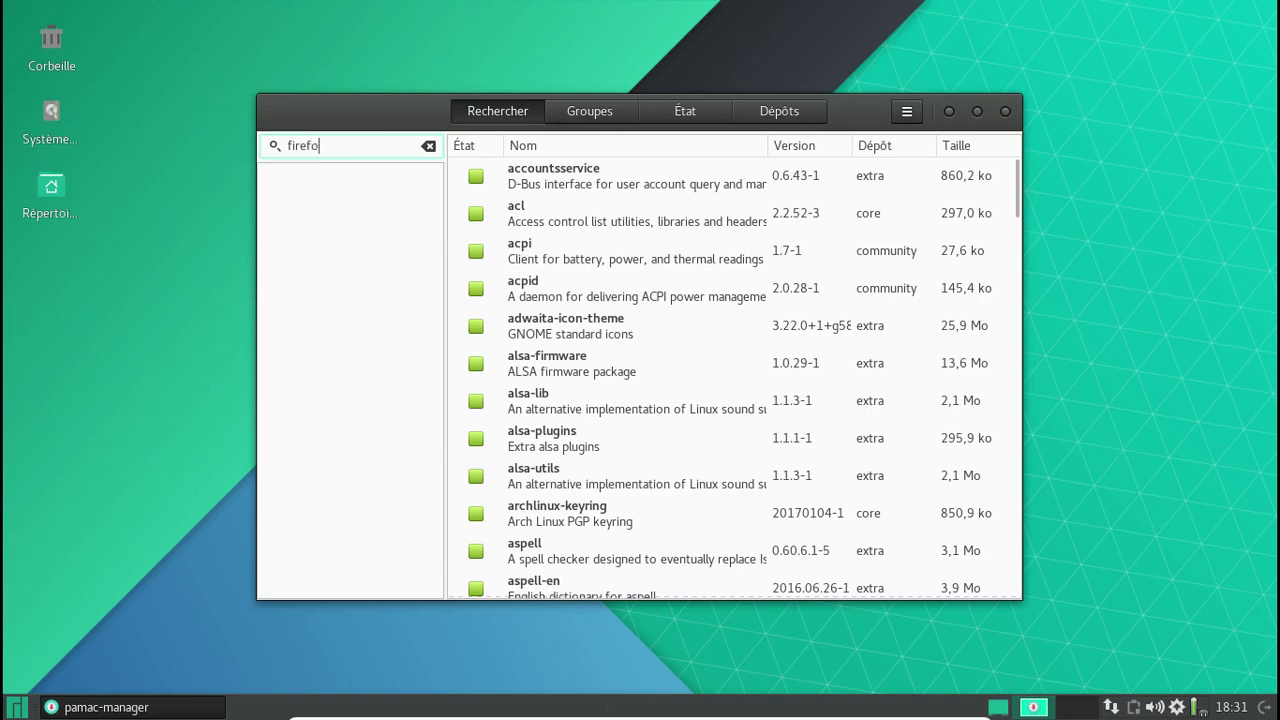
type("x")
left_click(476, 176)
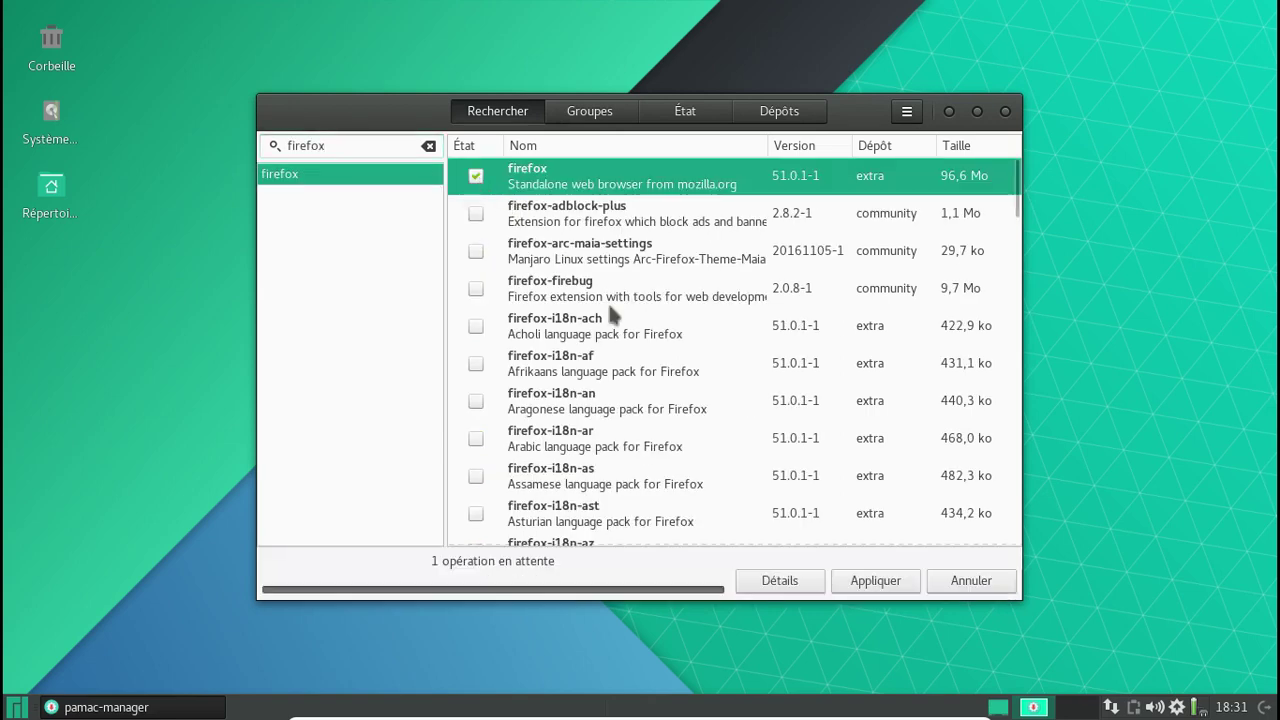
scroll(632, 412, "down", 10)
scroll(632, 412, "down", 5)
left_click(478, 418)
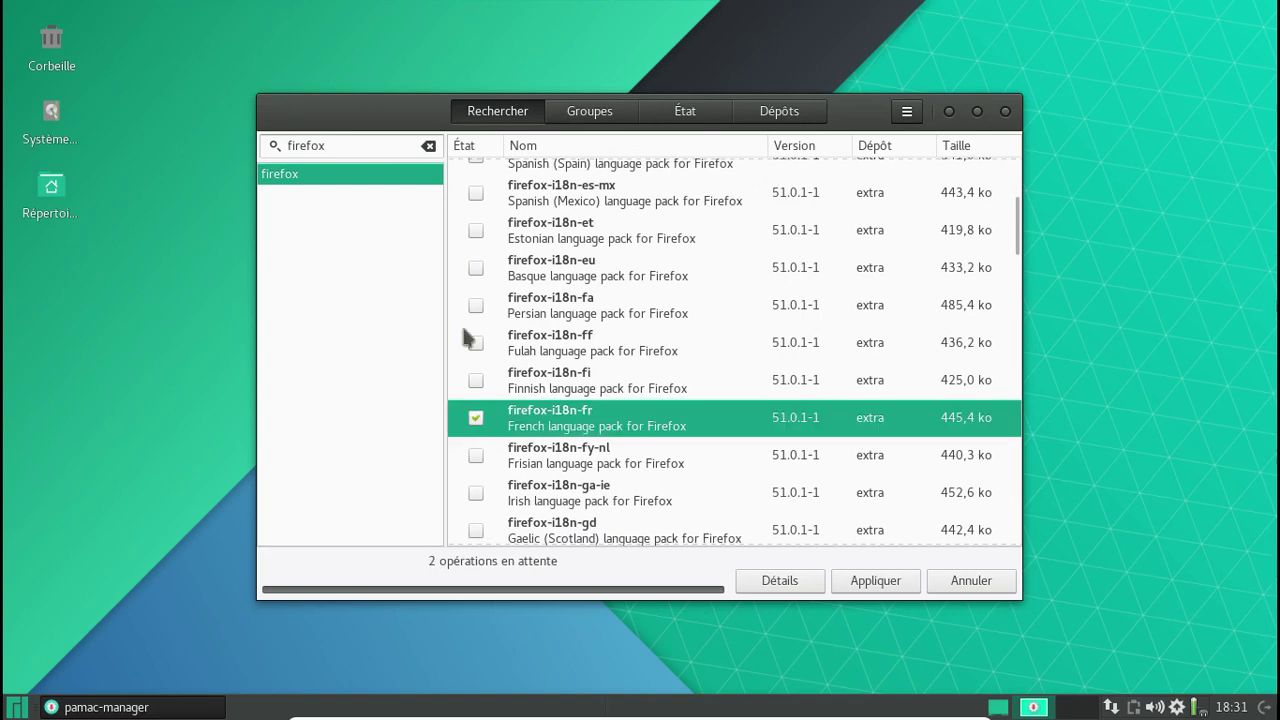
Search for libreoffice and mark the French language pack libreoffice-fresh-fr for installation.
double_click(282, 145)
type("libreoffice")
key("Return")
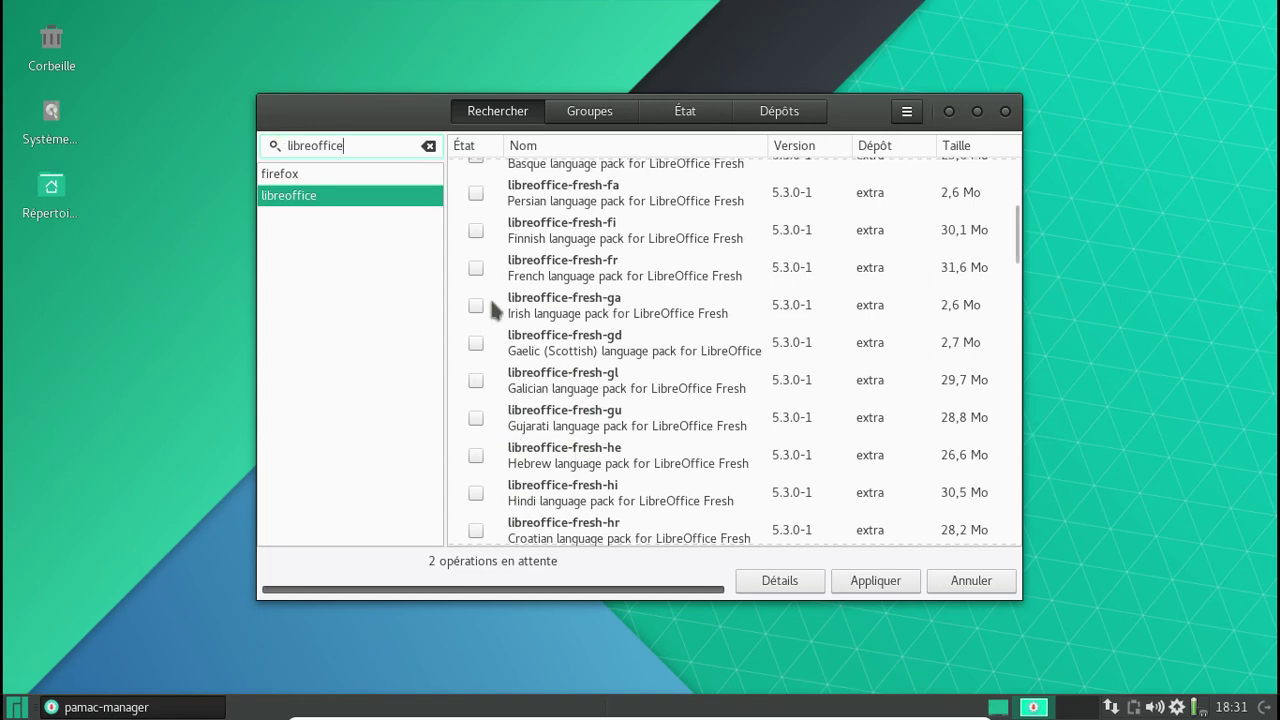
left_click(476, 268)
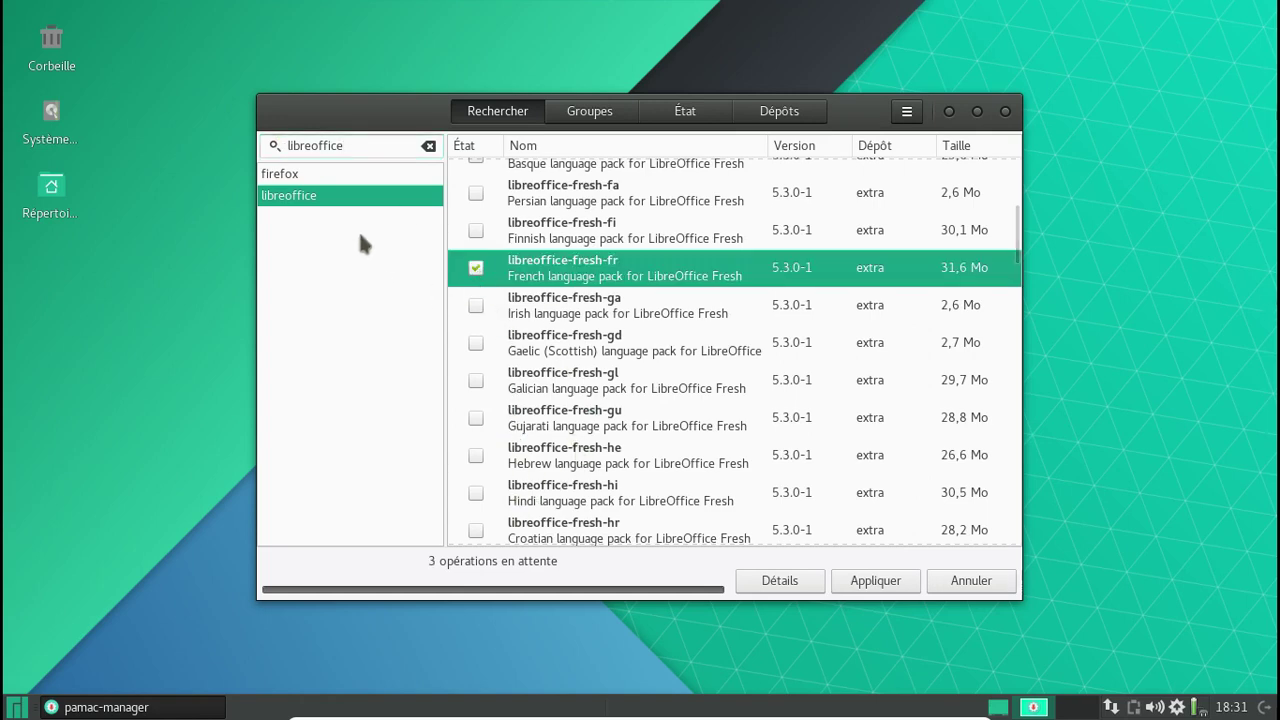
Search for thunderbird and mark the French language pack thunderbird-i18n-fr for installation.
left_click_drag(354, 146, 270, 146)
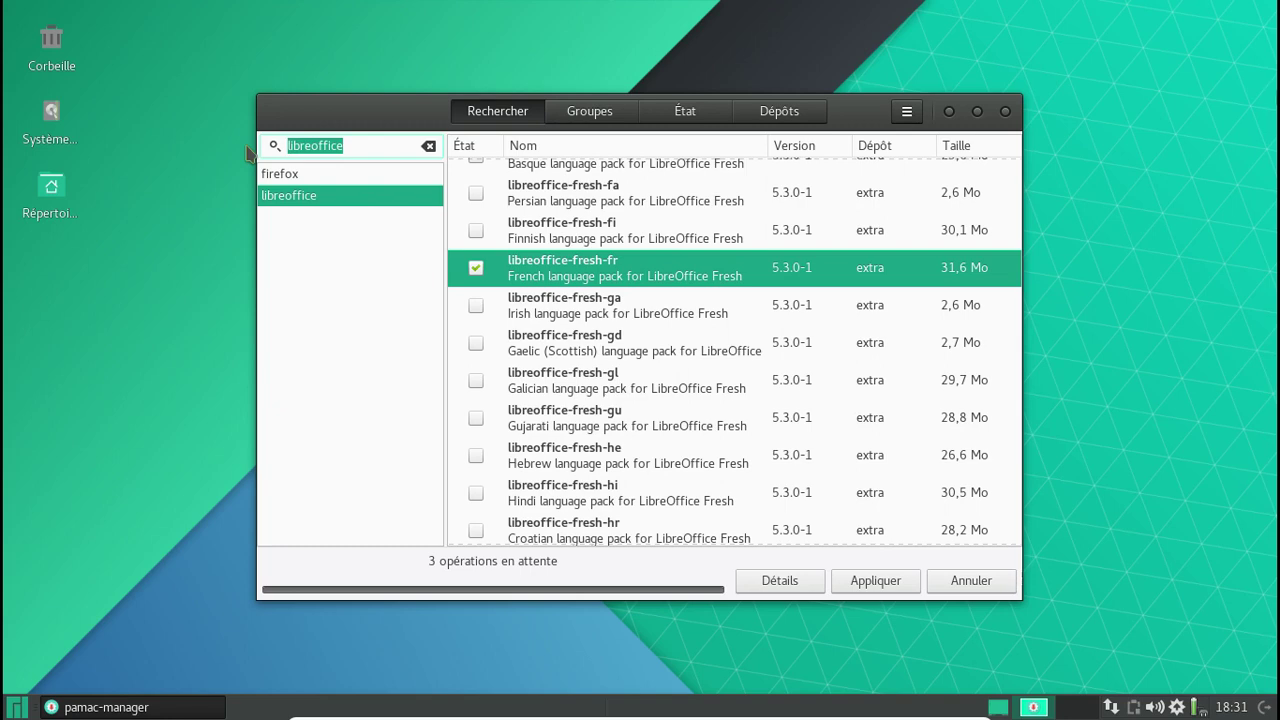
type("thunderbird")
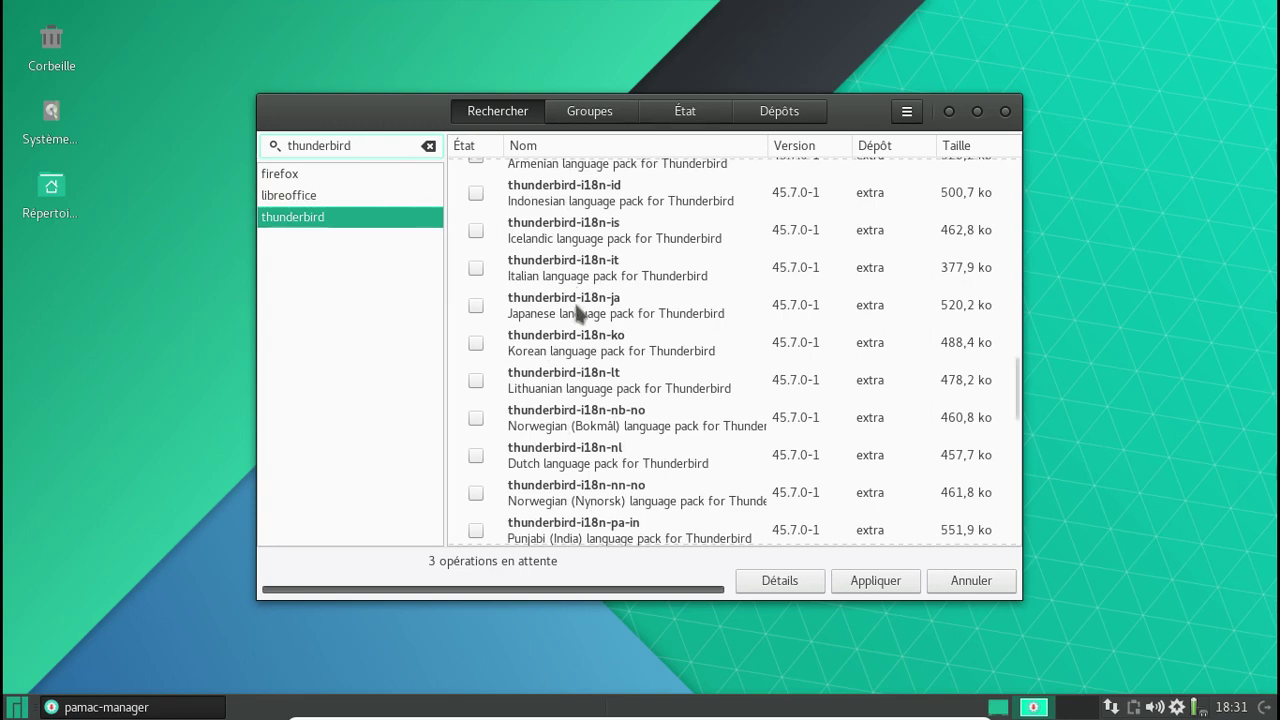
scroll(487, 265, "up", 10)
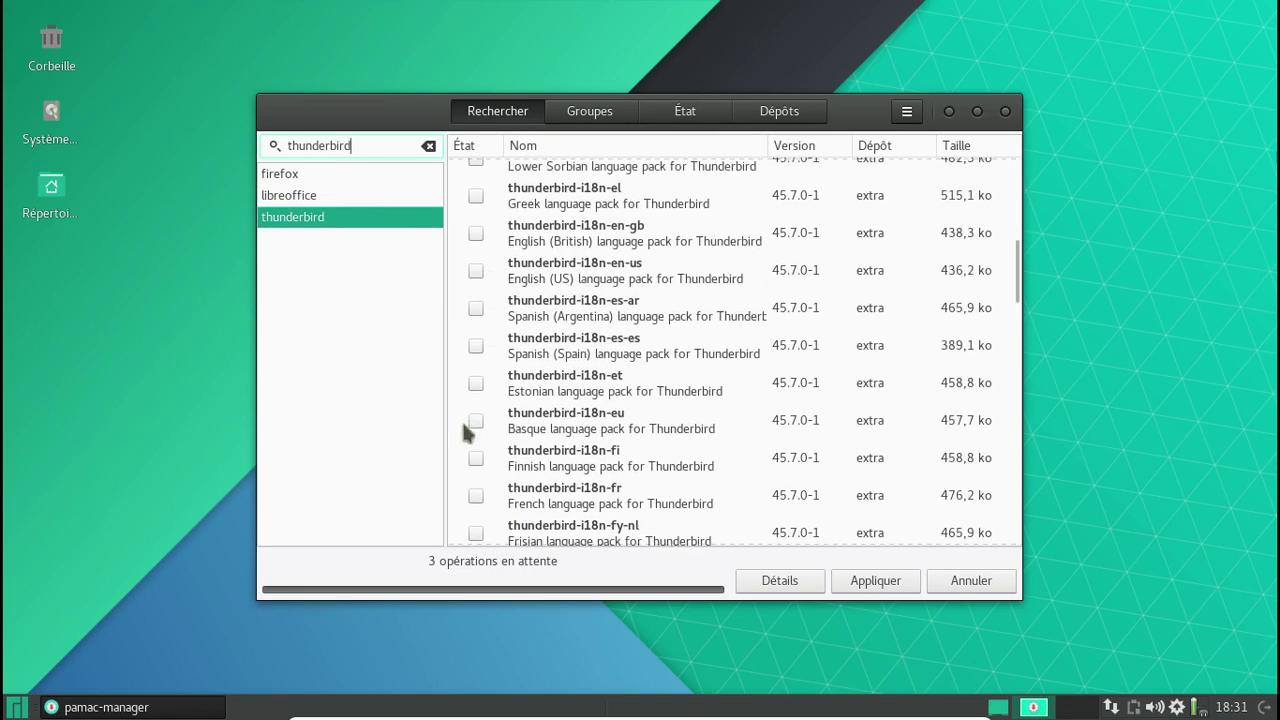
left_click(475, 494)
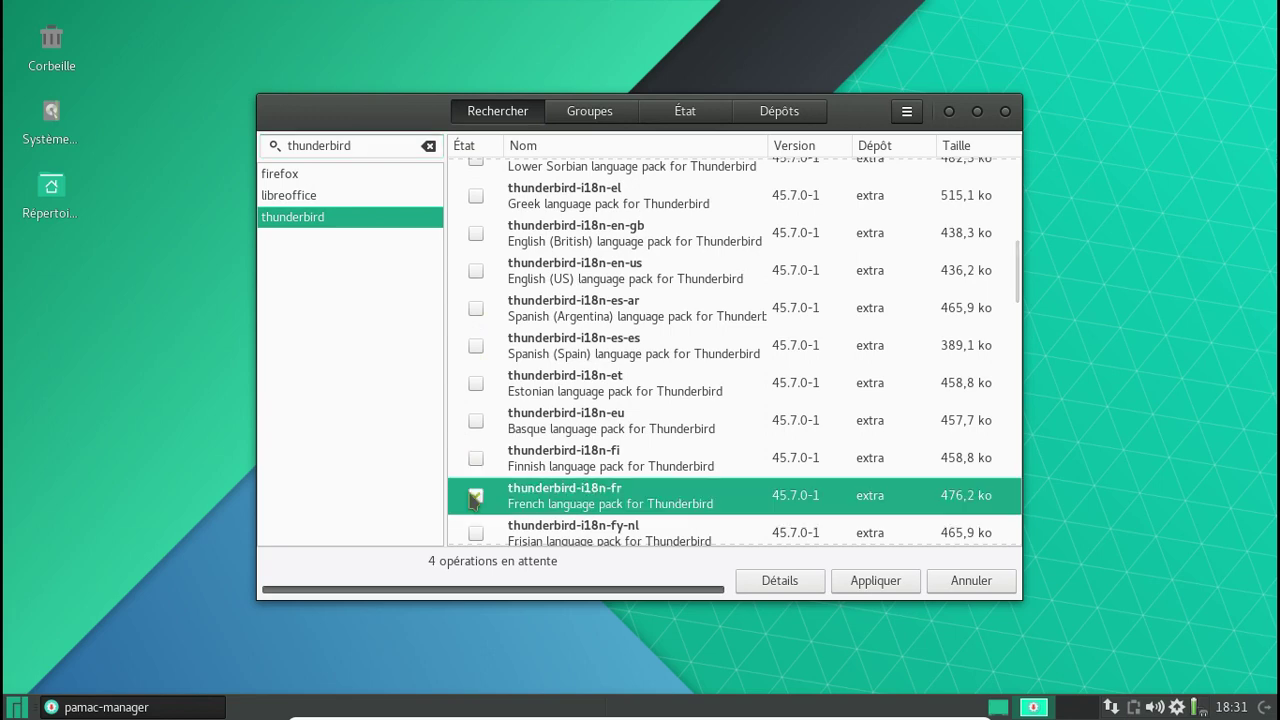
Search for quodlibet and mark the quodlibet audio player for installation.
double_click(345, 145)
key("BackSpace")
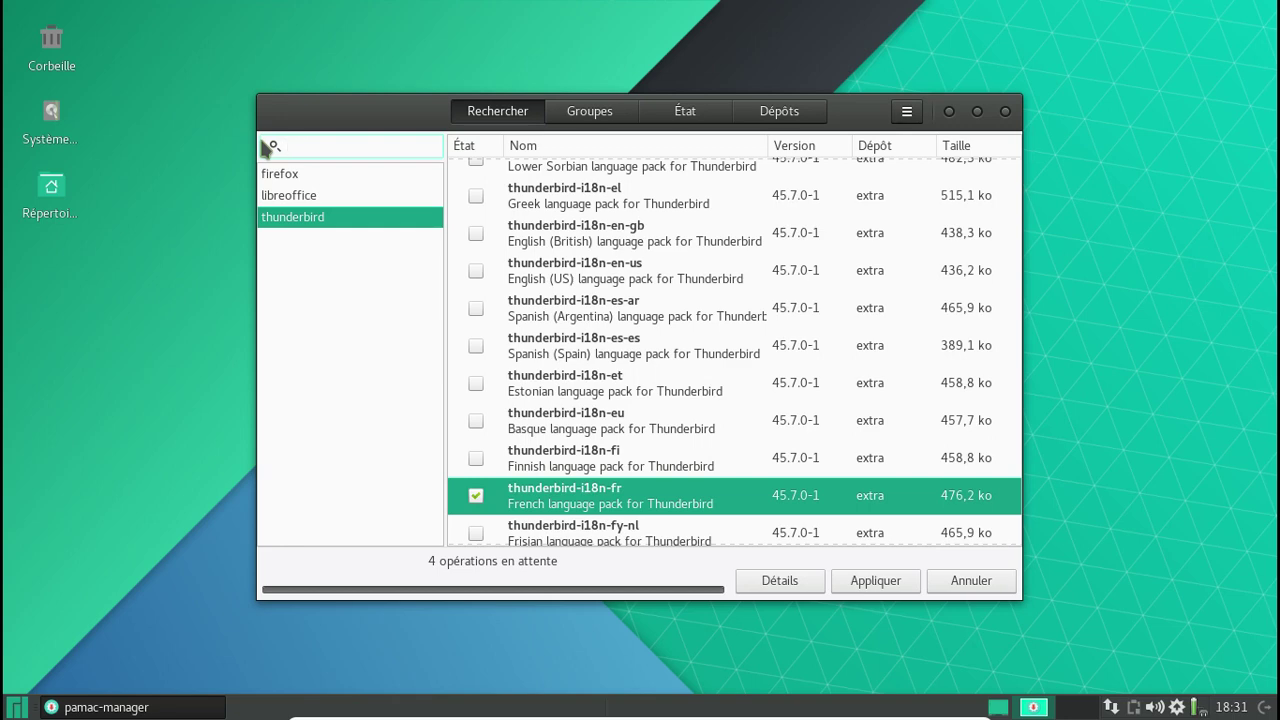
type("qudoi")
key("BackSpace")
key("BackSpace")
type("odlibet")
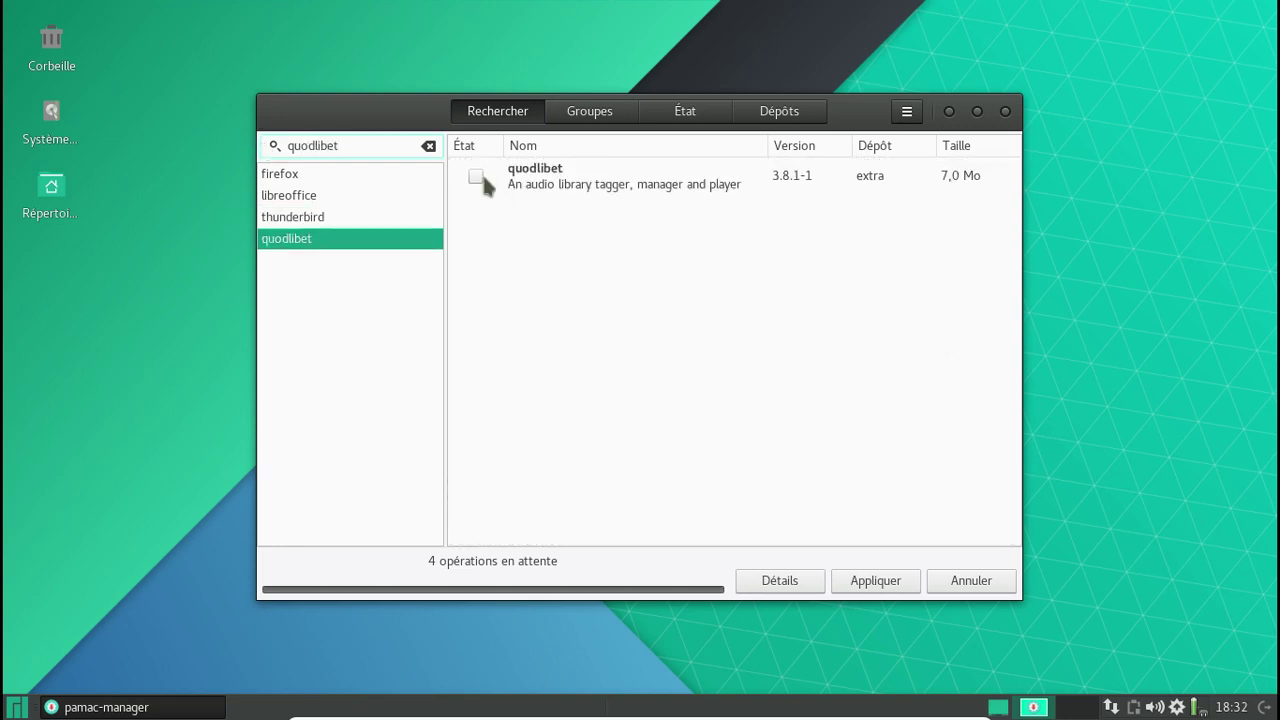
left_click(476, 177)
Search the packages for gnome-mpv.
triple_click(375, 147)
key("BackSpace")
type("gno")
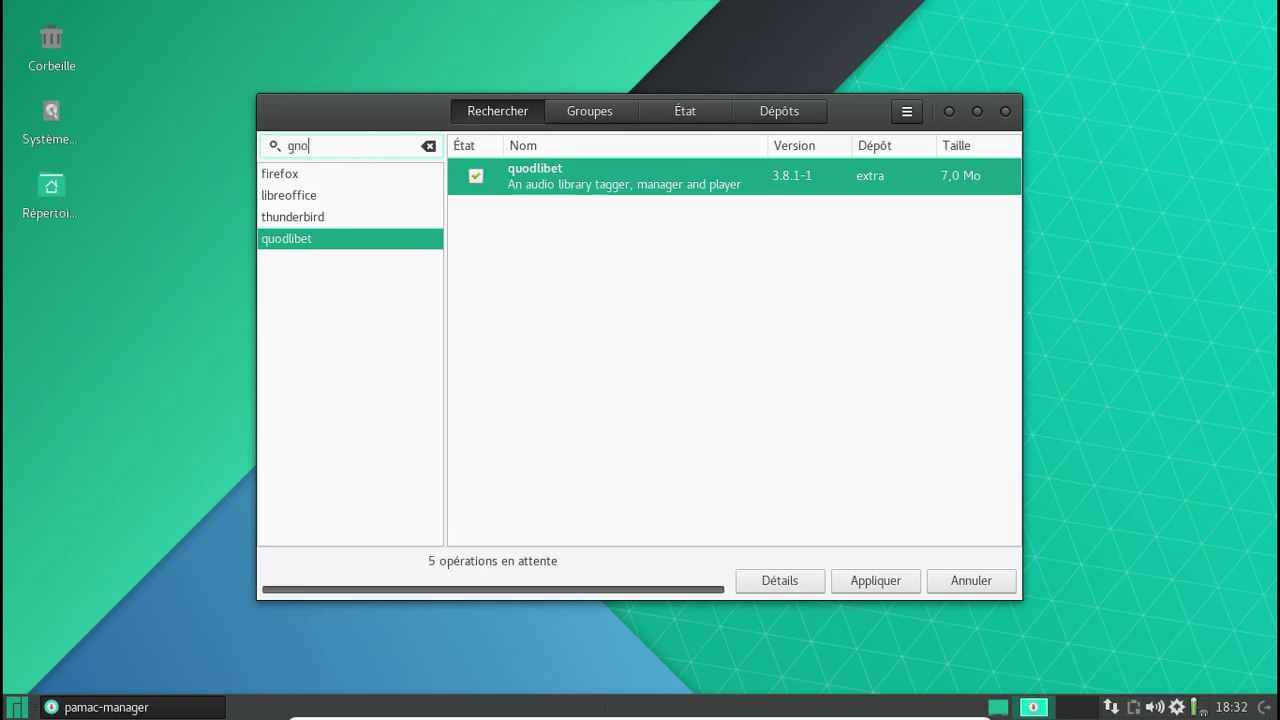
type("me-mpv")
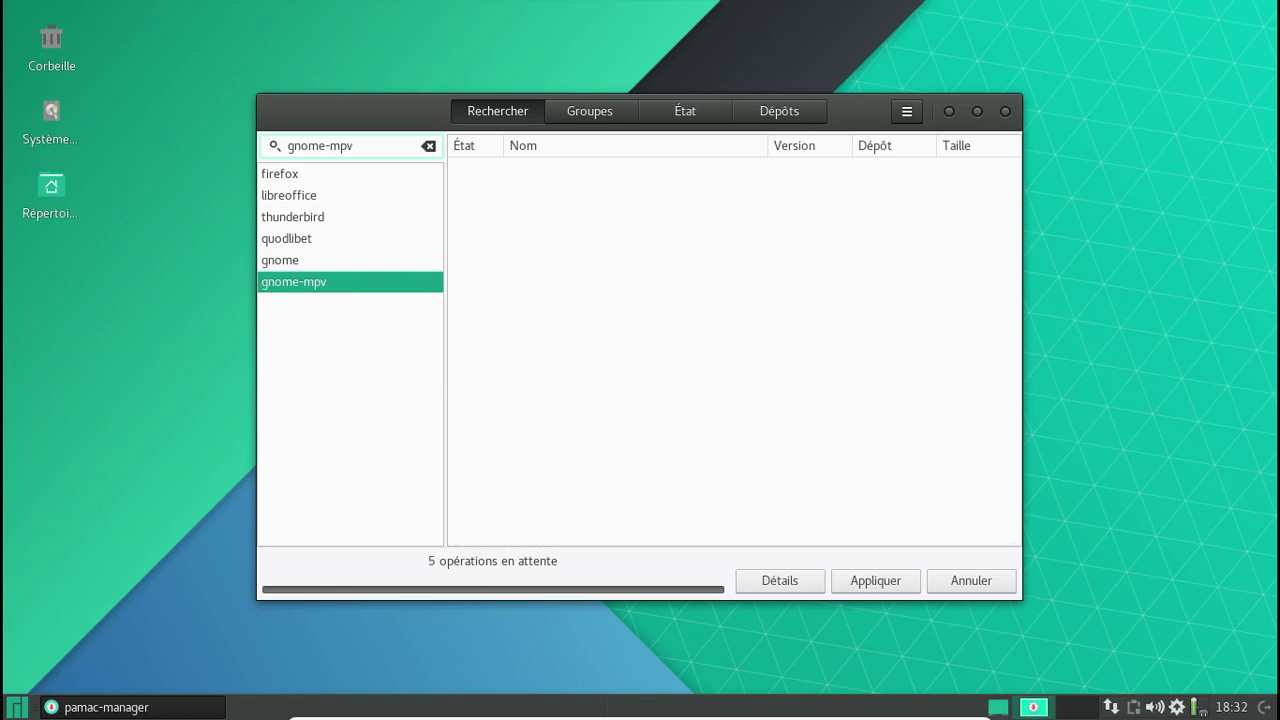
Search for mpv instead and mark the mpv media player for installation.
key("BackSpace")
key("BackSpace")
key("BackSpace")
key("BackSpace")
key("BackSpace")
key("BackSpace")
key("BackSpace")
key("BackSpace")
key("BackSpace")
type("mpv")
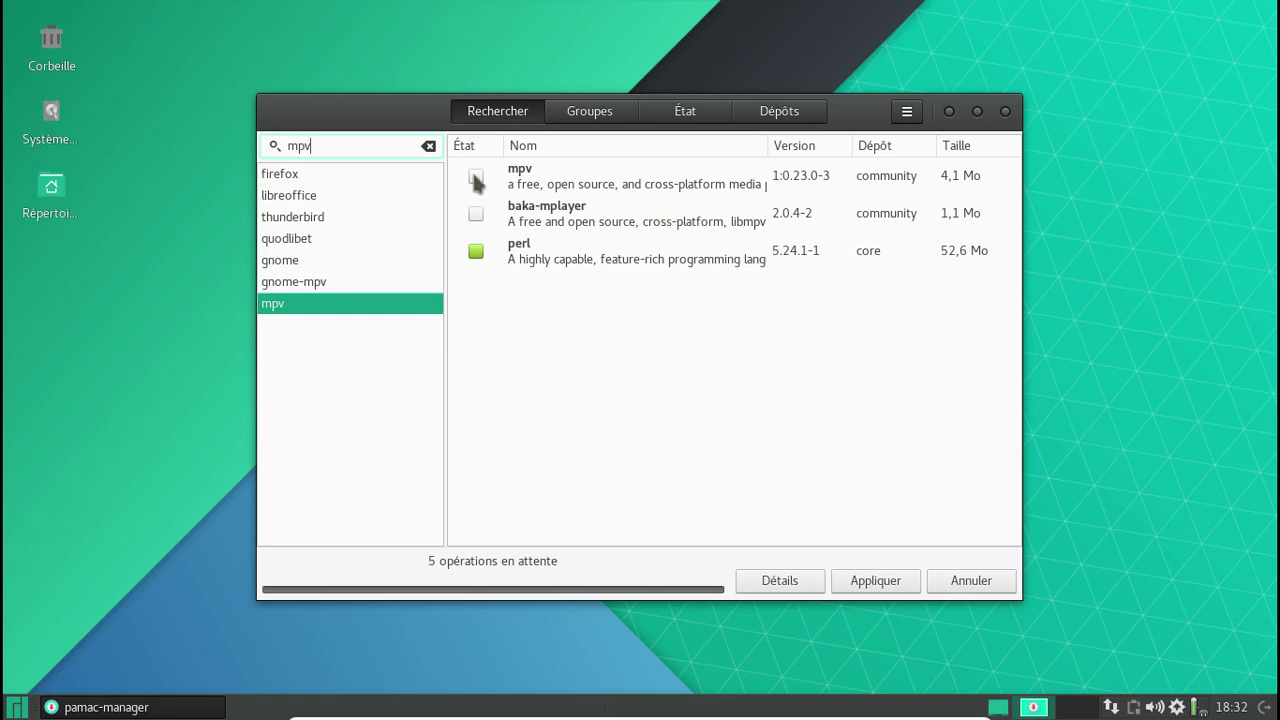
left_click(476, 180)
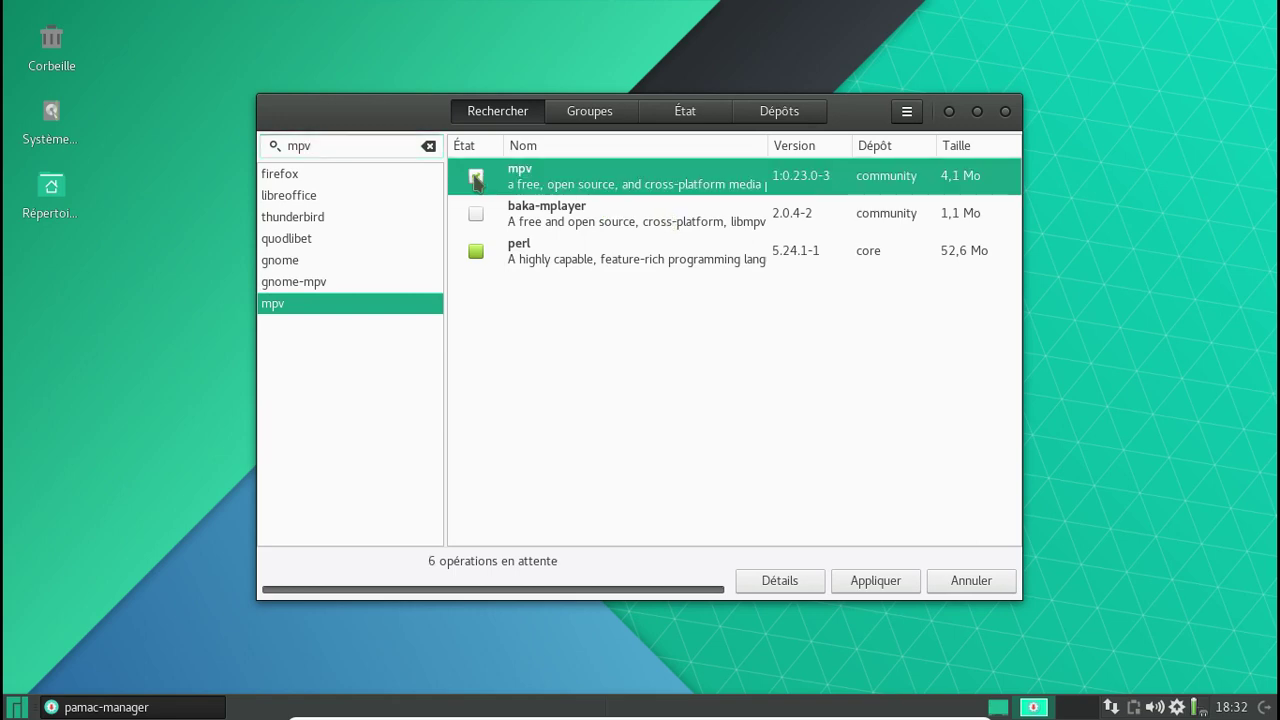
Clear the search, apply the pending installations with the account password as authentication, and display the transaction details.
left_click(355, 148)
key("ctrl+a")
key("BackSpace")
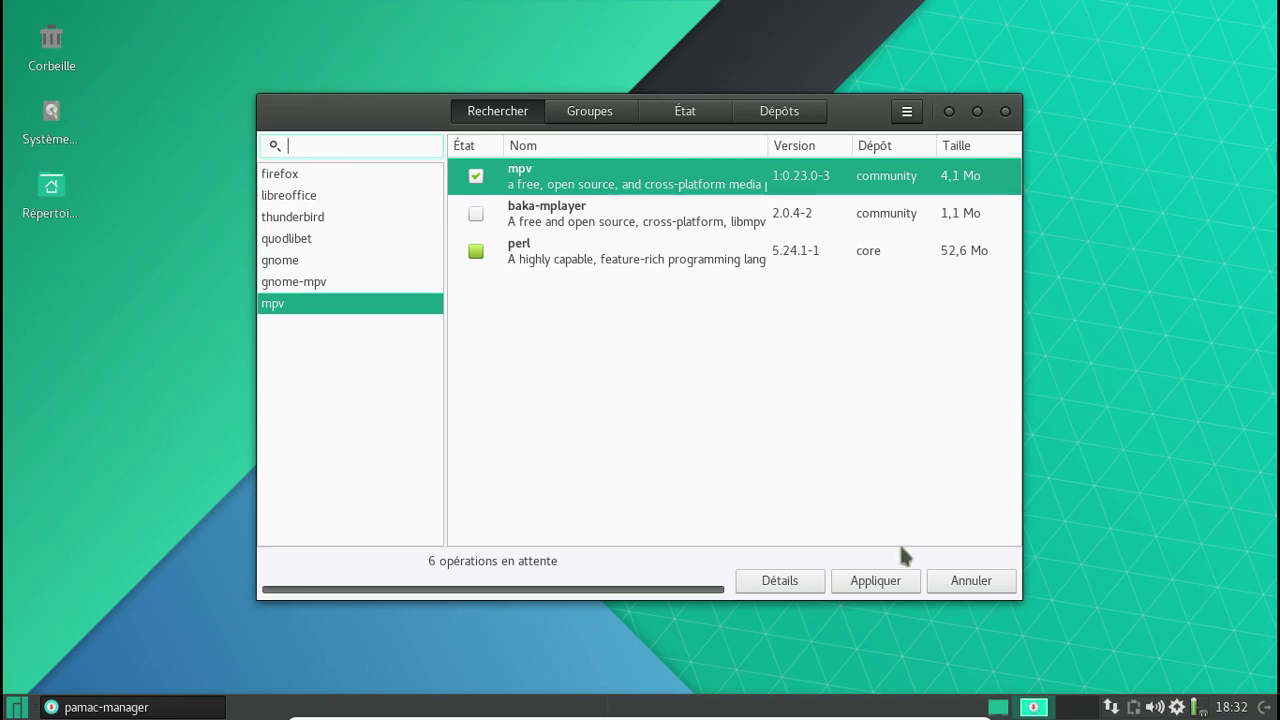
left_click(873, 583)
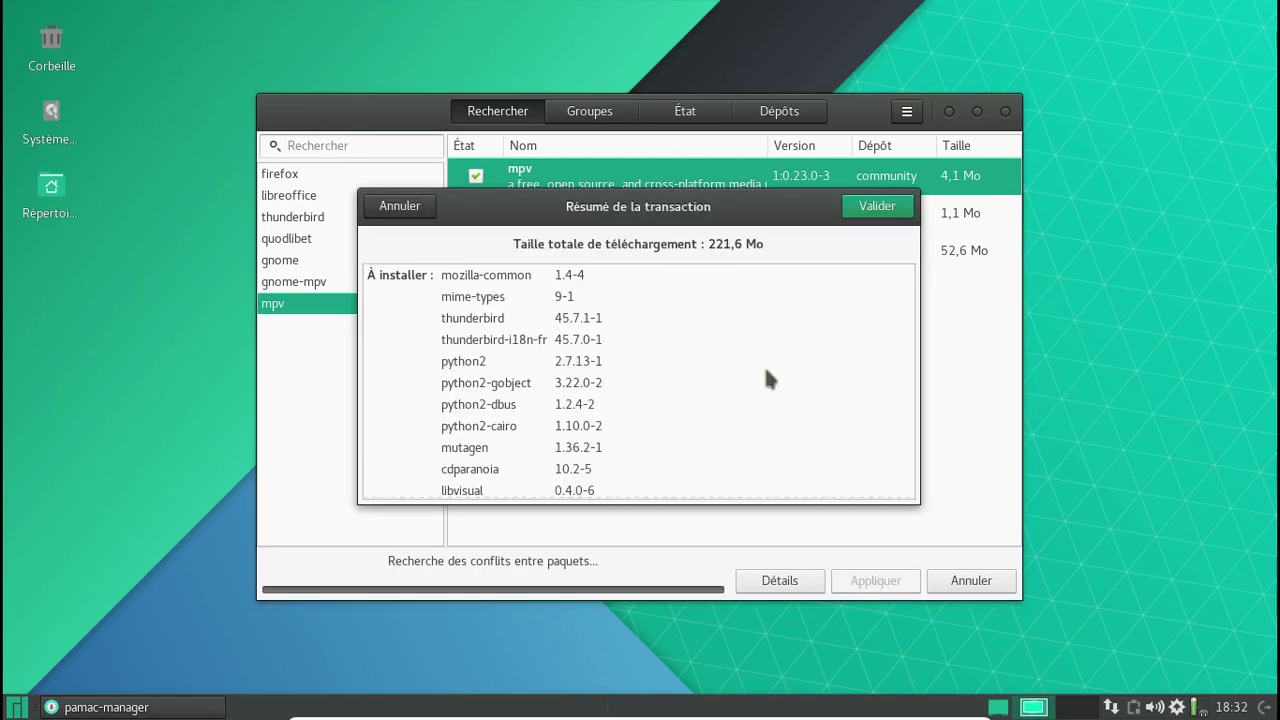
left_click(877, 209)
type("********")
key("Return")
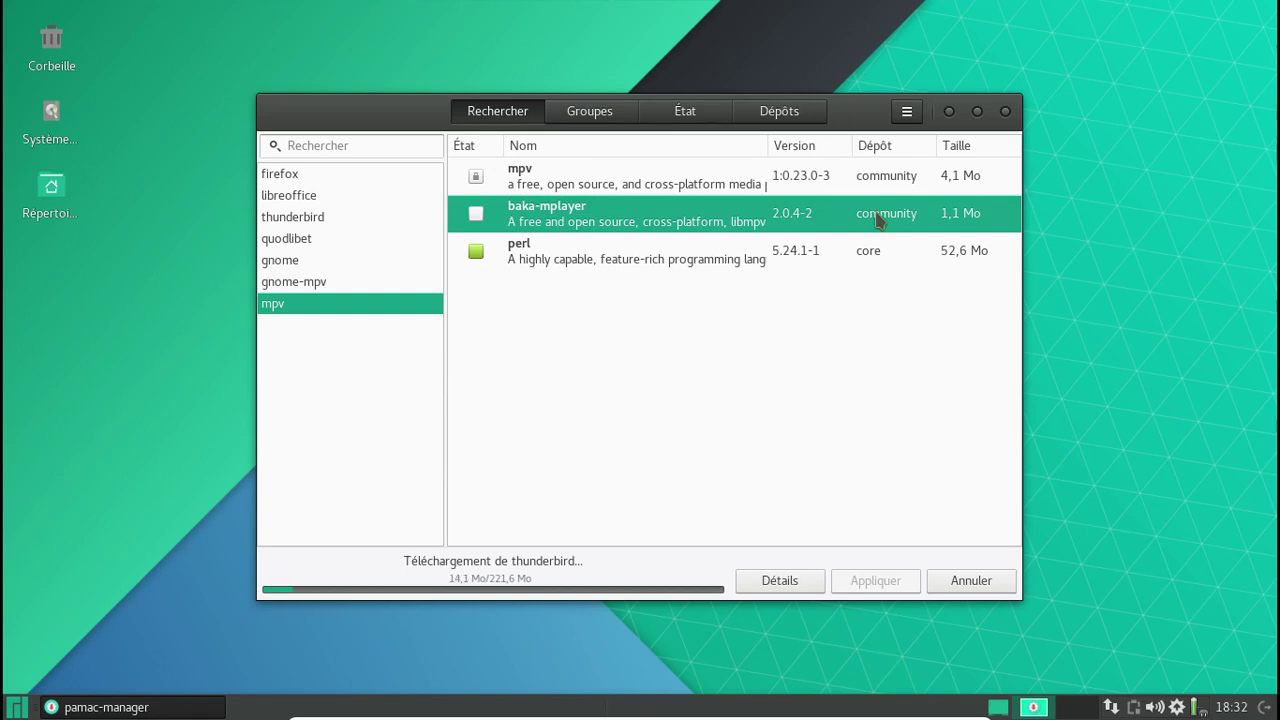
left_click(790, 578)
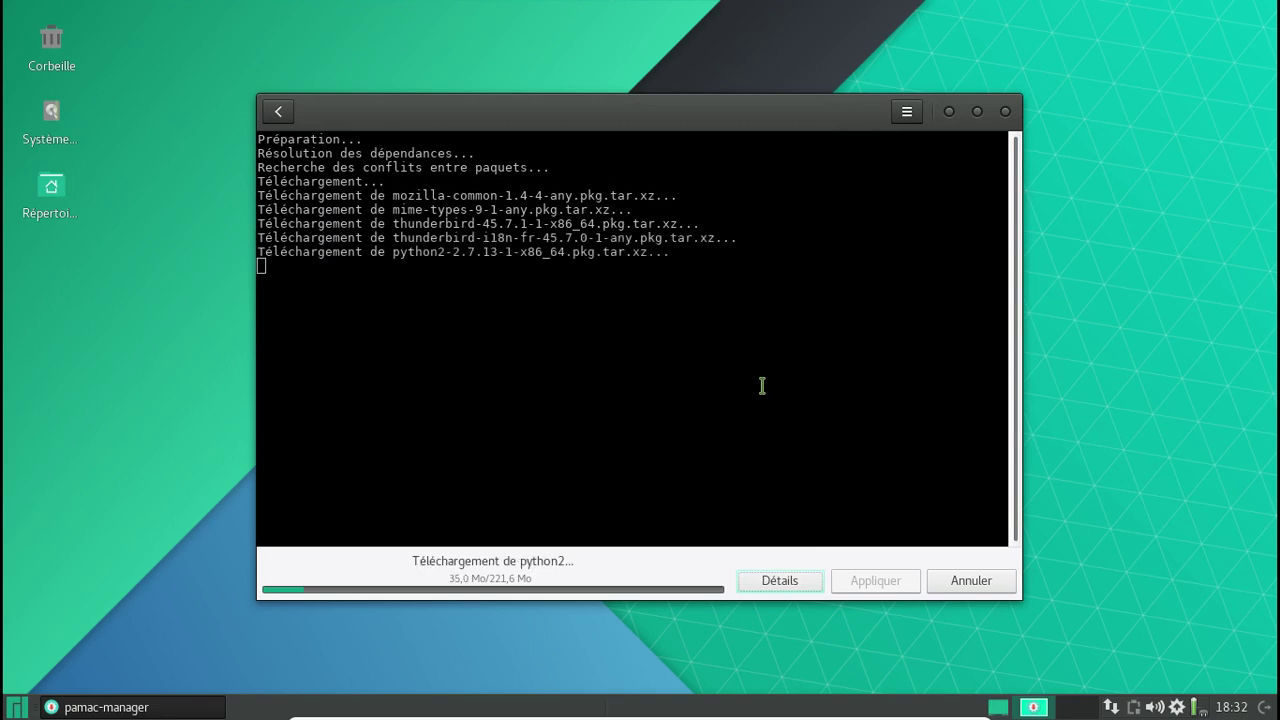
Examine the Internet, Bureautique, Accessoires, Multimédia and Paramètres categories of the applications menu, and close it.
left_click(24, 707)
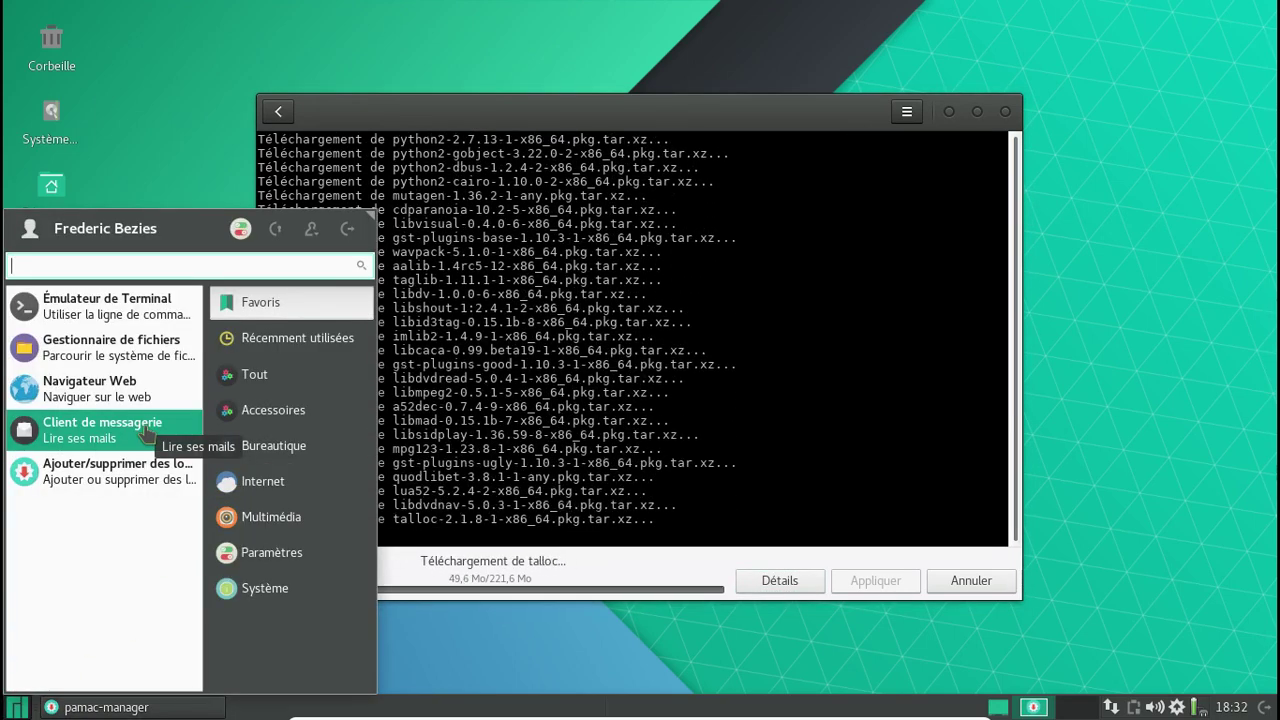
left_click(275, 492)
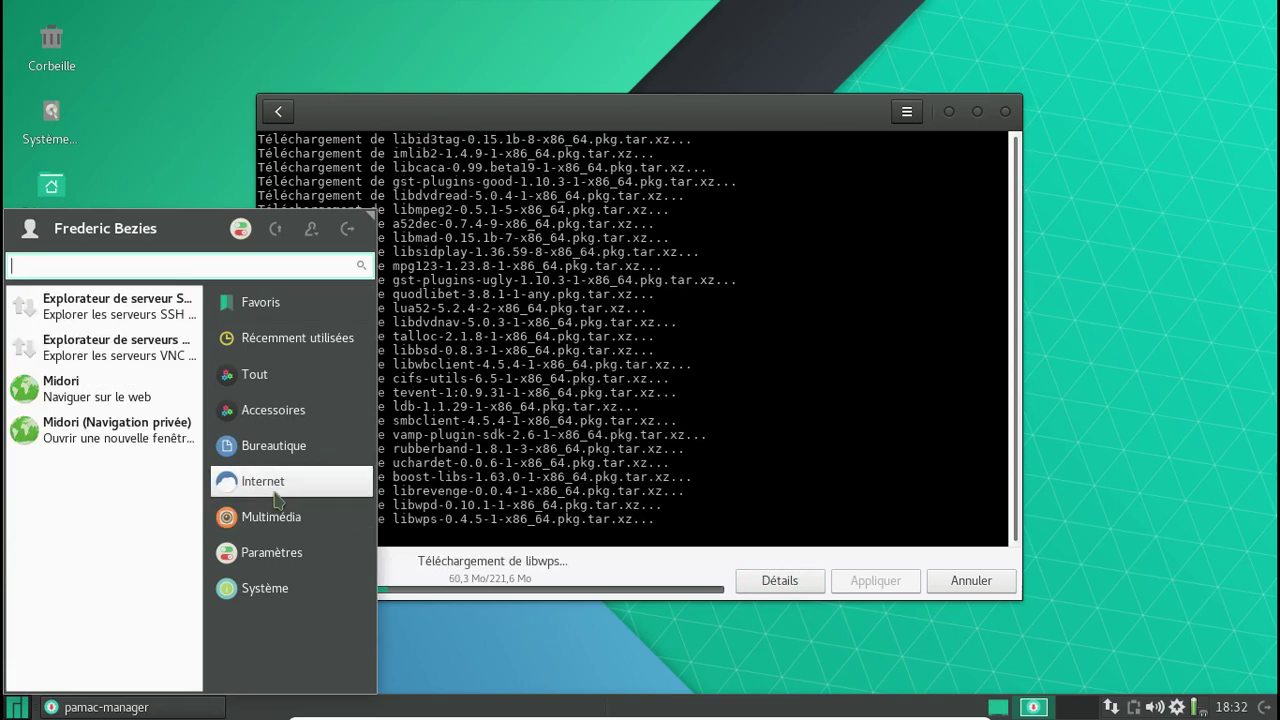
left_click(265, 448)
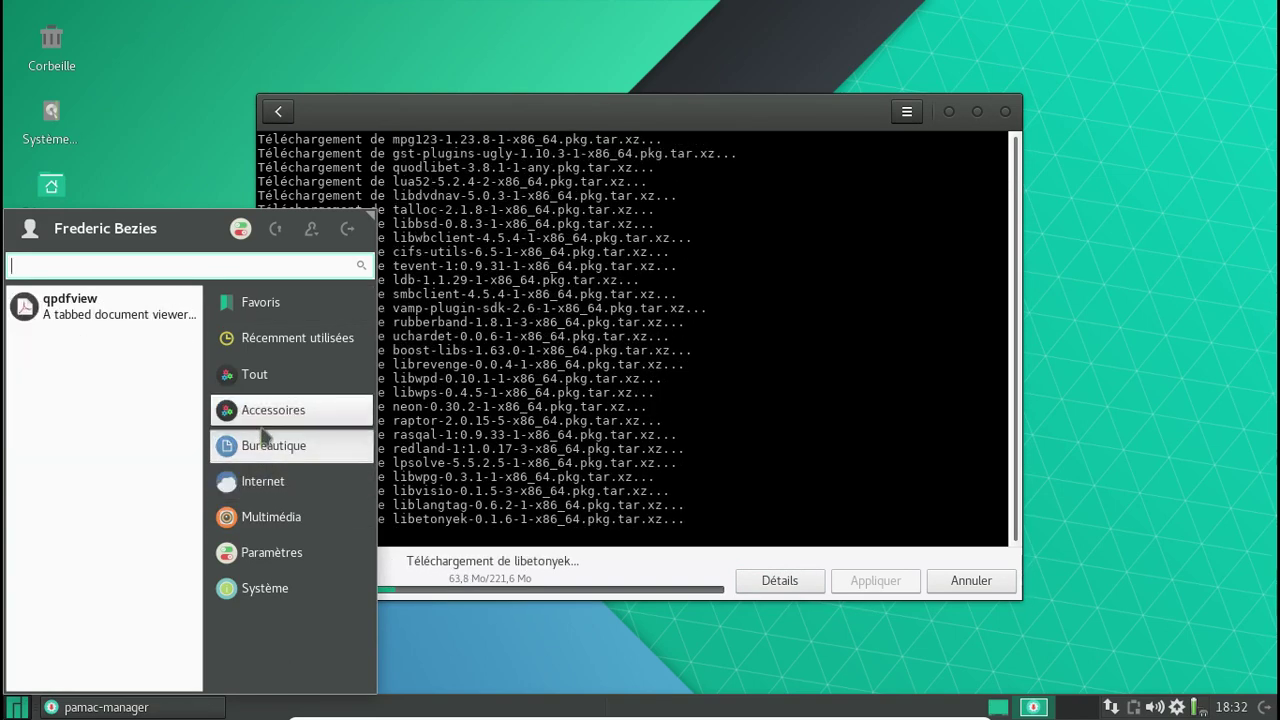
left_click(263, 428)
left_click(259, 453)
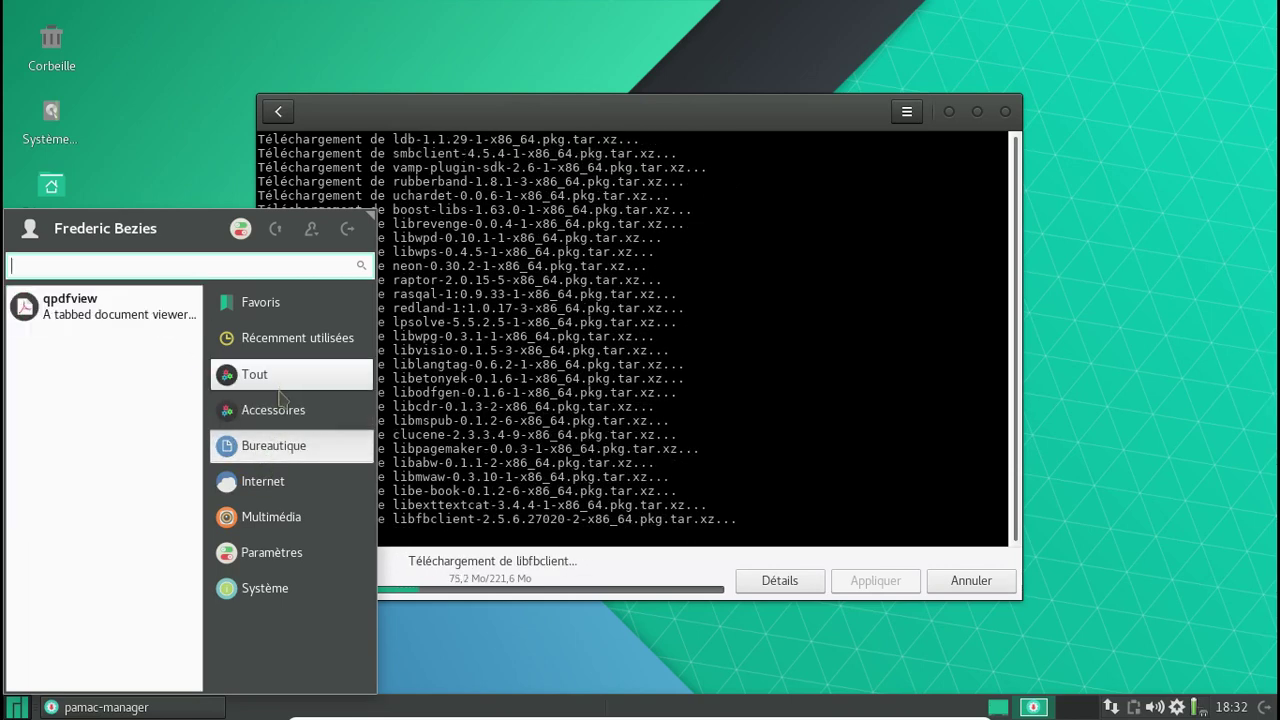
left_click(272, 420)
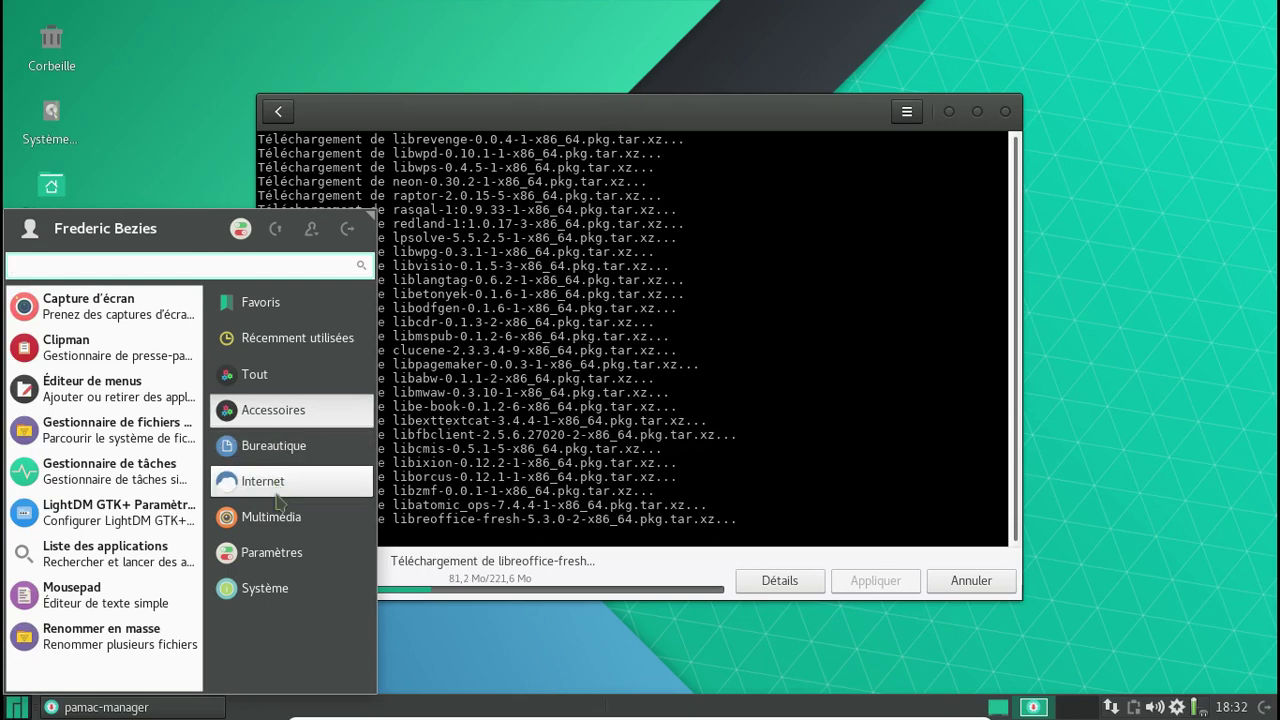
left_click(280, 515)
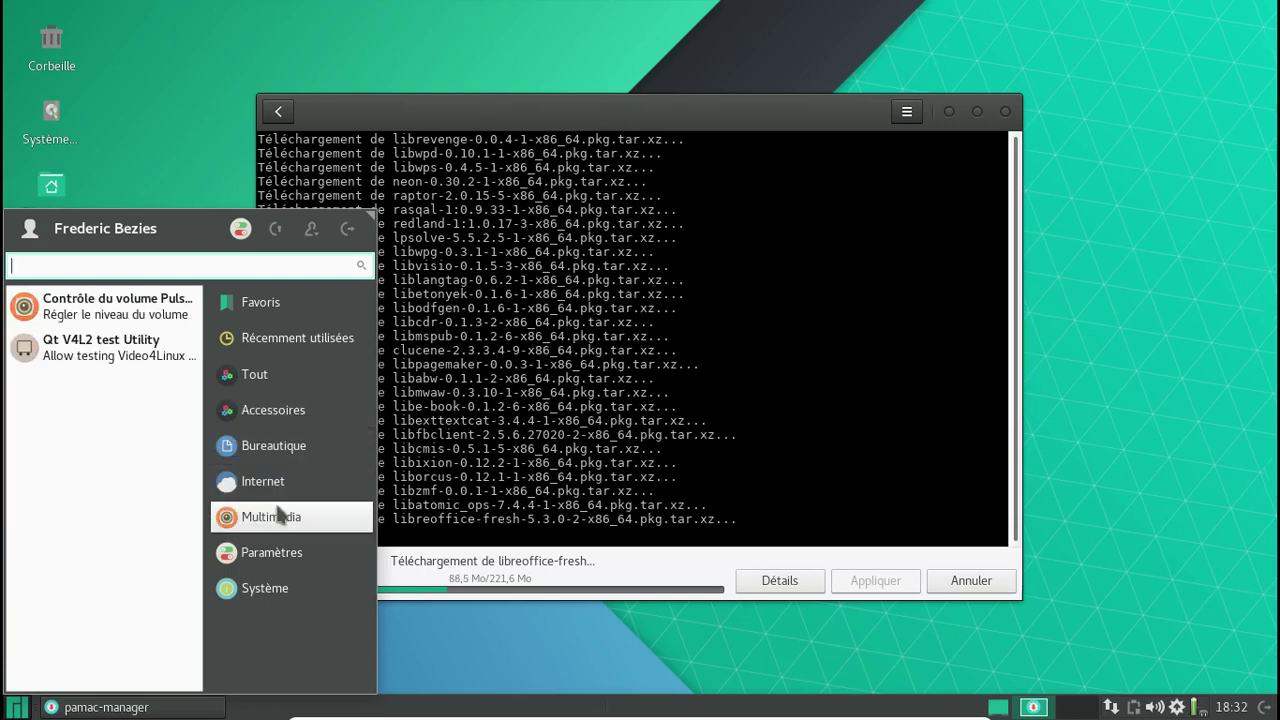
left_click(275, 552)
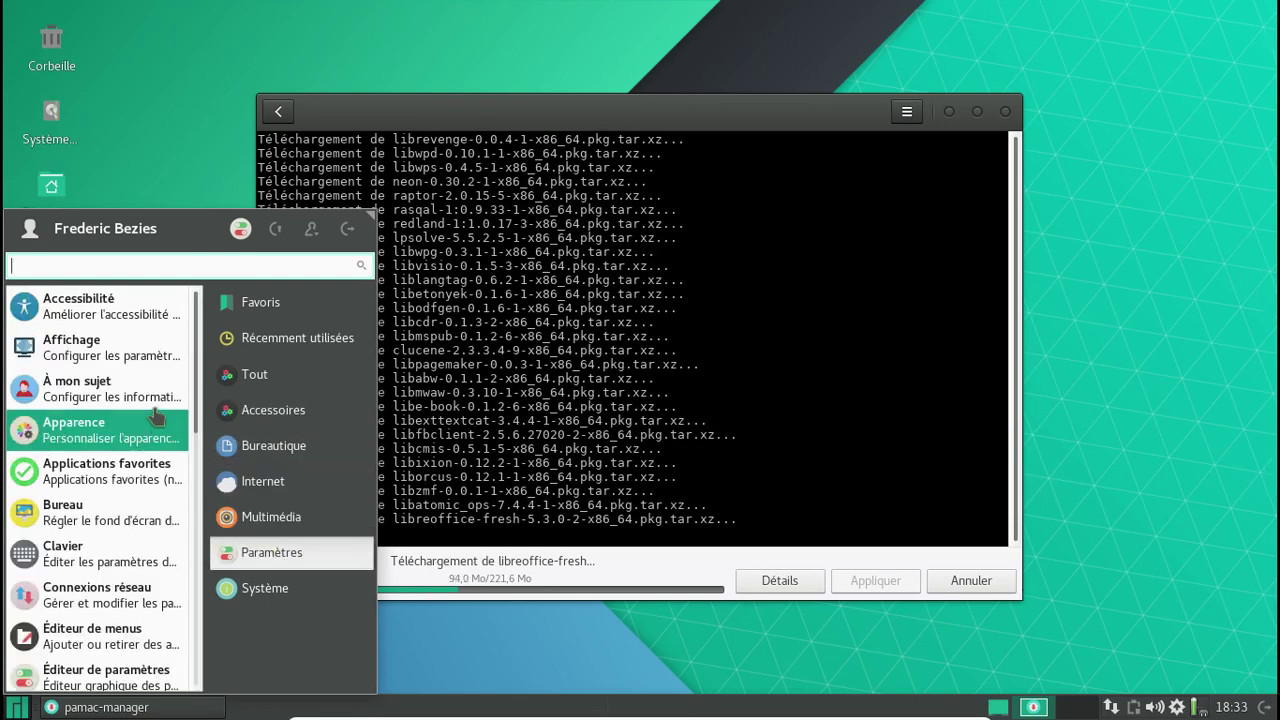
scroll(172, 545, "down", 8)
scroll(175, 545, "down", 5)
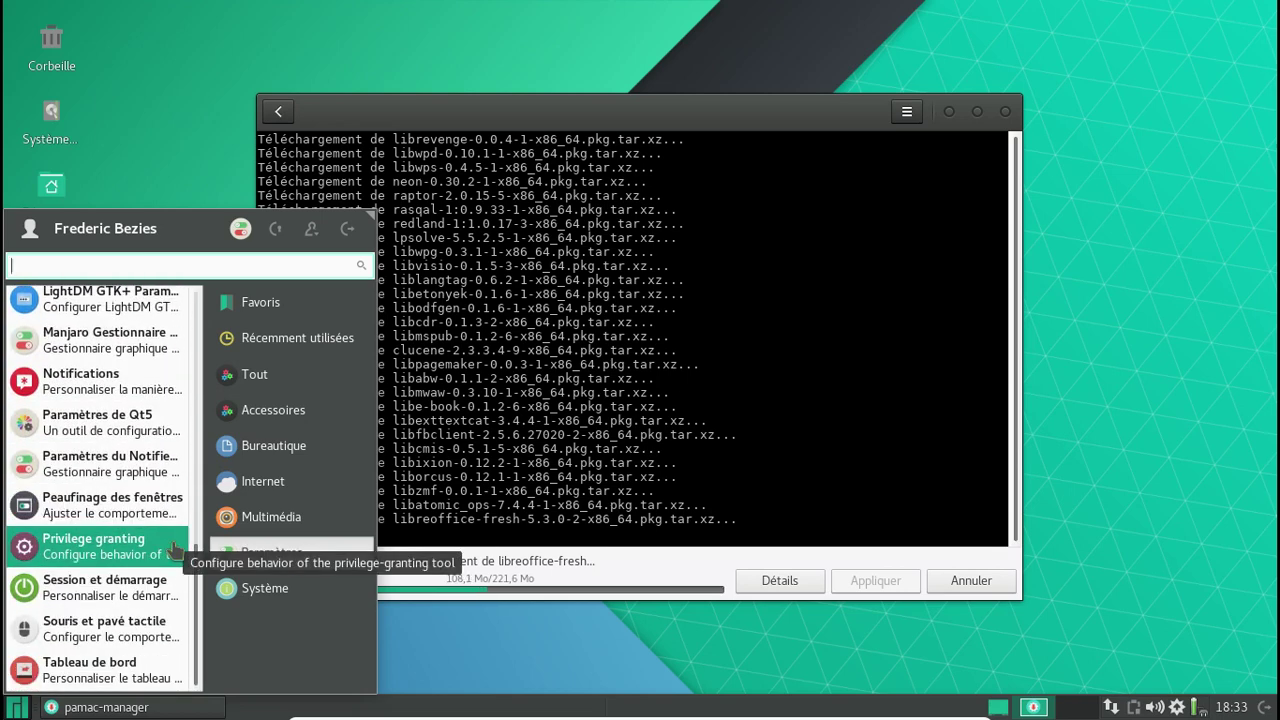
left_click(154, 175)
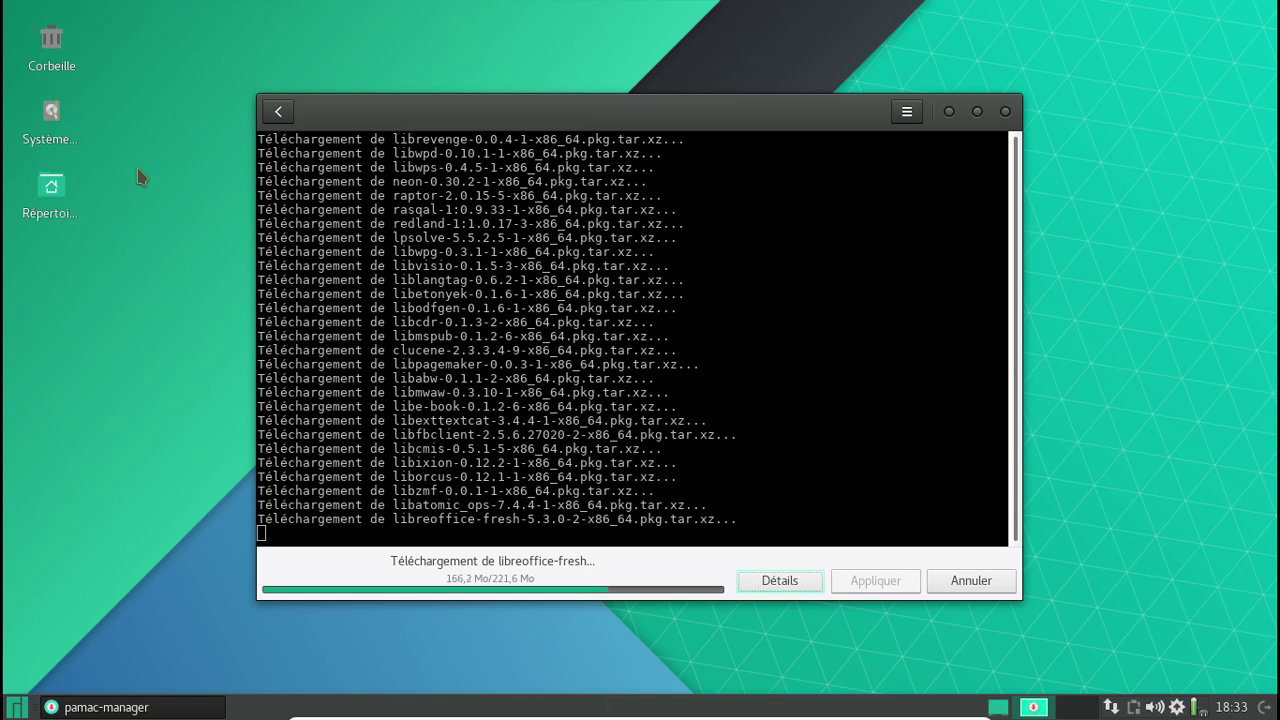
Review the transaction log from its beginning to its latest entries and return to the package list.
scroll(779, 359, "up", 10)
scroll(779, 359, "up", 5)
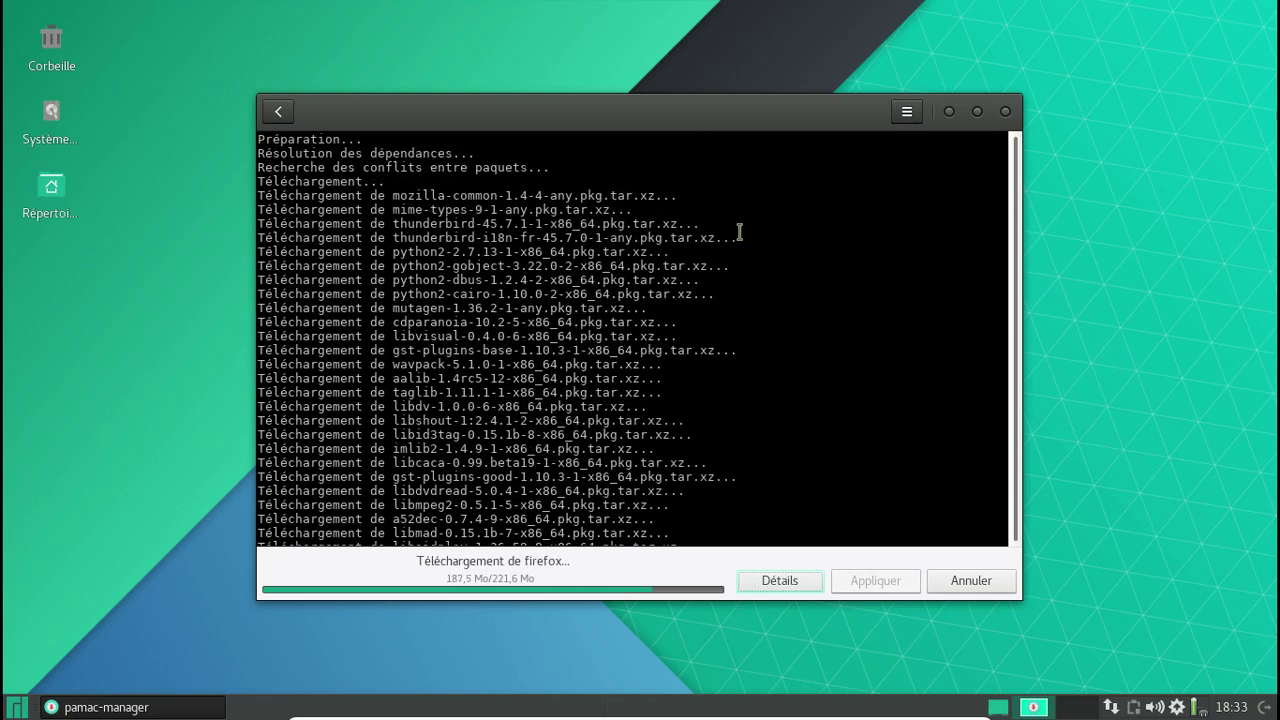
scroll(739, 232, "down", 15)
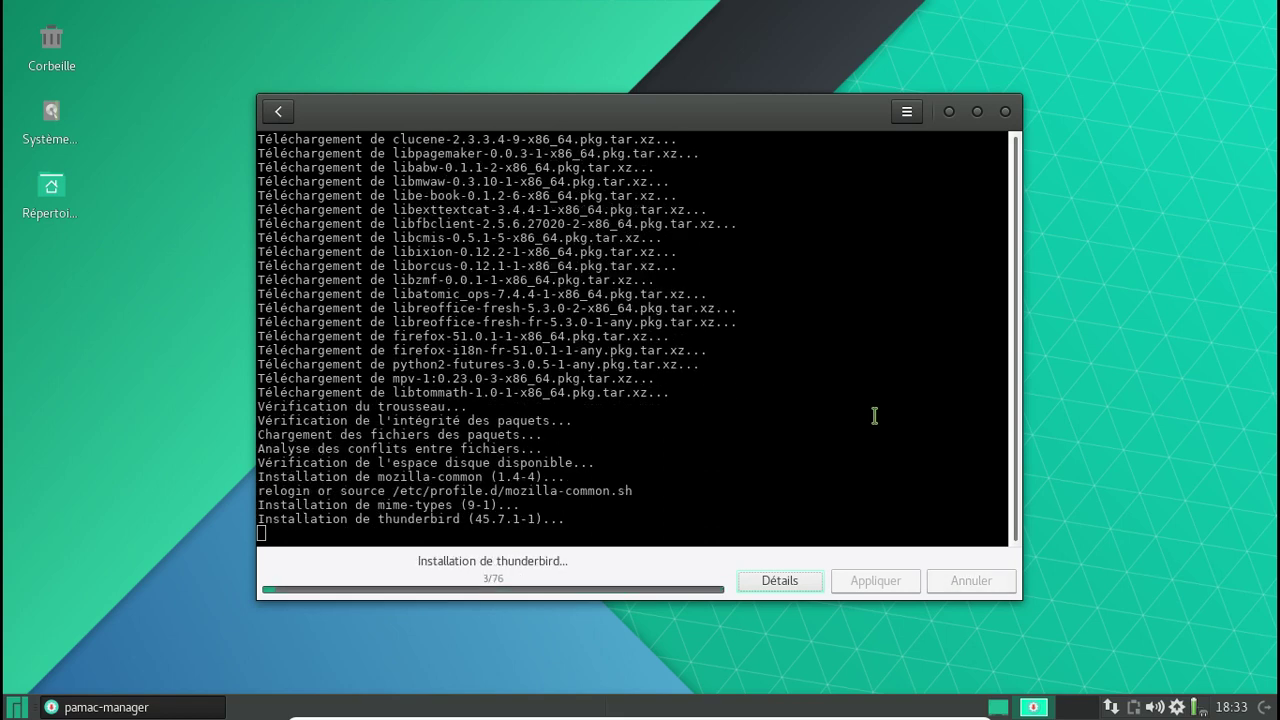
left_click(786, 581)
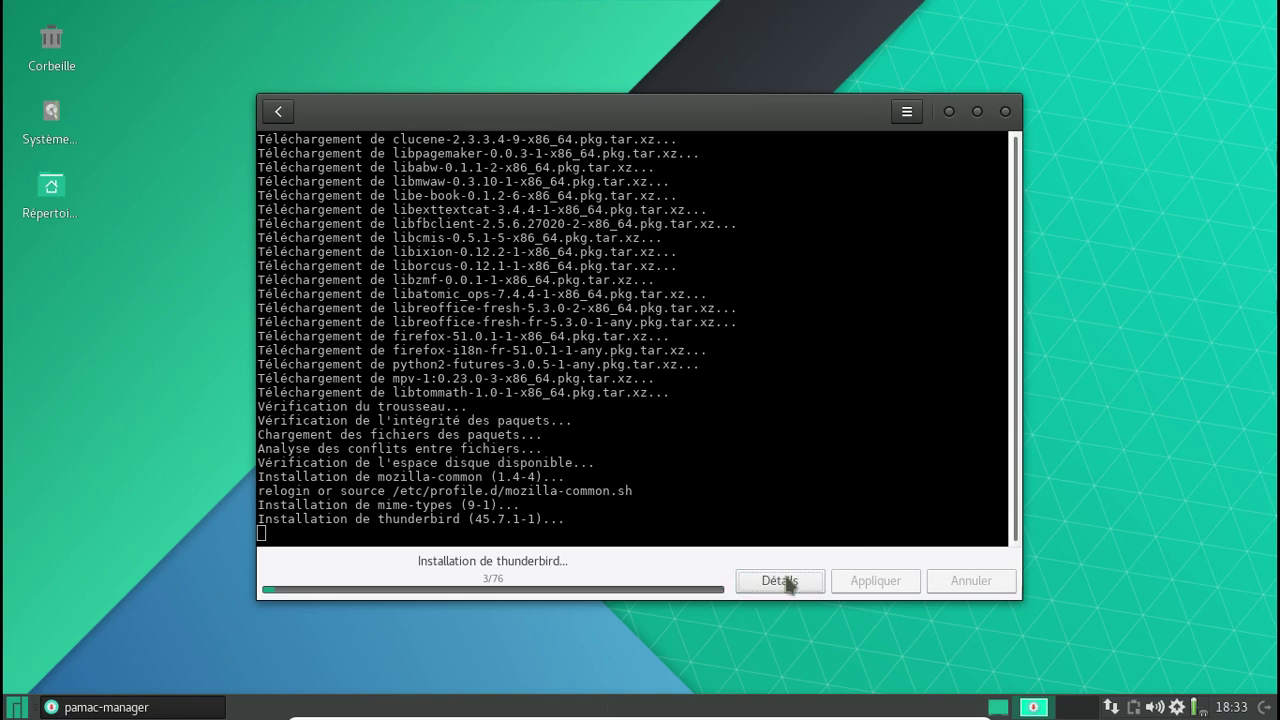
left_click(280, 112)
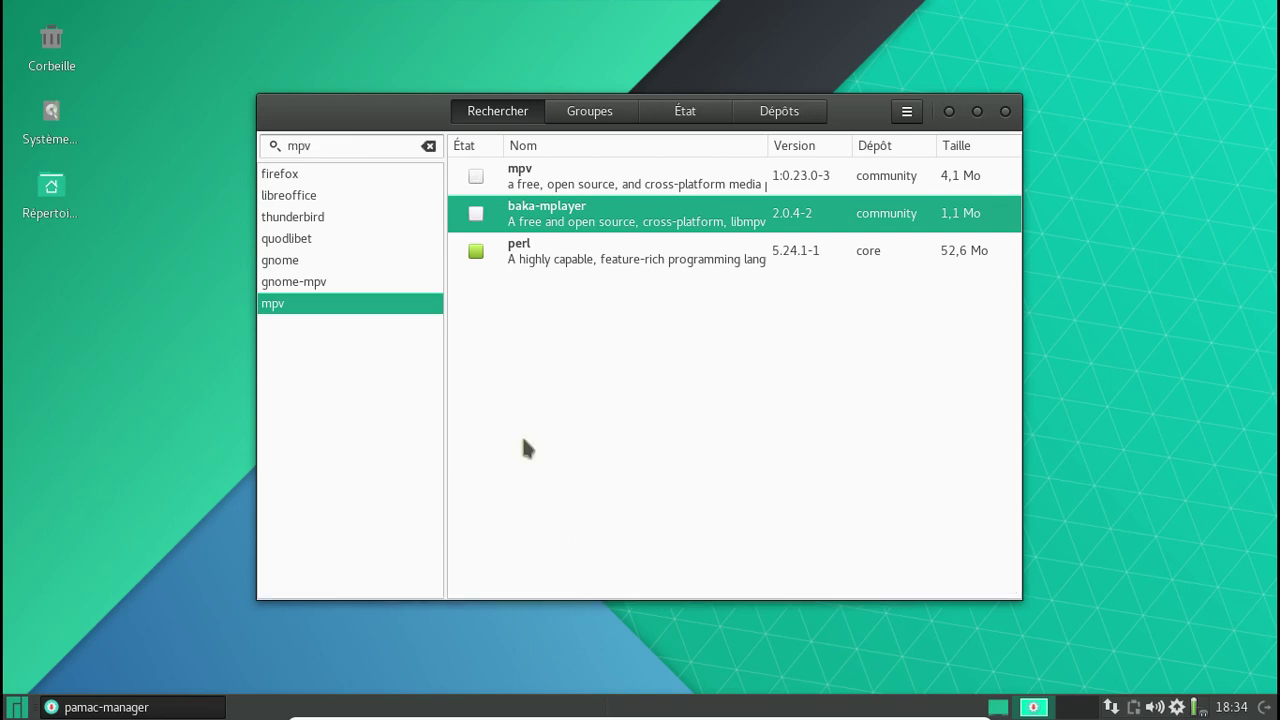
Search for midori, mark it for removal and uninstall it, dismissing the dependency warning and validating the transaction summary.
double_click(335, 145)
key("BackSpace")
type("midor")
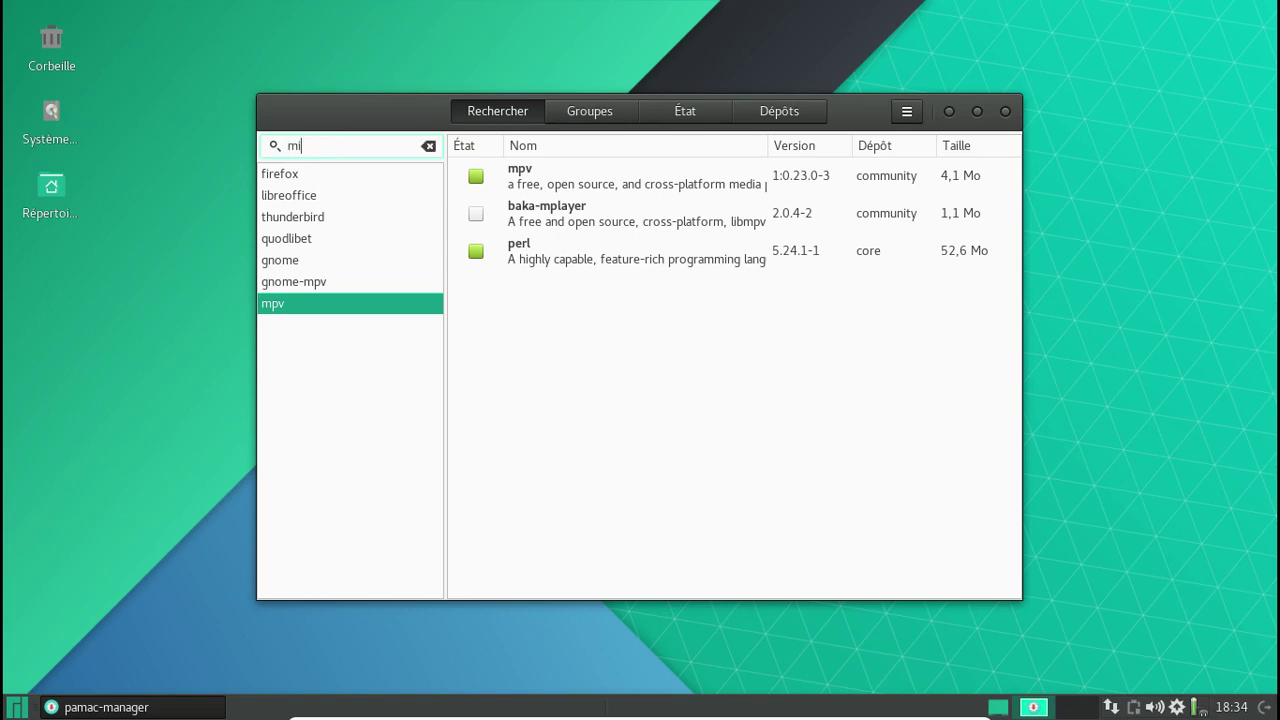
type("i")
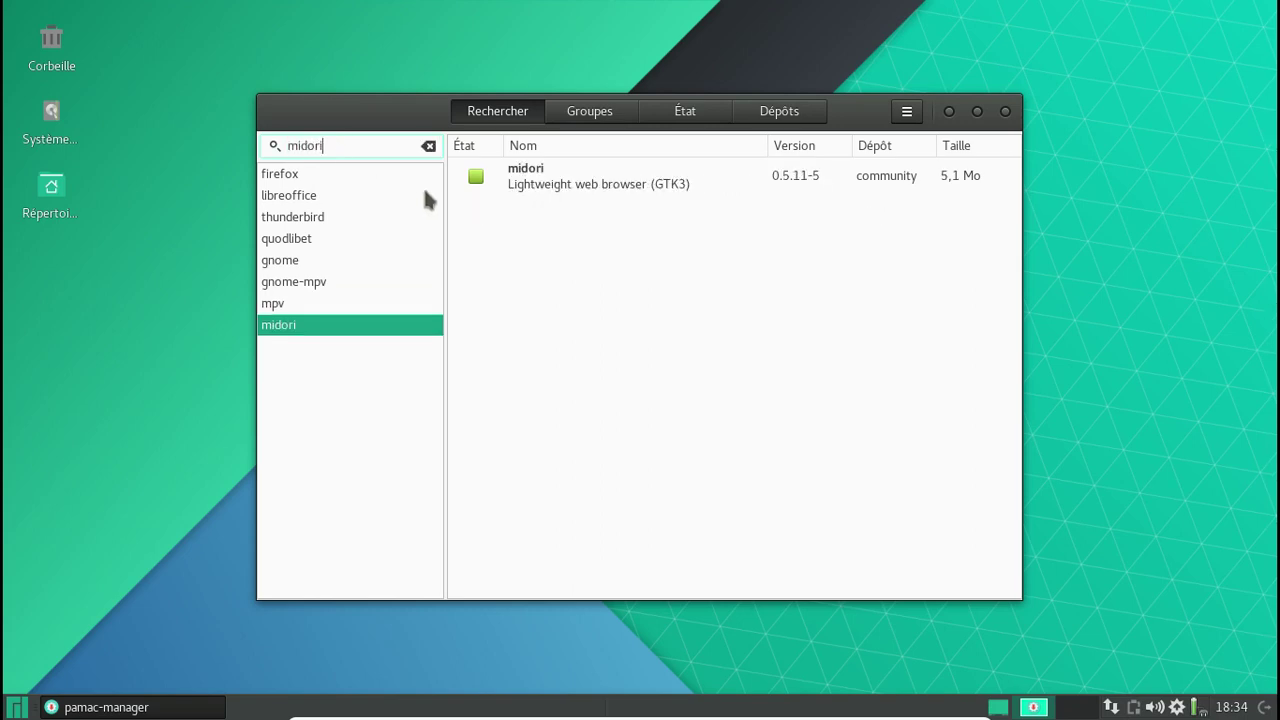
left_click(477, 184)
left_click(877, 589)
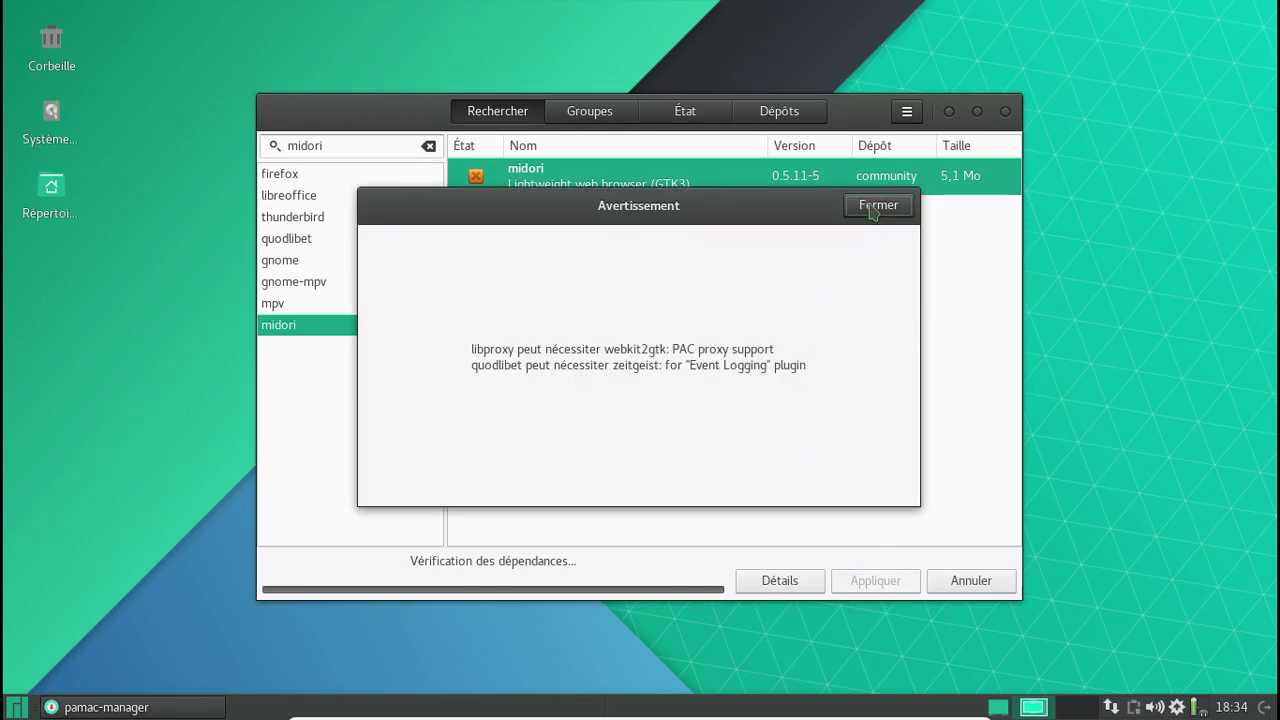
left_click(876, 206)
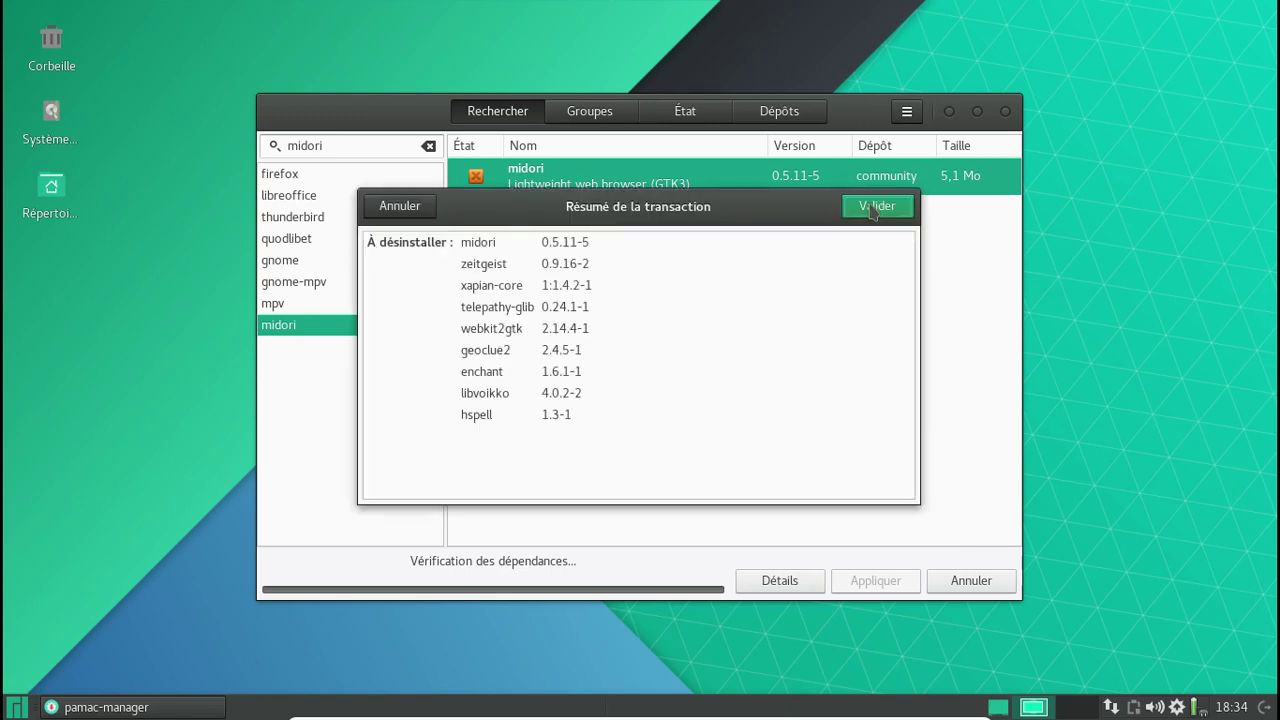
left_click(872, 206)
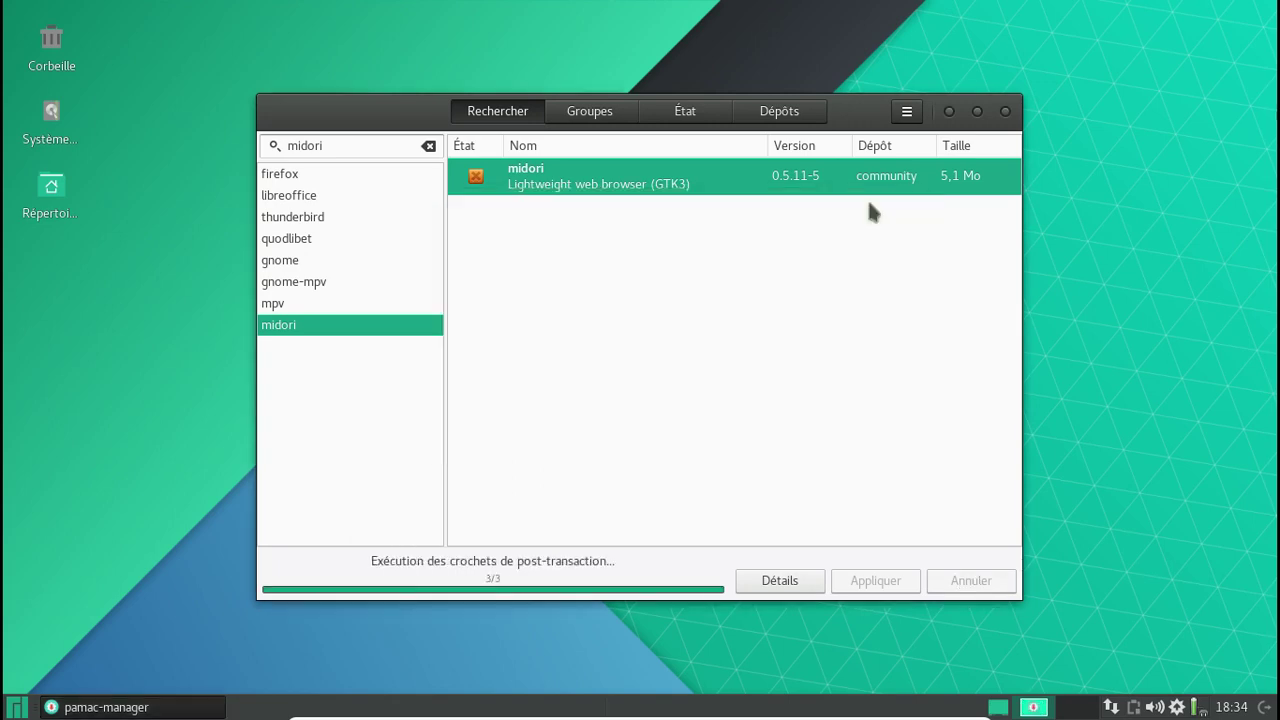
Examine the packages by status under Installés, Orphelins, Étrangers and En attente.
left_click(705, 112)
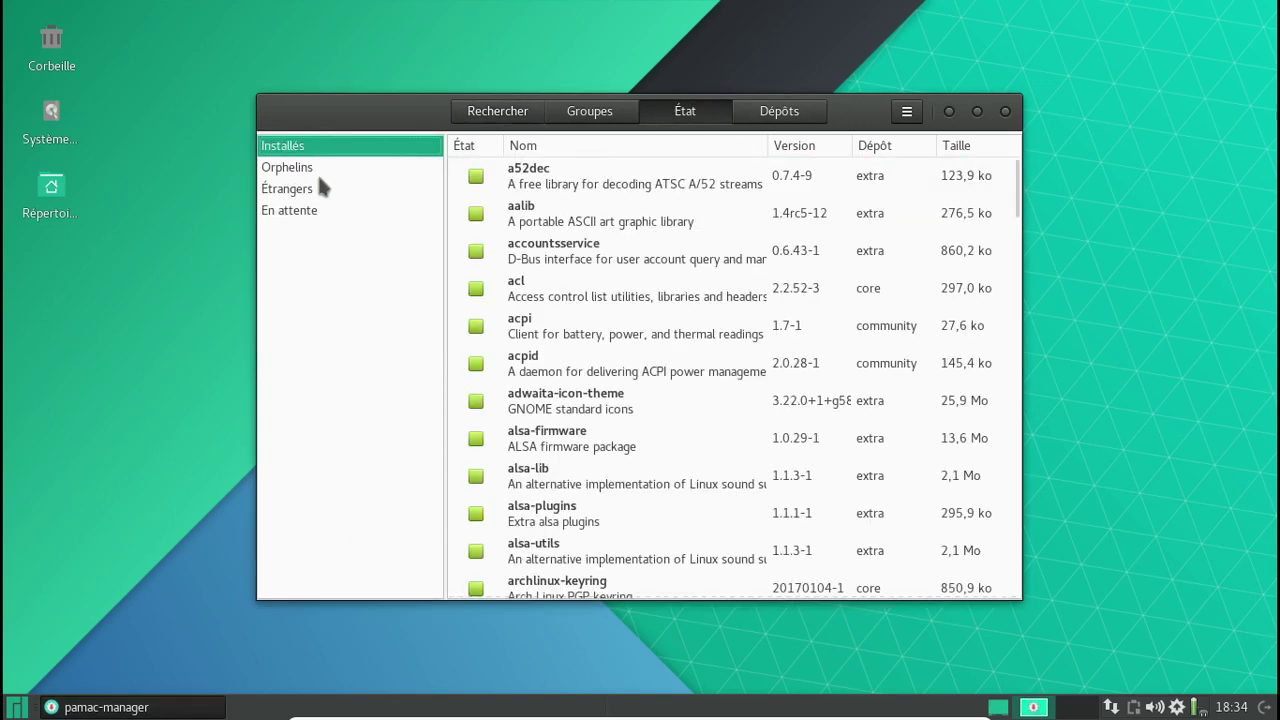
left_click(315, 170)
left_click(318, 189)
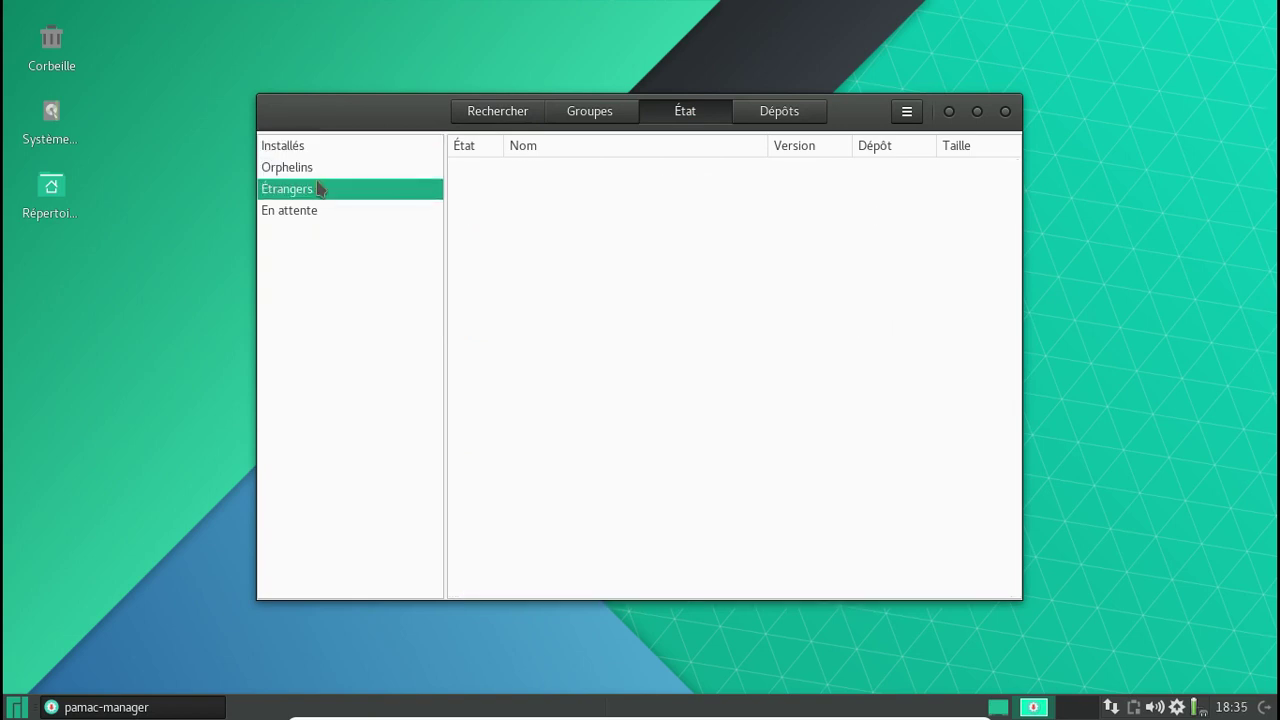
left_click(312, 210)
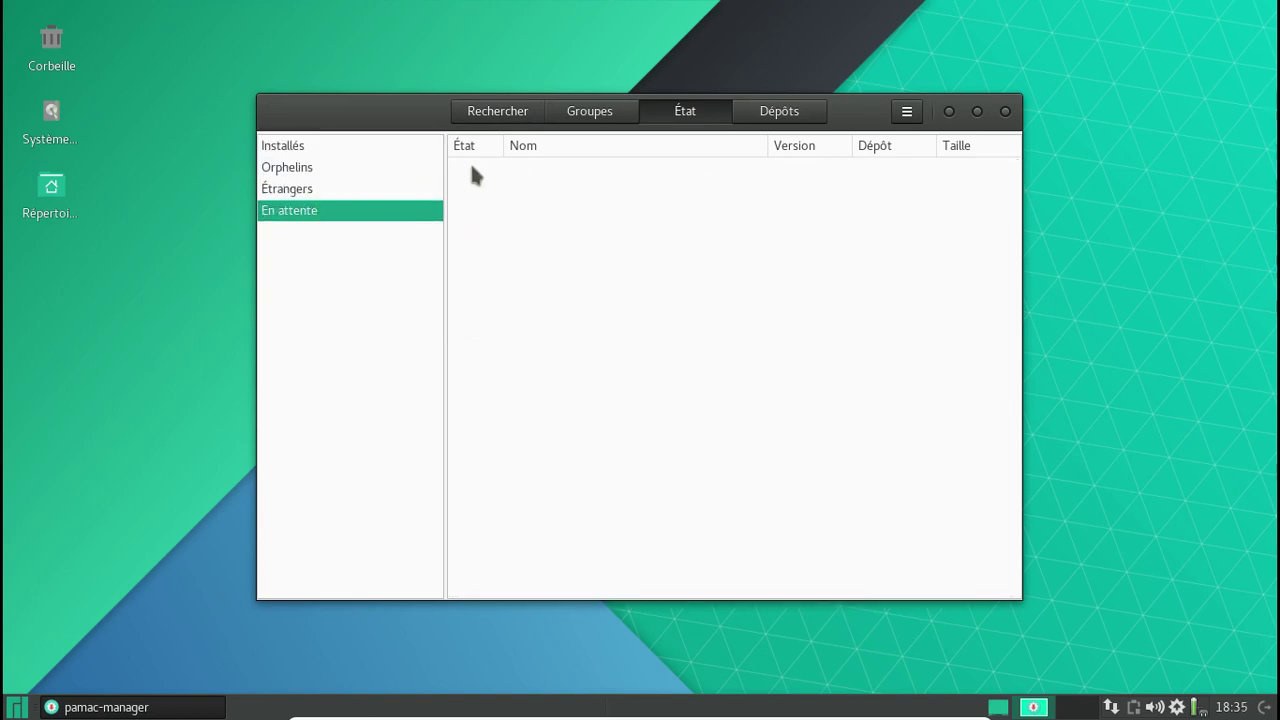
Close the package manager and launch LibreOffice Writer from the Bureautique applications.
left_click(331, 148)
left_click(1005, 111)
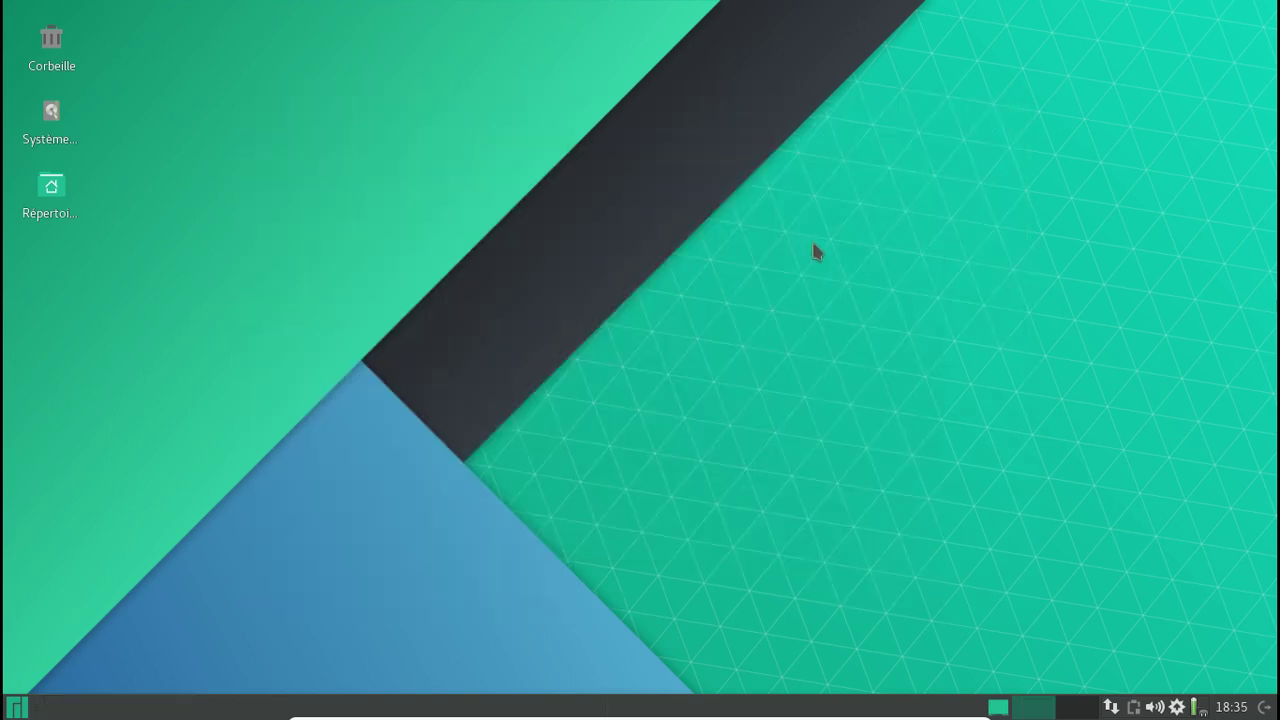
left_click(17, 707)
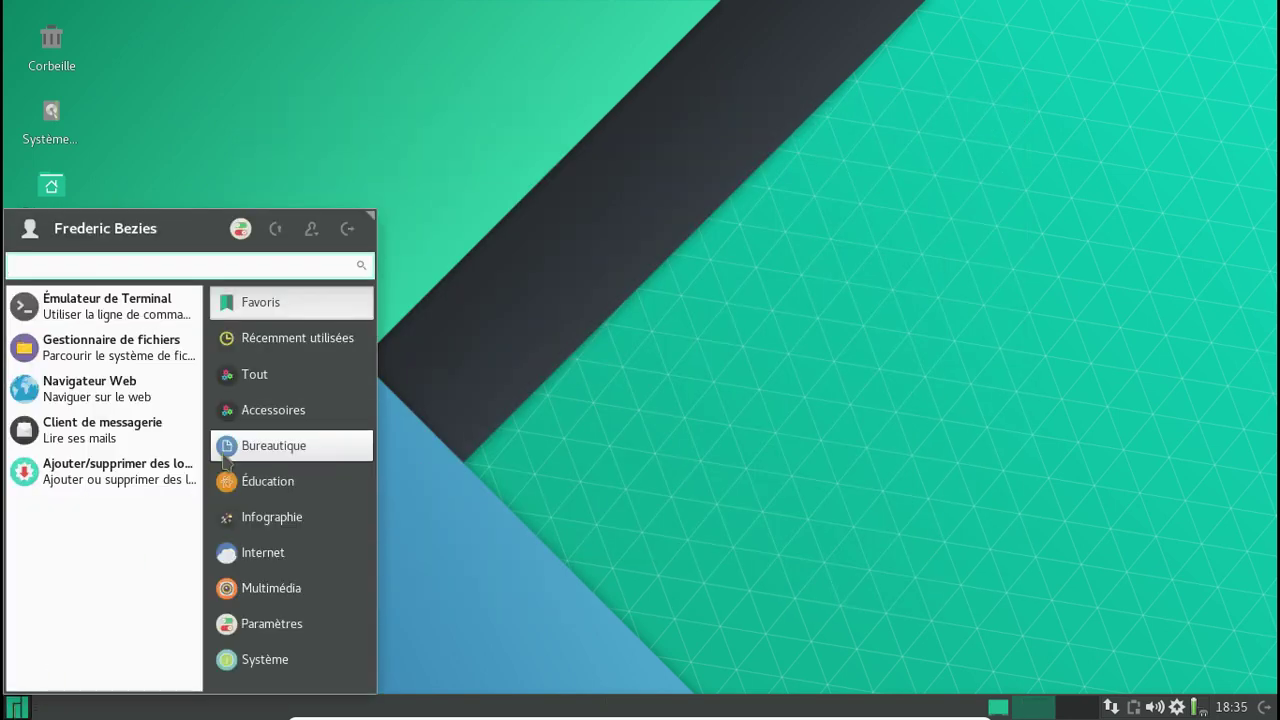
left_click(266, 451)
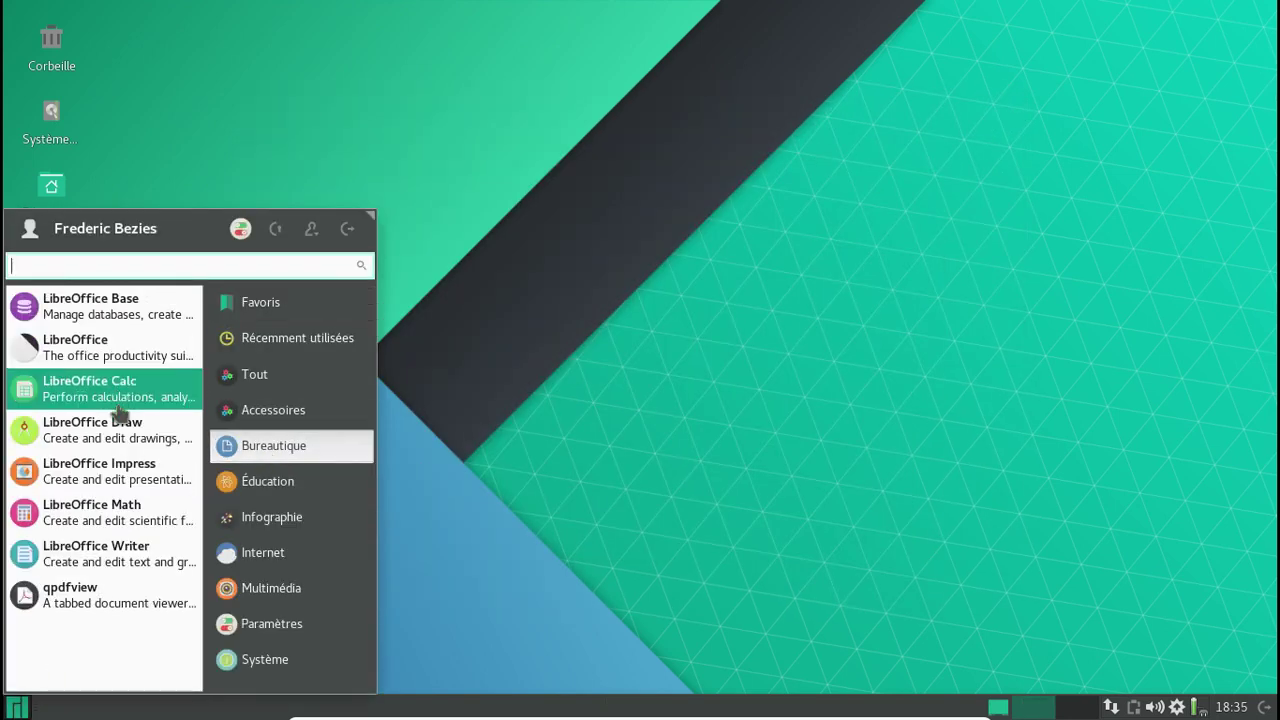
left_click(133, 553)
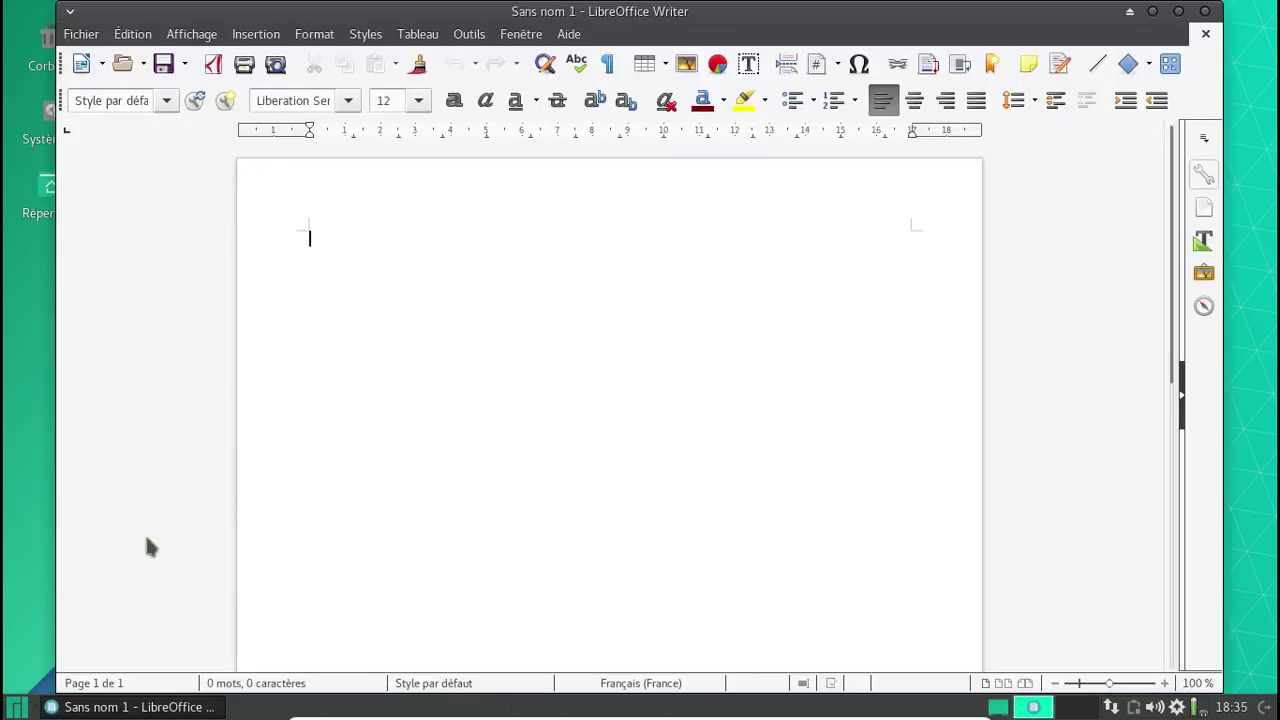
Open the Apparence settings, apply the Vertex-Maia-Dark style to the desktop, and close the settings window.
left_click(18, 708)
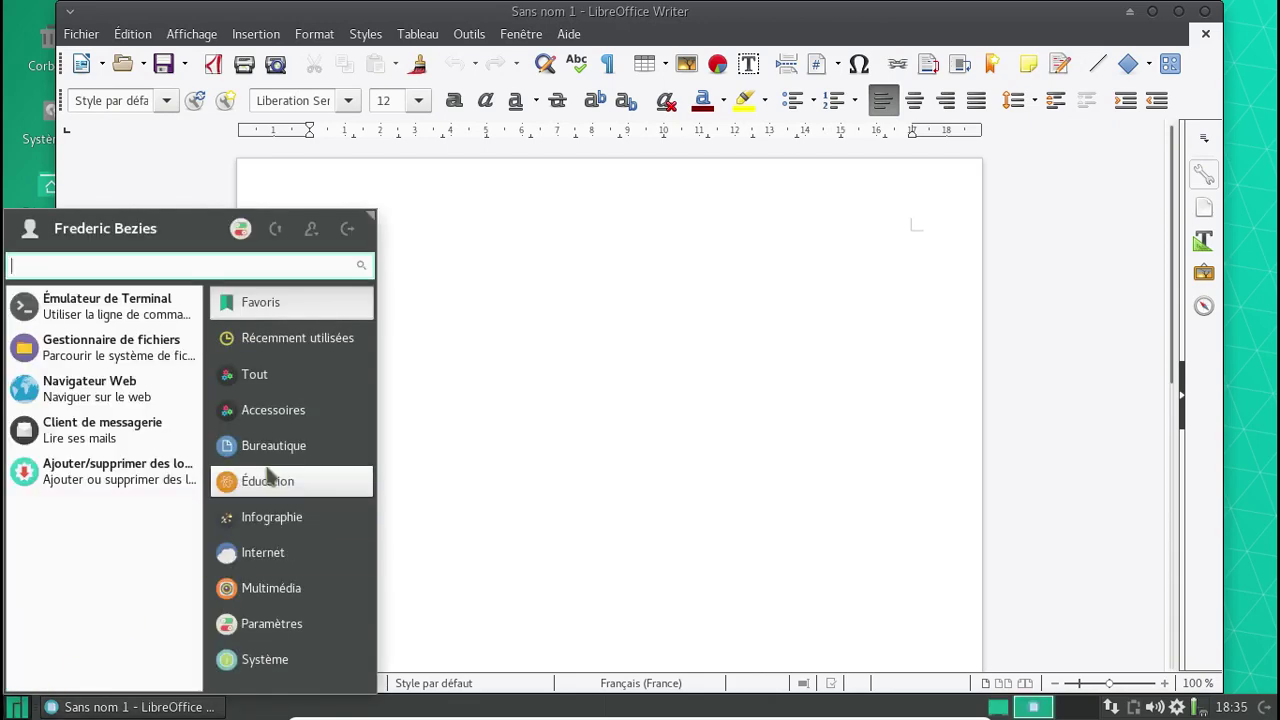
type("app")
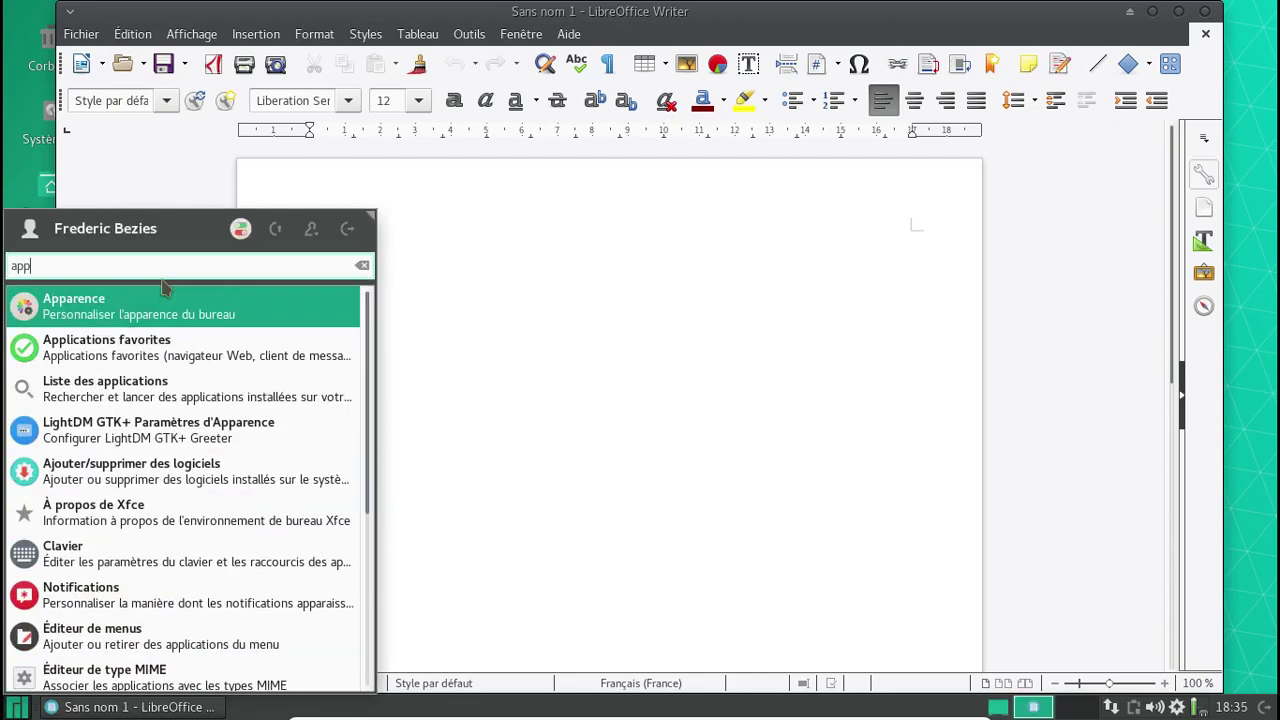
key("Return")
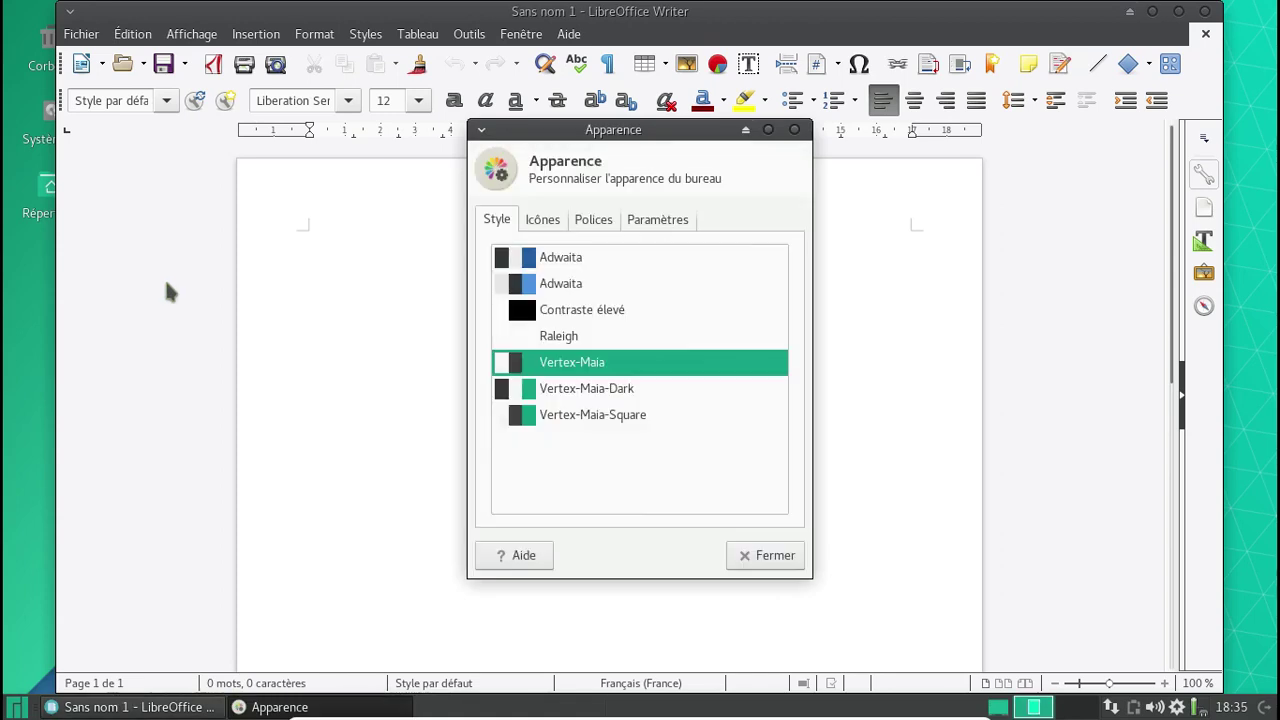
left_click(572, 393)
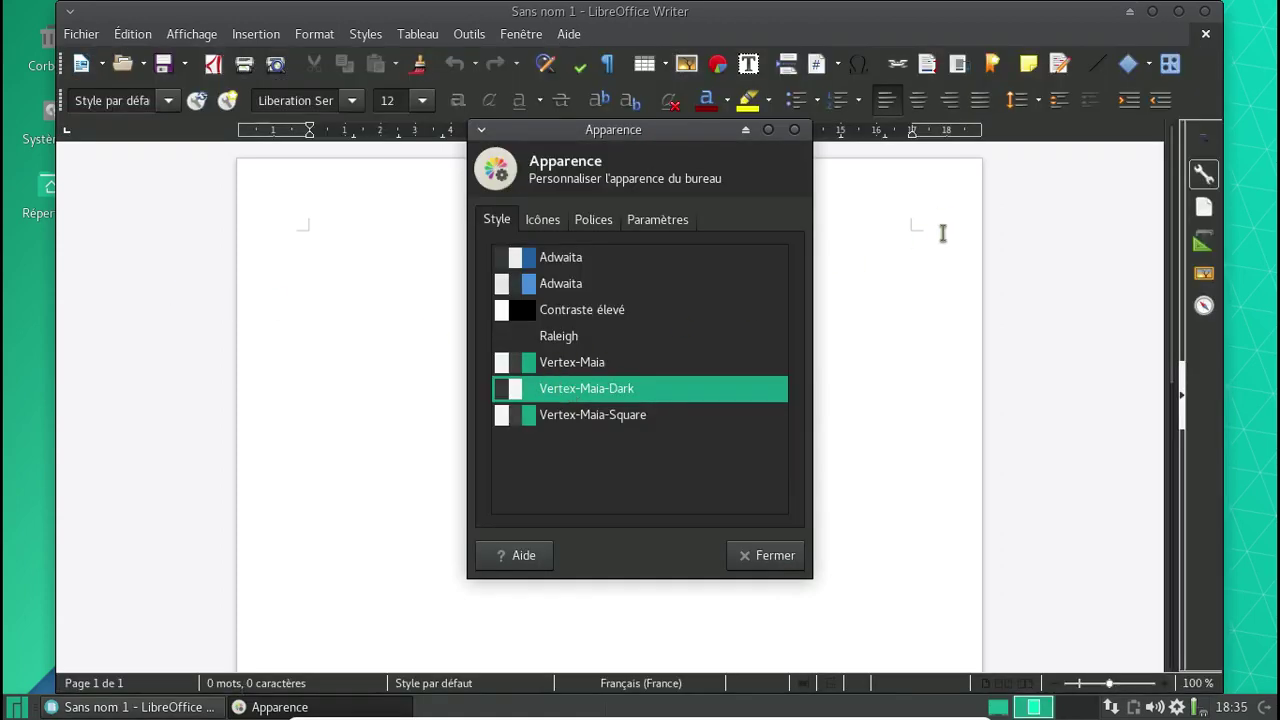
left_click(795, 130)
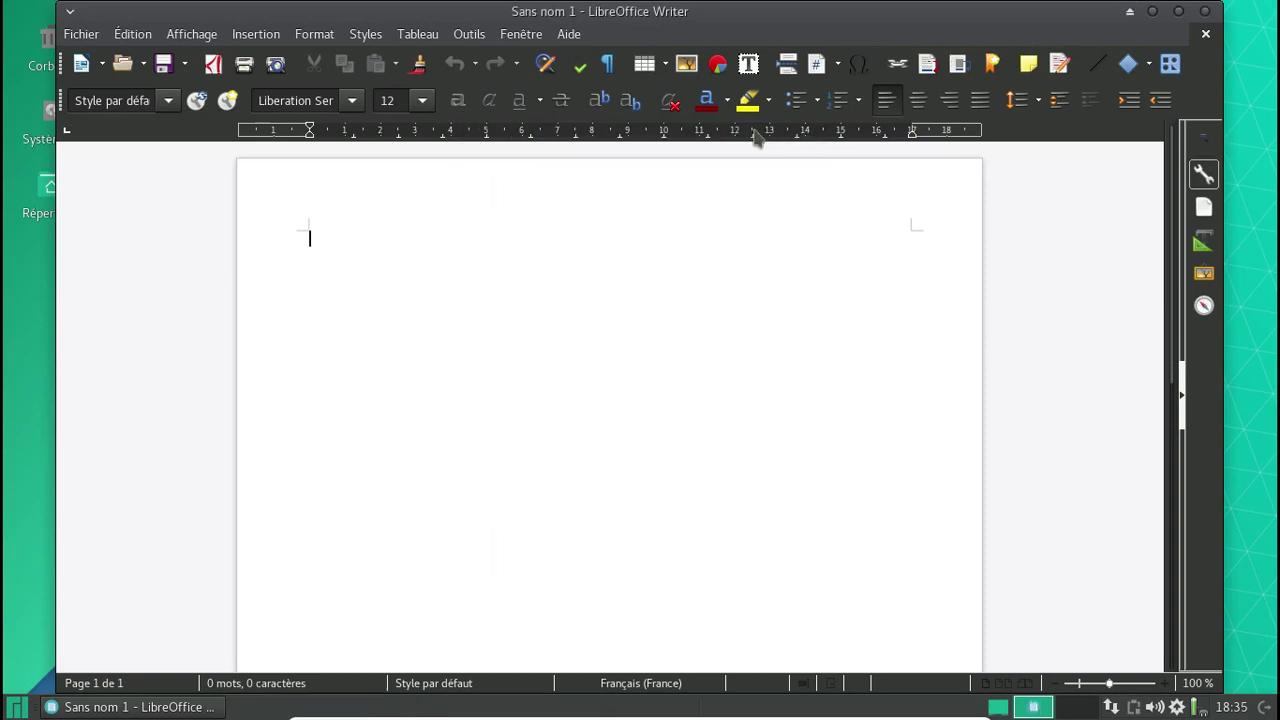
Enable experimental features in LibreOffice's advanced options and restart LibreOffice immediately.
left_click(470, 35)
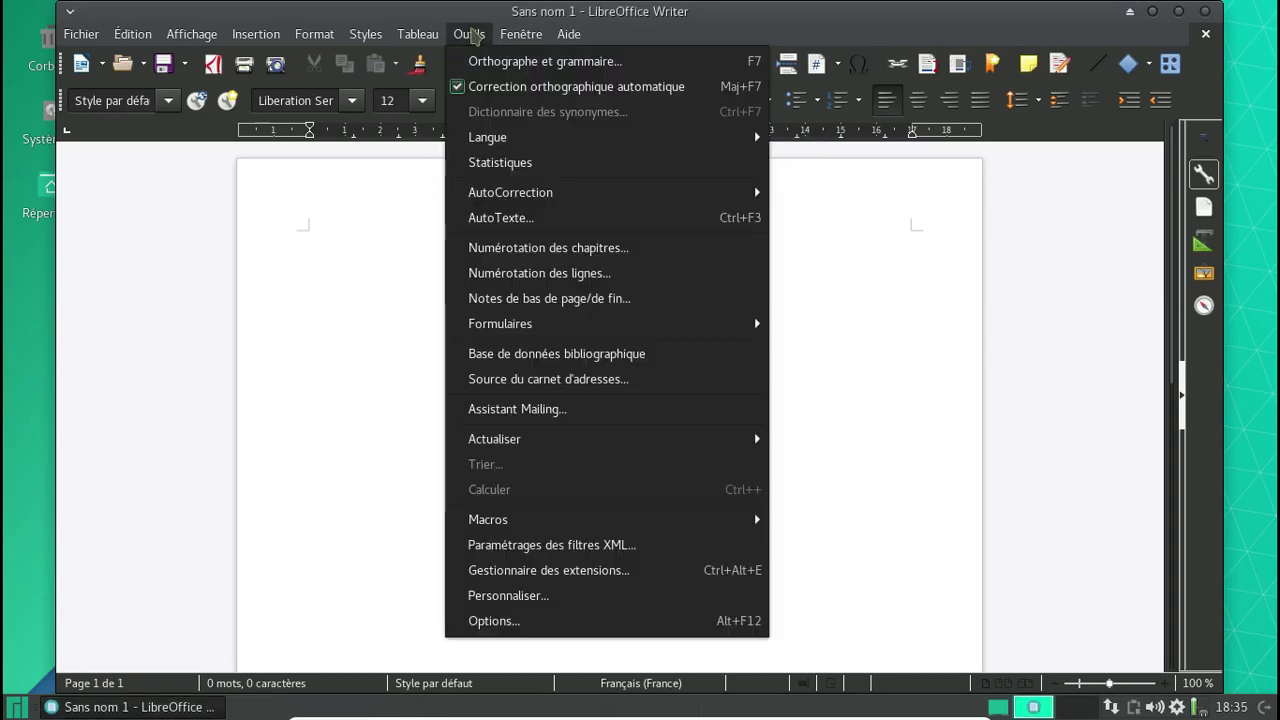
left_click(545, 620)
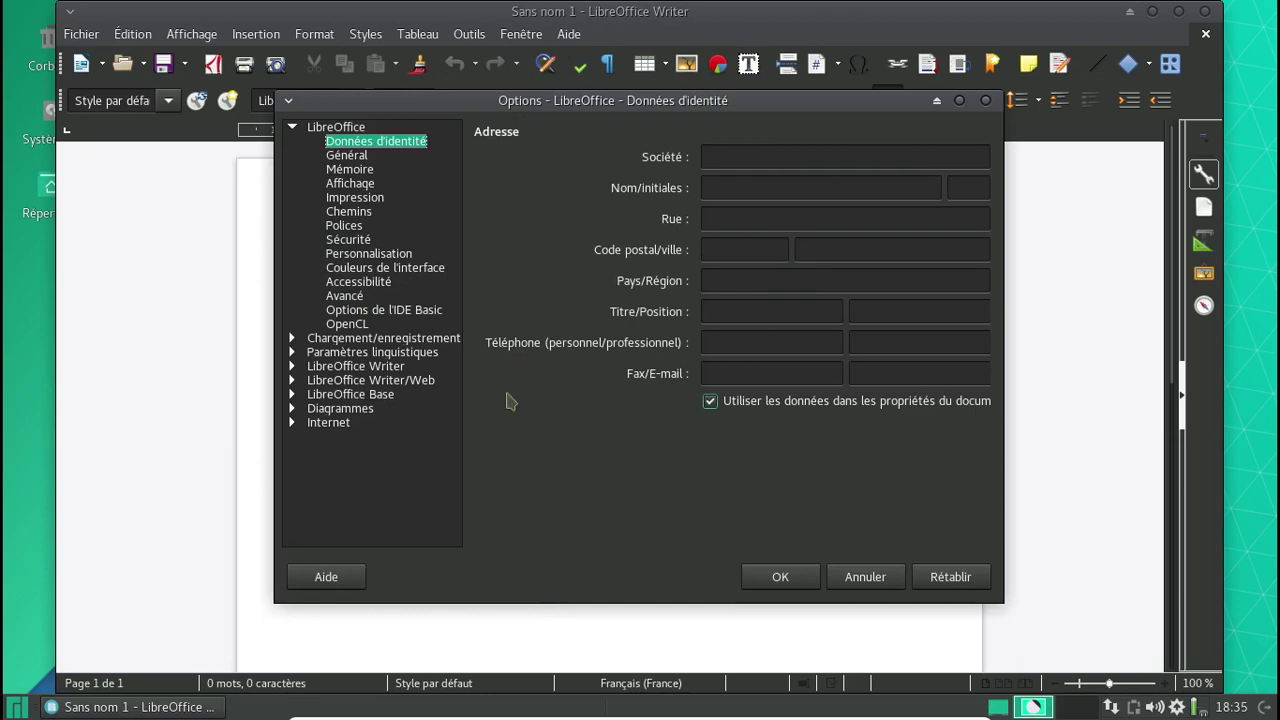
left_click(352, 298)
left_click(495, 475)
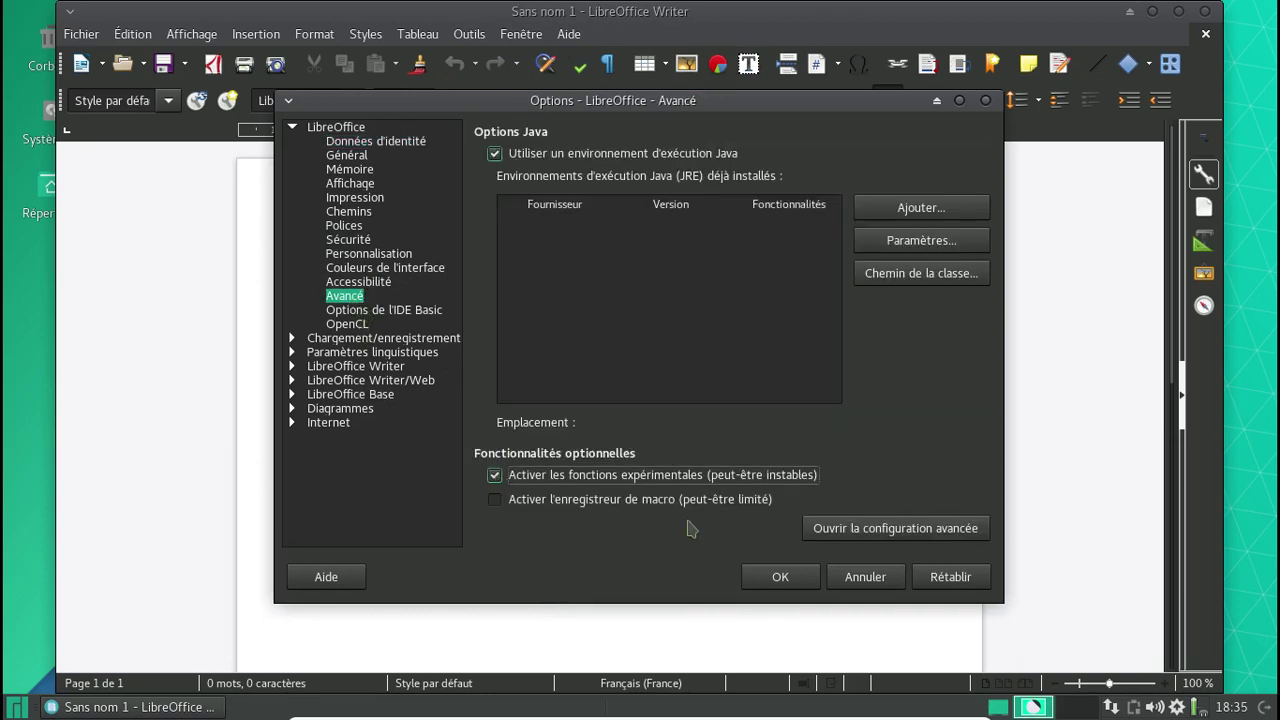
left_click(805, 586)
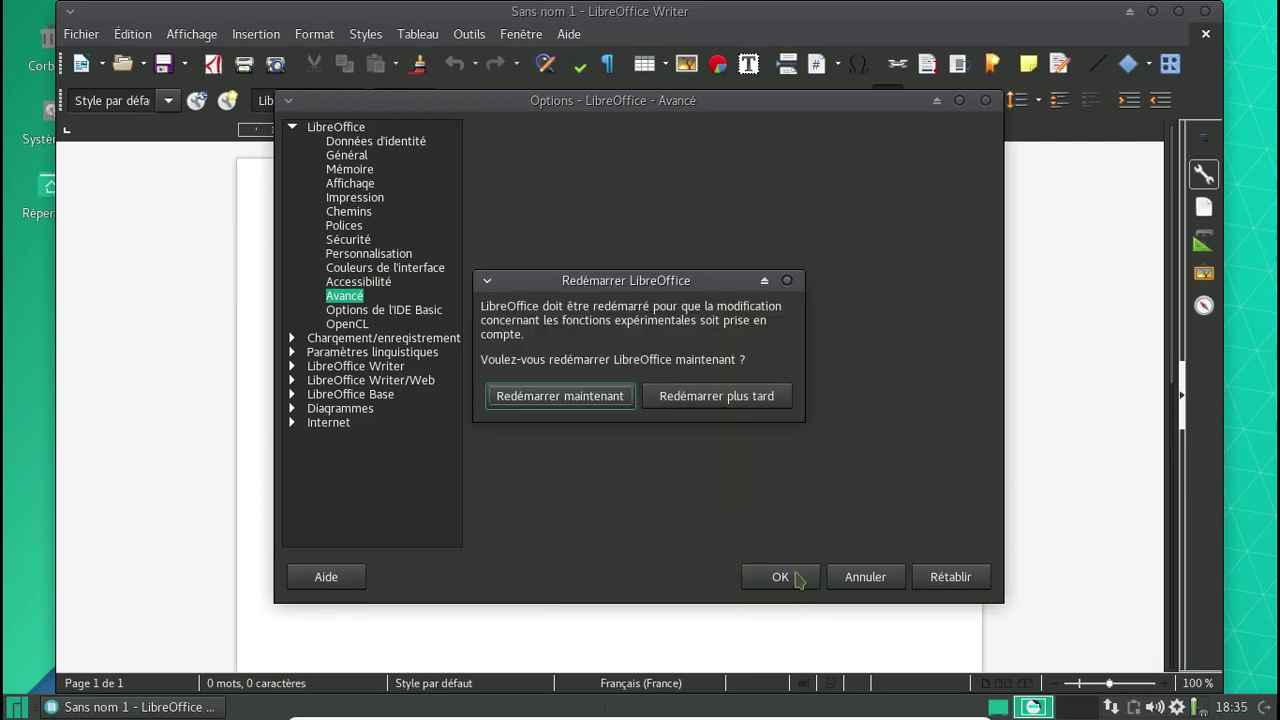
left_click(560, 396)
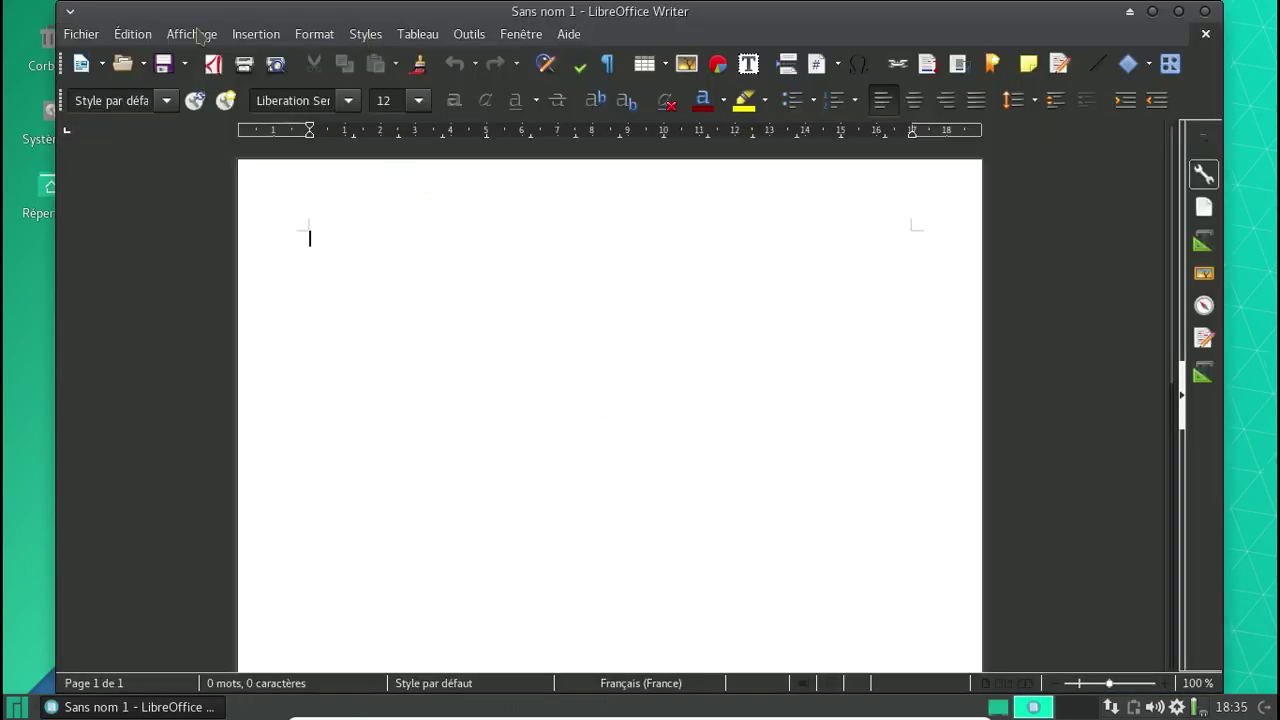
Switch Writer's toolbar layout to Notebookbar.
left_click(191, 34)
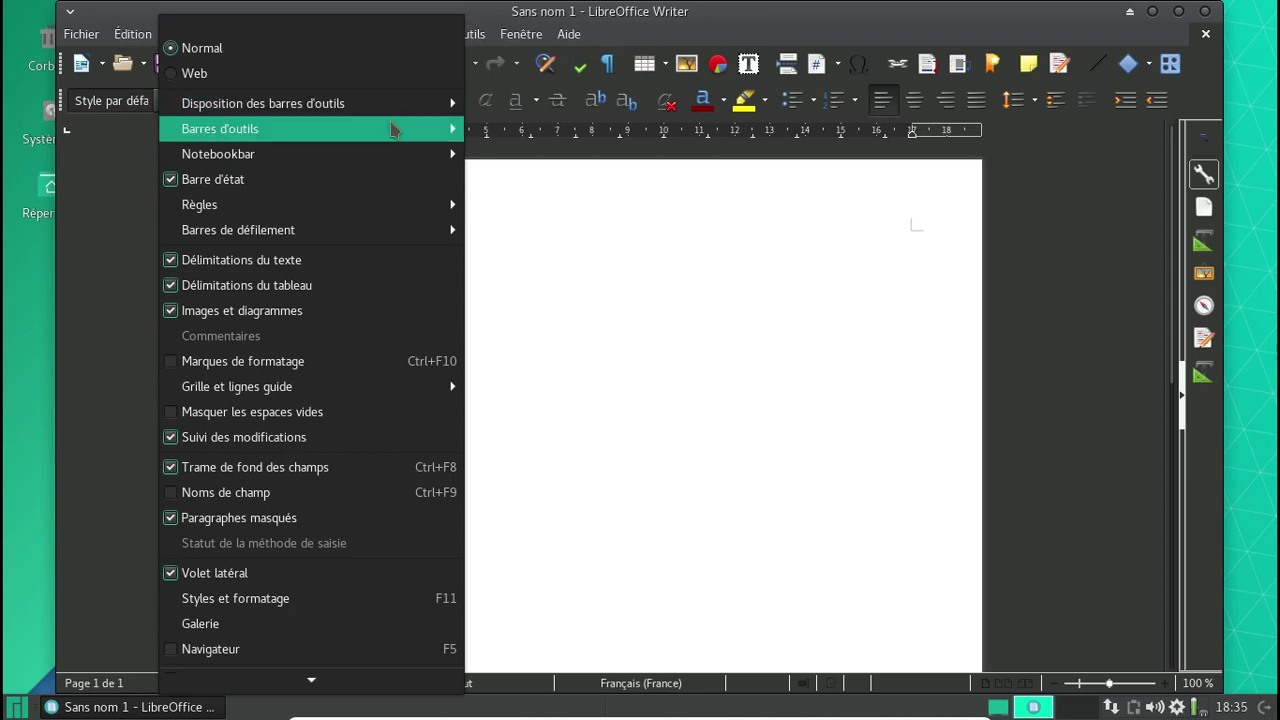
mouse_move(395, 105)
left_click(495, 177)
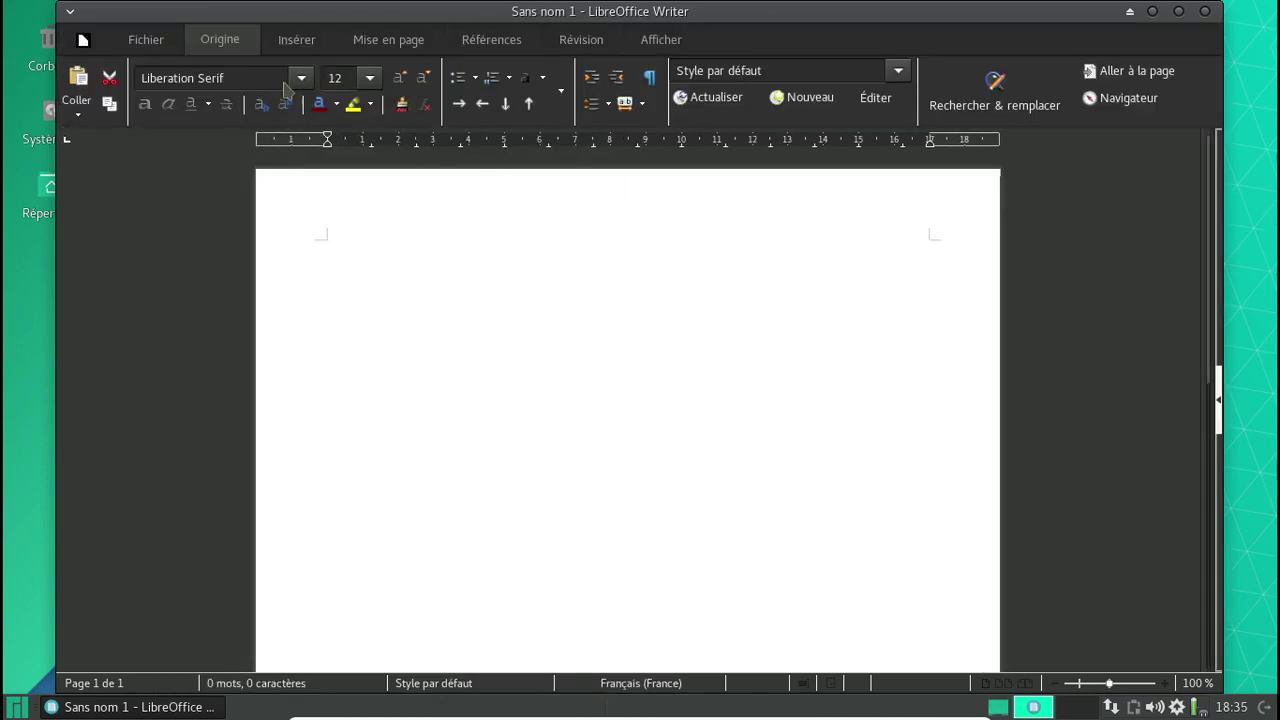
Examine Writer's Notebookbar commands under Insérer, Mise en page, Références, Révision and Afficher.
left_click(282, 40)
left_click(376, 42)
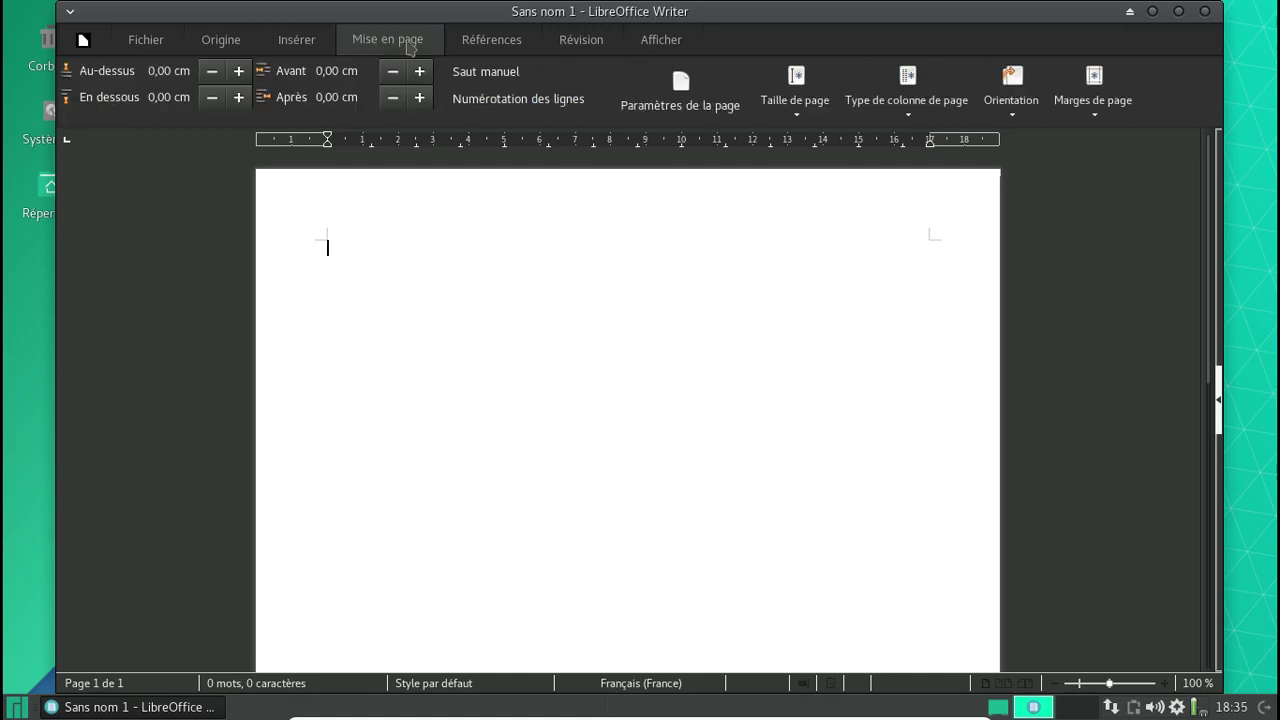
left_click(460, 45)
left_click(559, 50)
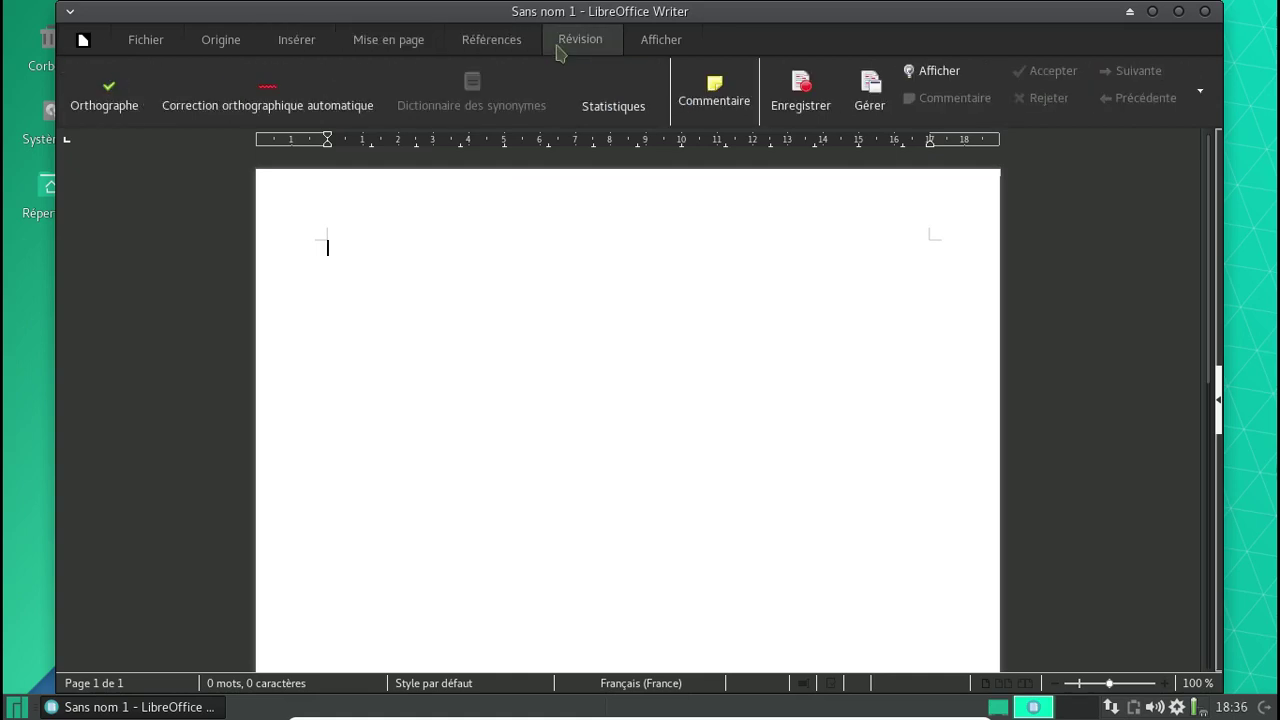
left_click(650, 45)
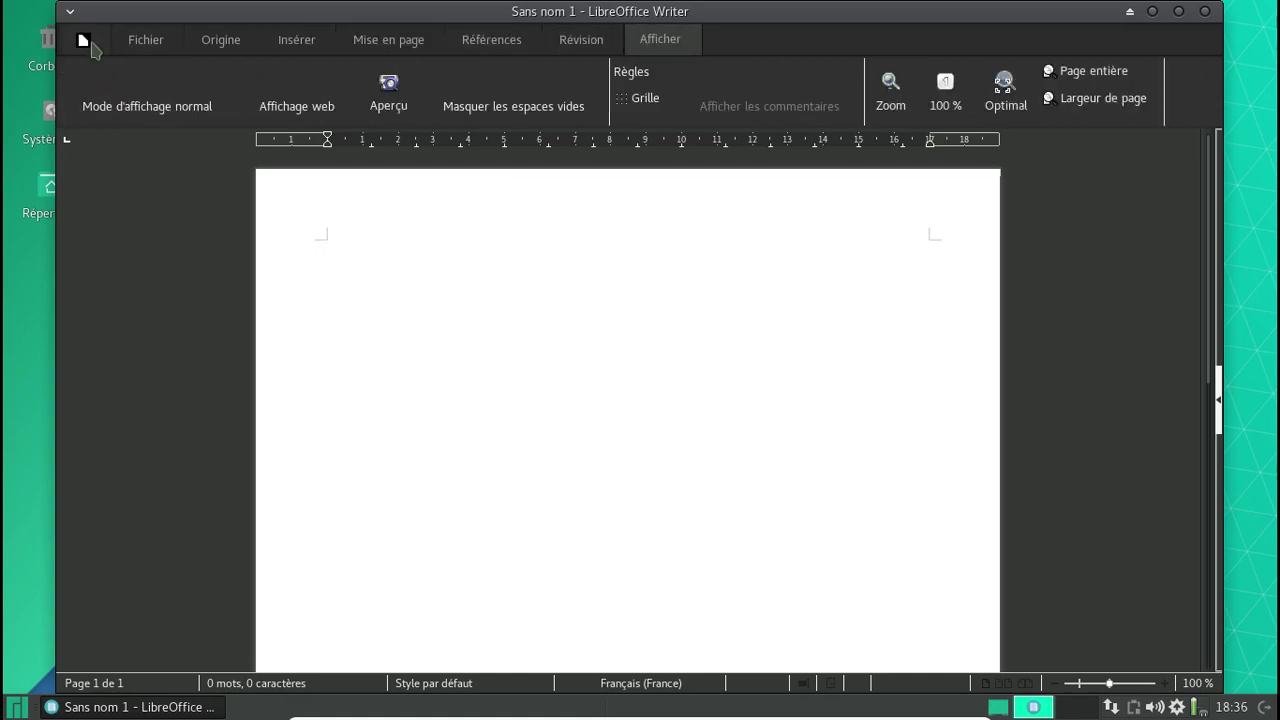
Close the blank Writer document and create a new Calc spreadsheet from the LibreOffice start centre.
left_click(84, 41)
left_click(110, 199)
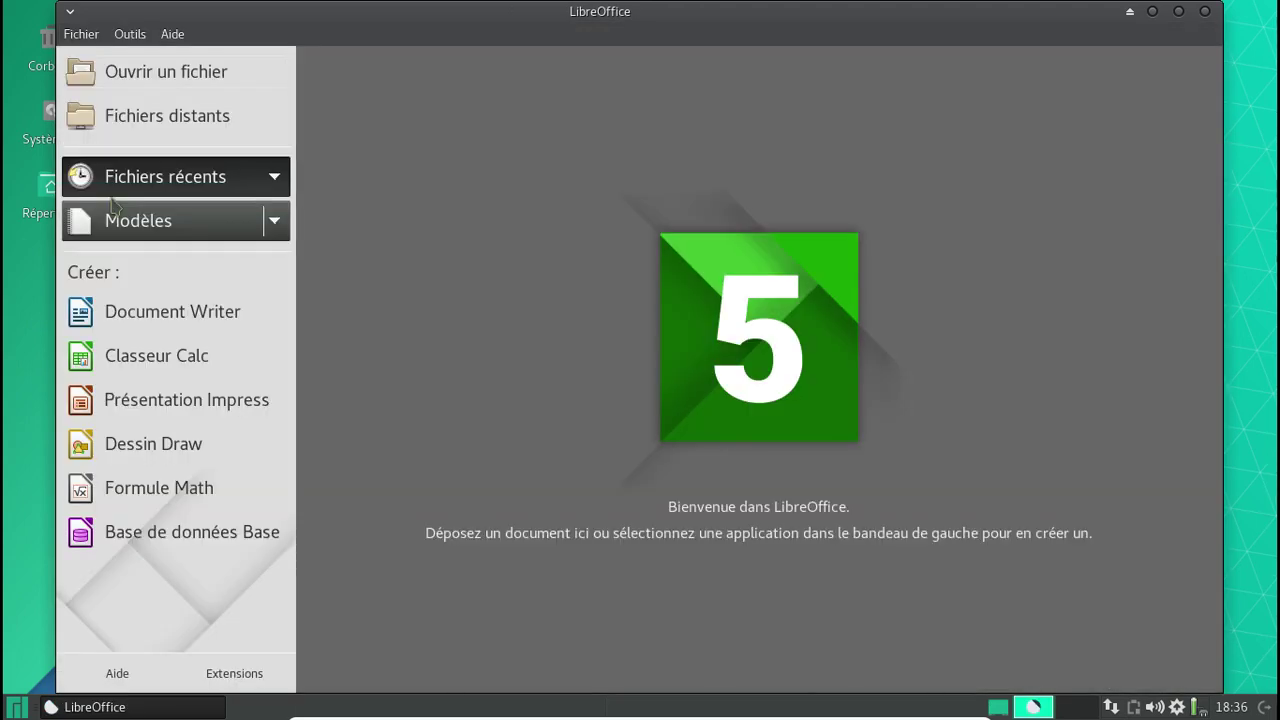
left_click(138, 370)
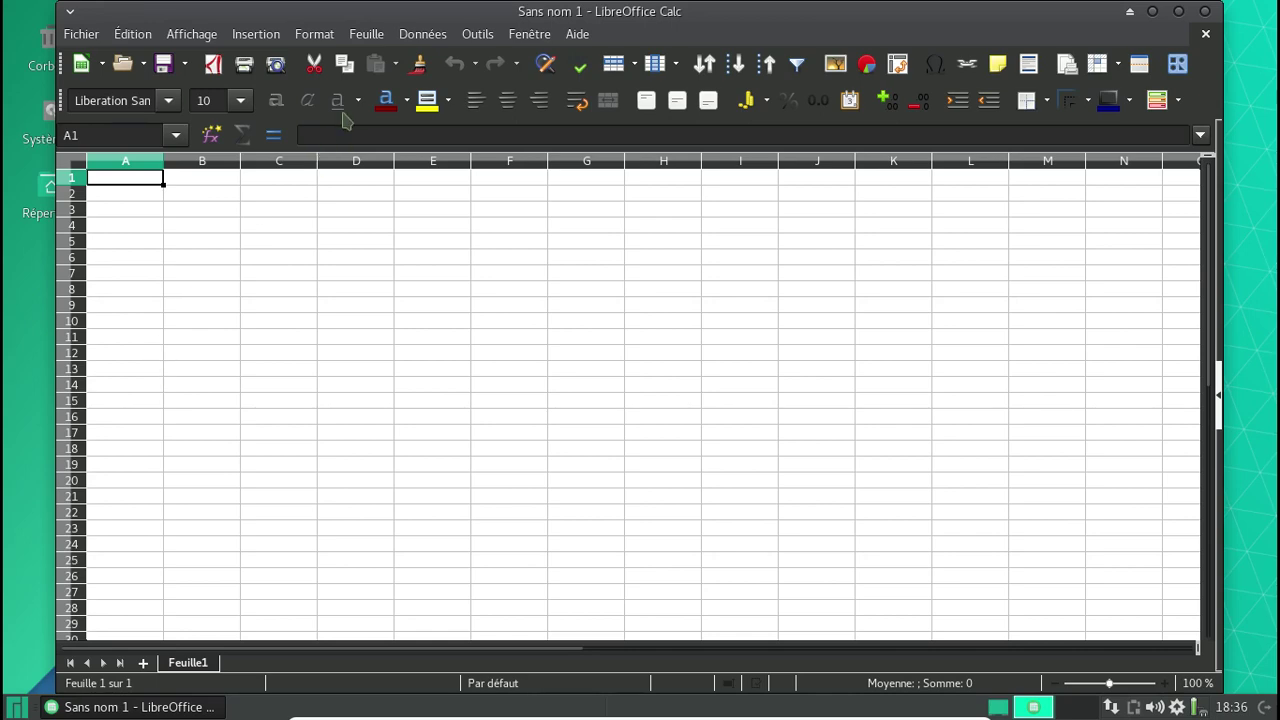
Switch Calc's toolbar layout to Notebookbar.
left_click(212, 37)
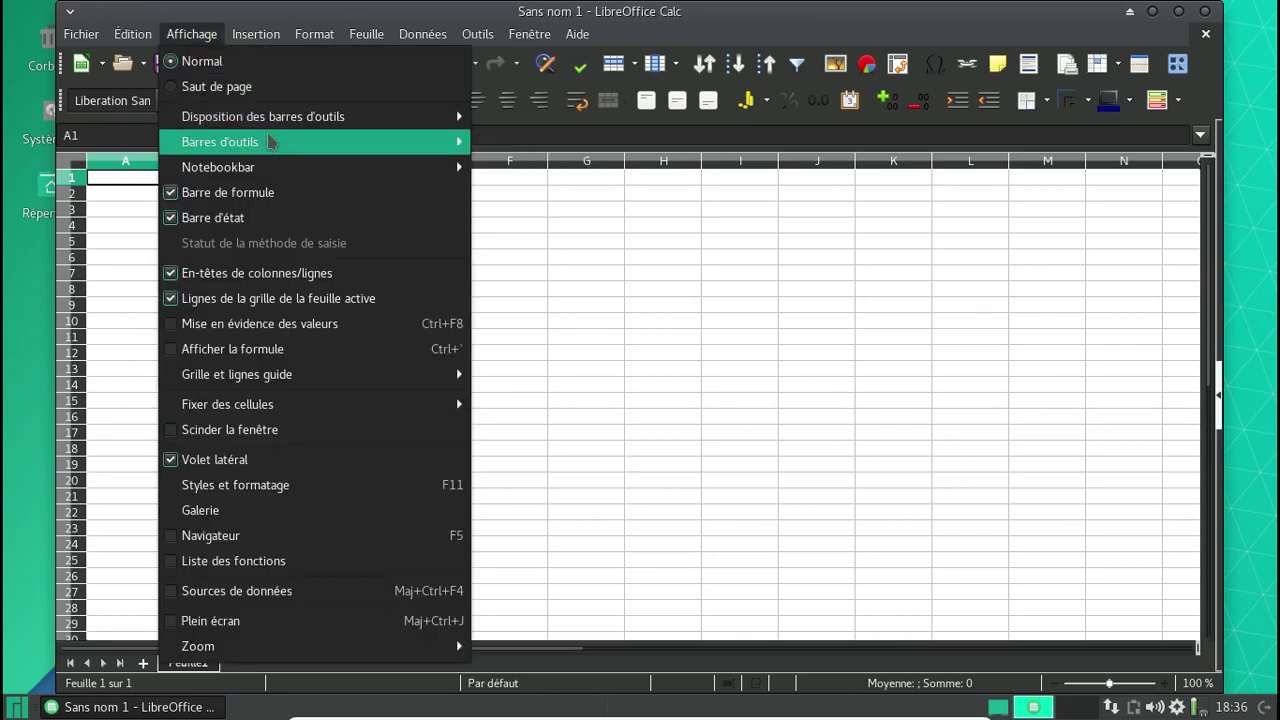
mouse_move(329, 167)
mouse_move(457, 116)
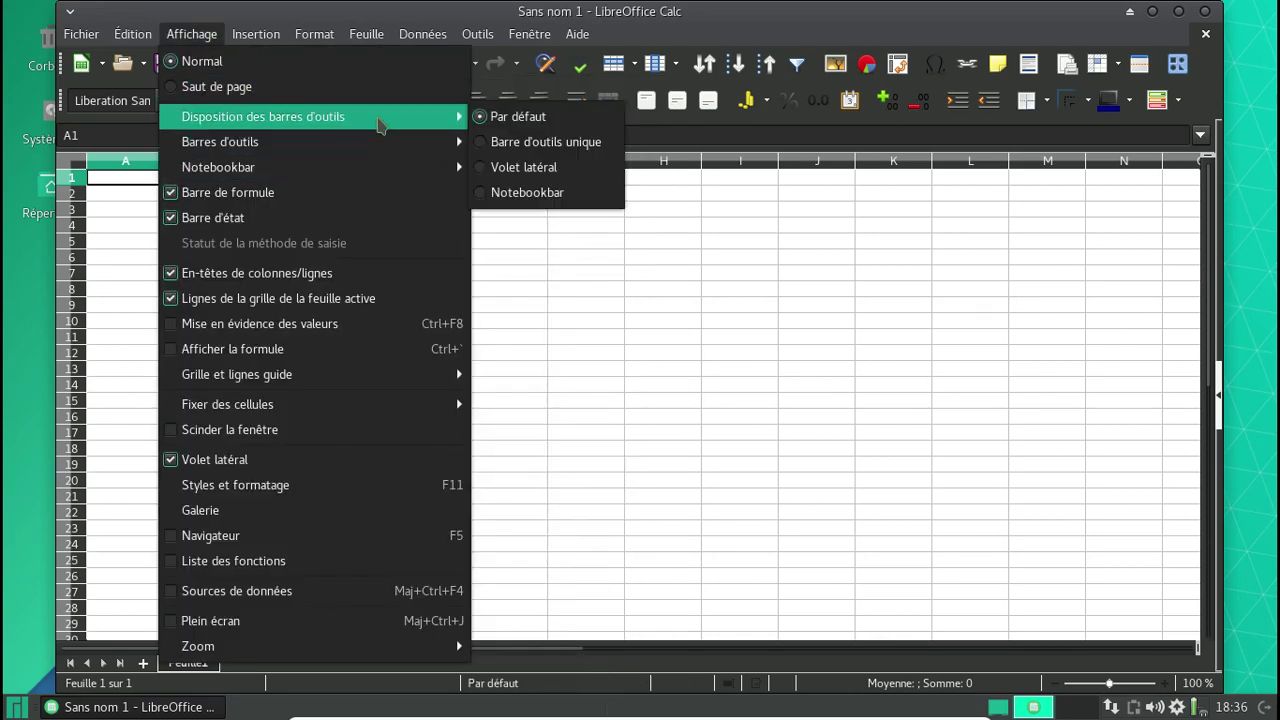
left_click(523, 191)
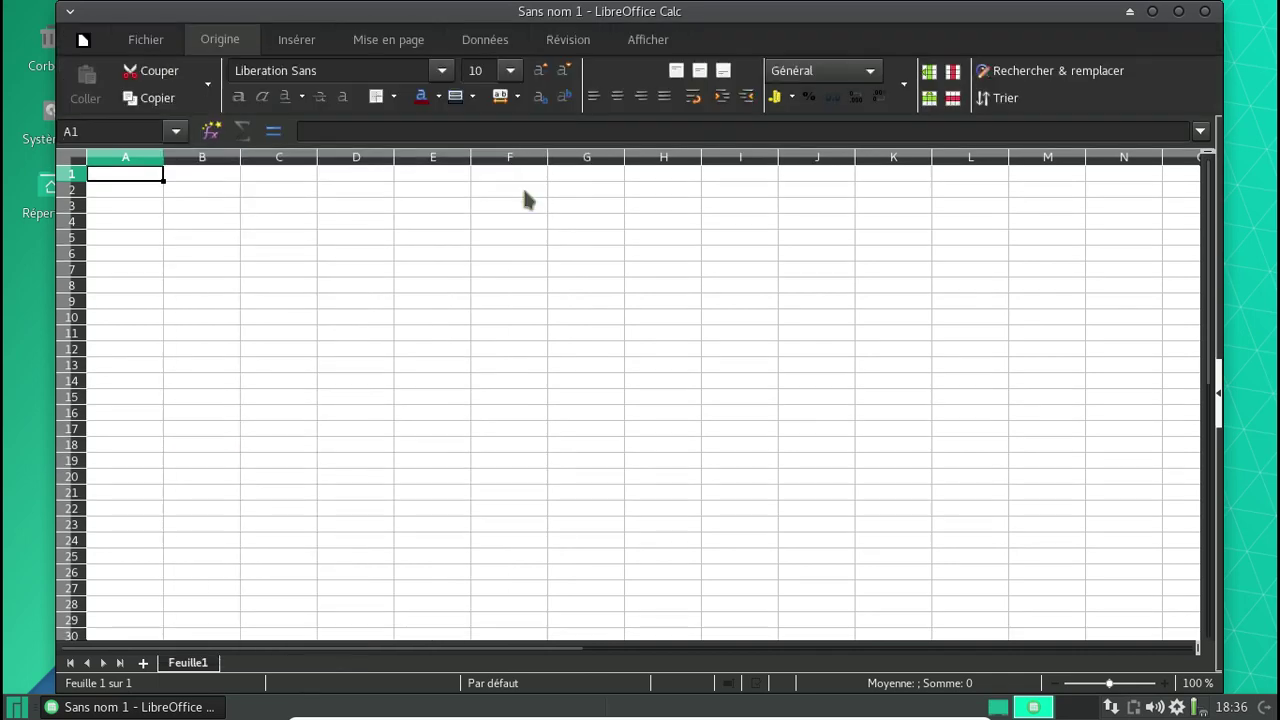
Examine Calc's Notebookbar commands under Insérer, Mise en page, Données, Révision and Afficher, and close Calc.
left_click(298, 42)
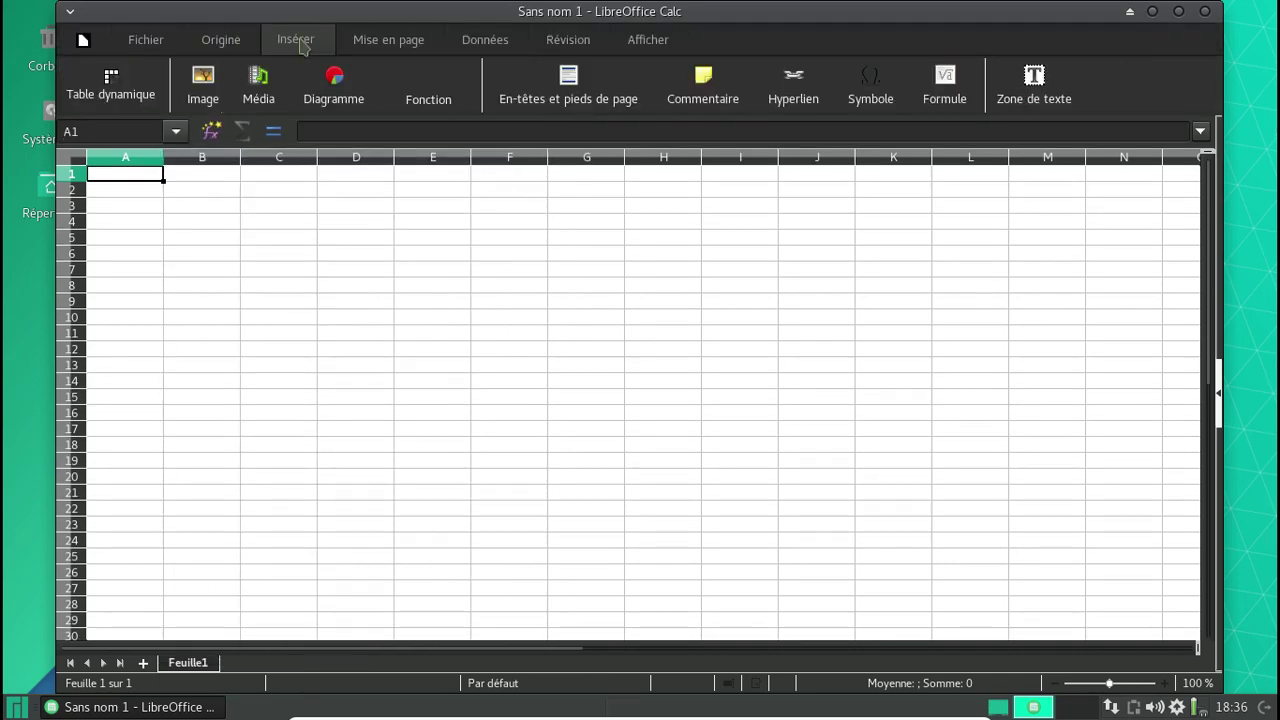
left_click(372, 44)
left_click(465, 48)
left_click(570, 46)
left_click(649, 44)
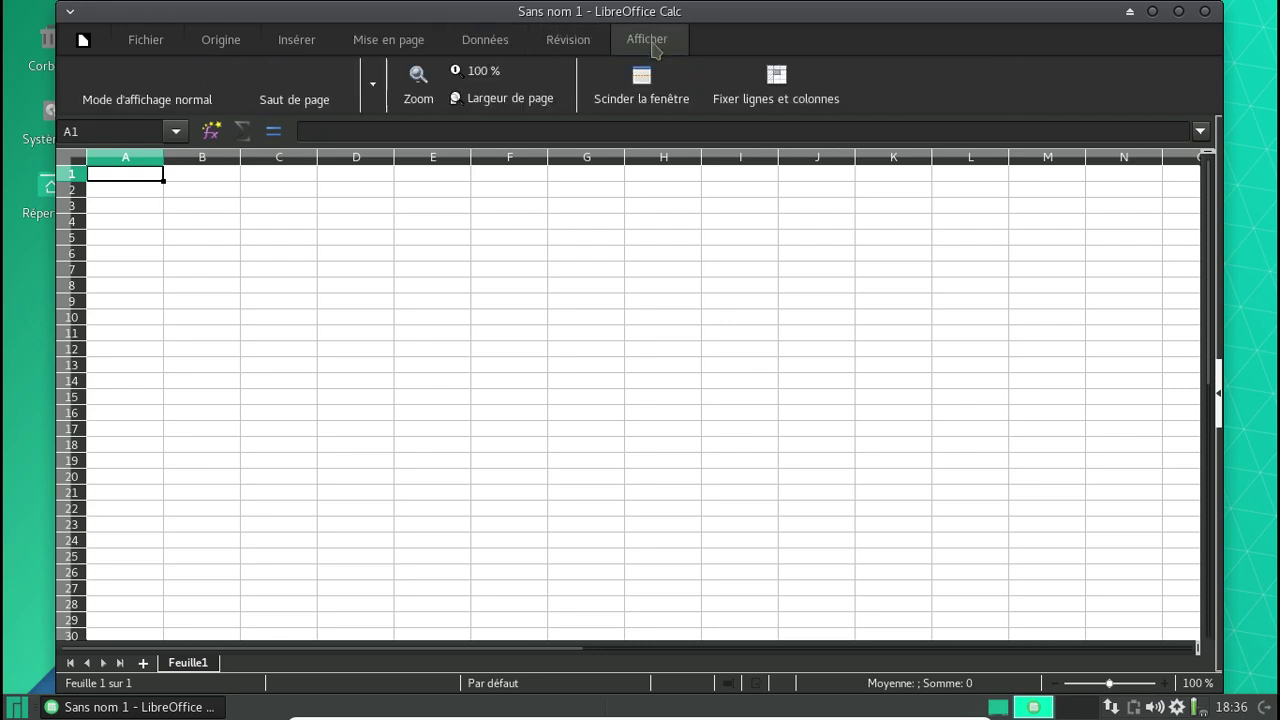
left_click(1206, 14)
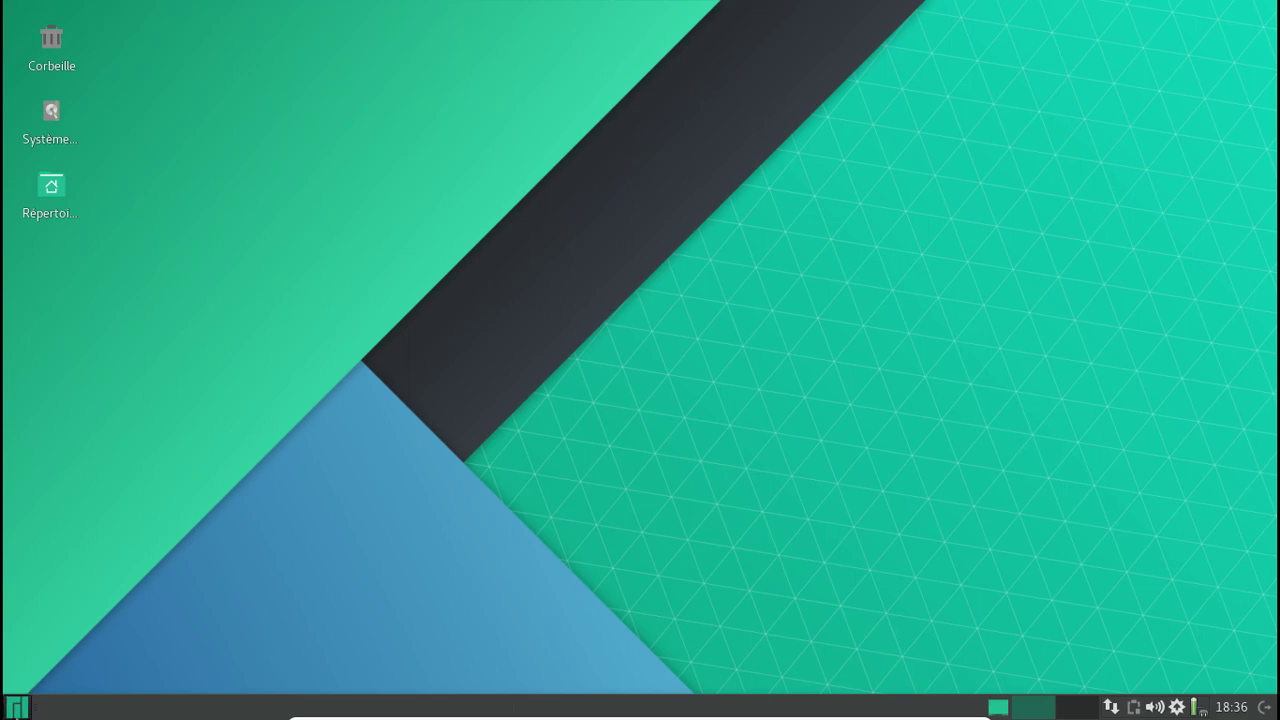
Launch Firefox from the Internet applications, restore its window from full size, and close the Mozilla first-run page.
left_click(17, 707)
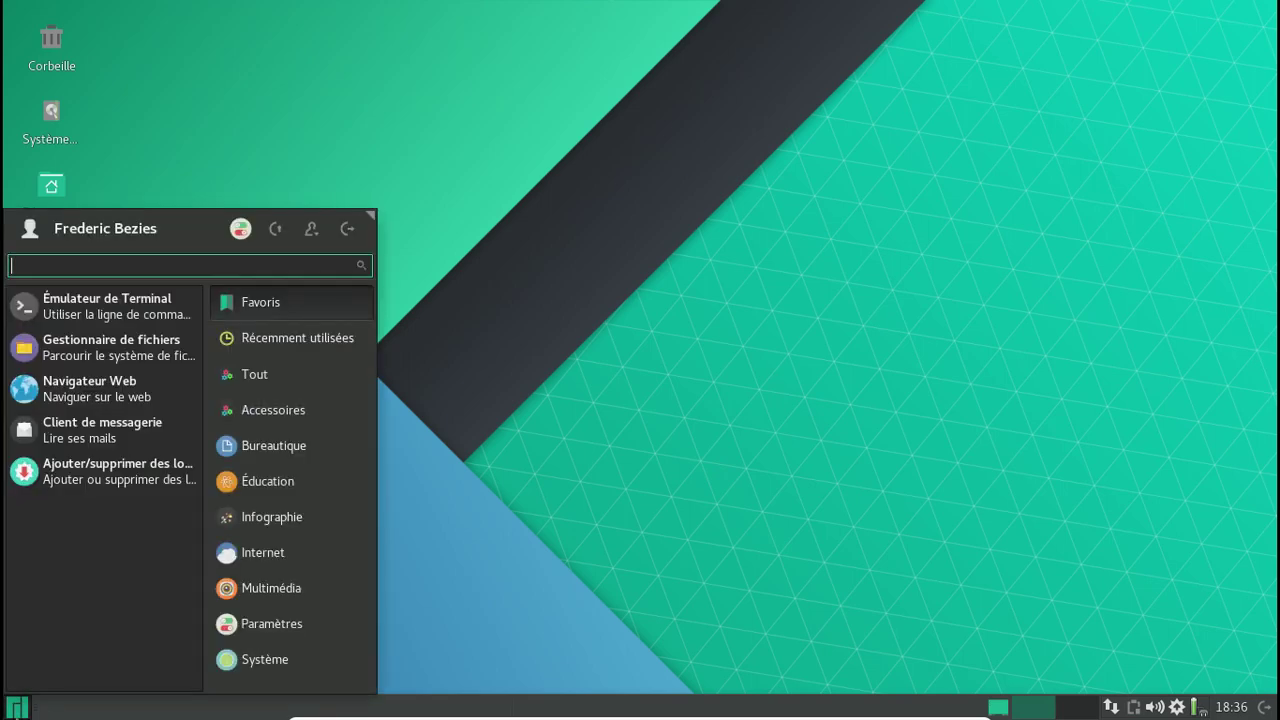
left_click(268, 567)
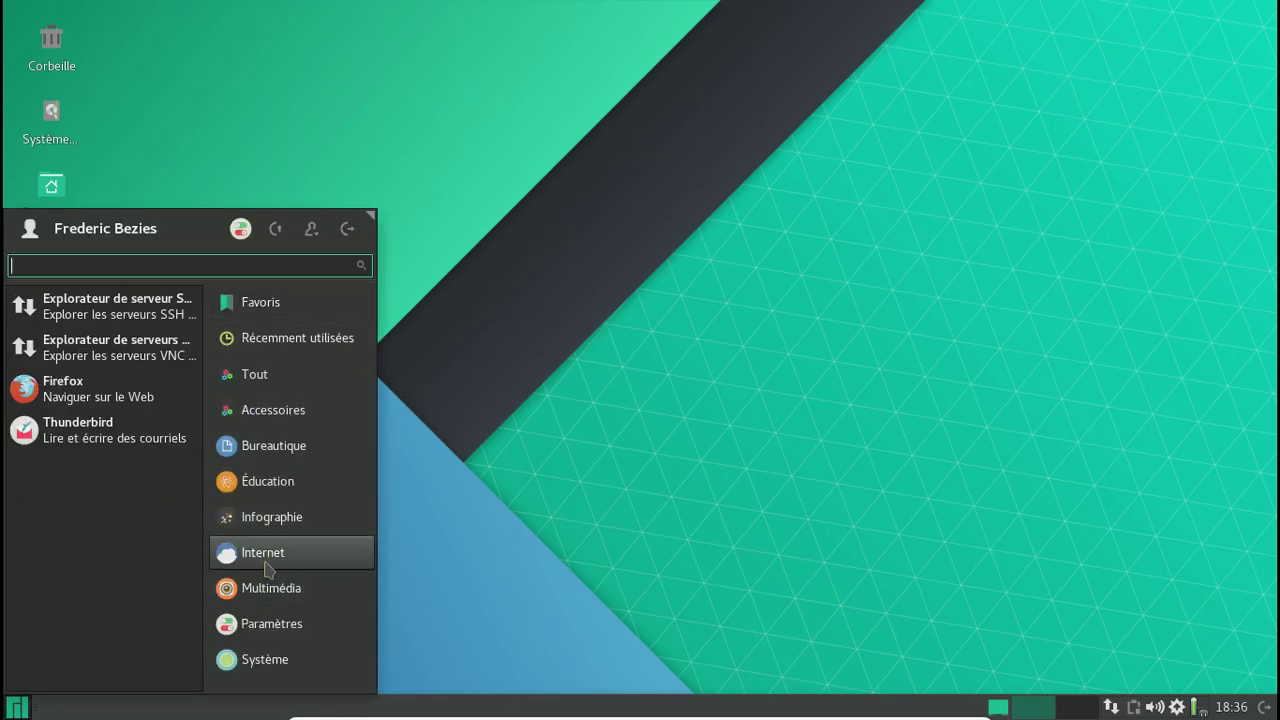
left_click(100, 398)
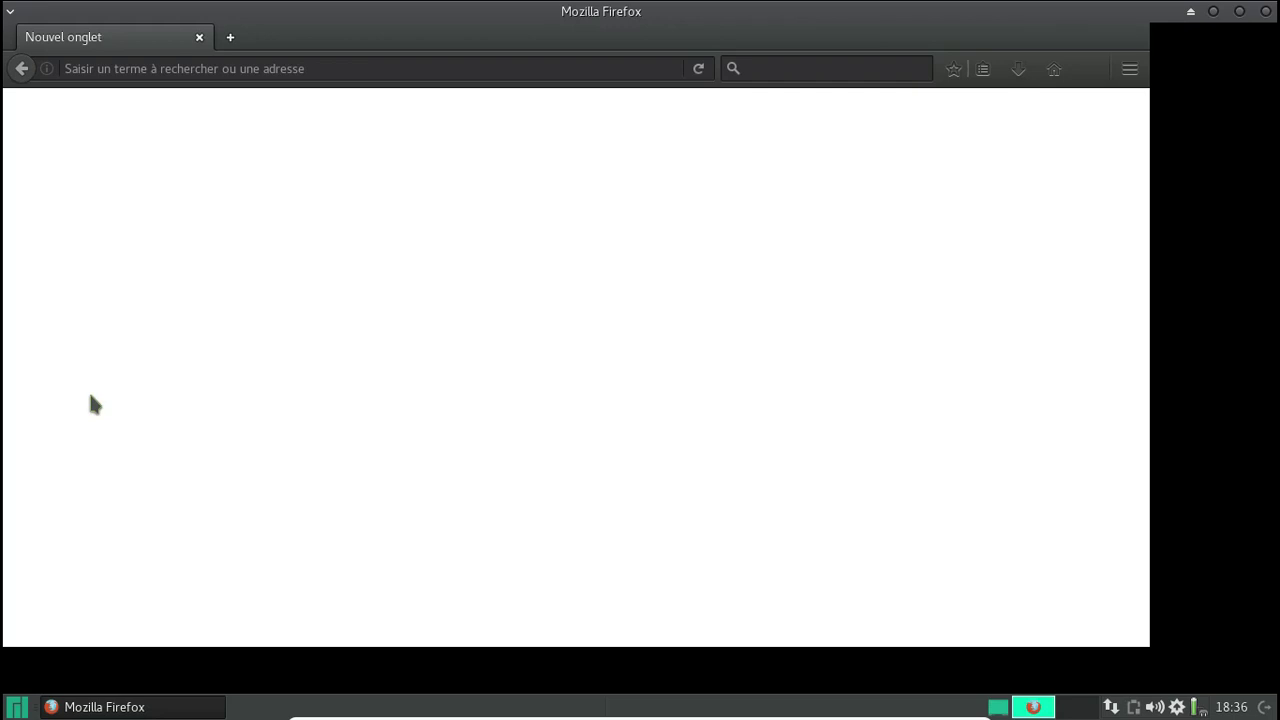
left_click(1240, 12)
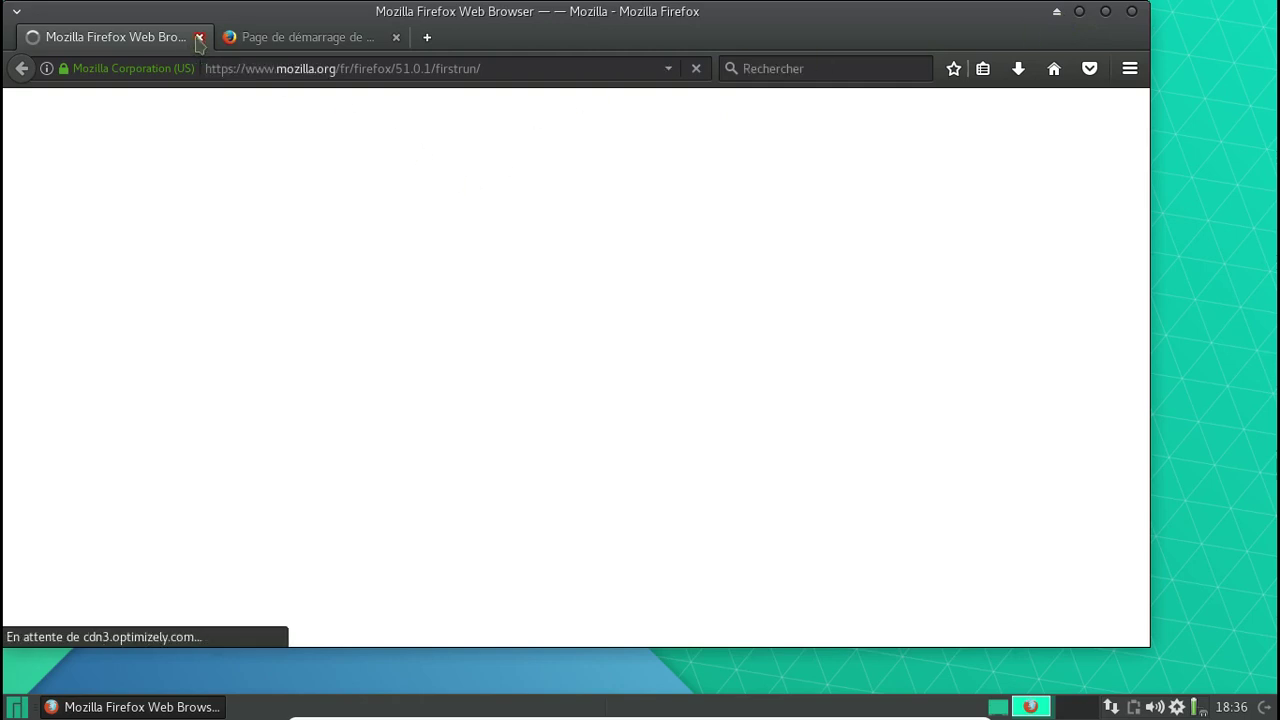
left_click(199, 37)
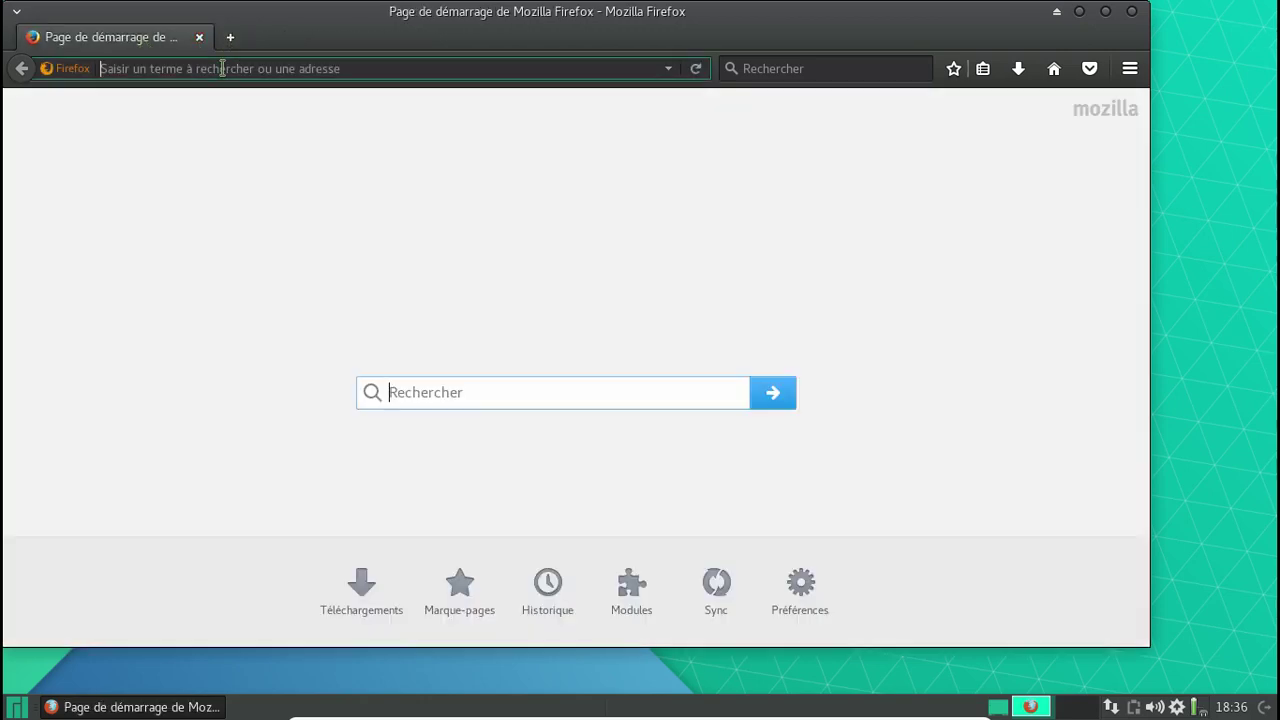
Go to altermusique.org in Firefox, look through the featured albums, and open the "Plus de musique..." page.
type("altermusique.org")
key("Return")
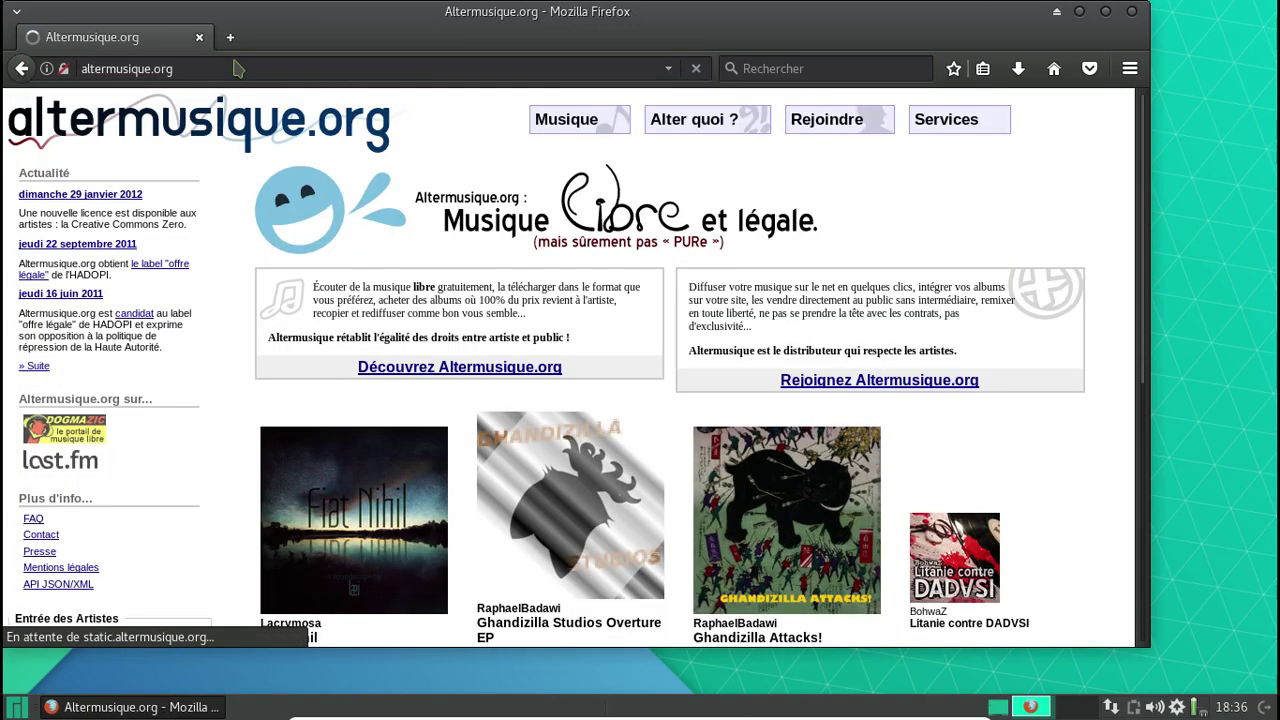
scroll(1066, 400, "down", 5)
scroll(1078, 390, "down", 2)
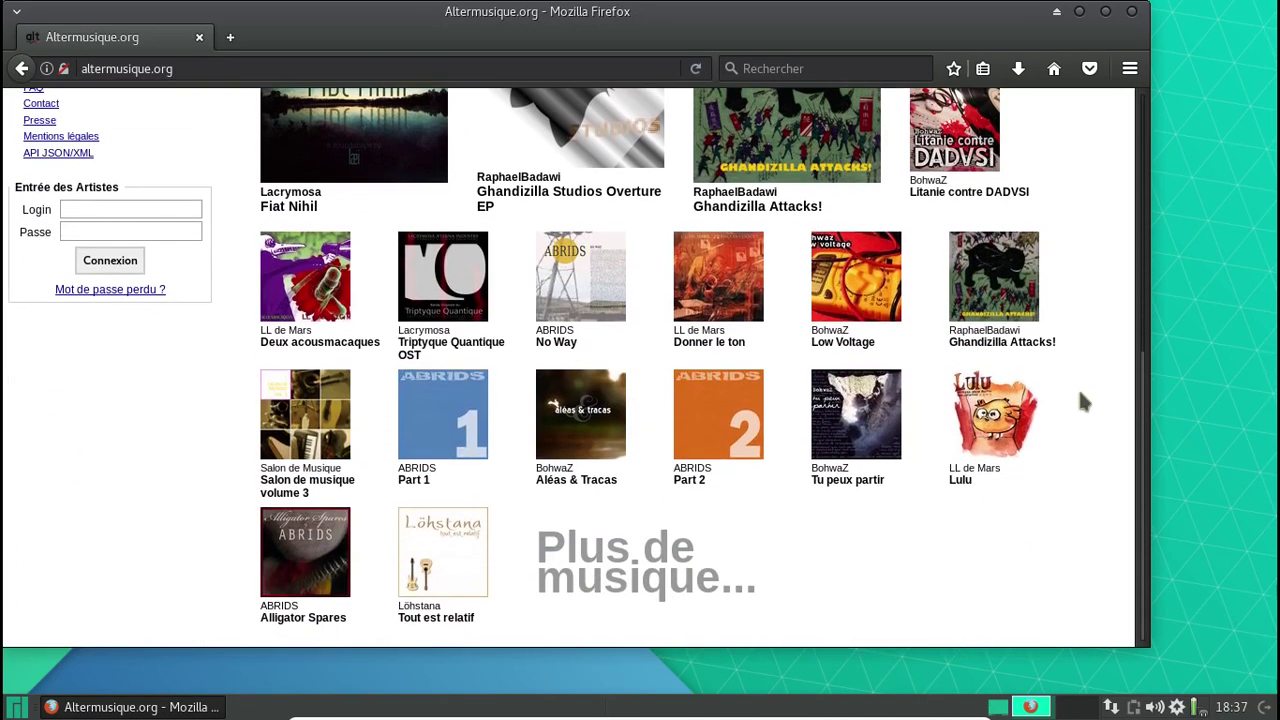
left_click(820, 511)
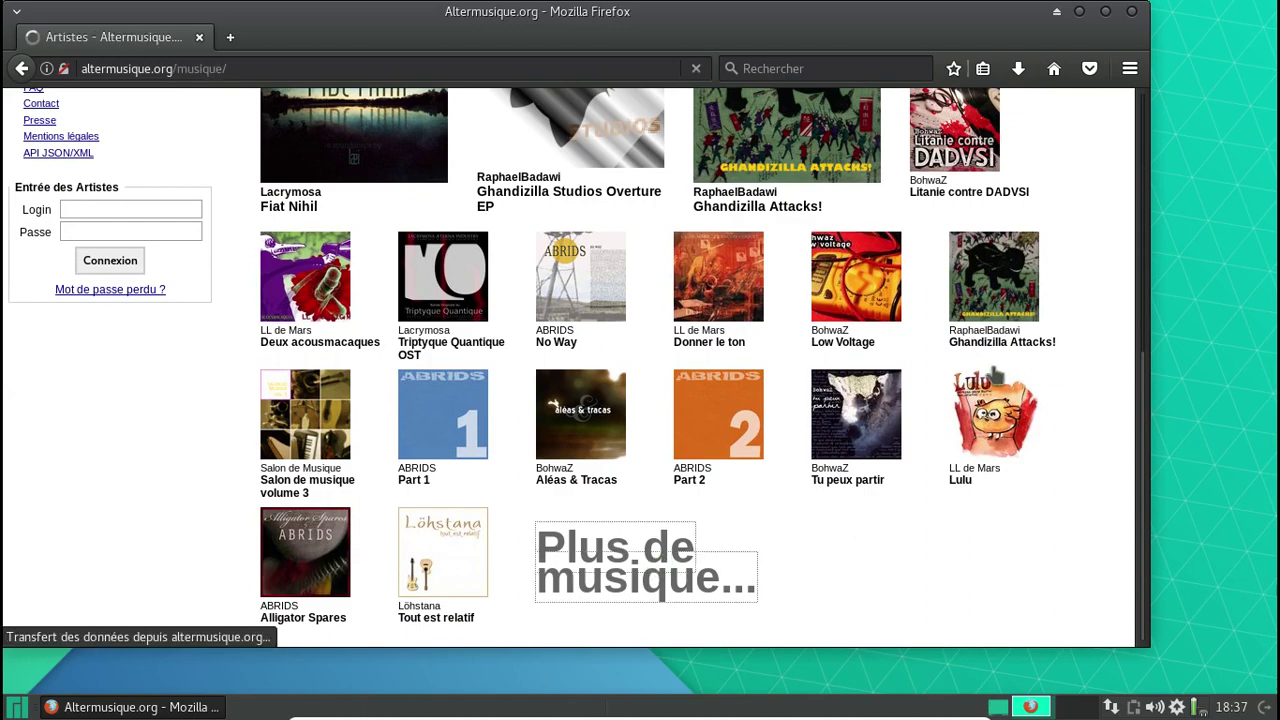
Look through the artist list on altermusique.org, view the Panoram'x artist page, and return to the list.
scroll(1010, 355, "down", 5)
scroll(1013, 368, "down", 10)
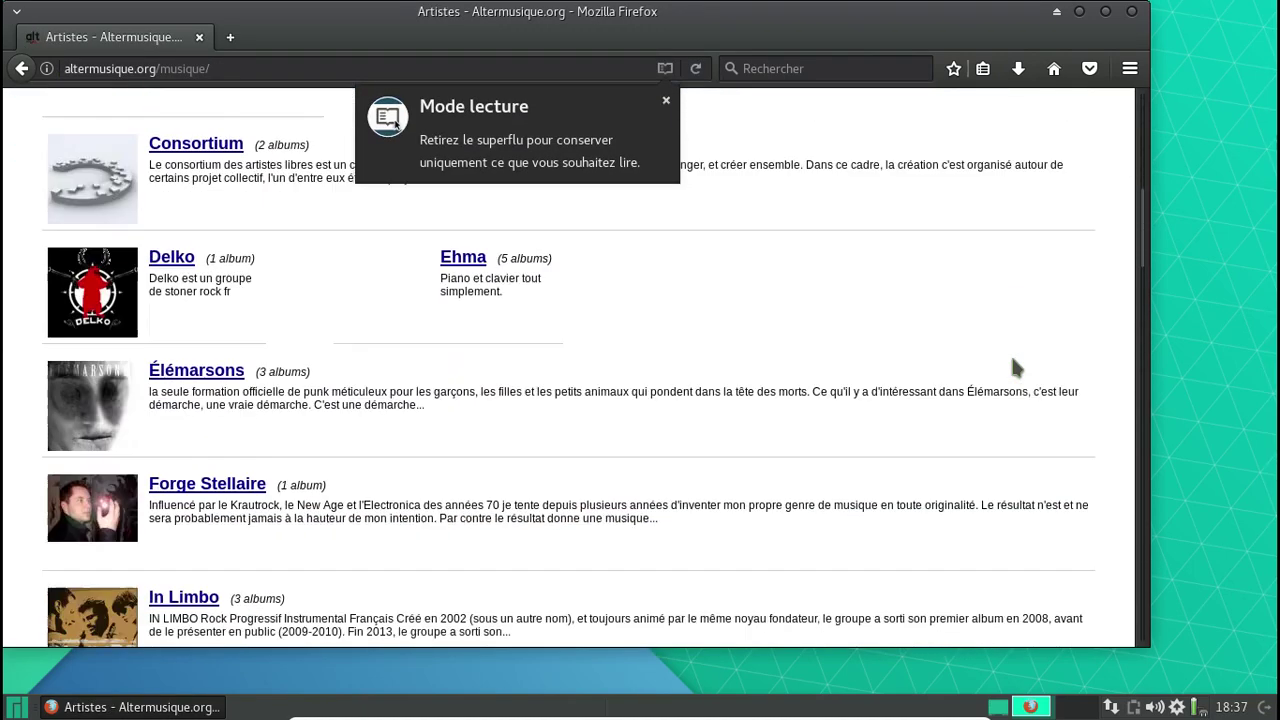
scroll(1013, 368, "down", 8)
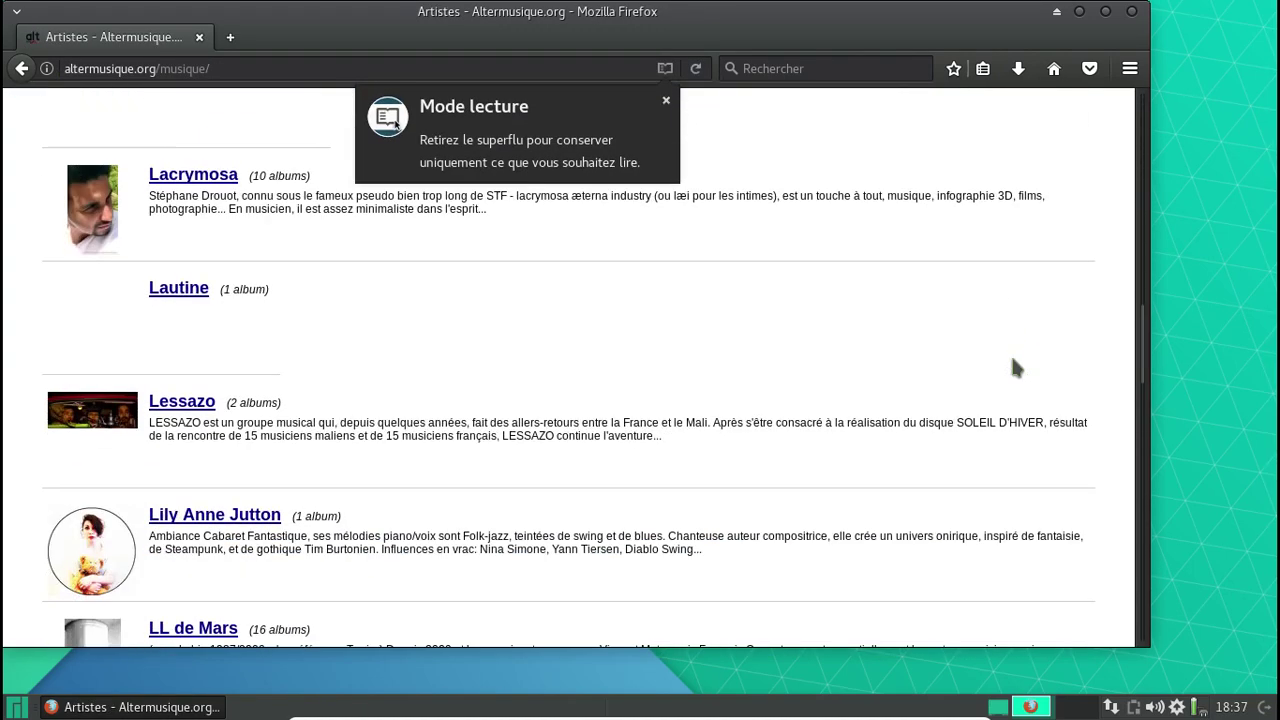
scroll(1013, 368, "down", 8)
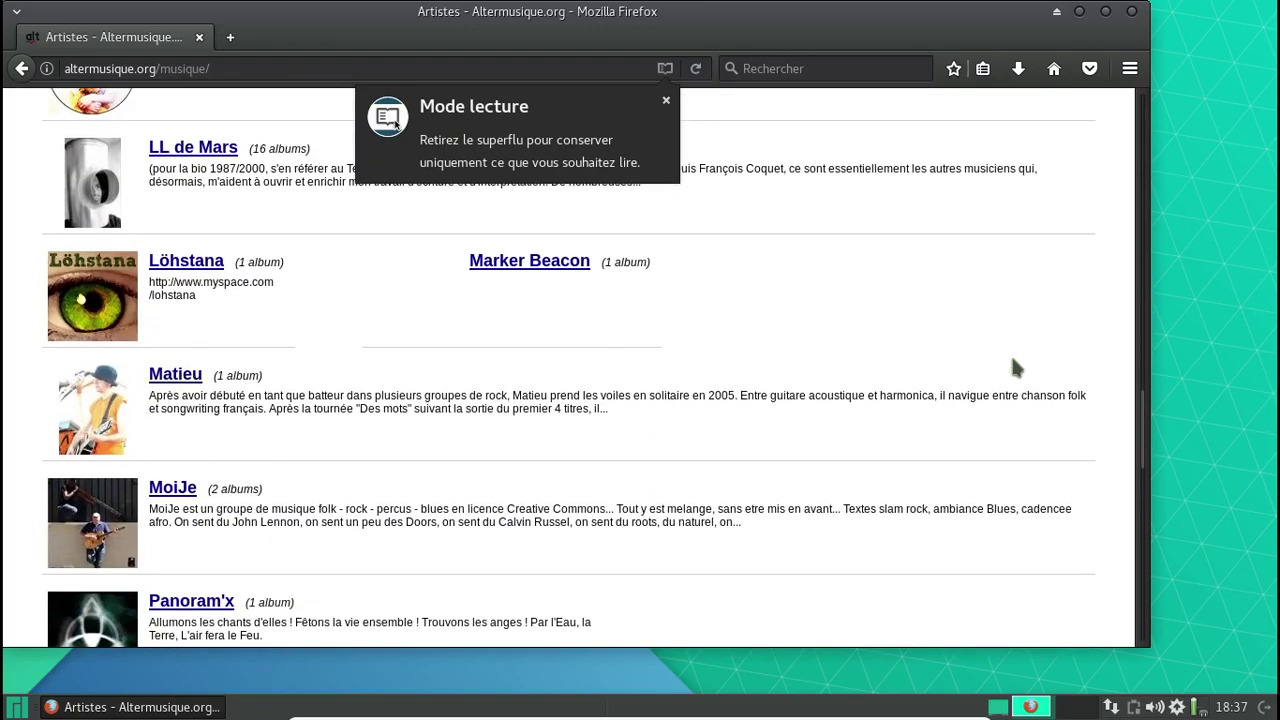
scroll(1013, 368, "up", 1)
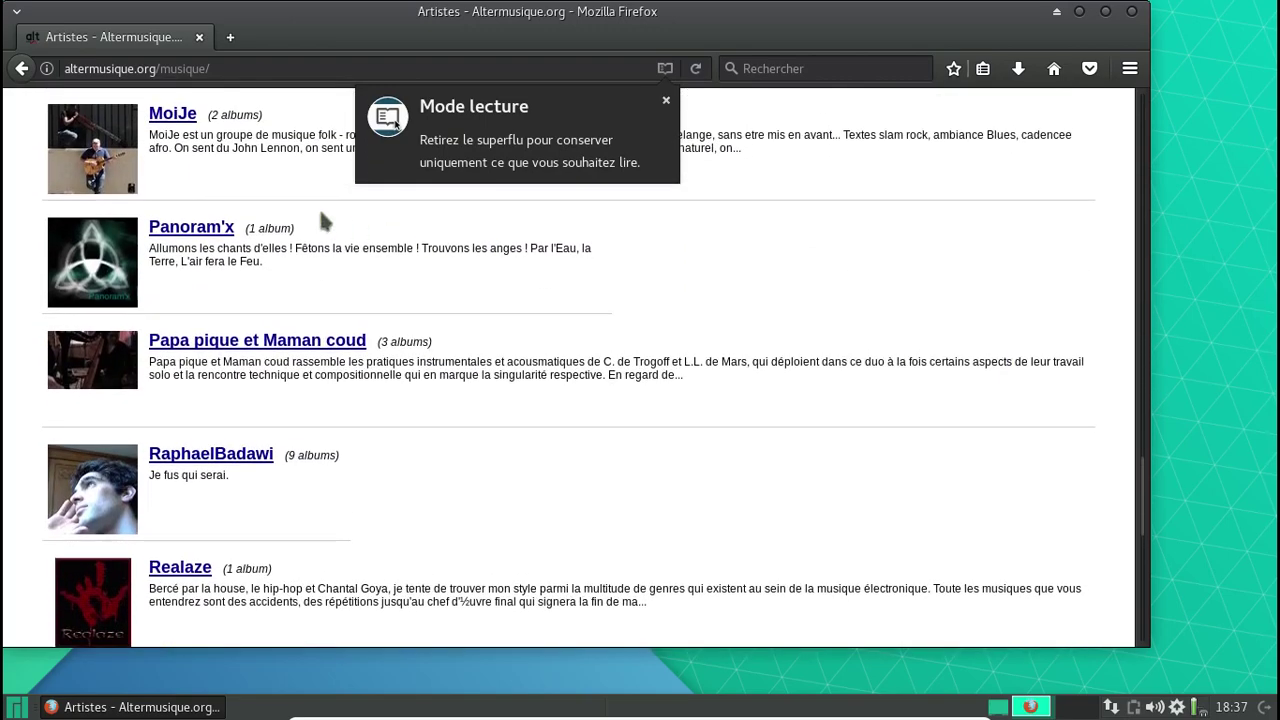
left_click(216, 230)
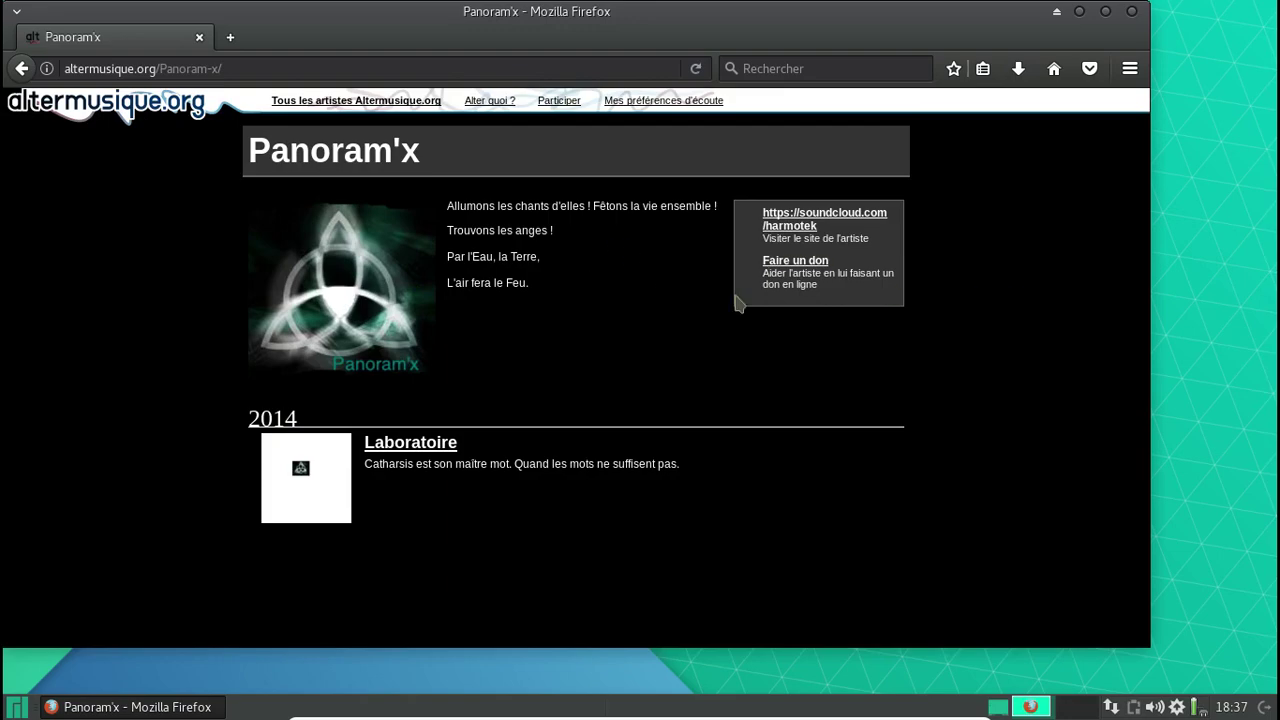
left_click(21, 68)
Open the Salon de Musique artist page from the rest of the list, and open the album "Salon de musique volume 5".
scroll(363, 320, "down", 10)
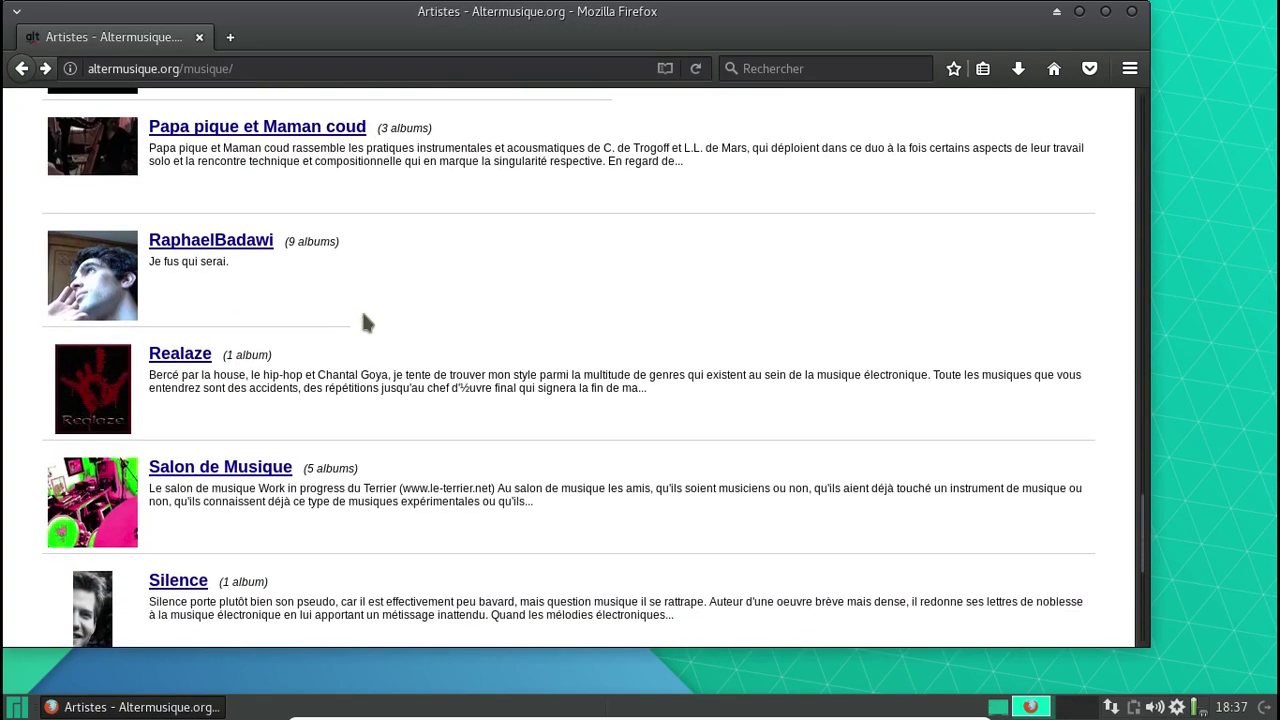
scroll(364, 316, "down", 1)
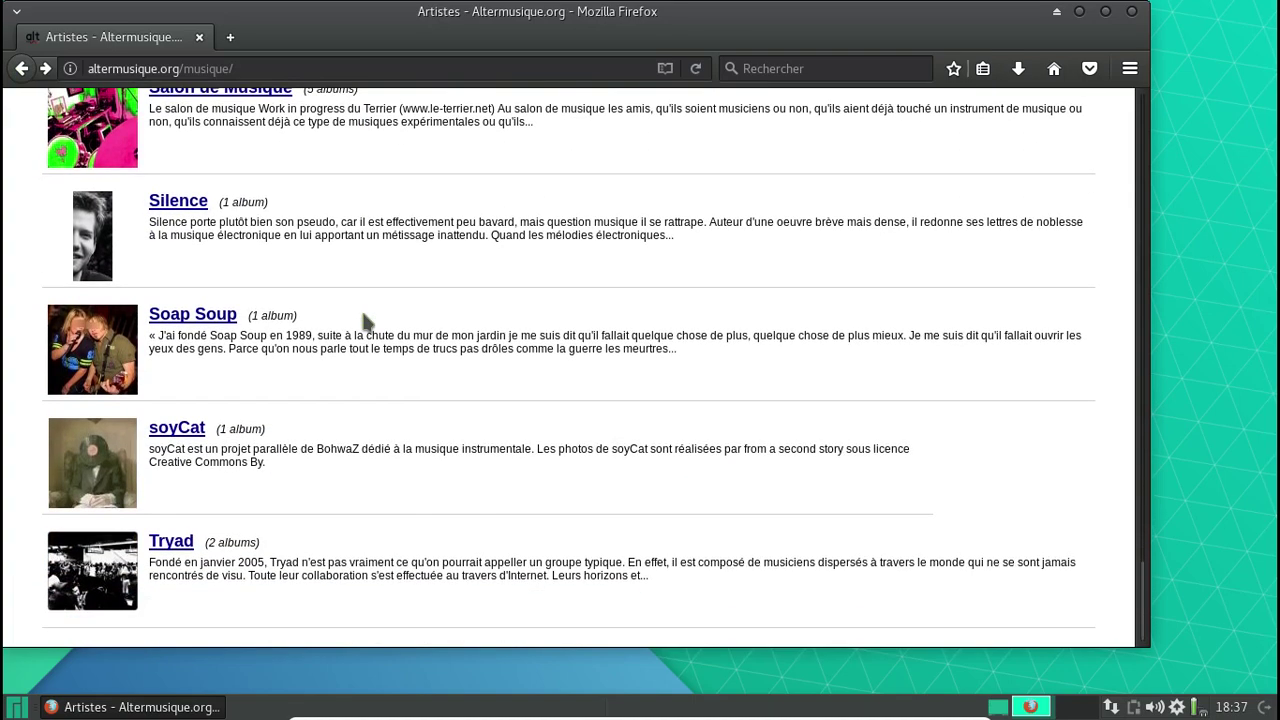
scroll(363, 320, "up", 5)
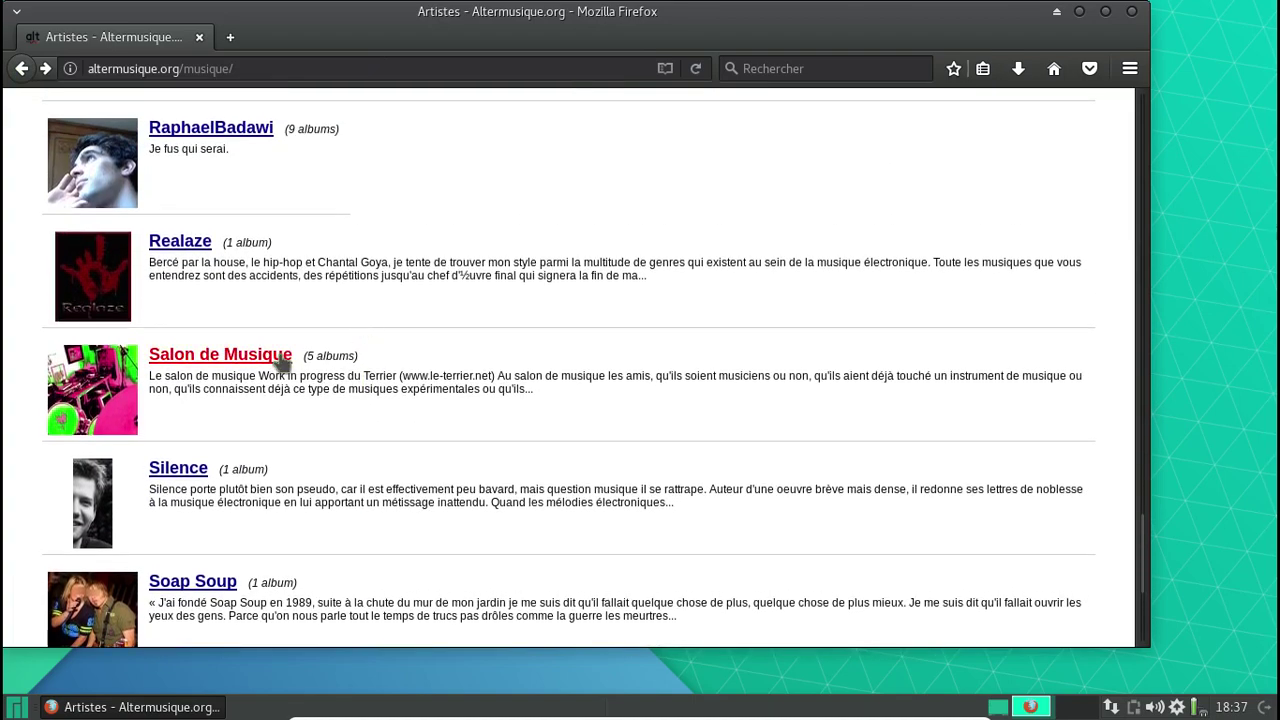
left_click(260, 362)
scroll(543, 315, "down", 4)
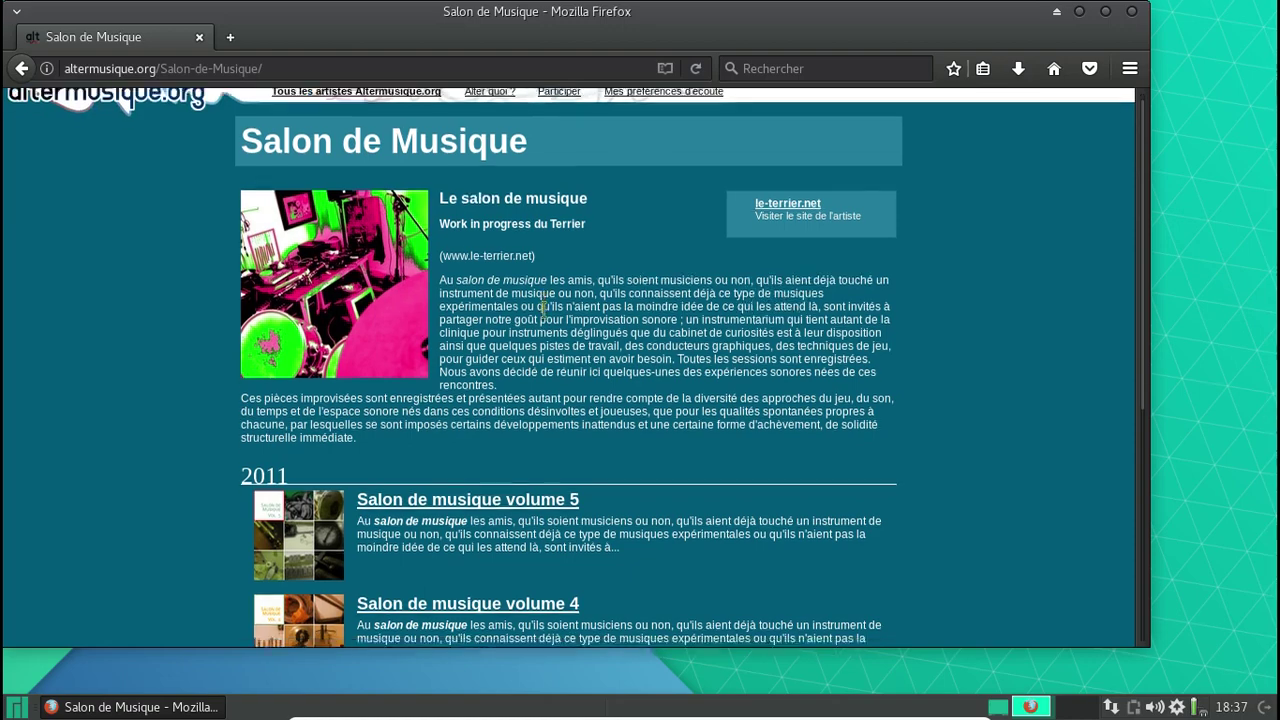
scroll(543, 312, "down", 3)
scroll(543, 310, "up", 3)
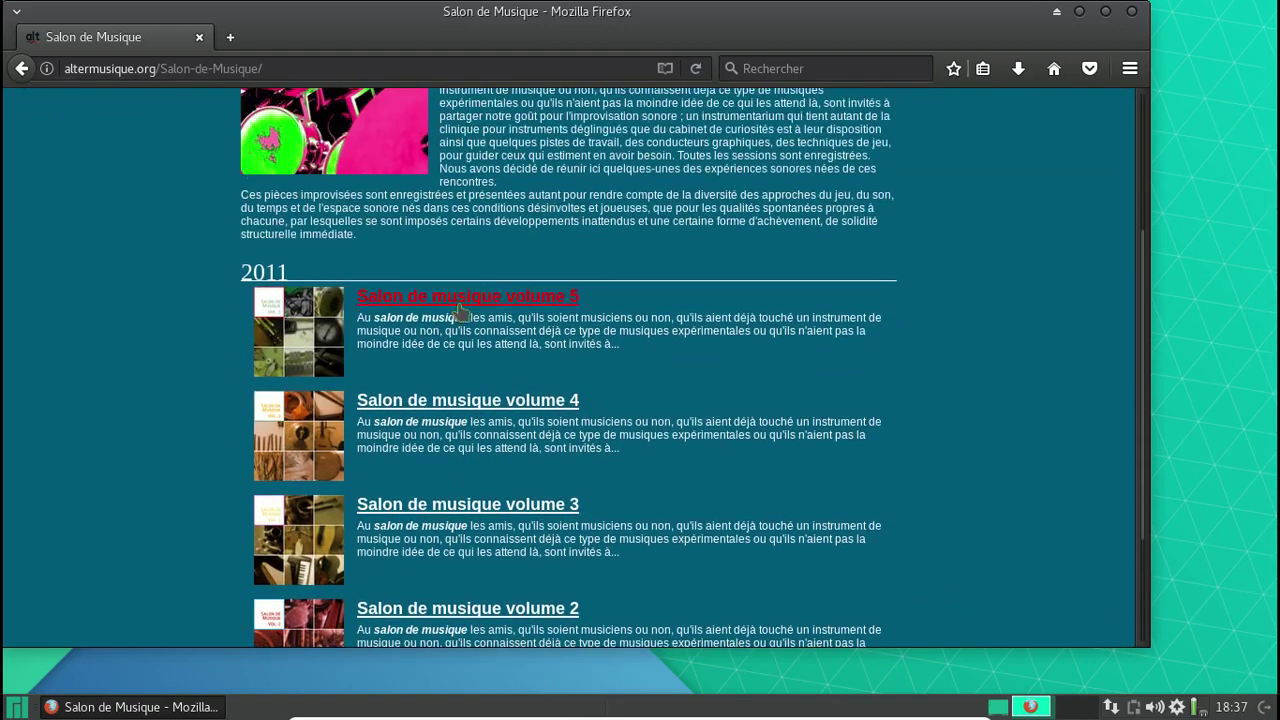
left_click(452, 300)
Download the complete album as low-quality 192kbps MP3, always saving this file type, and dismiss Firefox's data-sharing notice.
scroll(452, 308, "down", 12)
left_click(441, 558)
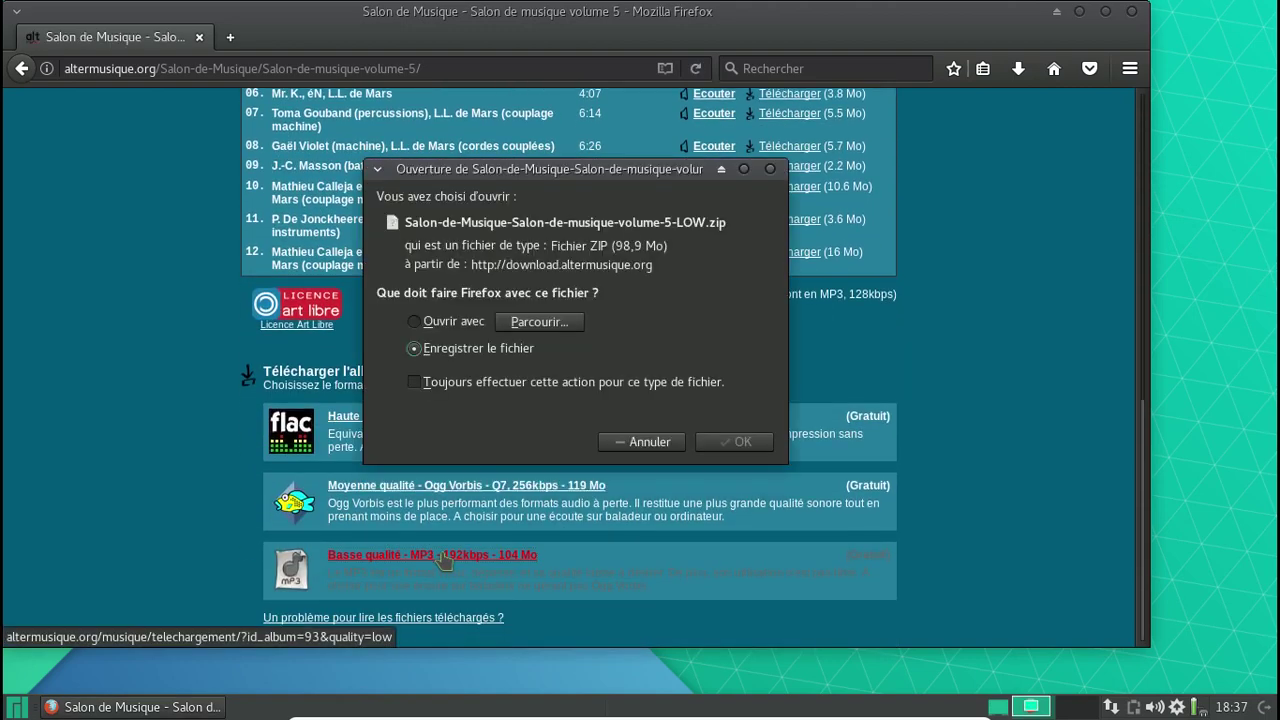
left_click(422, 388)
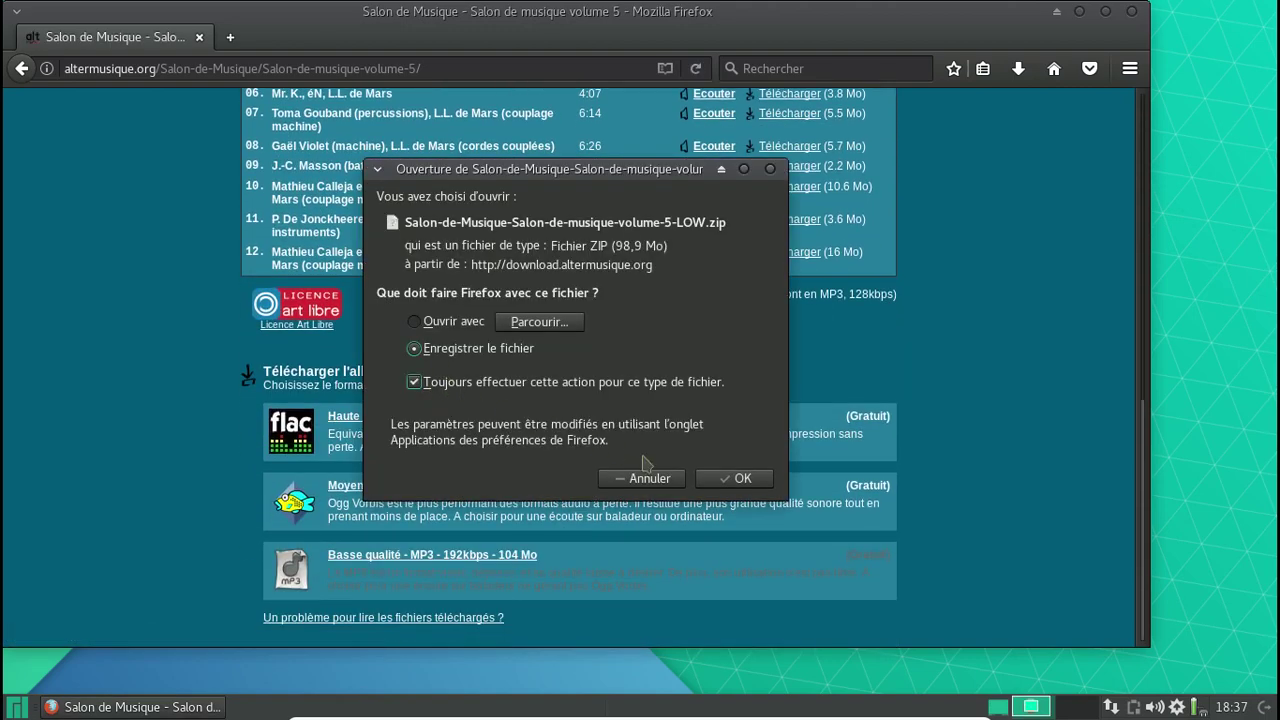
left_click(738, 479)
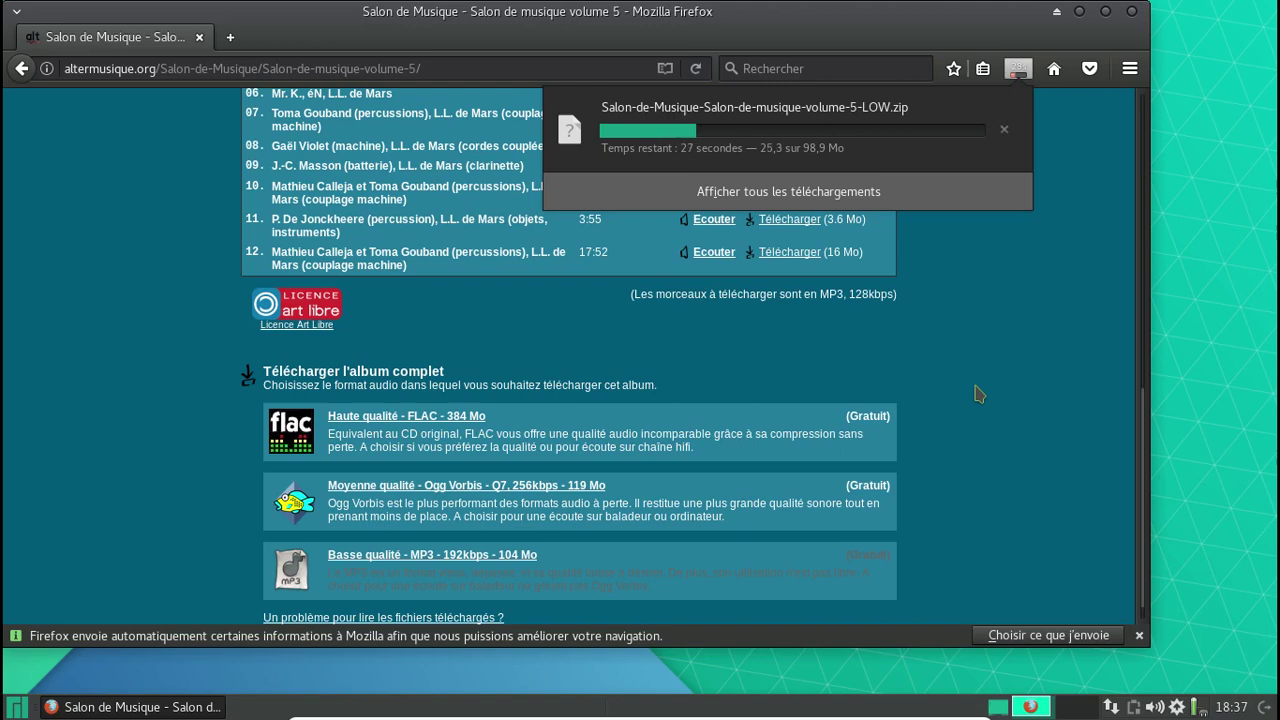
left_click(1138, 635)
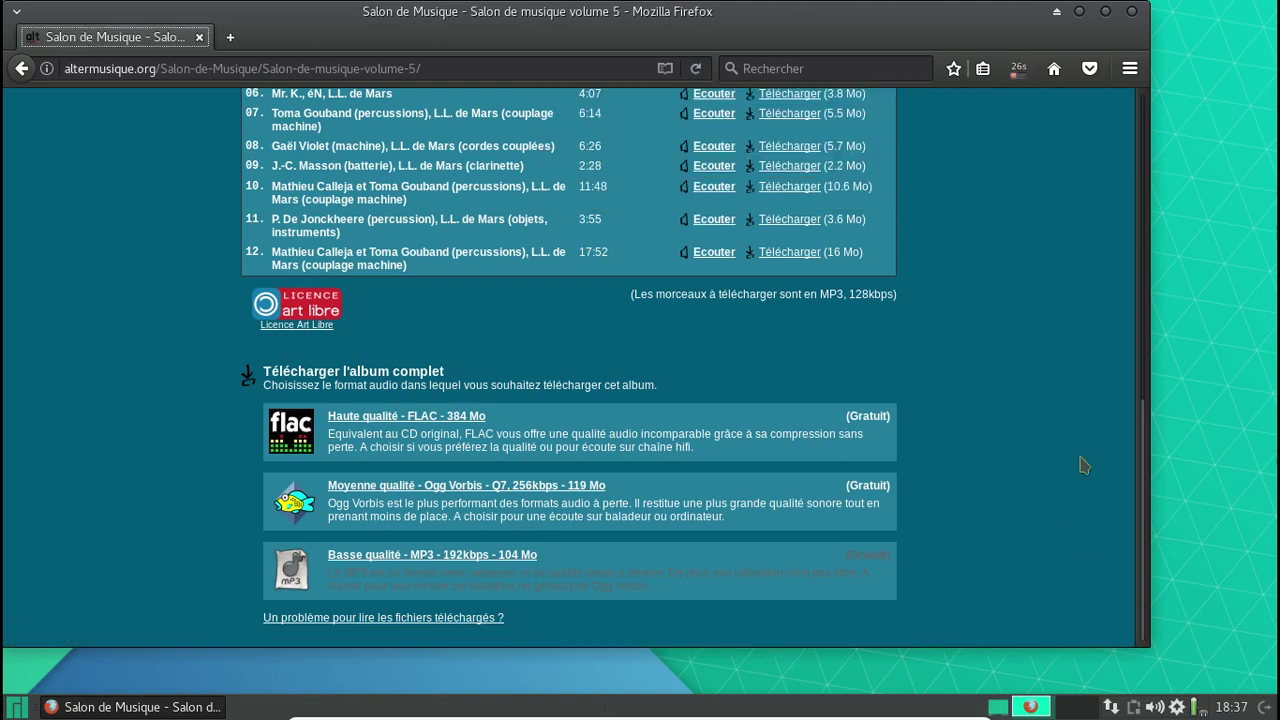
Minimize Firefox and look through the installed applications under Infographie, Internet, Multimédia and Paramètres.
left_click(1080, 11)
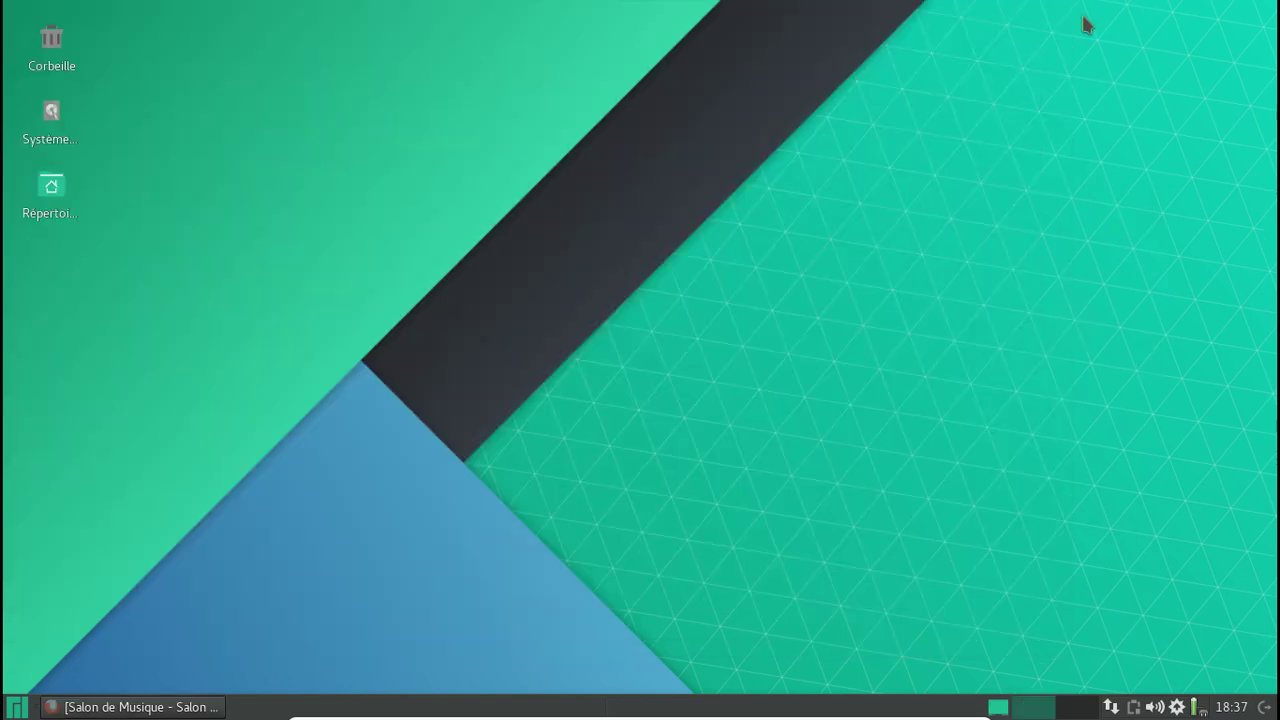
left_click(18, 707)
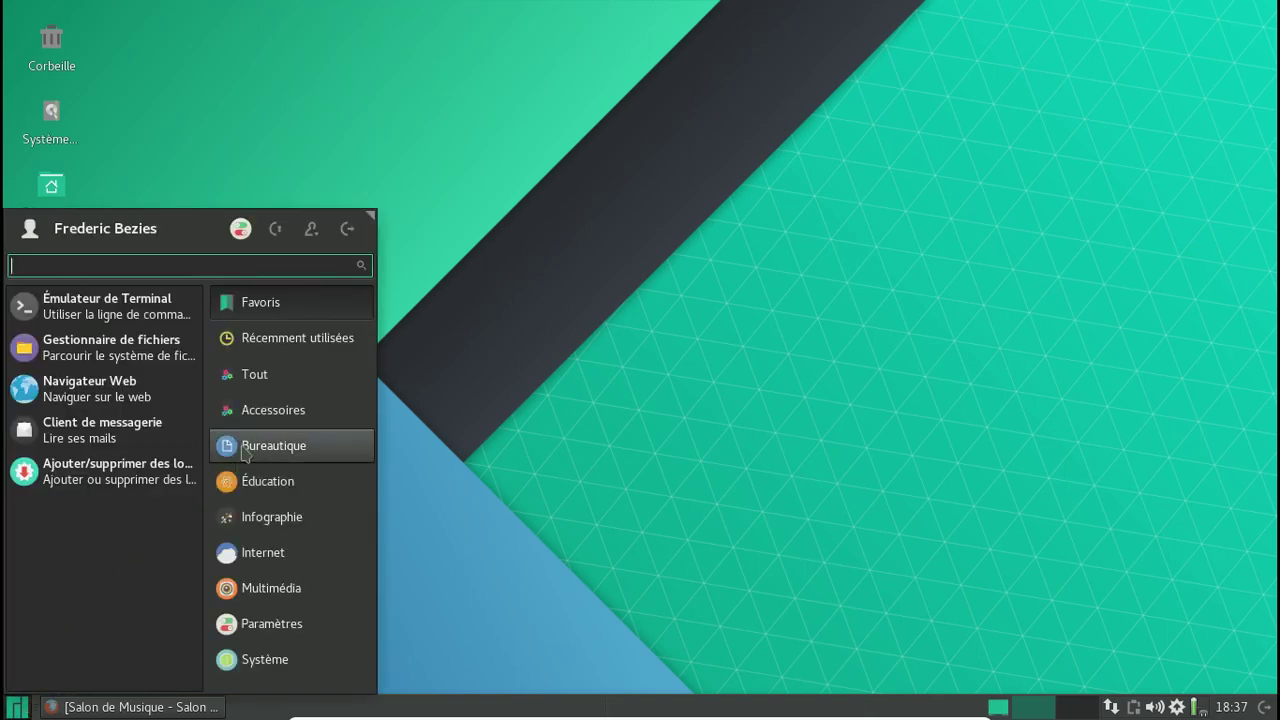
left_click(265, 528)
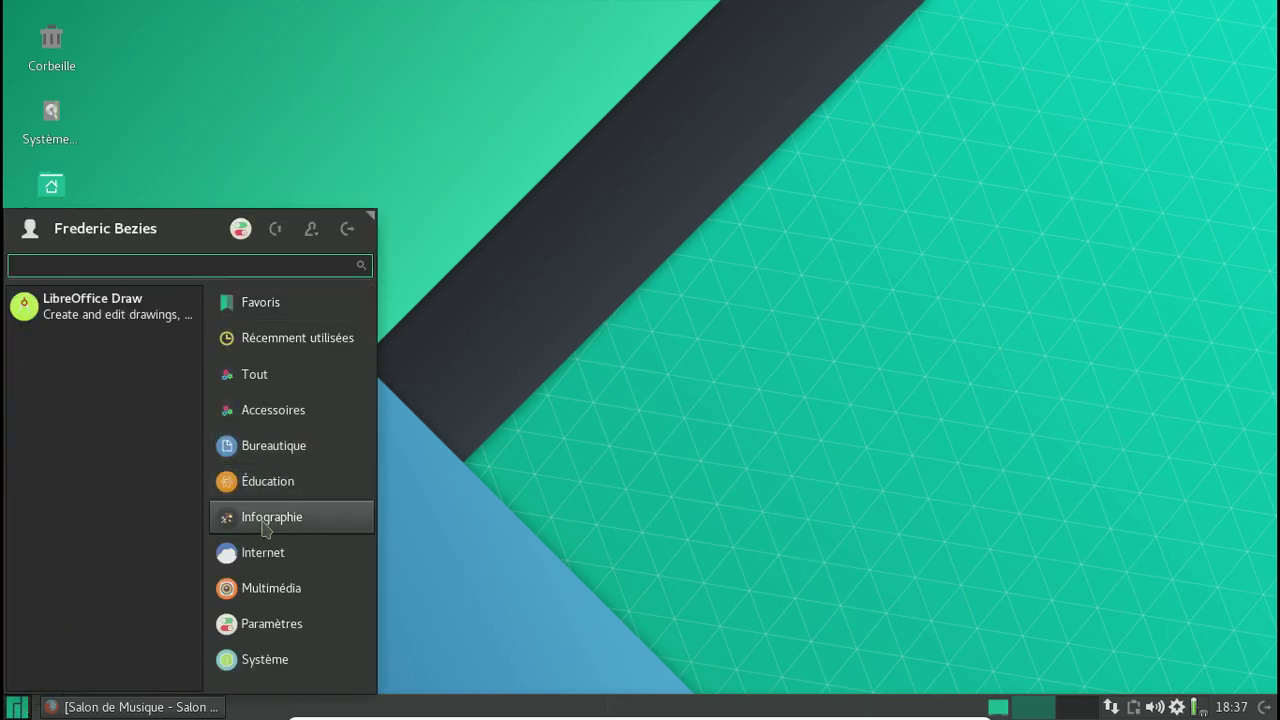
left_click(260, 560)
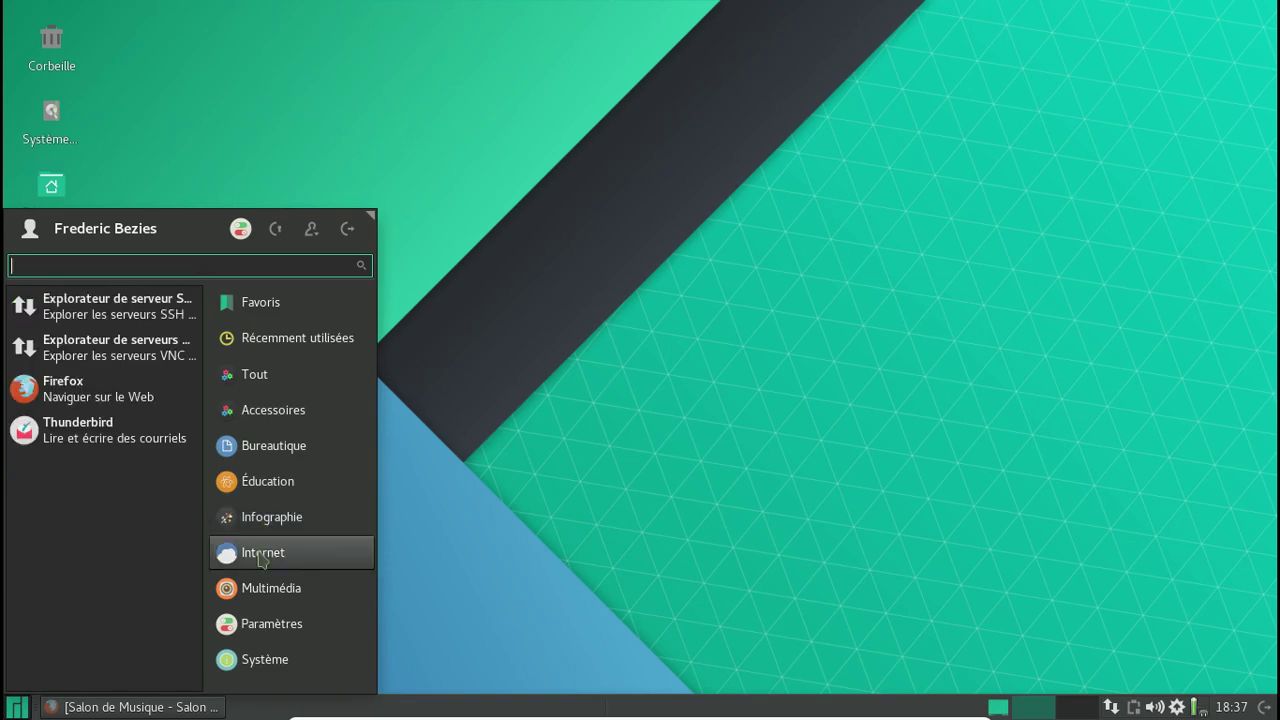
left_click(256, 590)
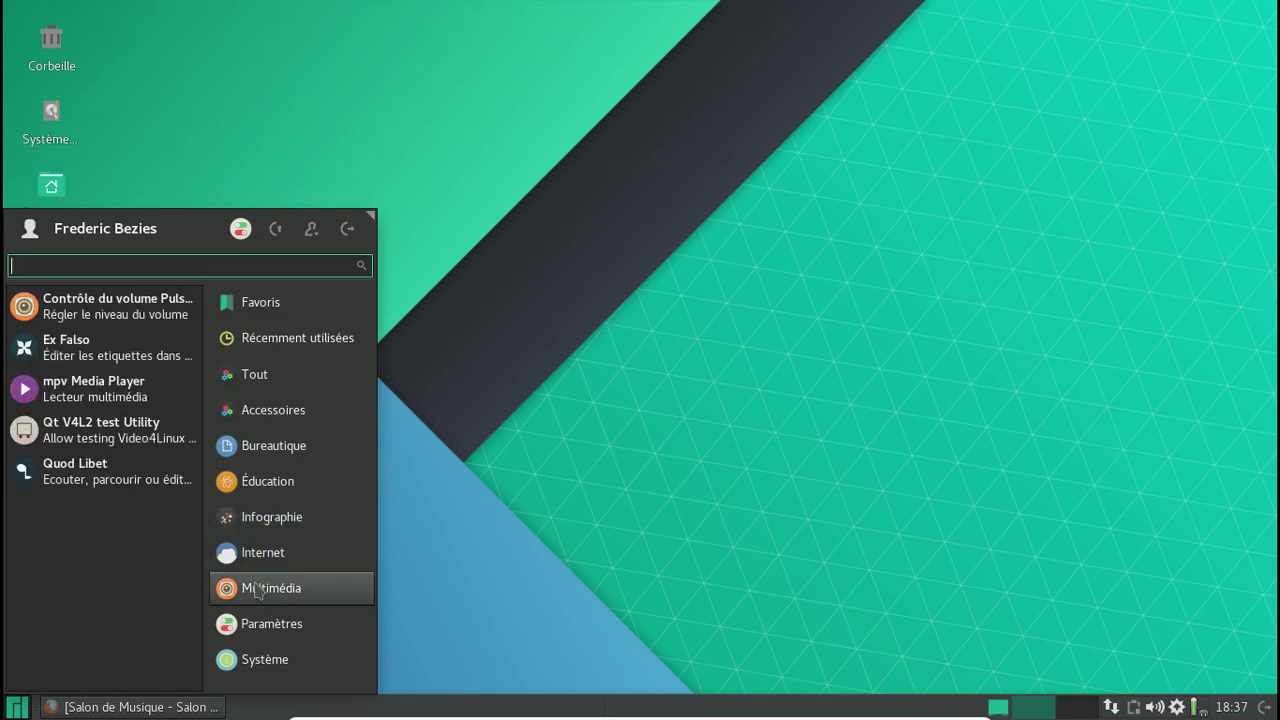
left_click(250, 635)
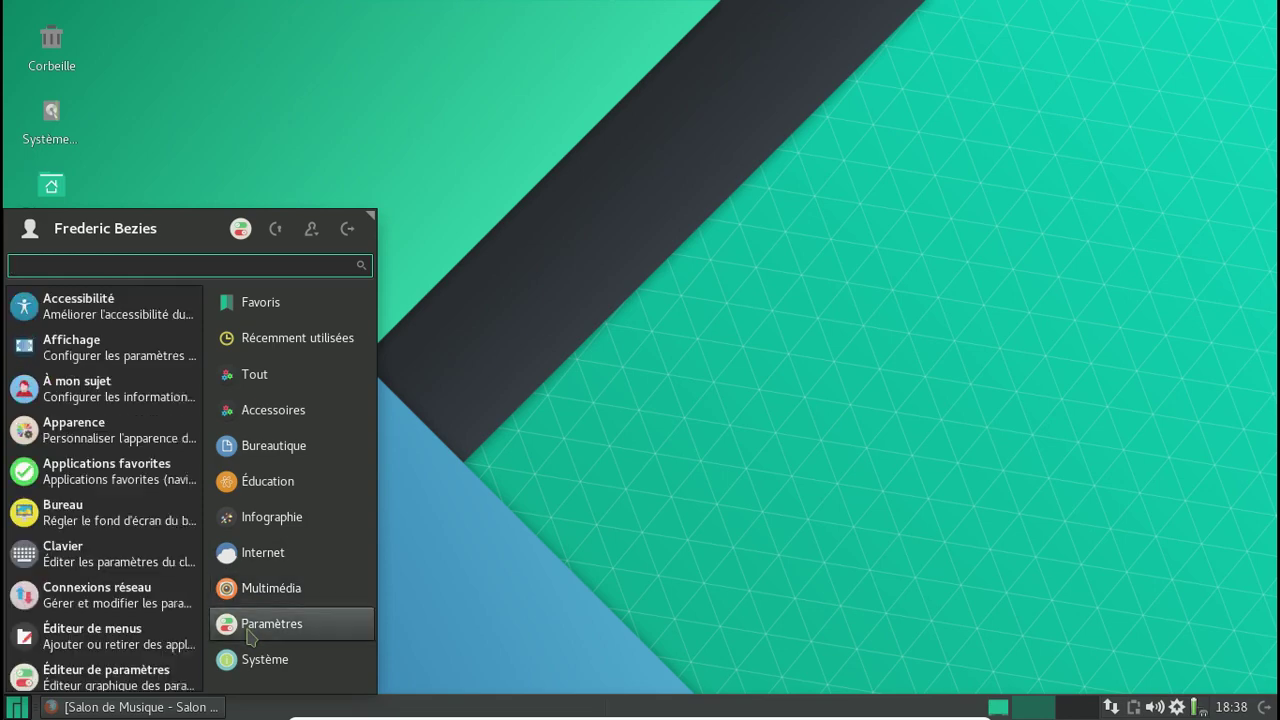
Launch Manjaro Hello from the Système applications.
left_click(246, 660)
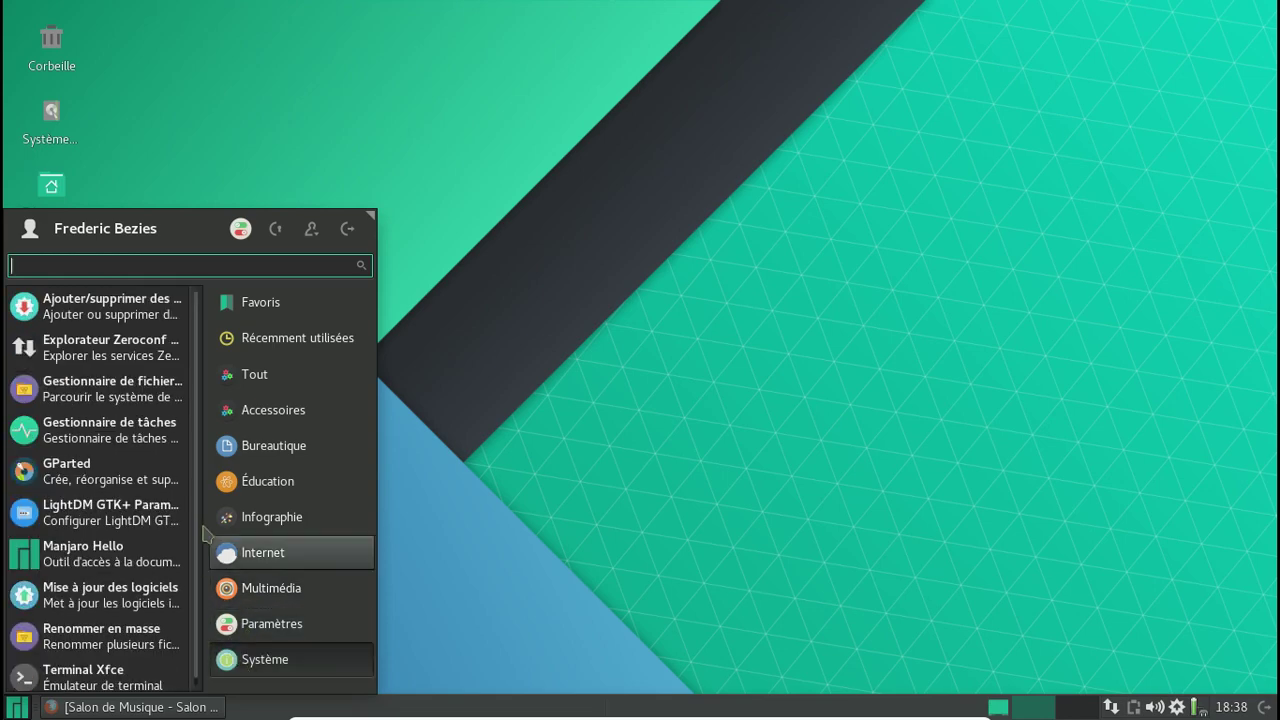
scroll(203, 570, "down", 1)
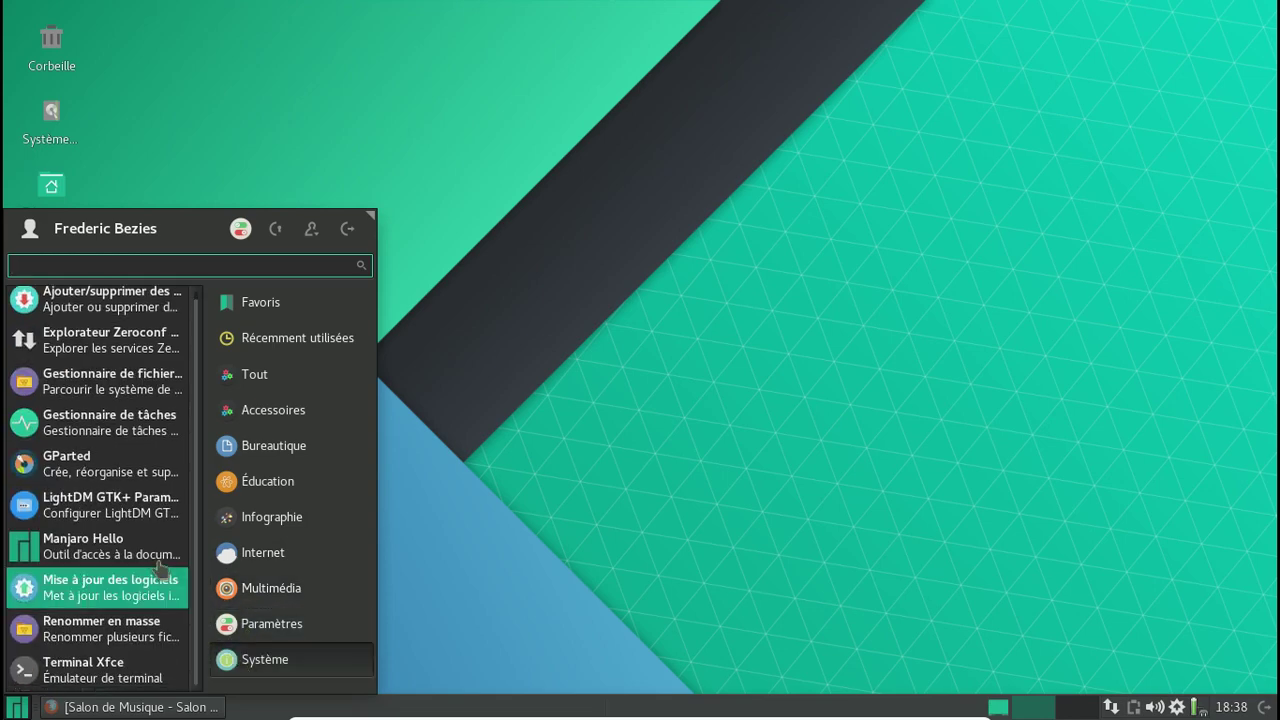
left_click(155, 565)
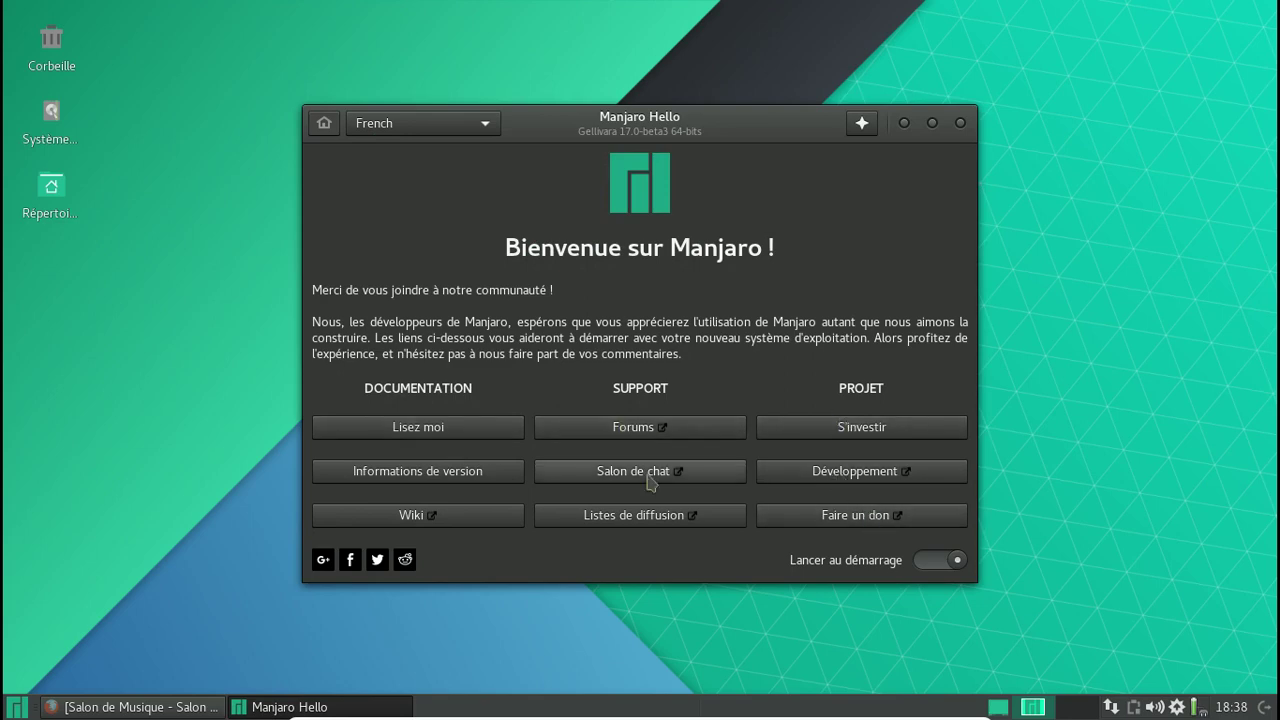
Open the Salon de chat link, close its Kiwi IRC page, and return to Manjaro Hello.
left_click(597, 476)
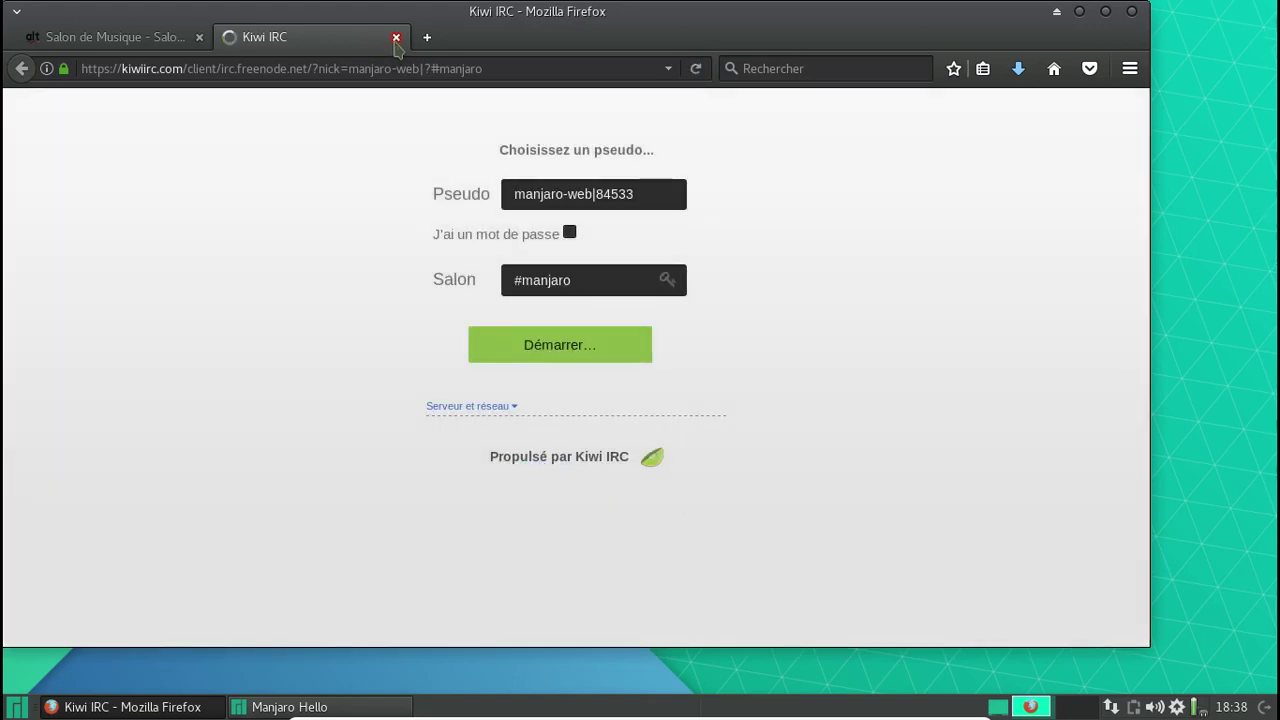
left_click(396, 38)
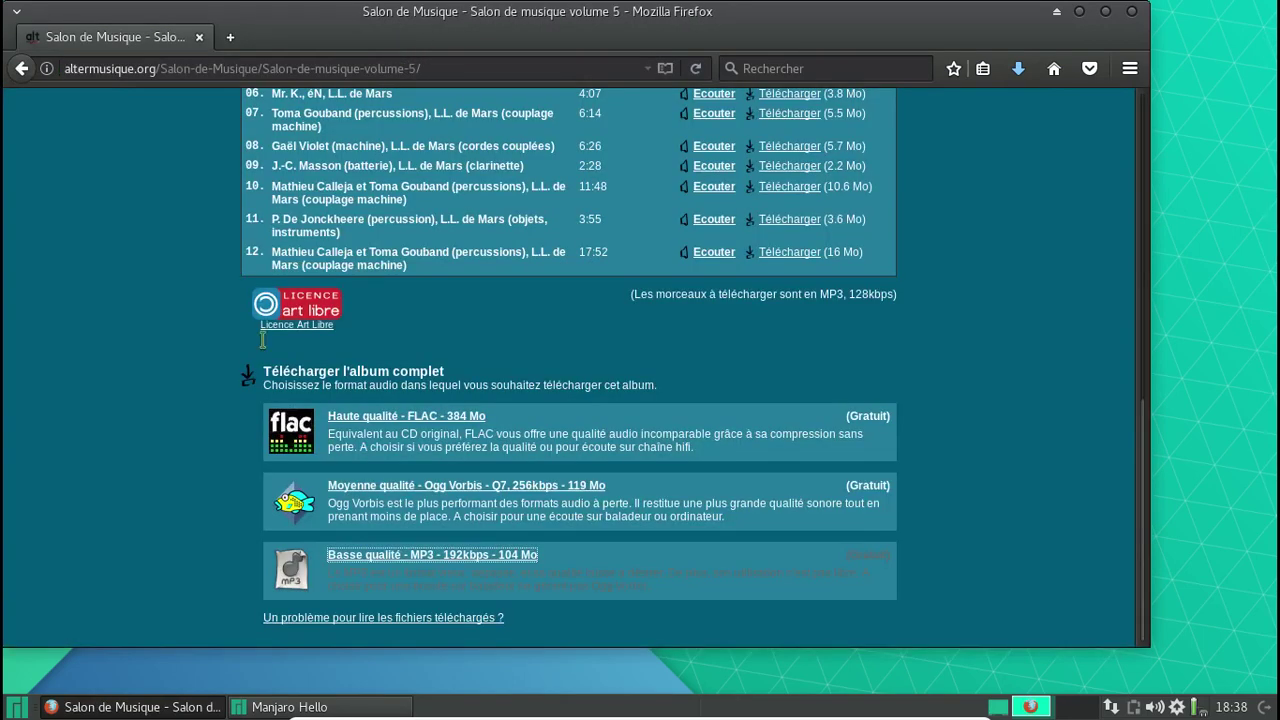
left_click(289, 707)
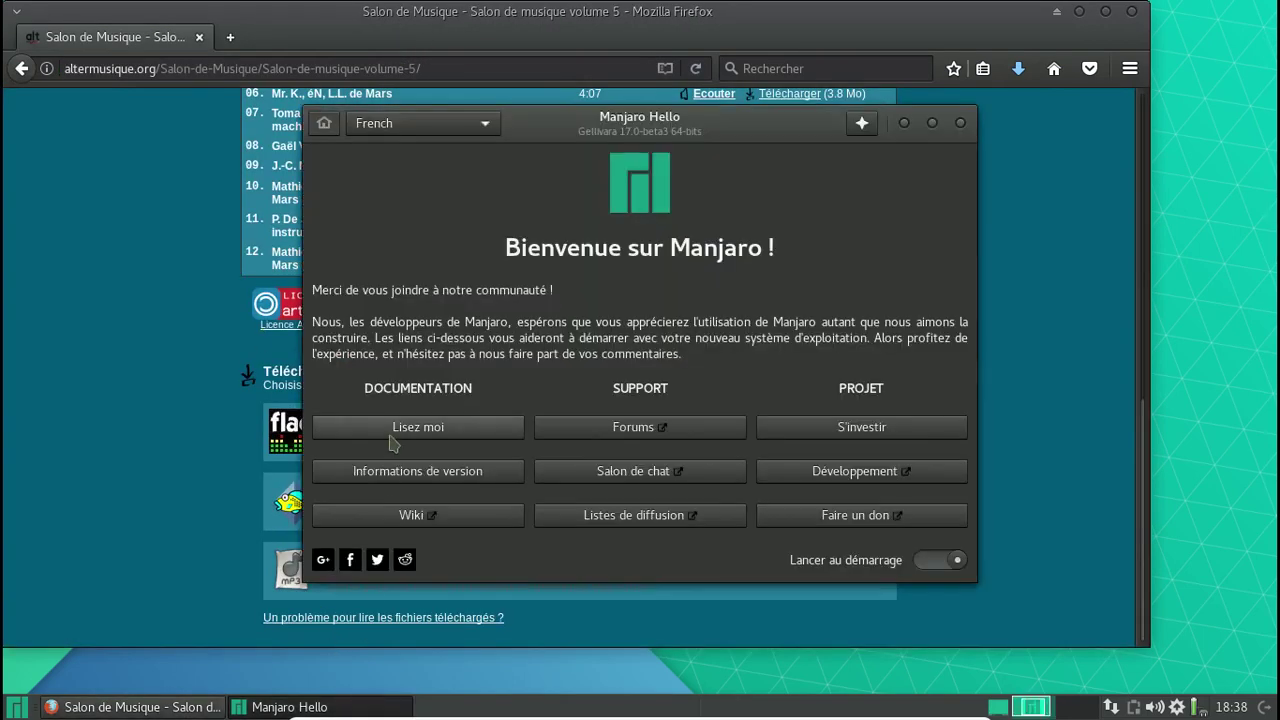
View the Informations de version page and the Développement page on GitHub, and return to the Manjaro Hello welcome page.
left_click(401, 484)
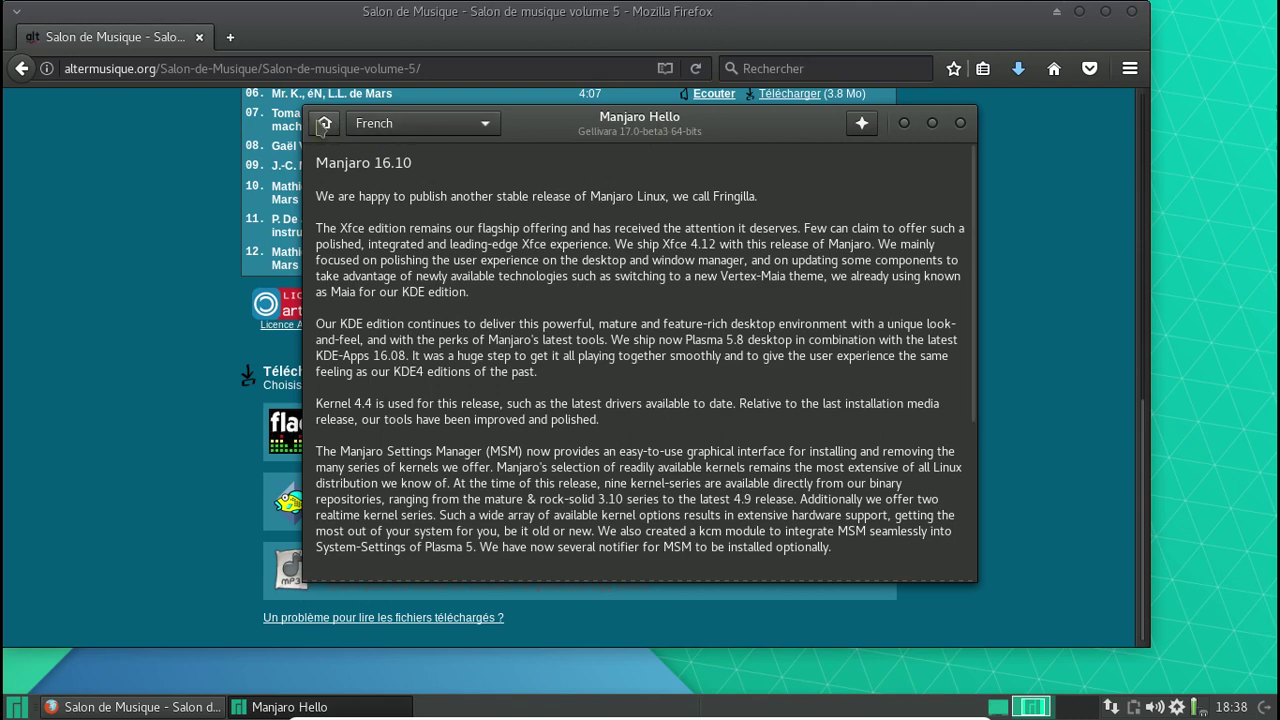
left_click(323, 124)
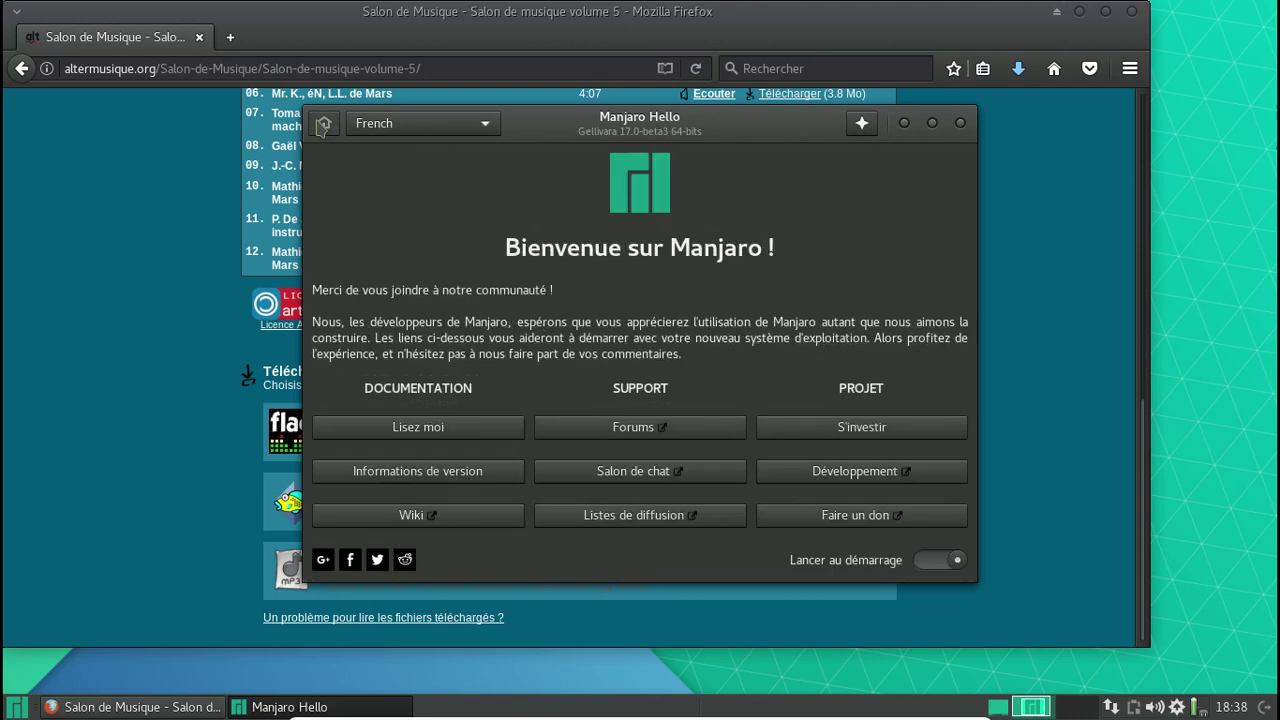
left_click(840, 472)
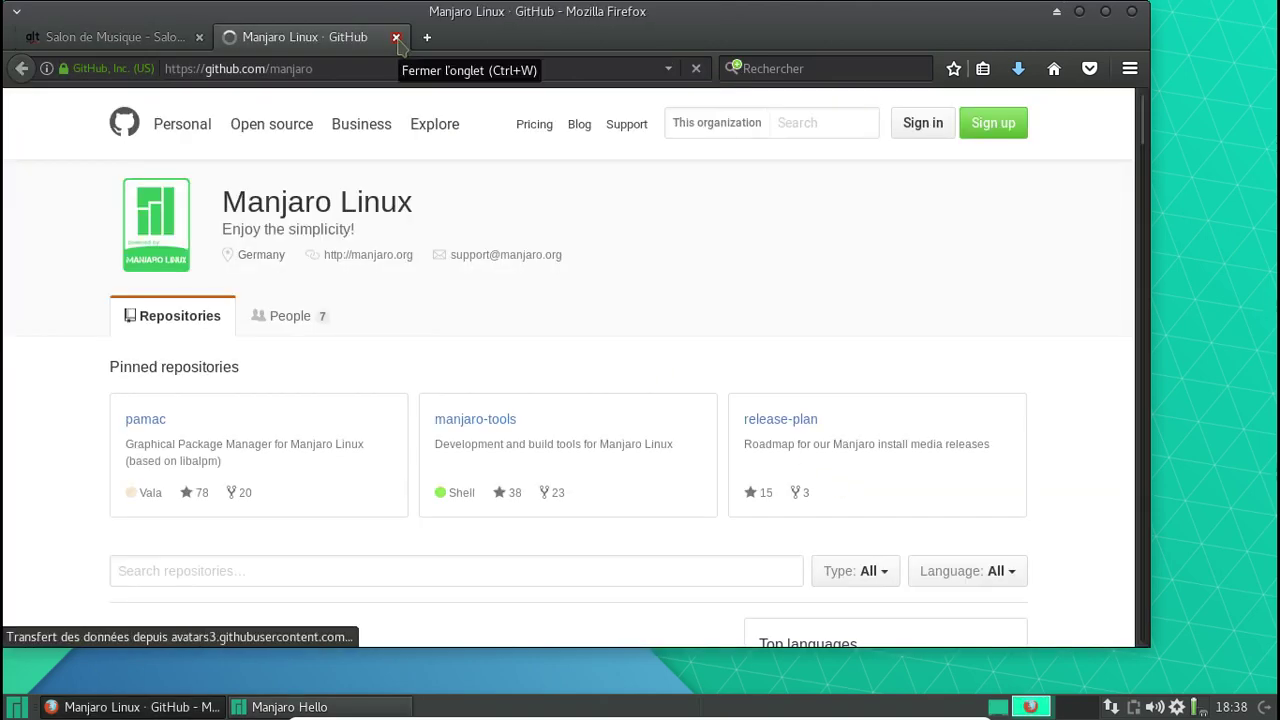
left_click(384, 708)
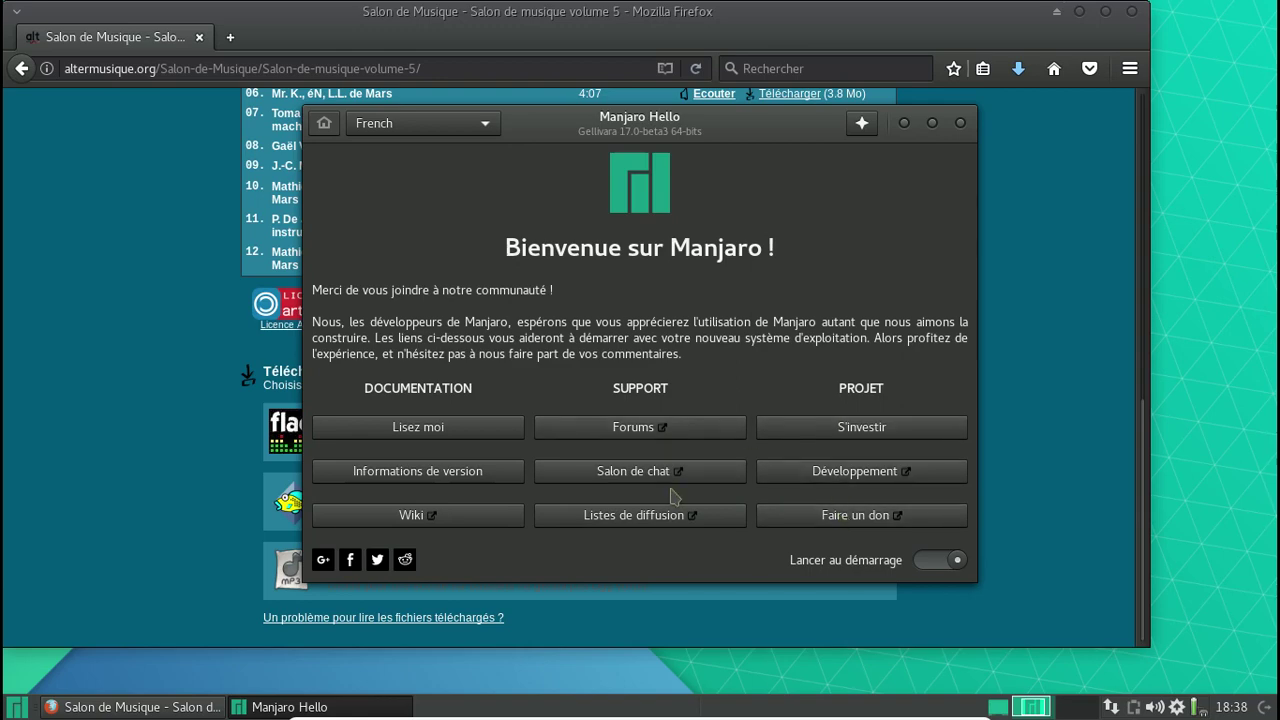
Read the Lisez moi document in Manjaro Hello through to its end.
left_click(437, 436)
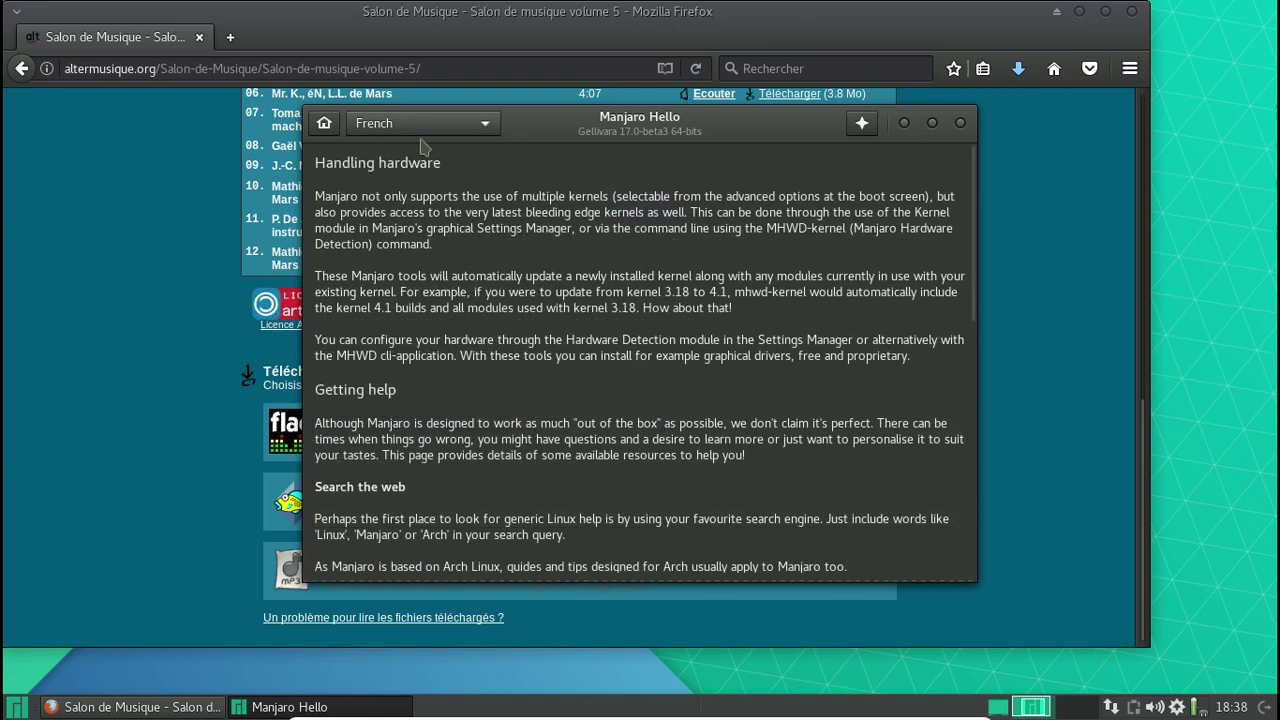
scroll(636, 250, "down", 5)
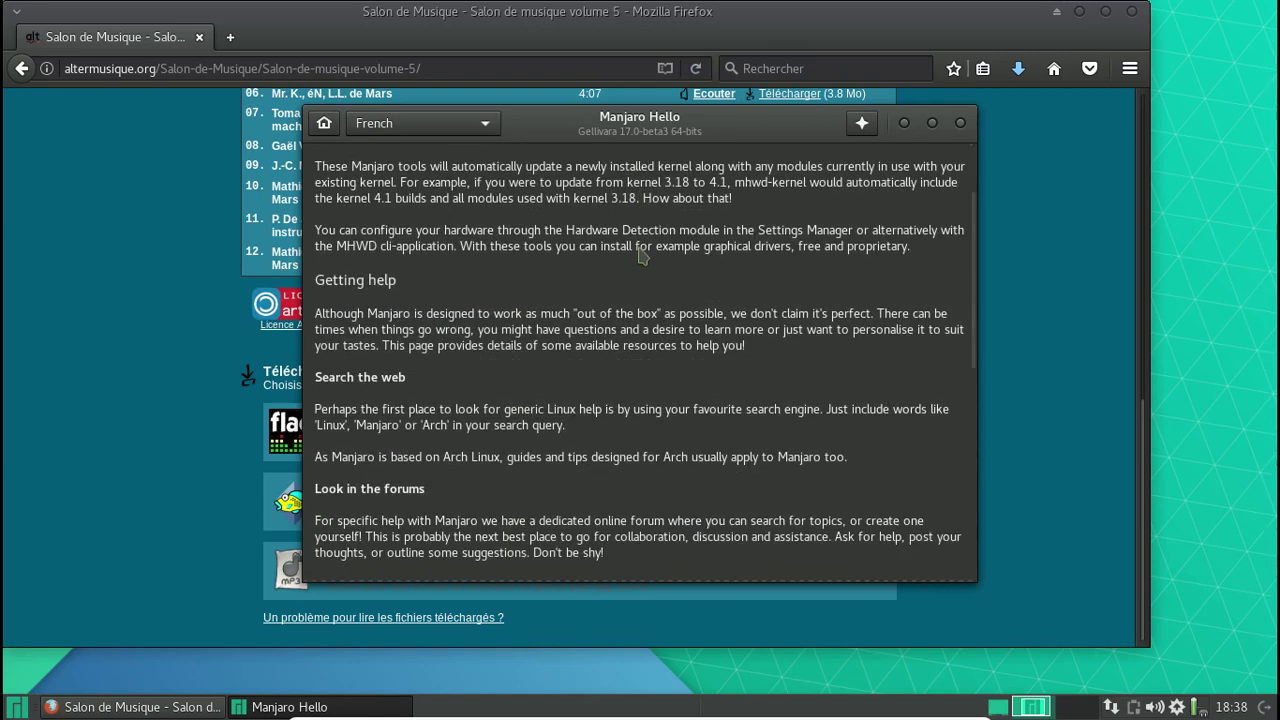
scroll(640, 257, "down", 5)
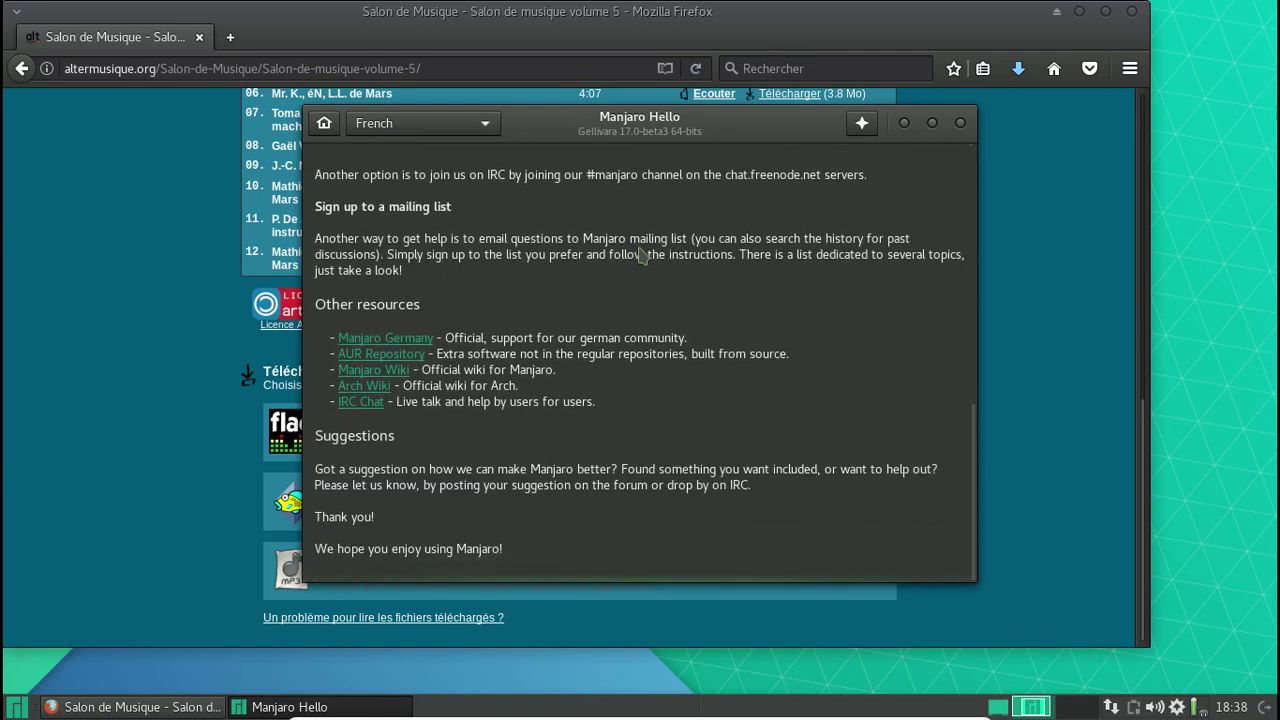
Switch the Manjaro Hello language to German, and set it back to French.
left_click(393, 124)
left_click(393, 126)
left_click(393, 126)
left_click(393, 96)
left_click(406, 128)
left_click(410, 182)
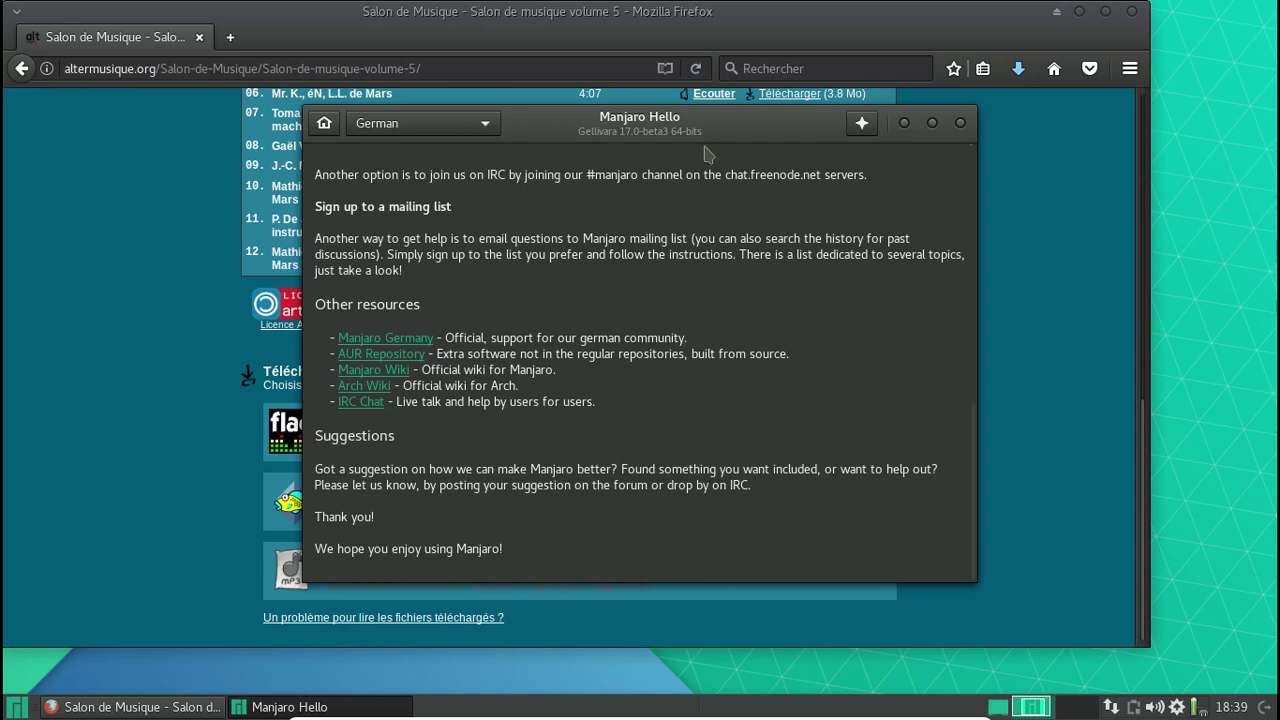
left_click(375, 124)
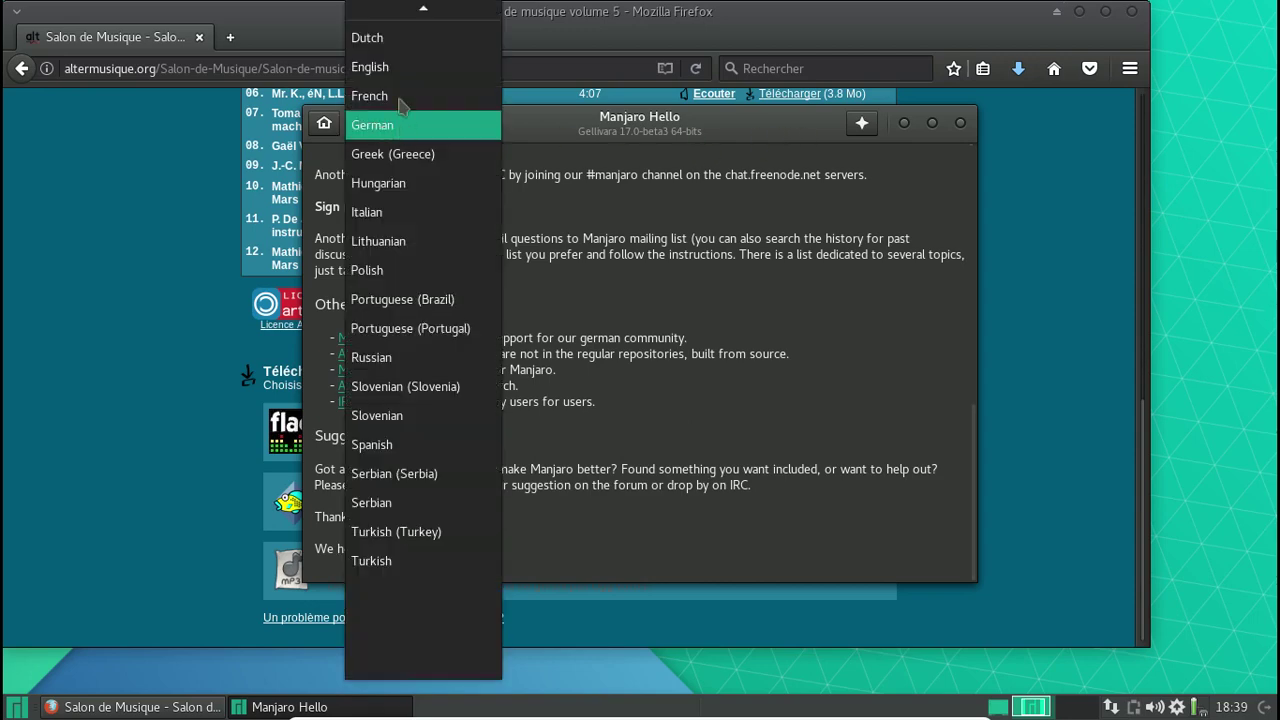
left_click(398, 96)
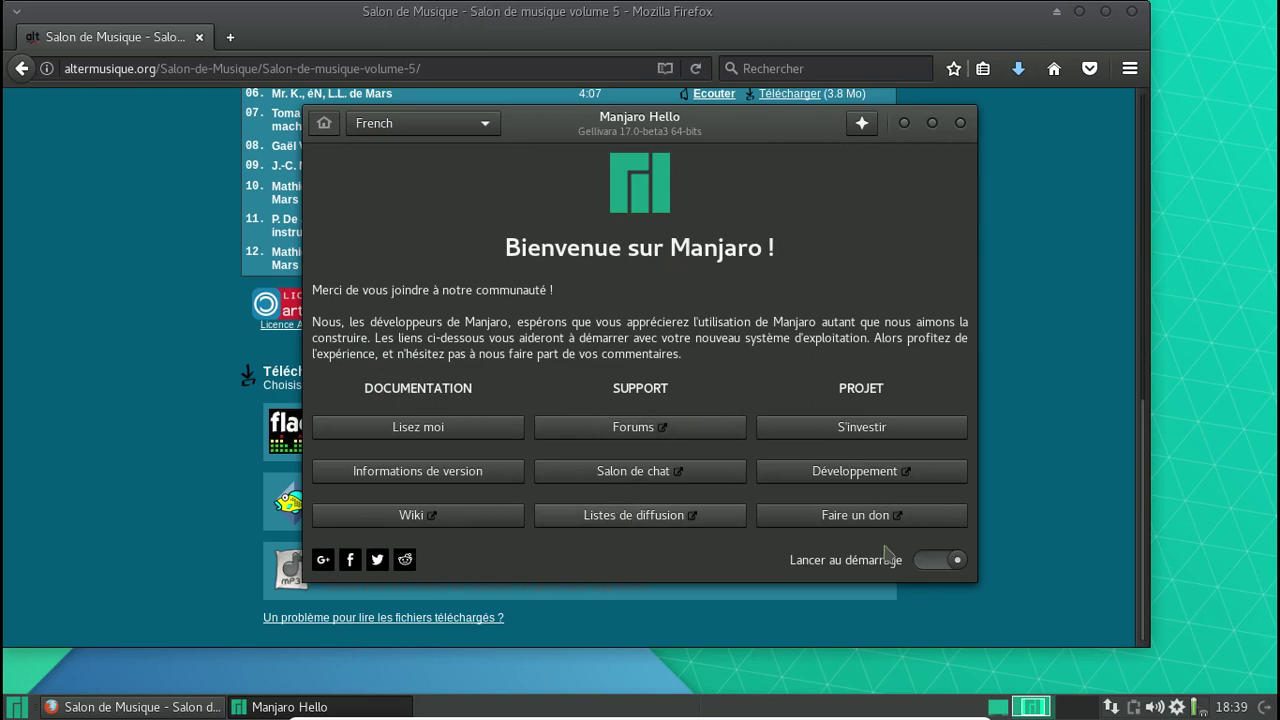
Close Manjaro Hello and Firefox, and open the Téléchargements folder from the home directory.
left_click(960, 123)
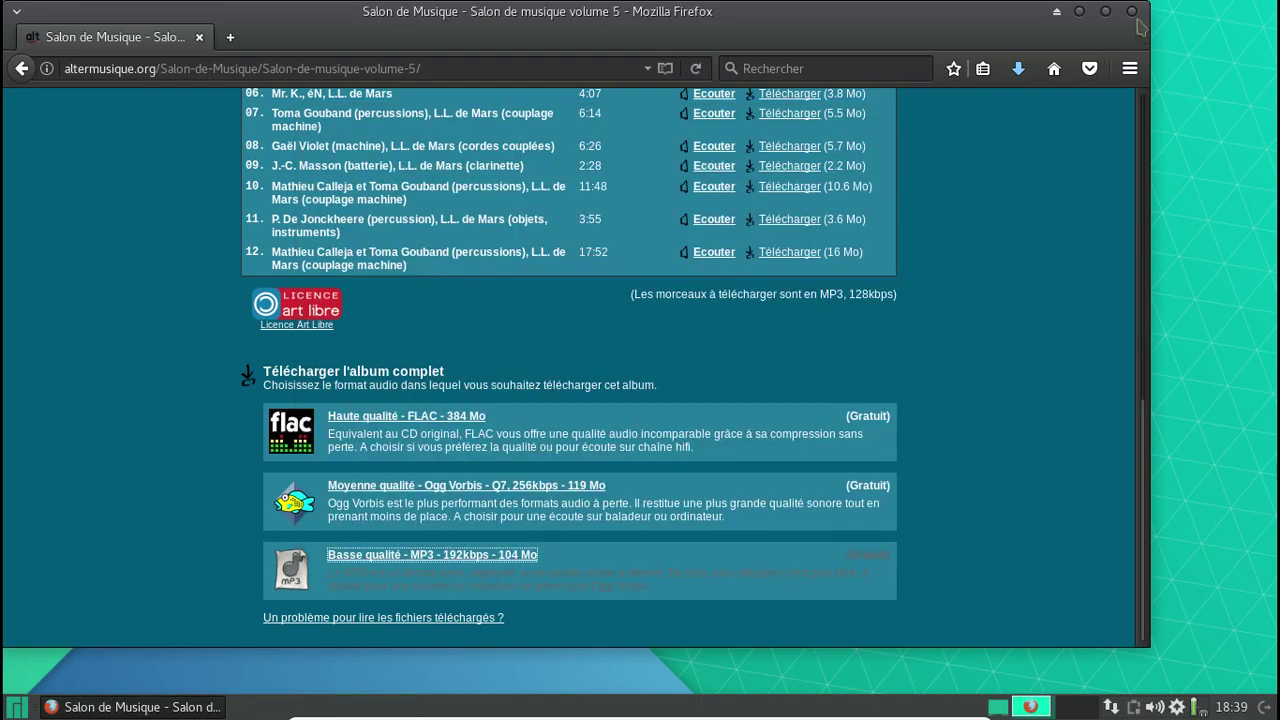
key("ctrl+q")
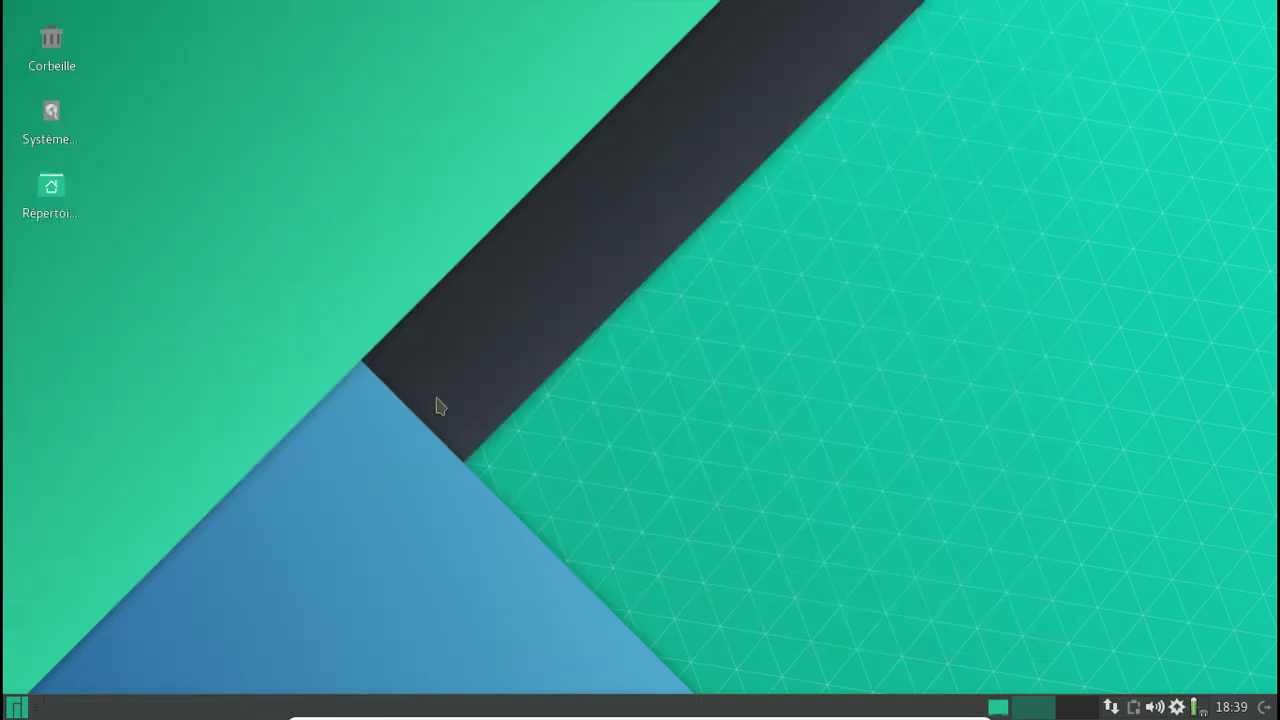
double_click(52, 190)
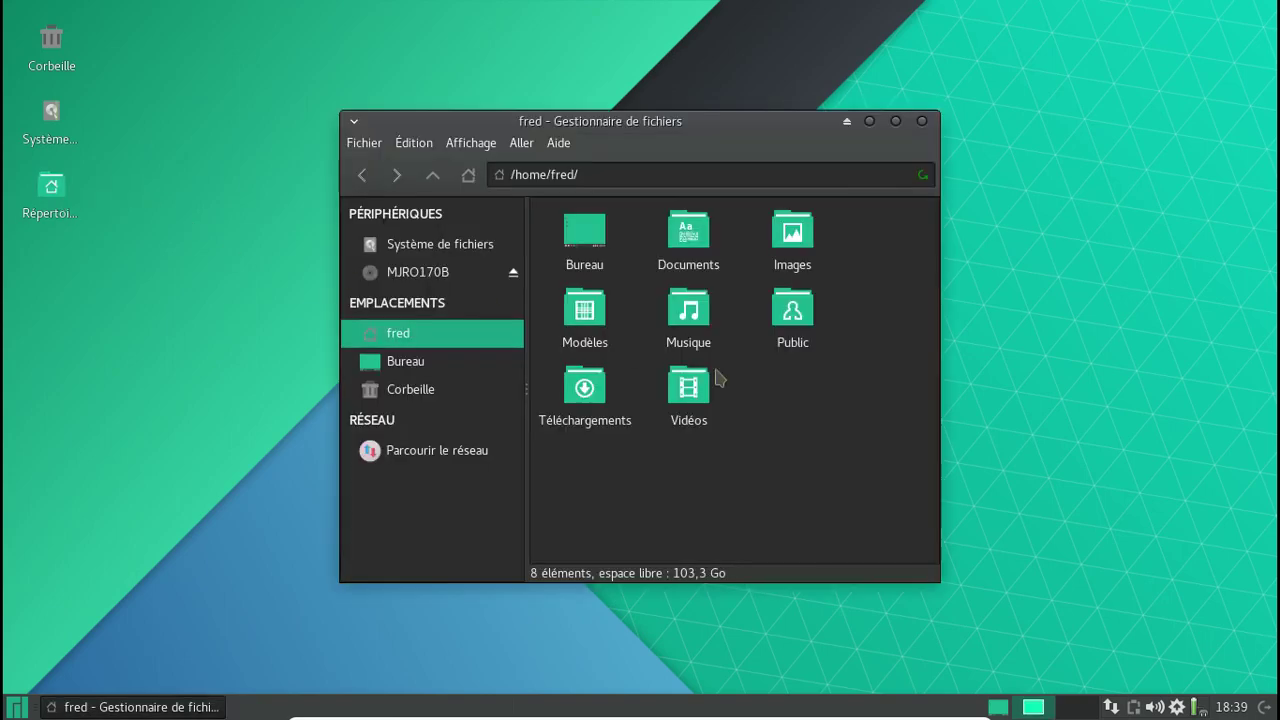
double_click(590, 390)
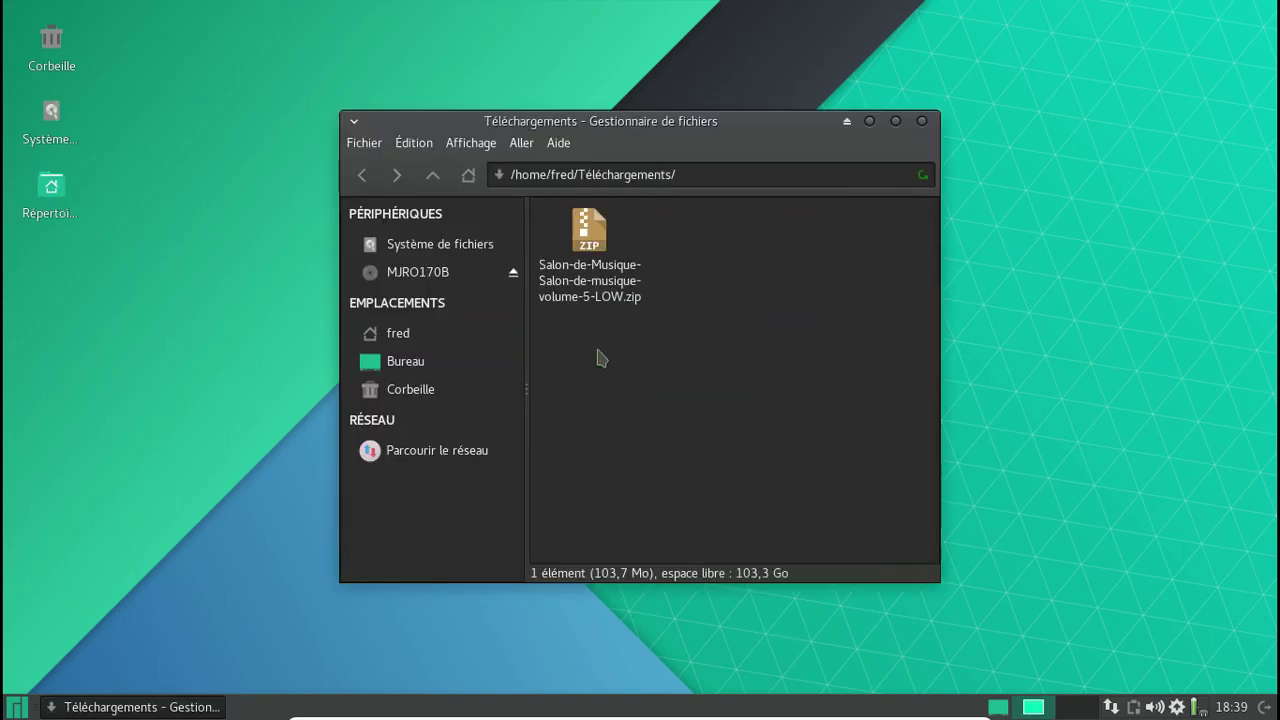
Check the actions offered for the Salon-de-Musique ZIP file for an extraction option.
left_click(600, 292)
right_click(600, 292)
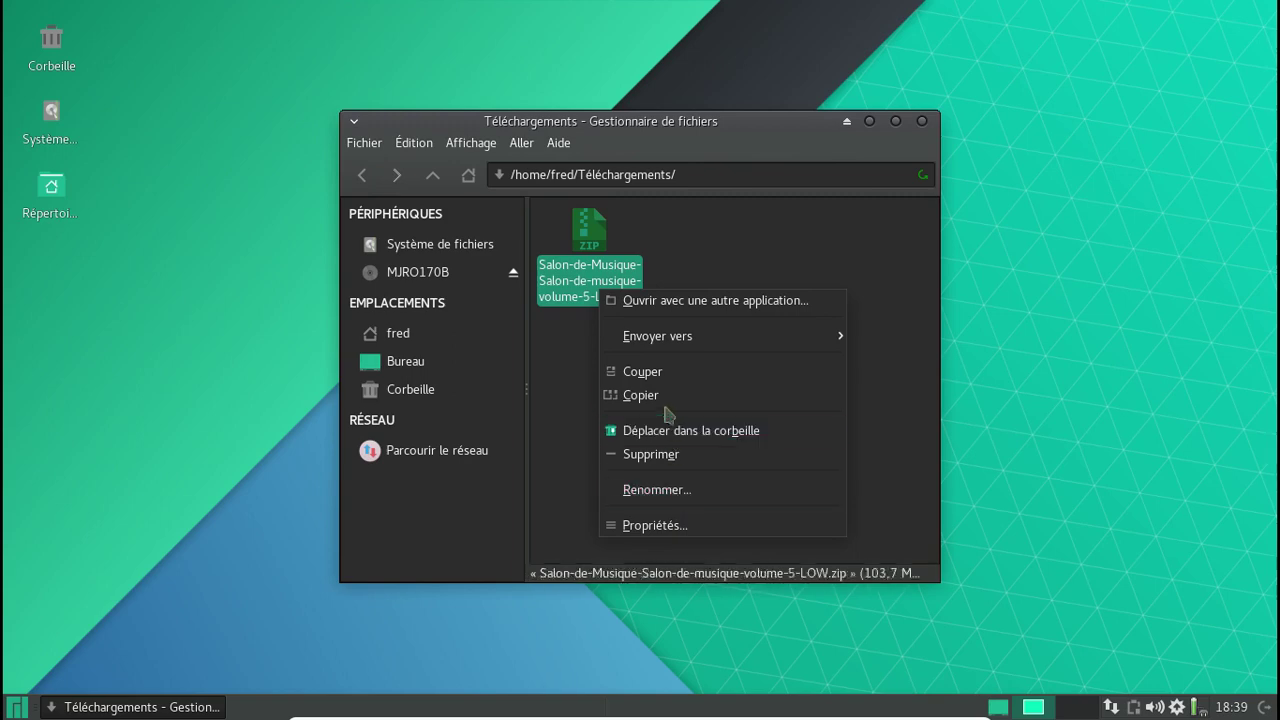
left_click(566, 348)
right_click(578, 281)
mouse_move(673, 337)
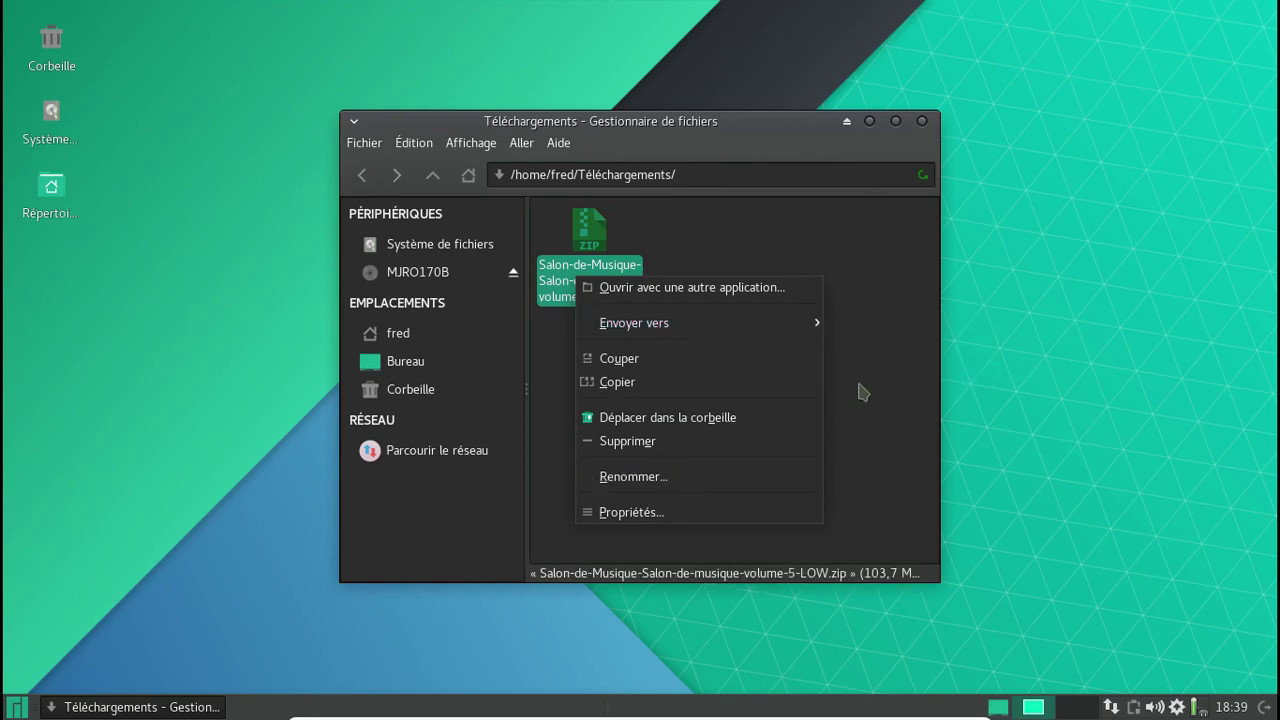
left_click(702, 303)
right_click(594, 232)
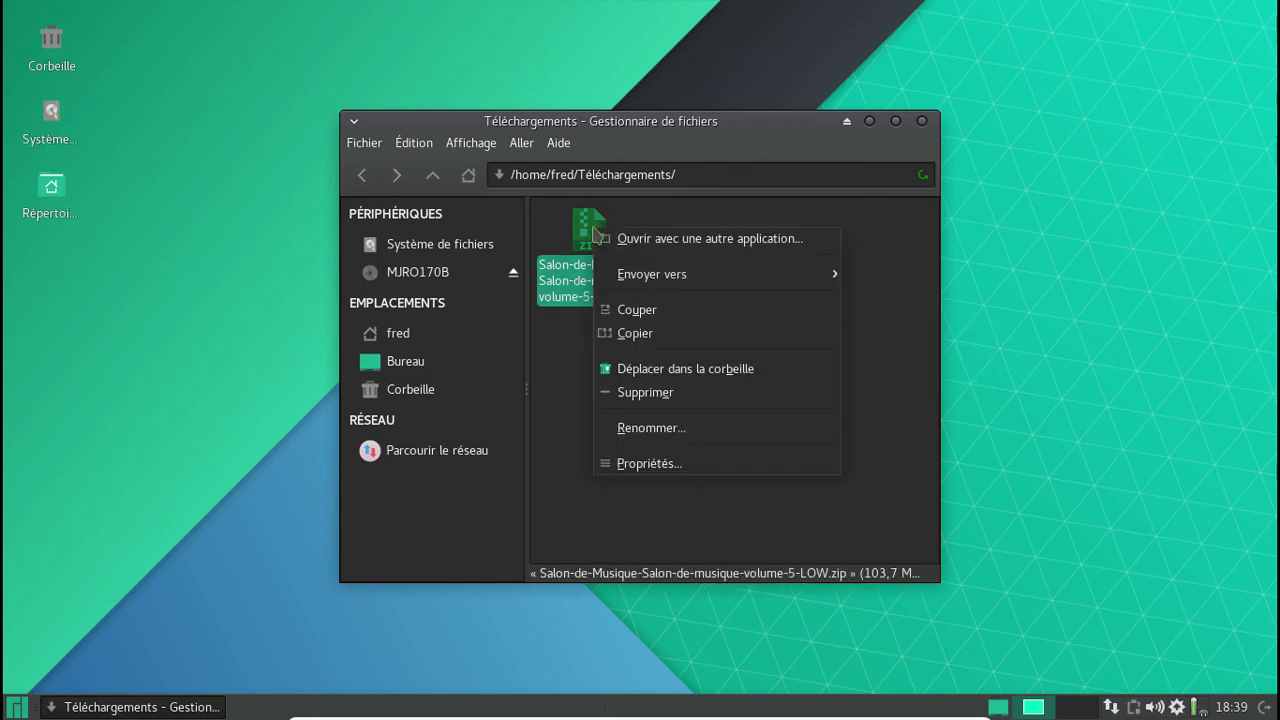
left_click(668, 220)
Search the package manager for xarch and install xarchiver, authenticating with the account password.
left_click(17, 707)
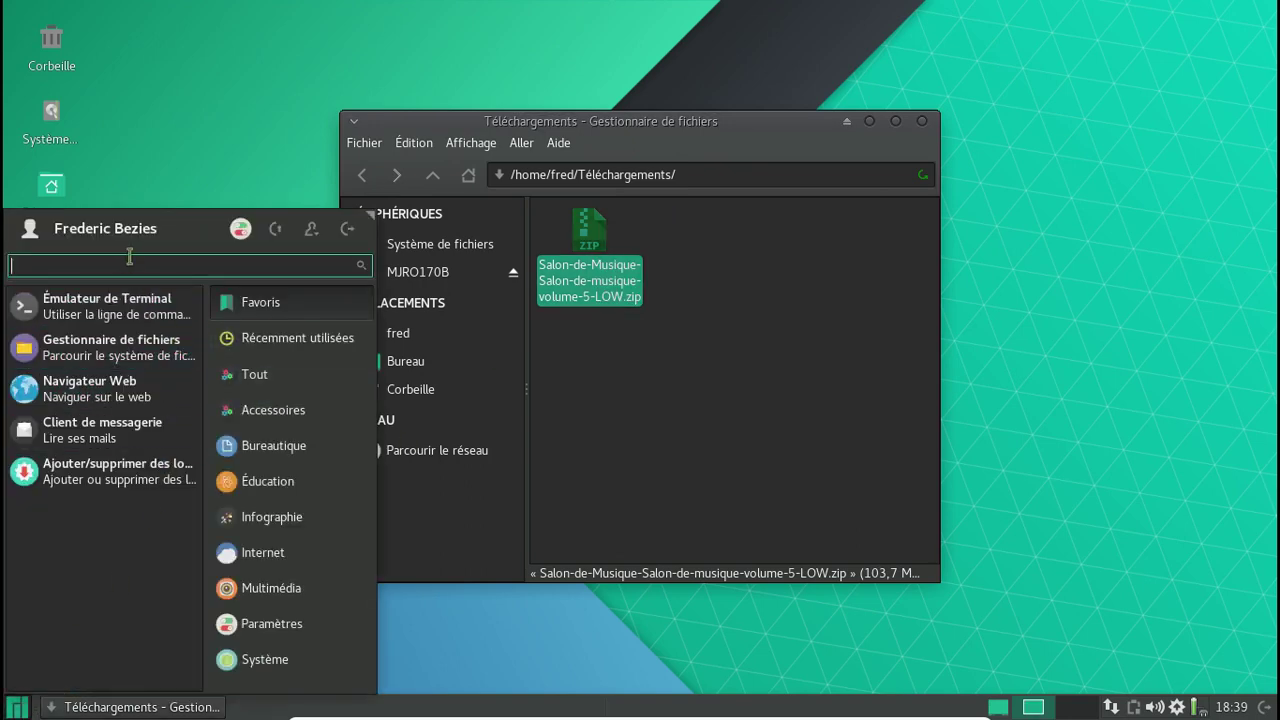
left_click(92, 476)
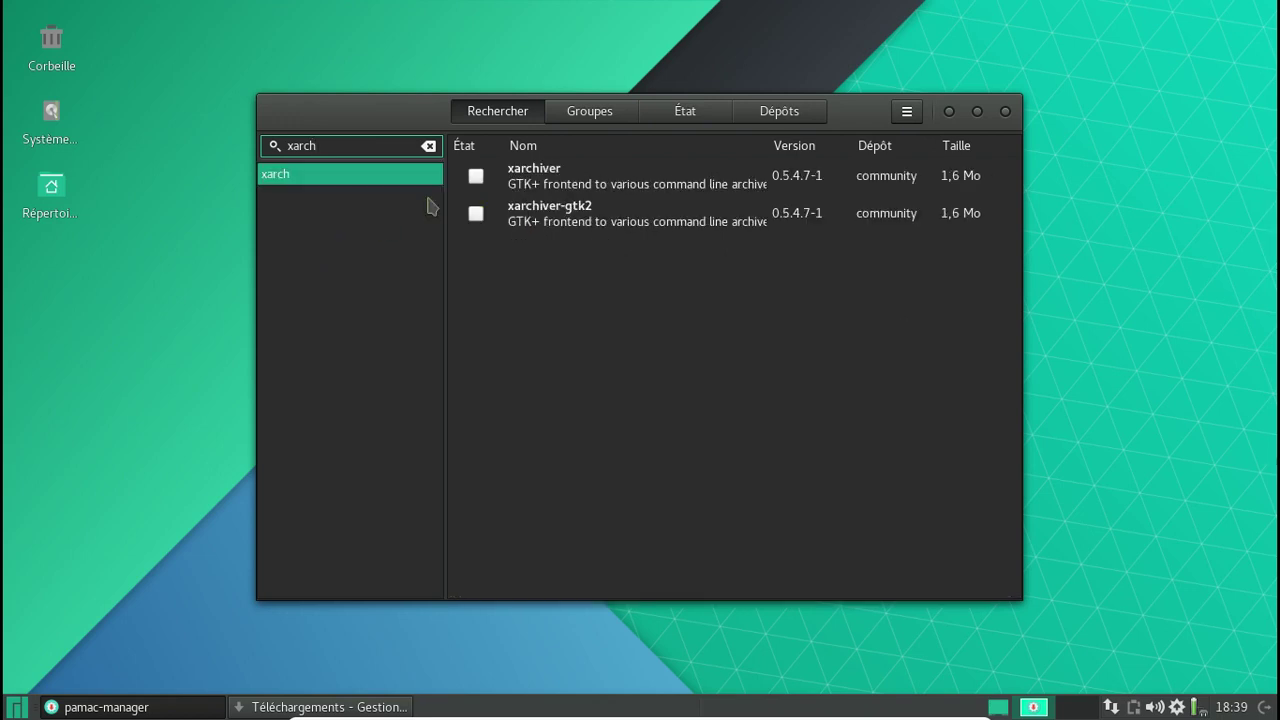
left_click(476, 177)
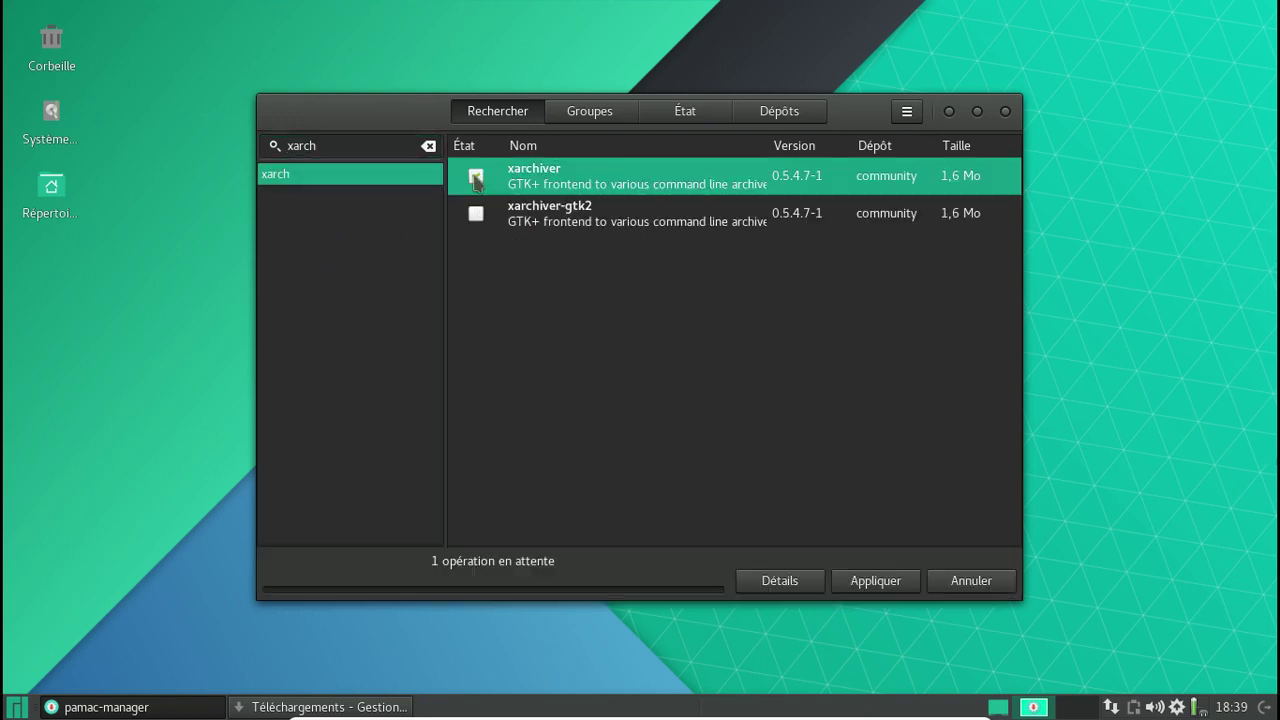
left_click(860, 582)
left_click(878, 206)
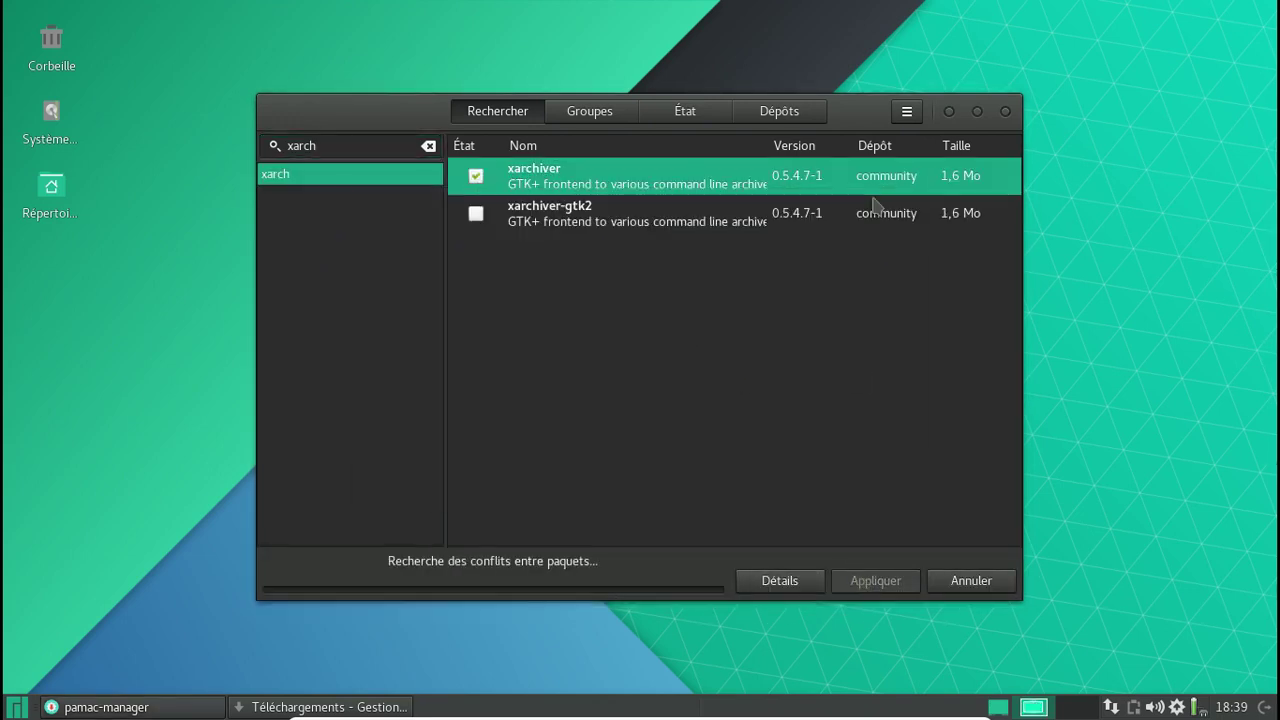
type("********")
key("Return")
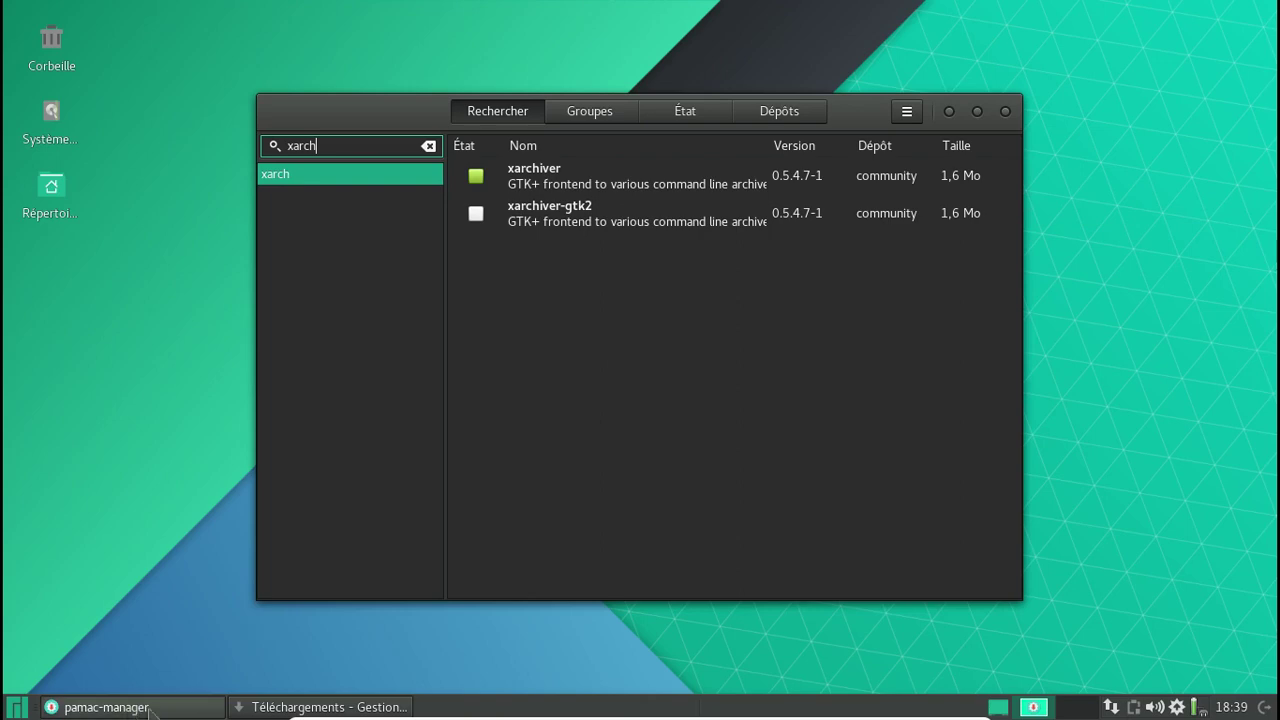
Open Téléchargements in another file manager window and check the ZIP file's available actions for Xarchiver and extraction options.
left_click(52, 190)
double_click(52, 190)
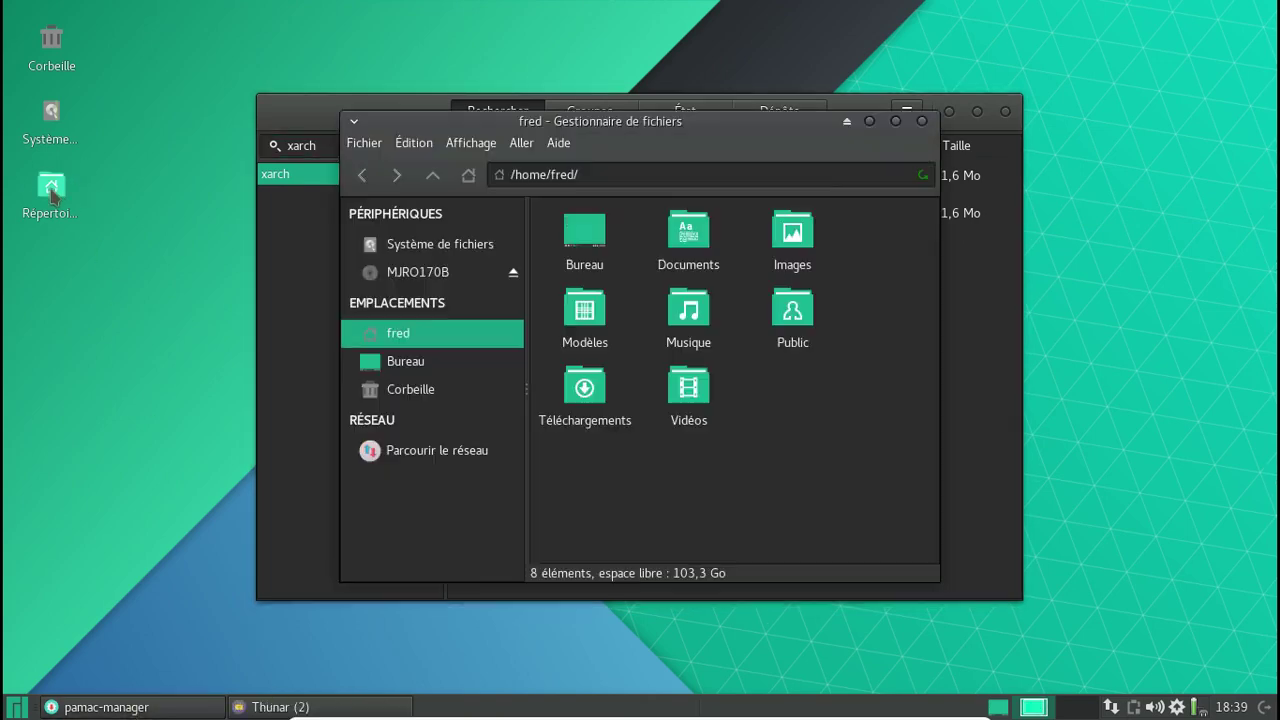
double_click(583, 383)
right_click(584, 242)
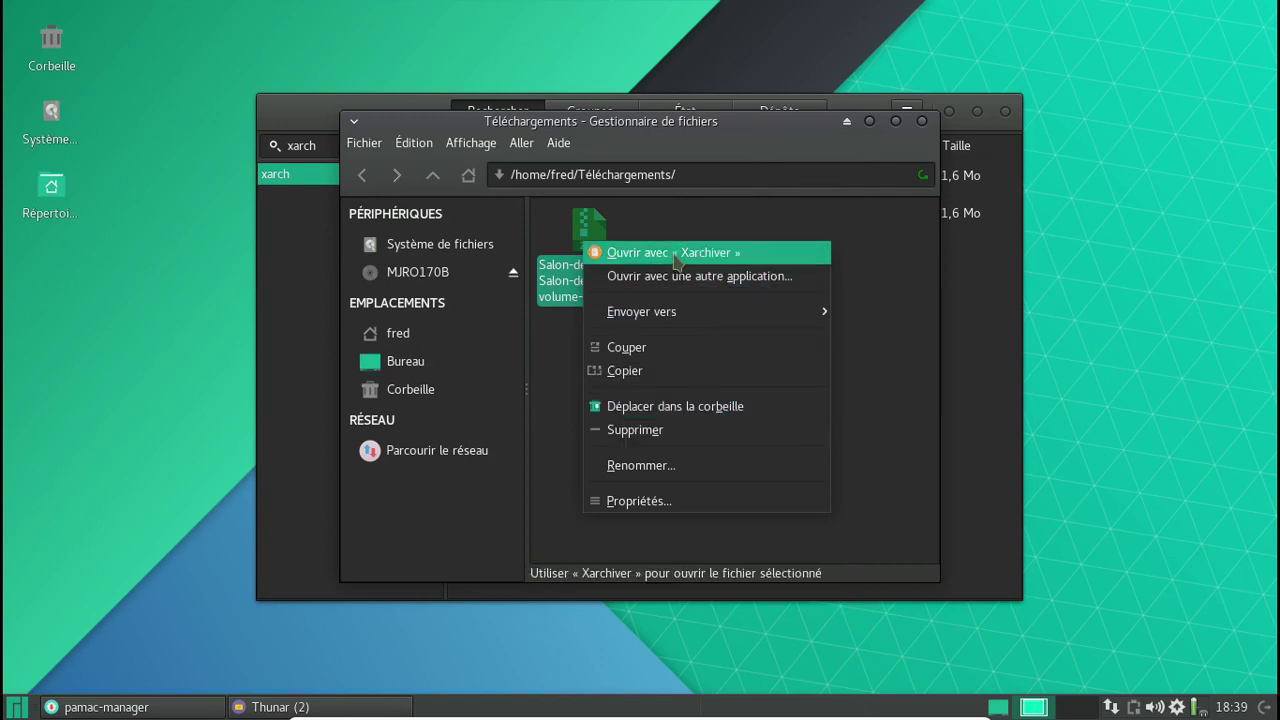
mouse_move(720, 317)
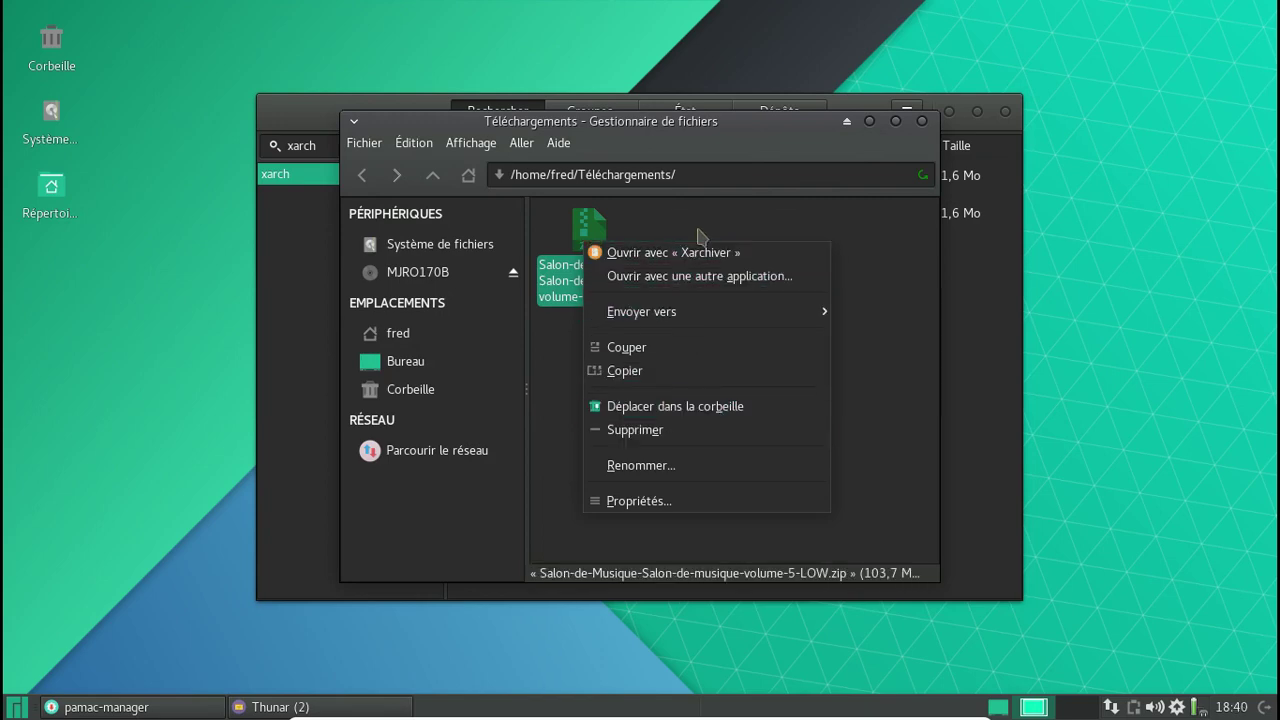
left_click(600, 237)
right_click(600, 237)
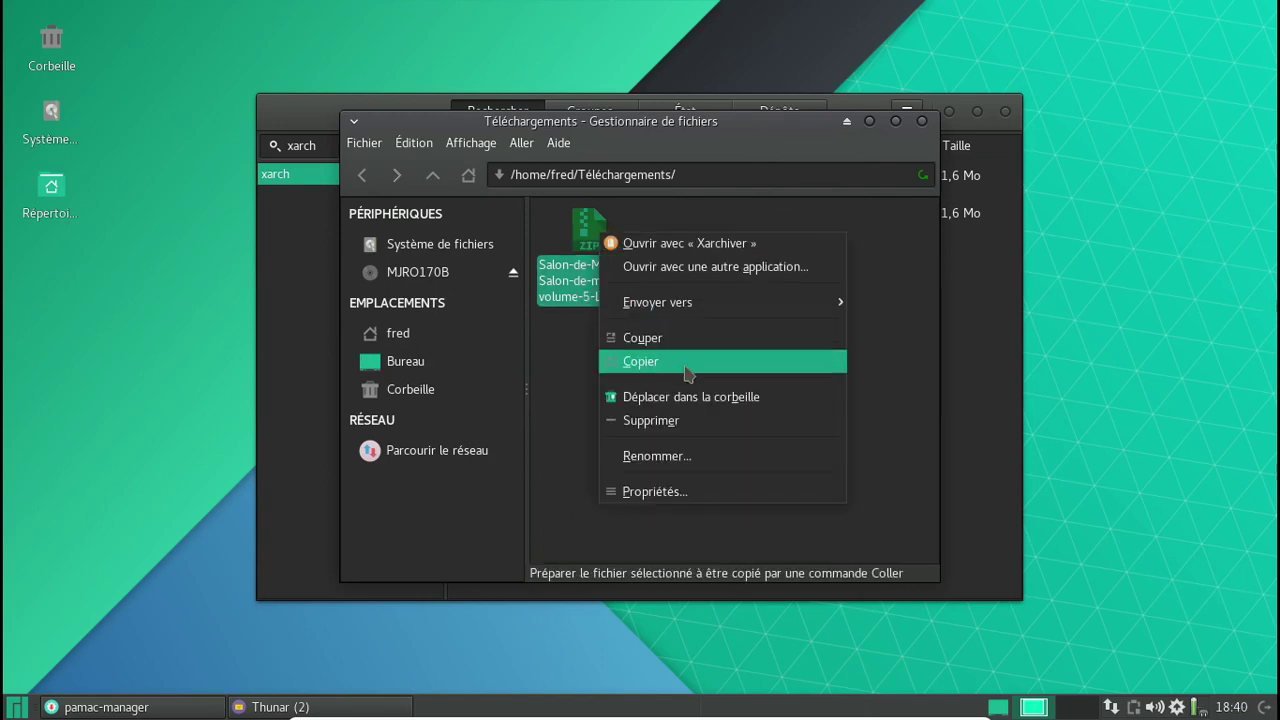
mouse_move(718, 310)
key("Escape")
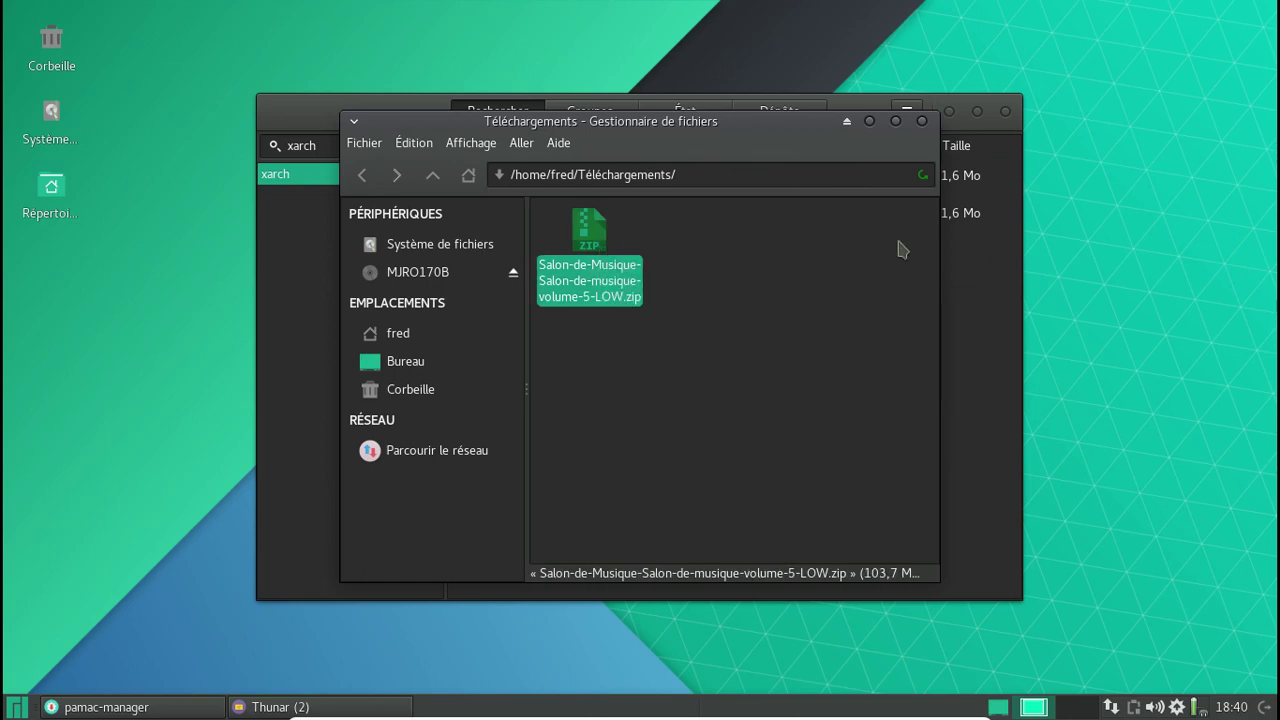
Search the package manager for thunar and install thunar-archive-plugin, thunar-media-tags-plugin and thunar-shares-plugin-manjaro.
left_click(307, 106)
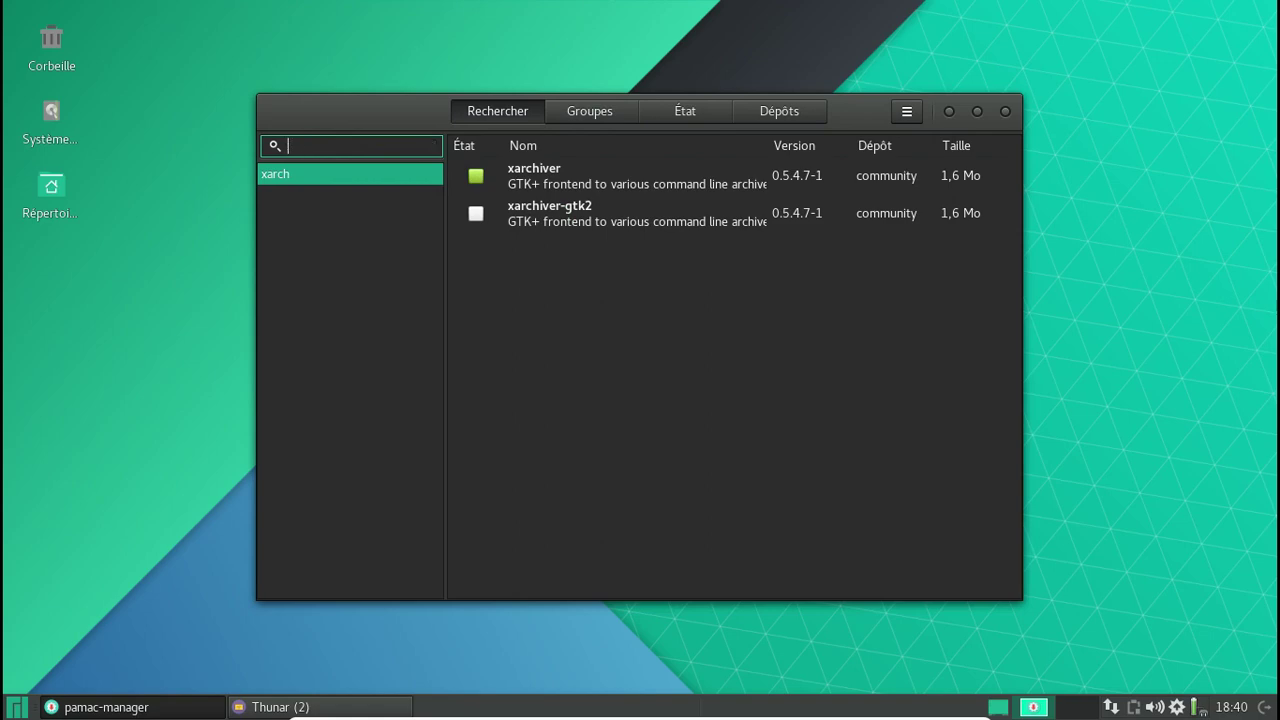
key("BackSpace")
key("Return")
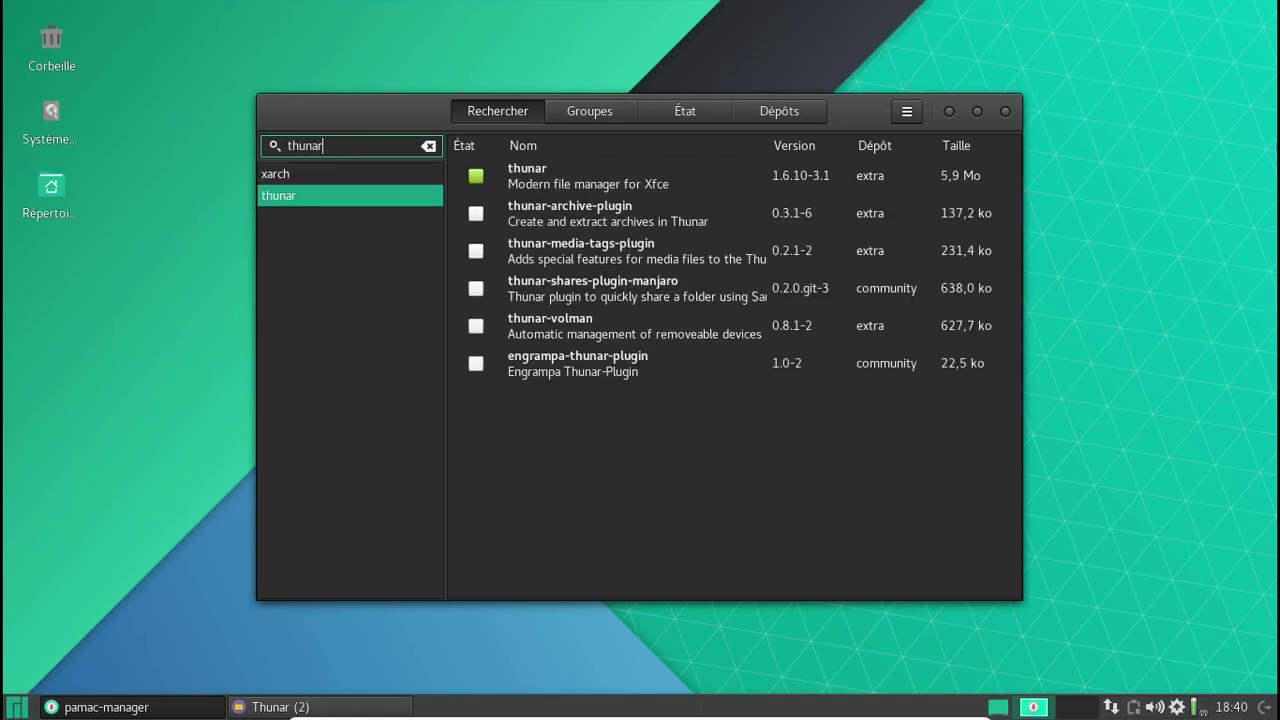
left_click(476, 214)
left_click(476, 251)
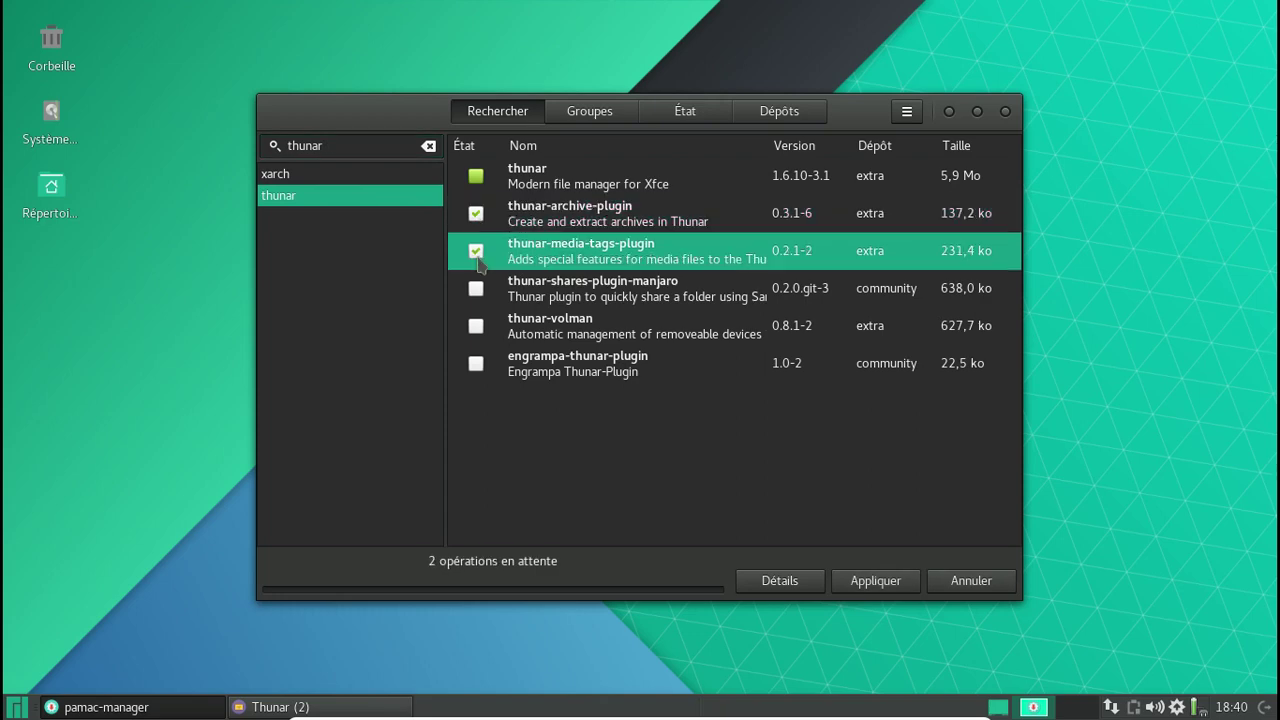
left_click(476, 289)
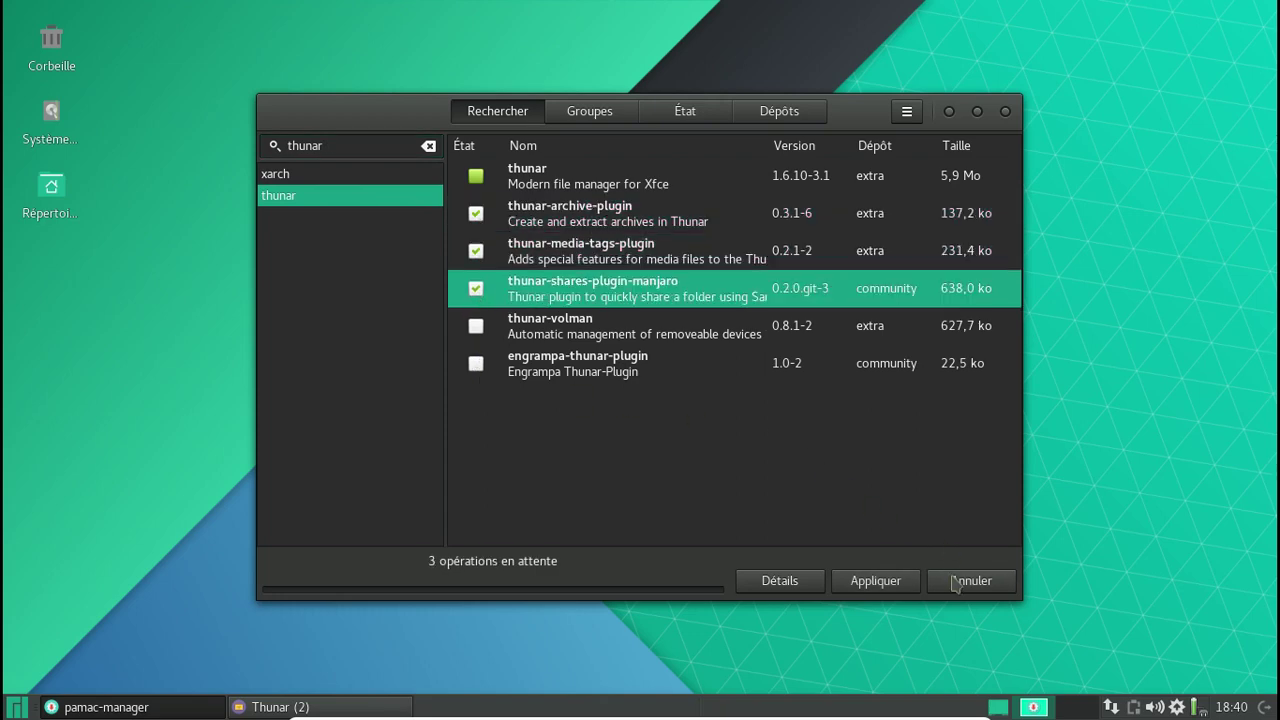
left_click(898, 589)
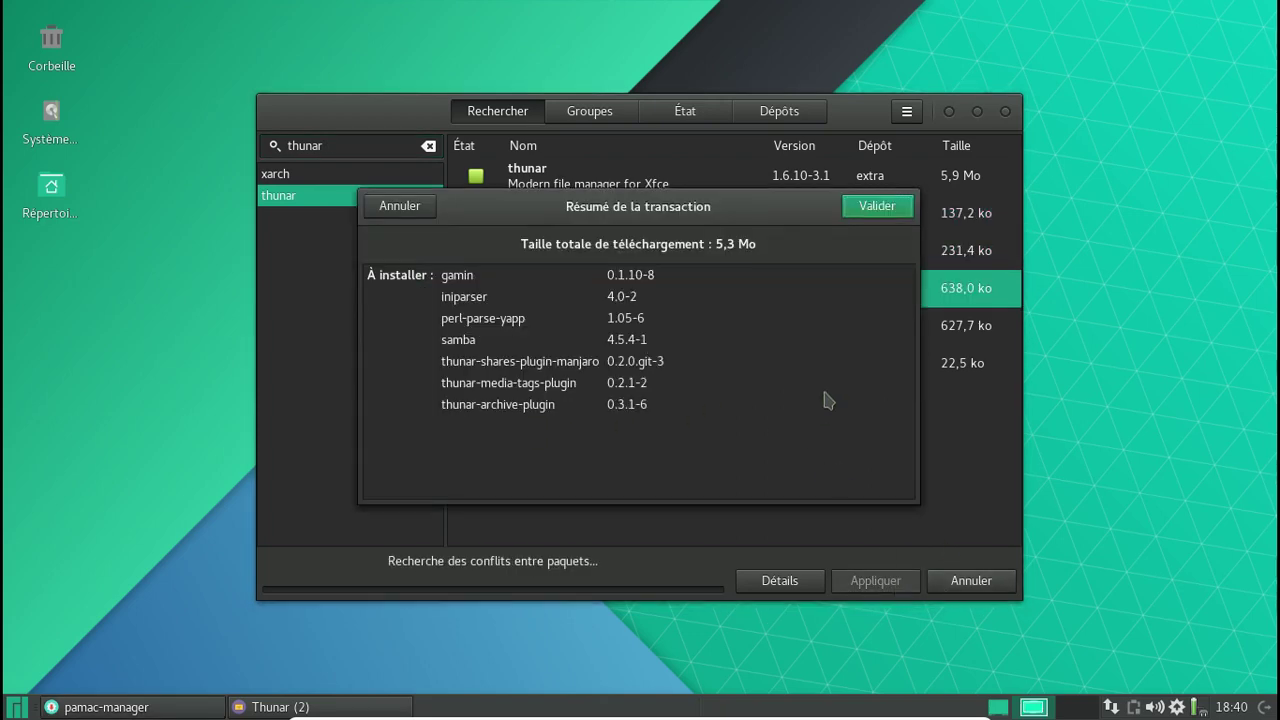
left_click(862, 214)
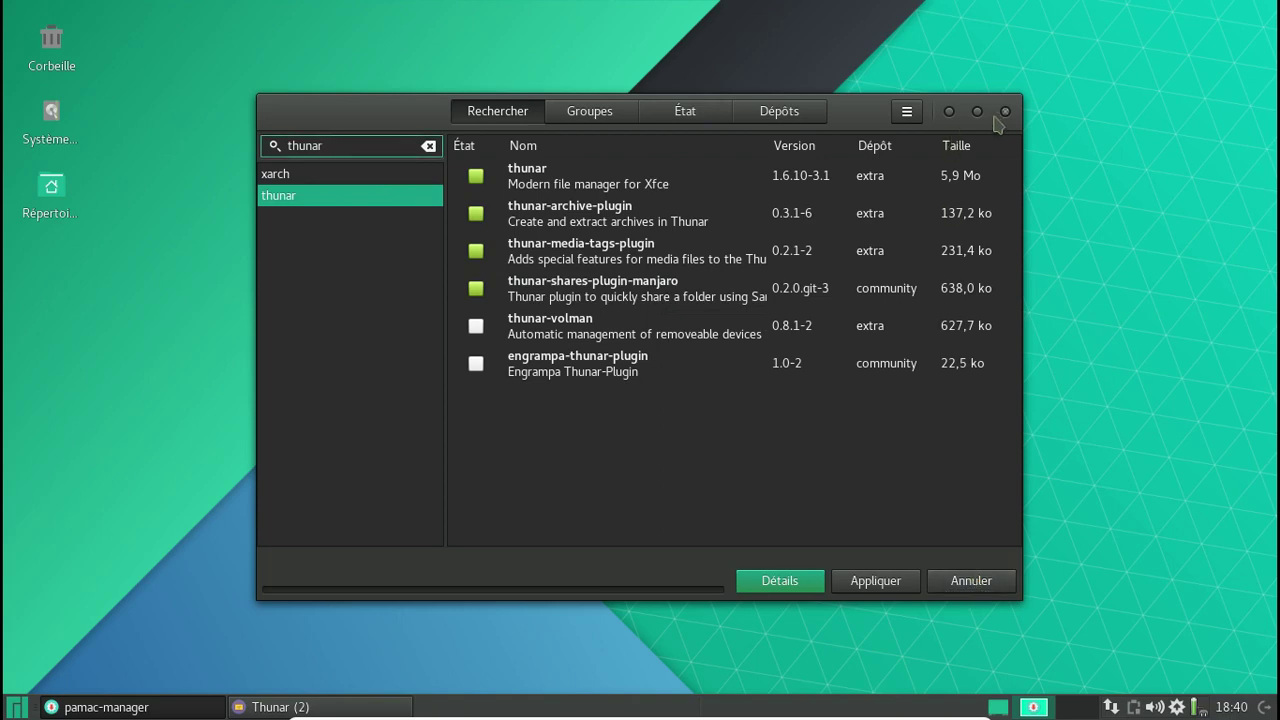
Minimize the package manager, recheck the ZIP file's available actions, and close both file manager windows.
left_click(949, 112)
right_click(584, 241)
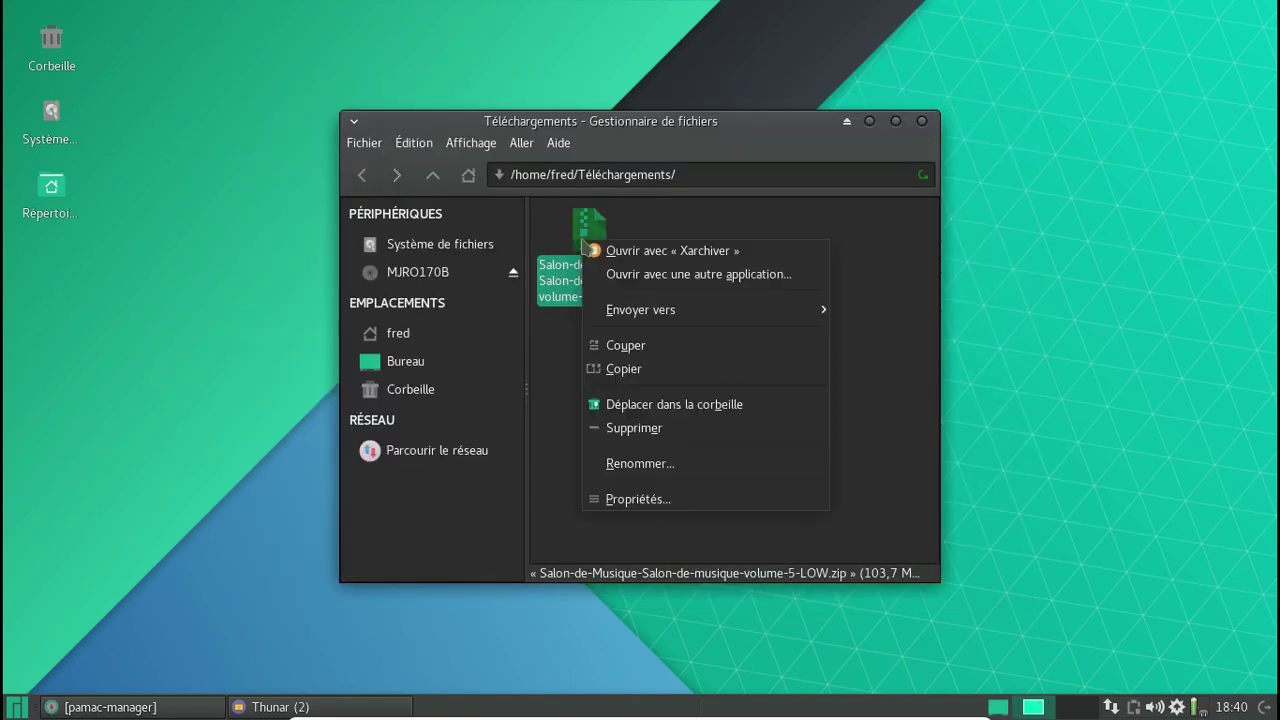
left_click(904, 177)
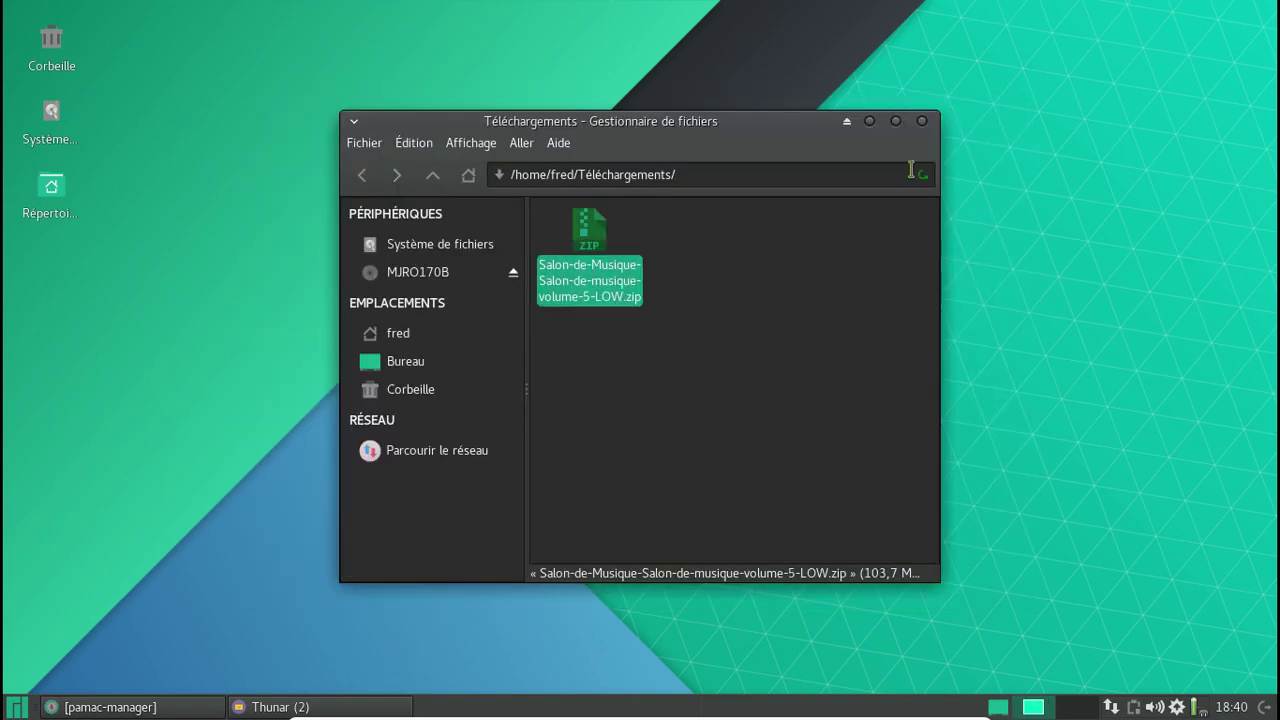
left_click(921, 122)
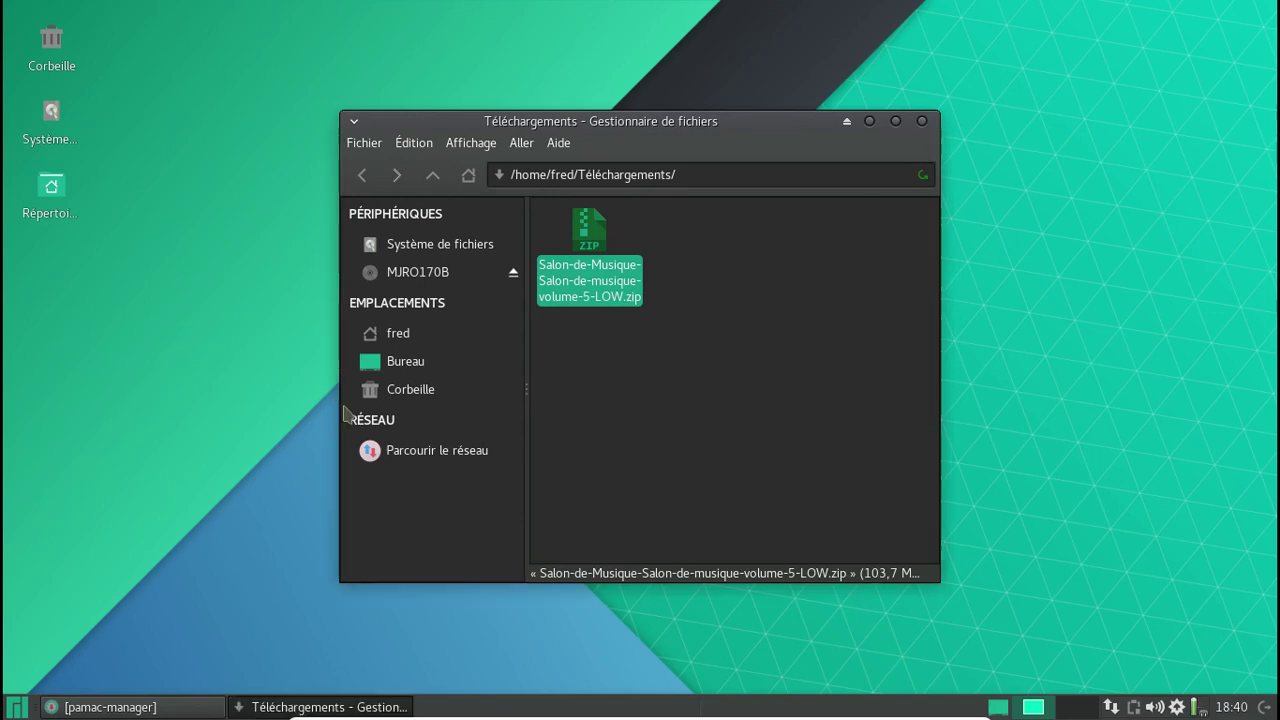
left_click(921, 122)
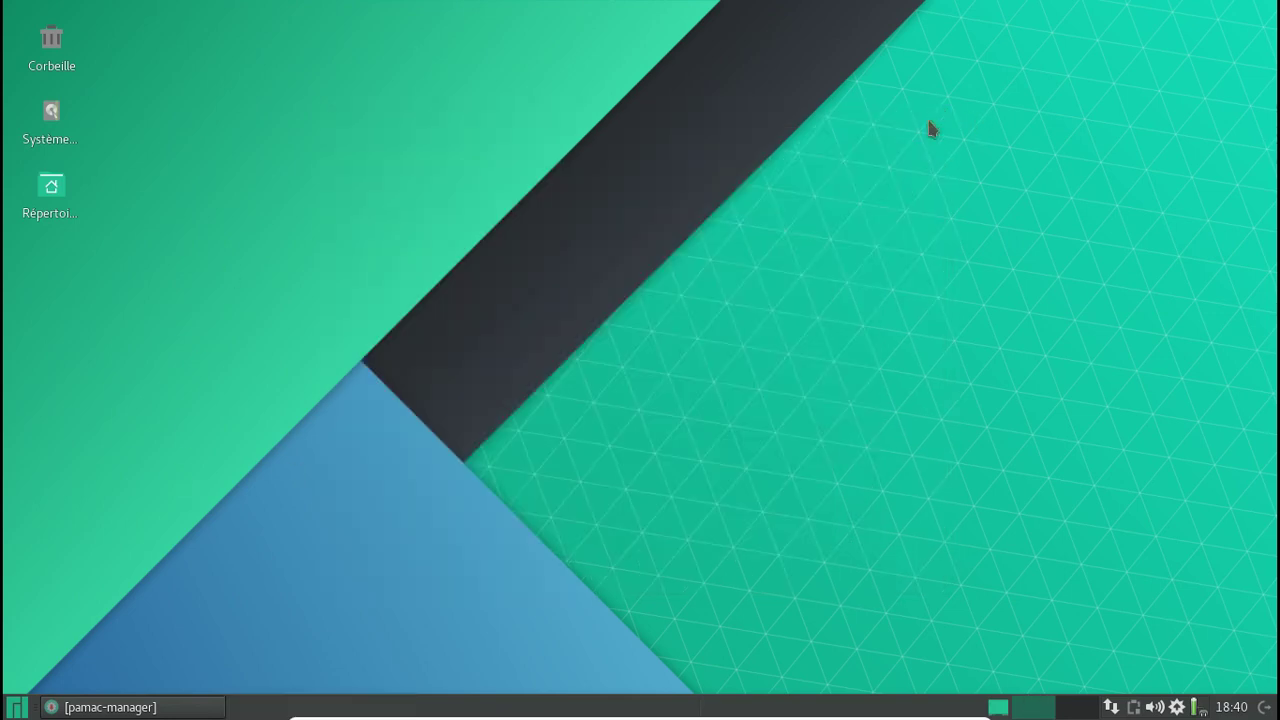
Reopen the Téléchargements folder and try to extract the Salon-de-Musique ZIP archive in place.
double_click(48, 190)
double_click(583, 383)
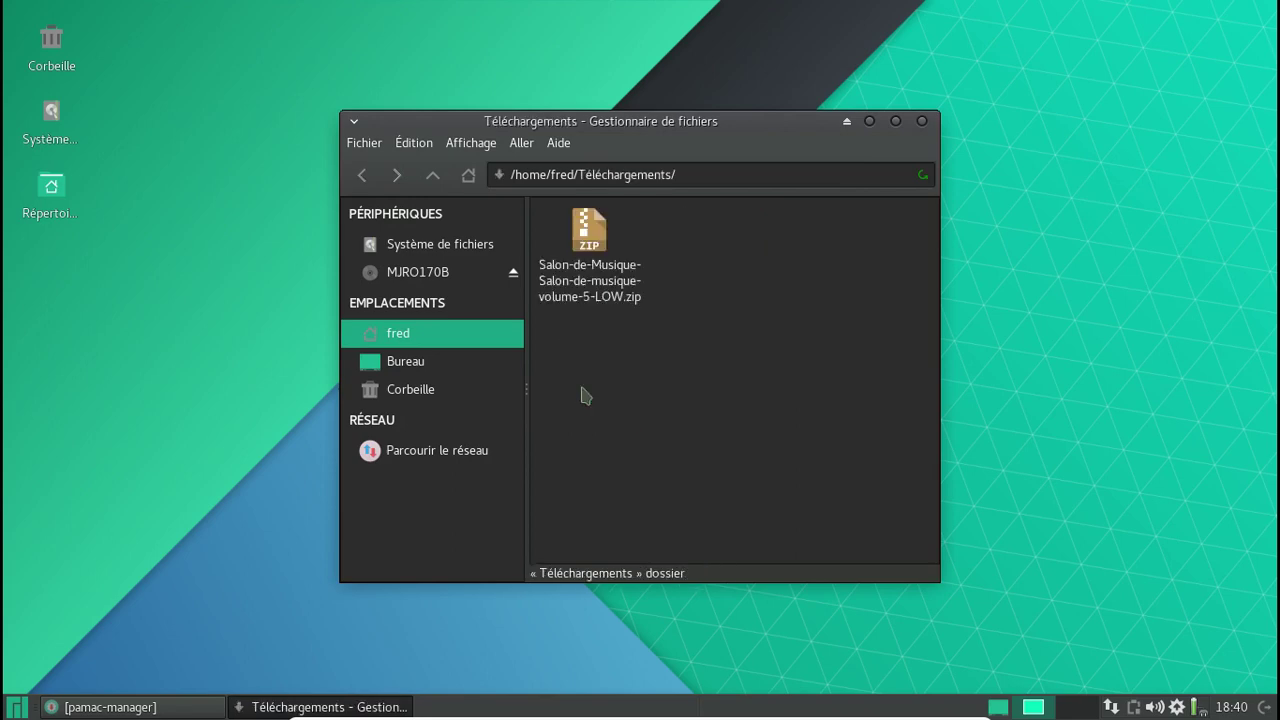
right_click(583, 262)
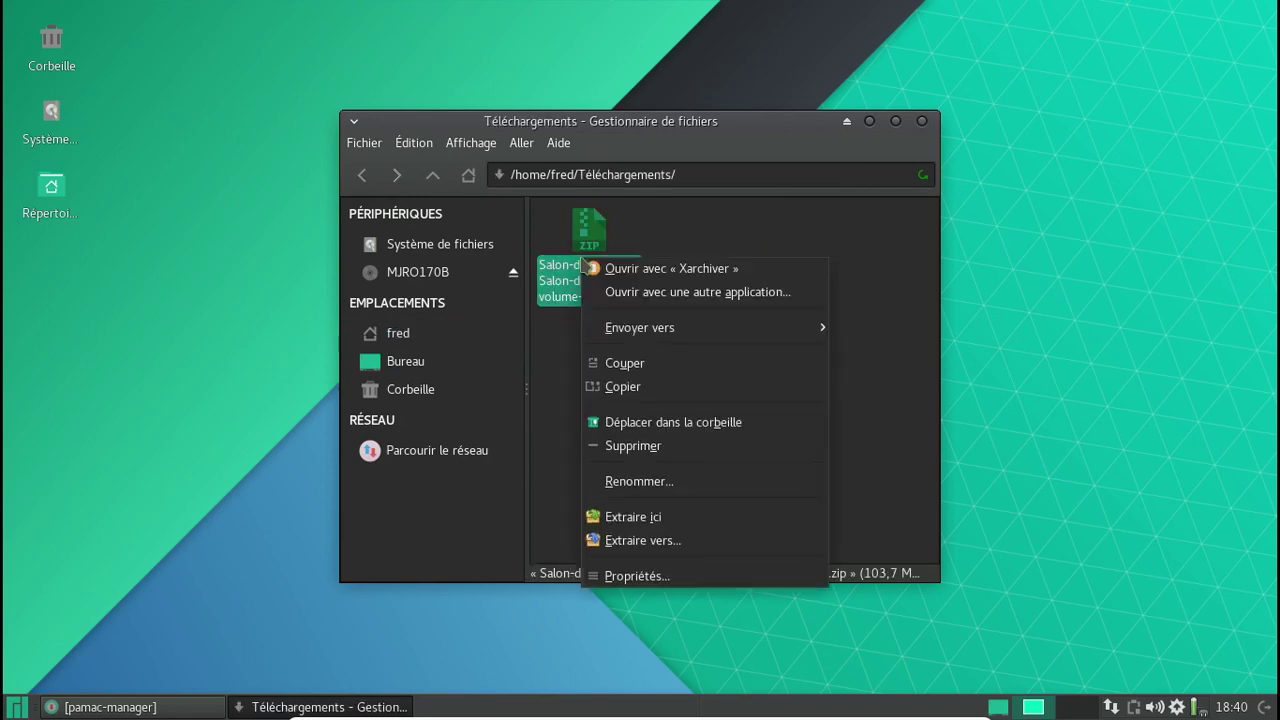
left_click(658, 526)
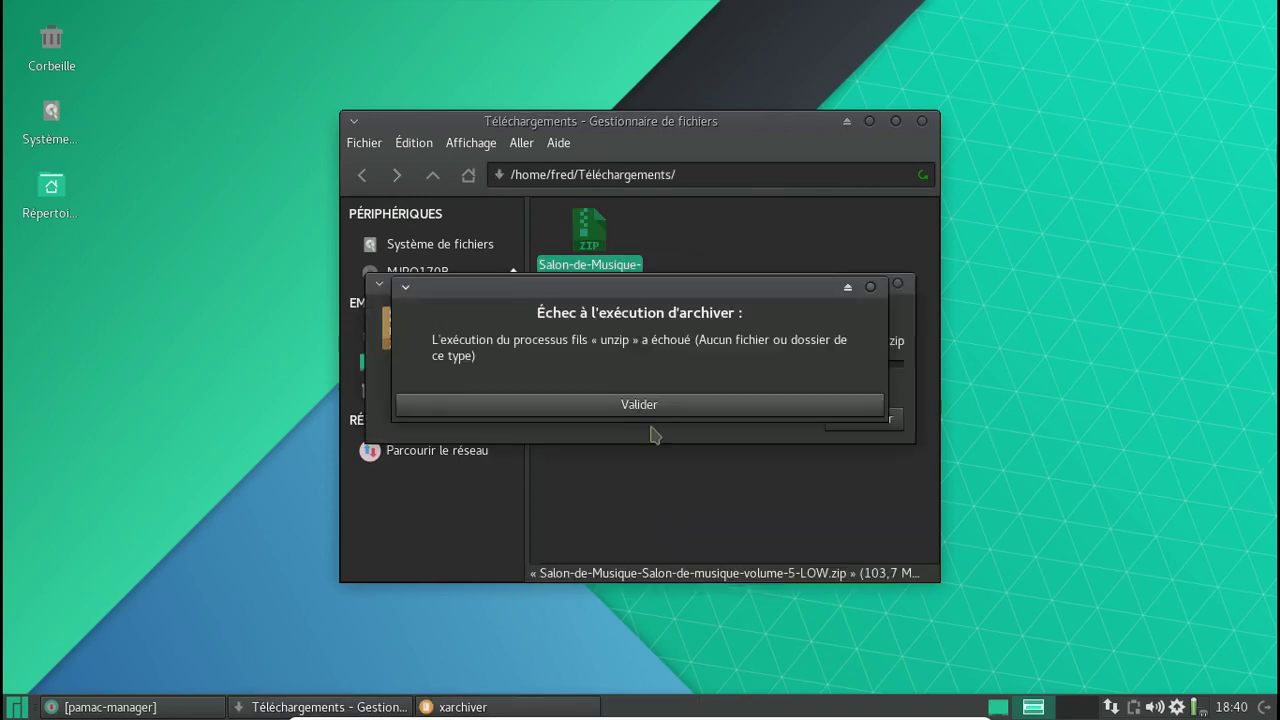
left_click(640, 404)
Dismiss the extraction error, return to the package manager, search for zip and mark the zip package for installation.
left_click(166, 707)
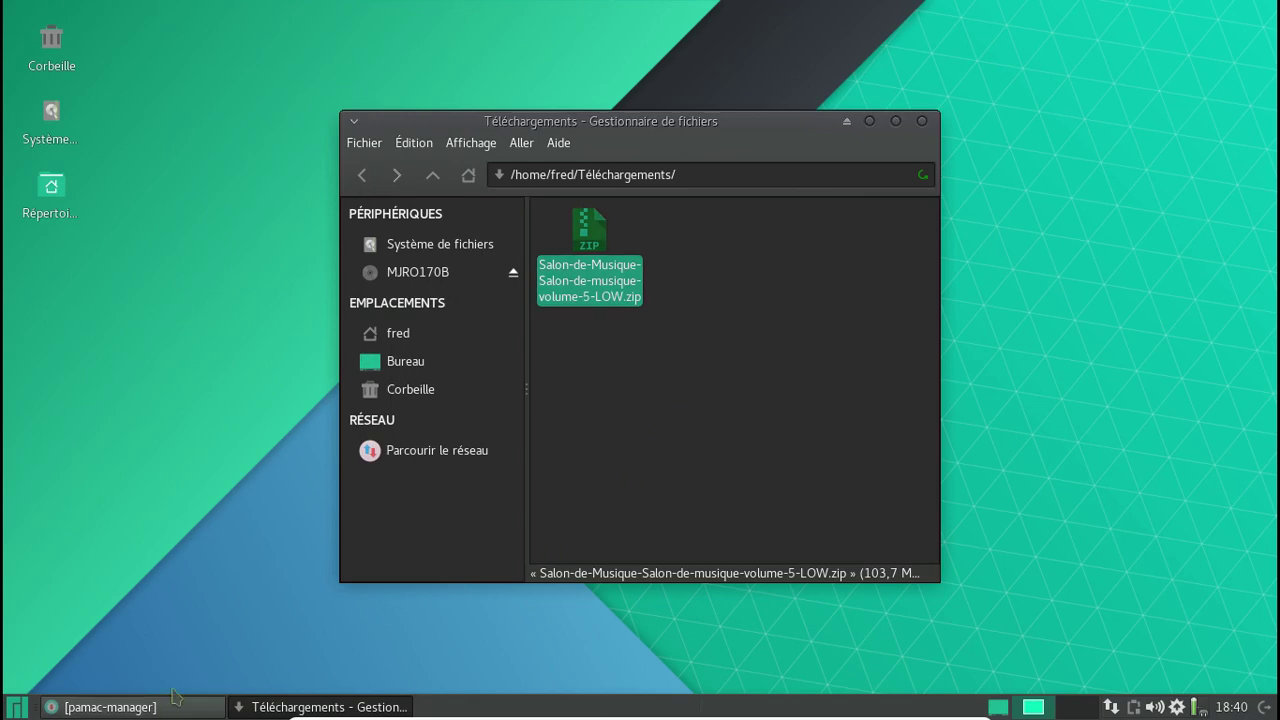
key("ctrl+a")
type("z")
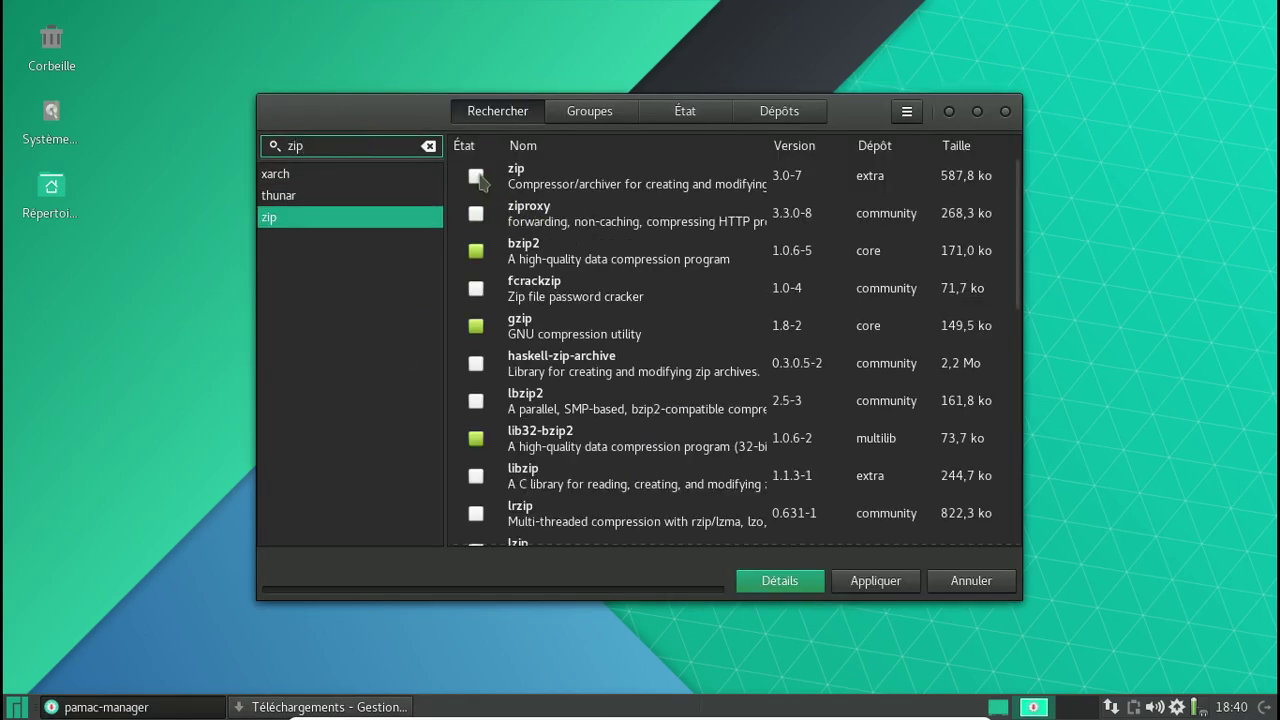
key("space")
Look through the zip search results for an extraction package, sorting them by name.
scroll(580, 298, "down", 10)
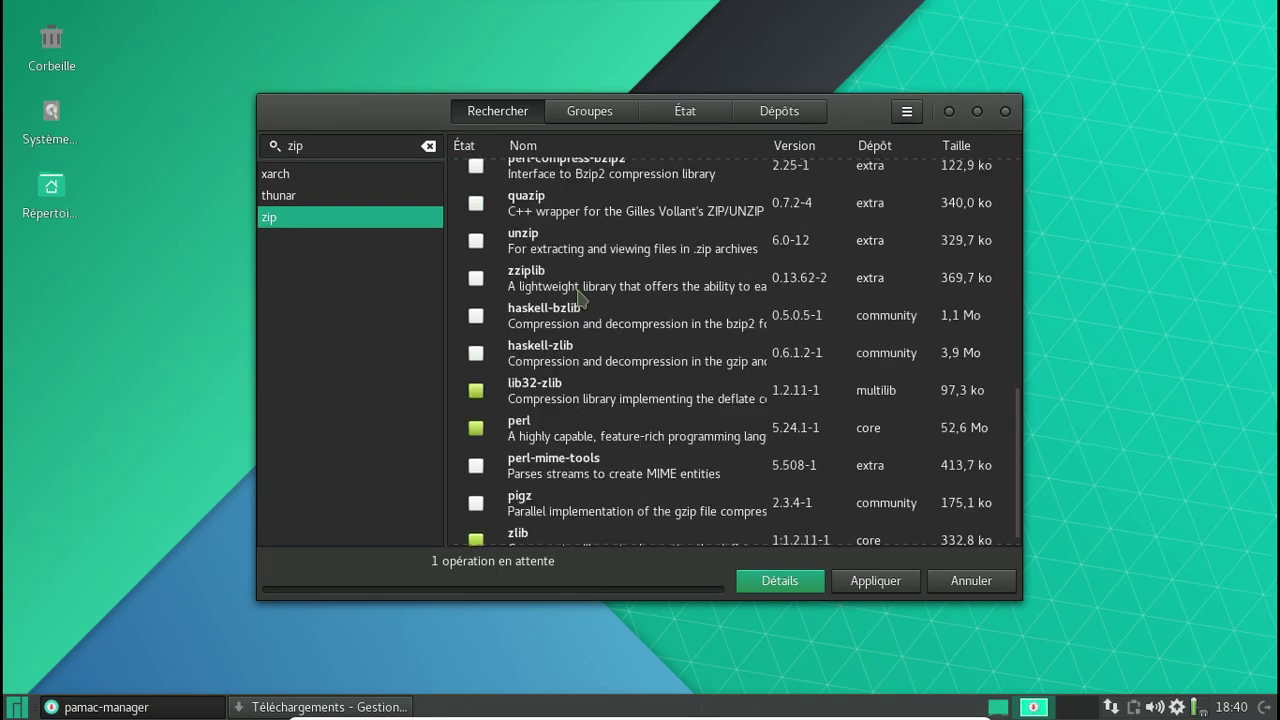
scroll(580, 298, "up", 10)
scroll(580, 298, "down", 1)
scroll(580, 298, "up", 1)
left_click(569, 148)
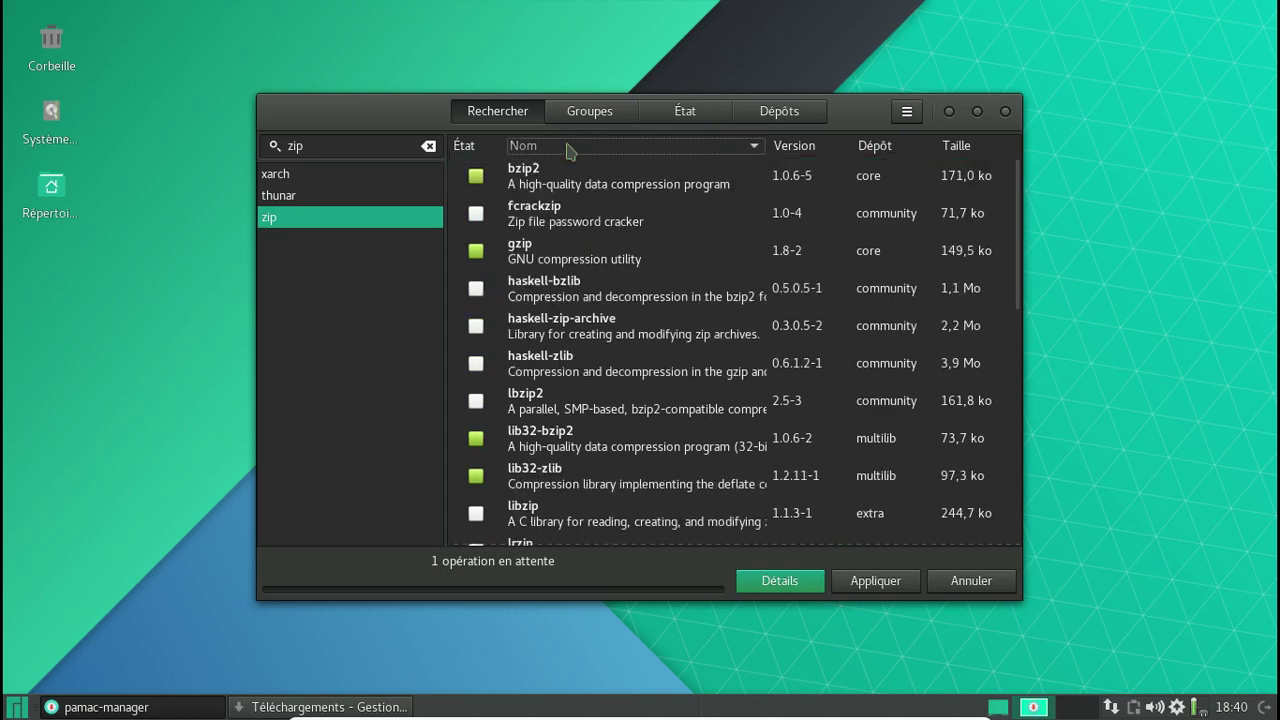
scroll(646, 307, "down", 10)
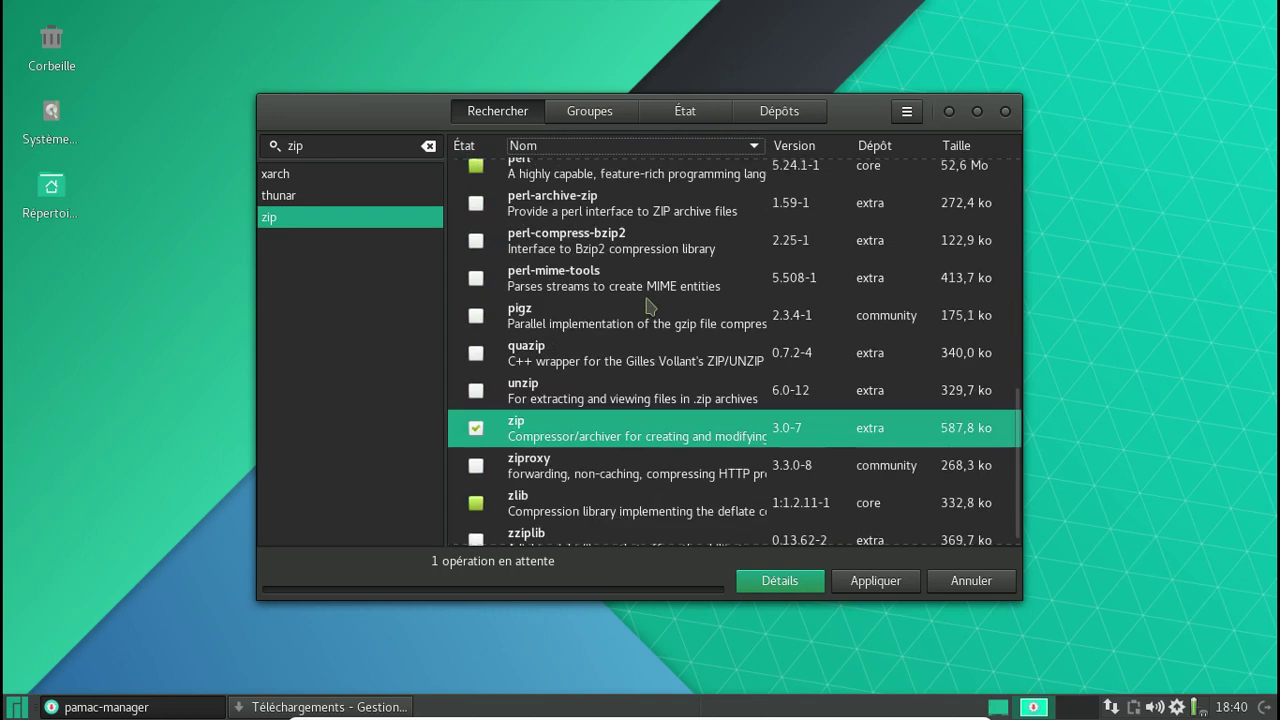
scroll(646, 305, "up", 5)
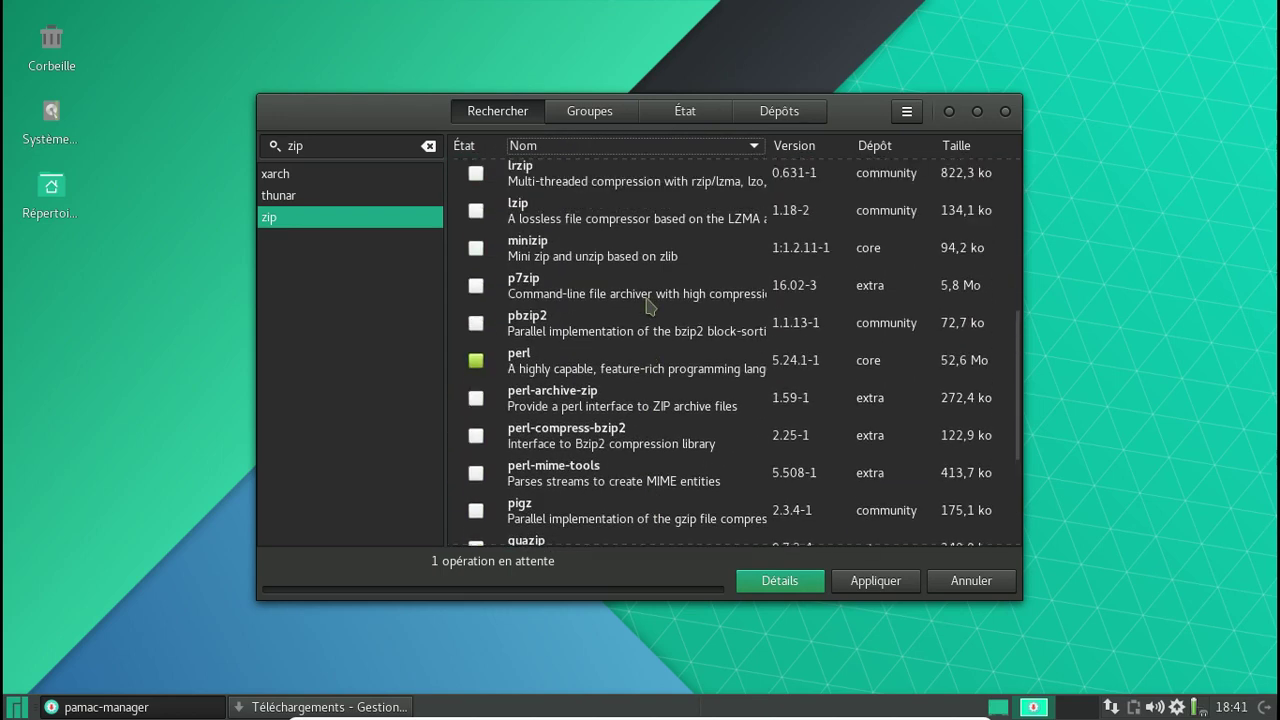
scroll(648, 306, "up", 3)
Search for unzip, mark the unzip package, and install it together with zip.
left_click(291, 145)
type("un")
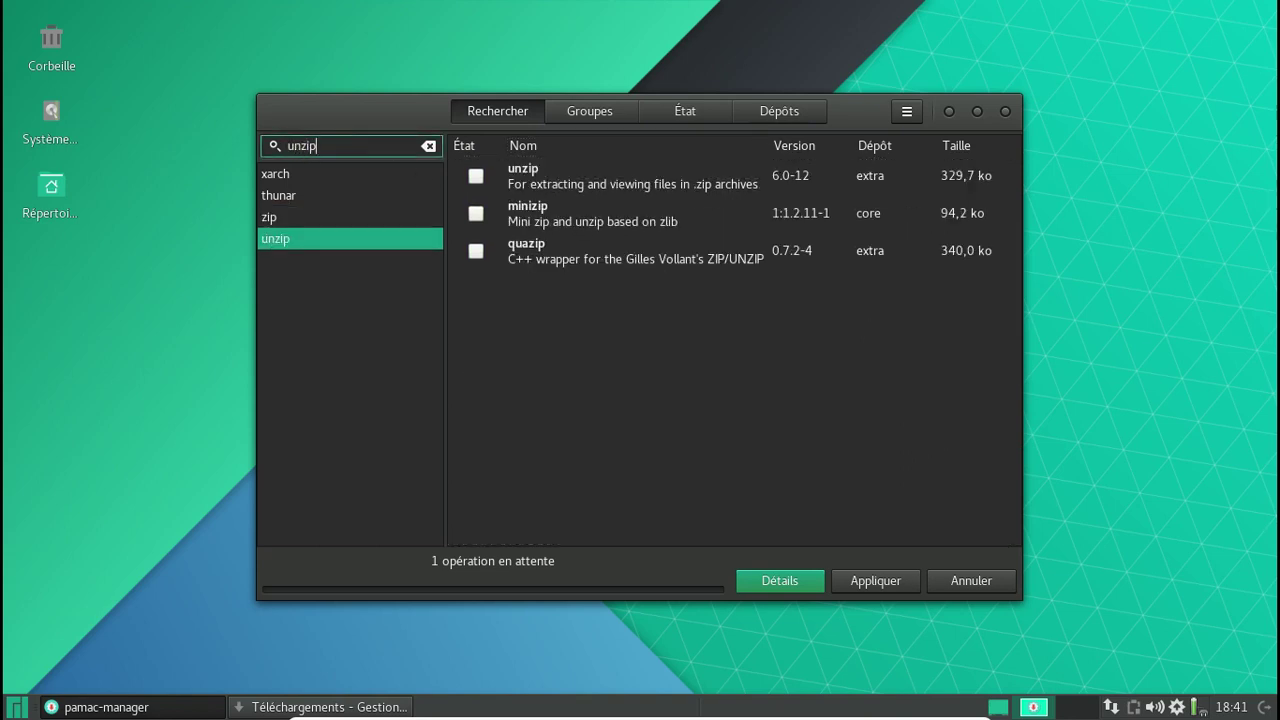
left_click(476, 176)
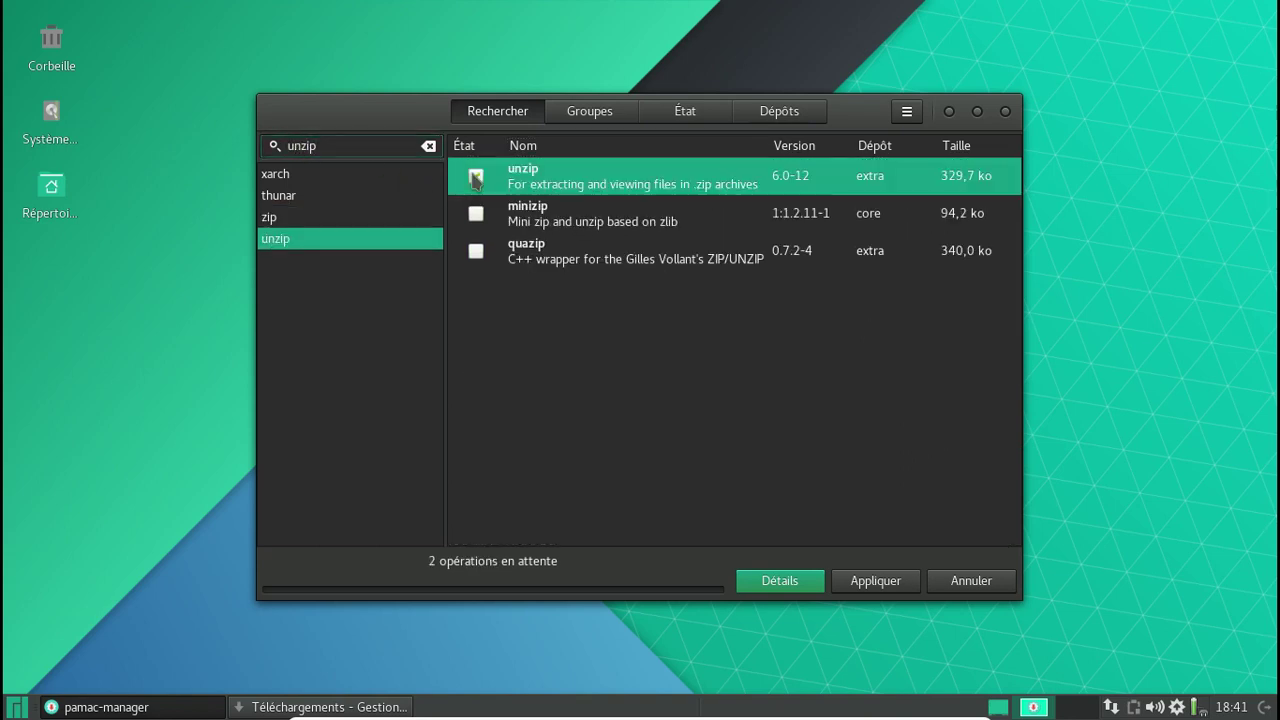
left_click(878, 588)
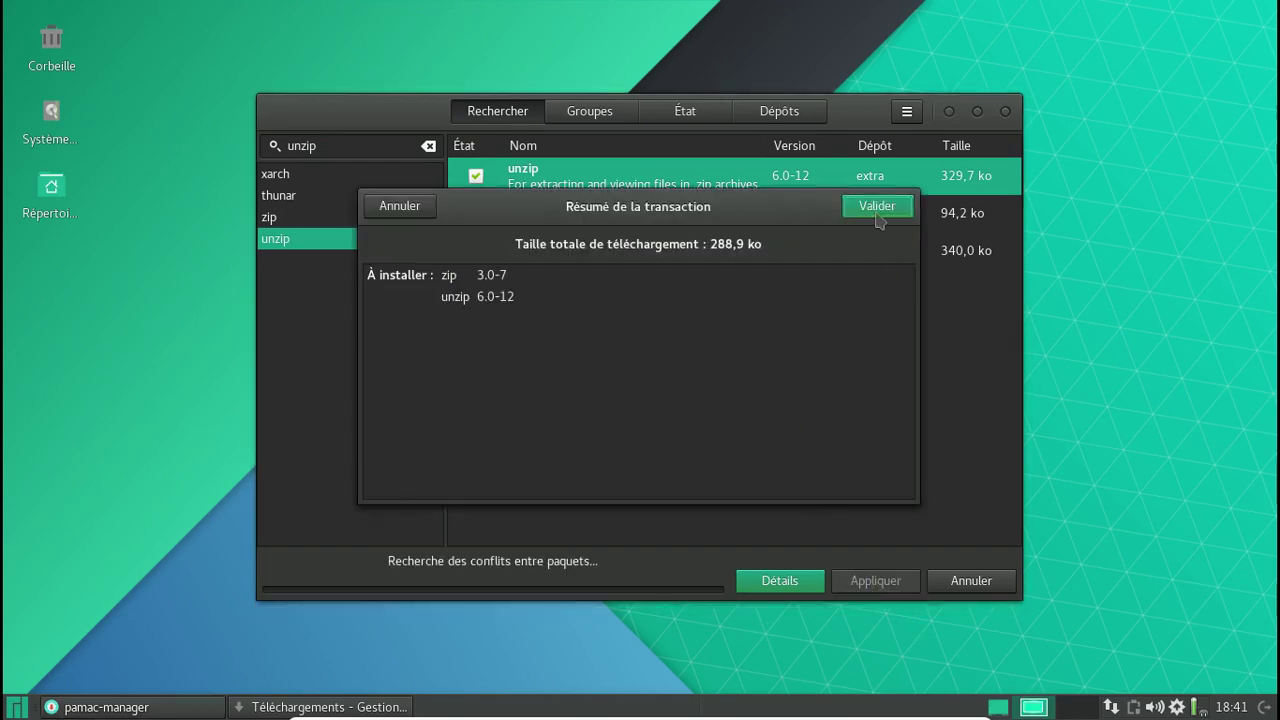
left_click(876, 210)
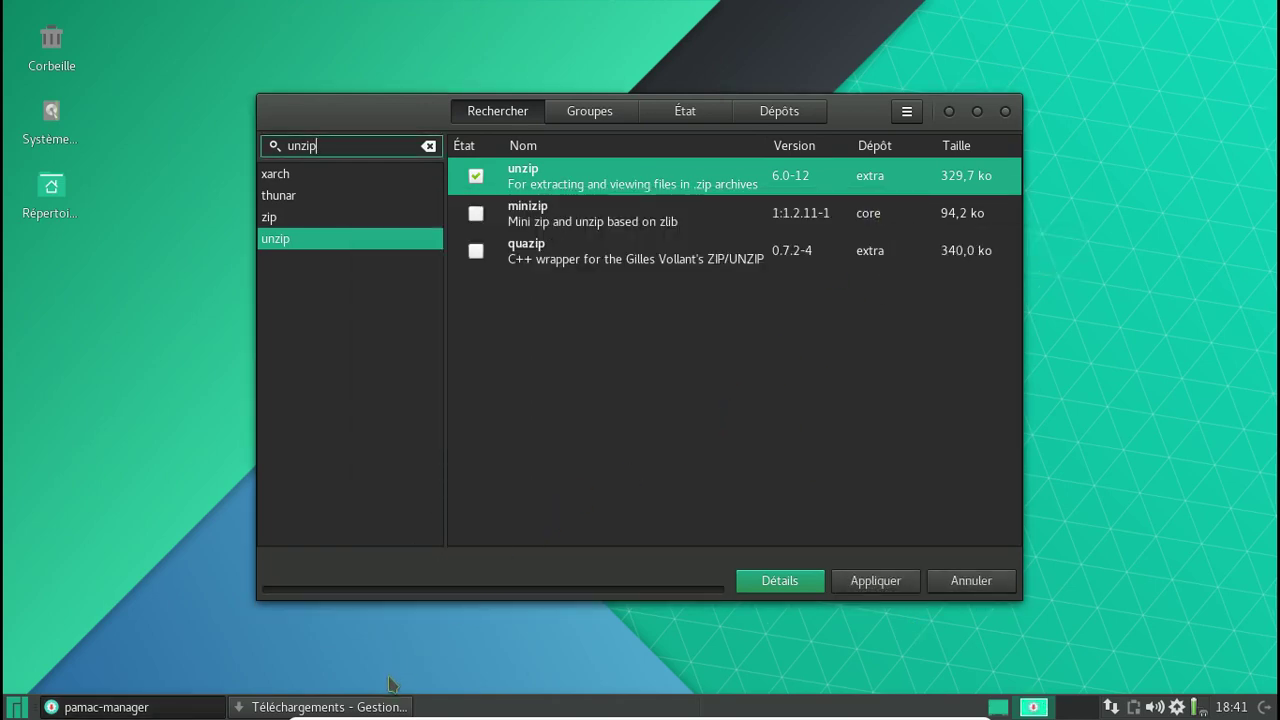
Return to the Téléchargements folder and extract the Salon-de-Musique ZIP archive in place.
left_click(368, 707)
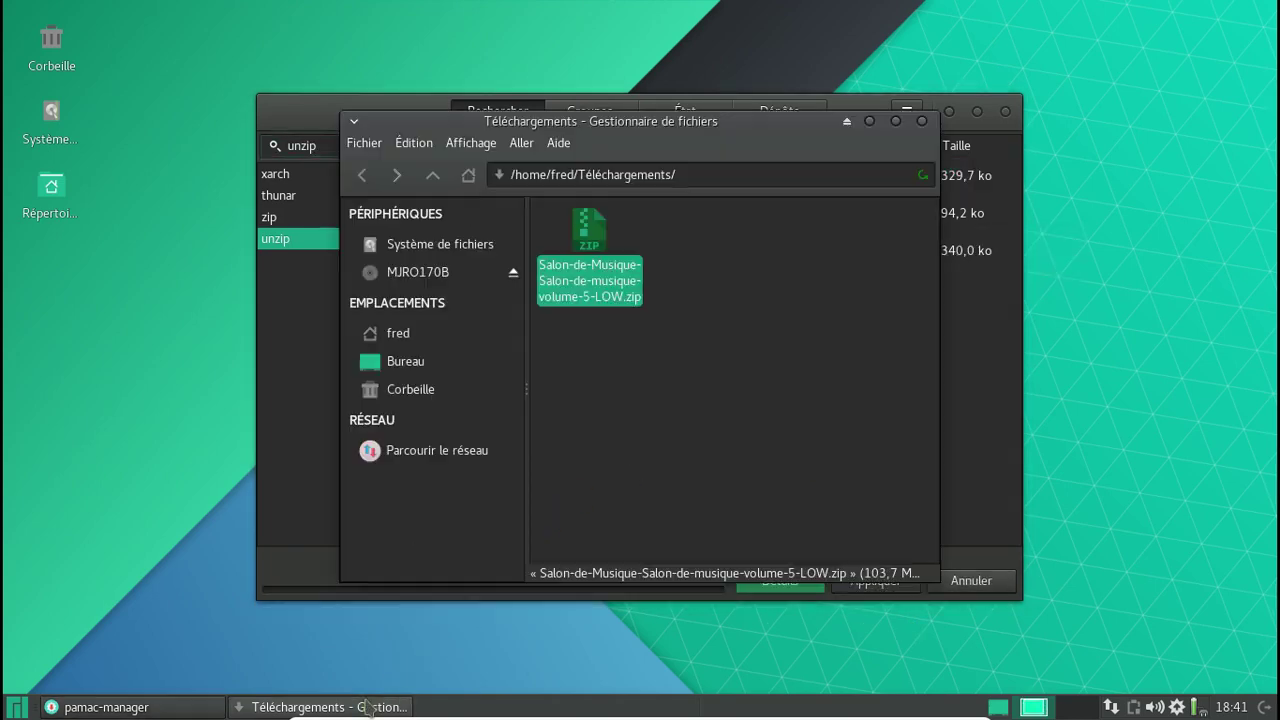
right_click(613, 266)
left_click(700, 521)
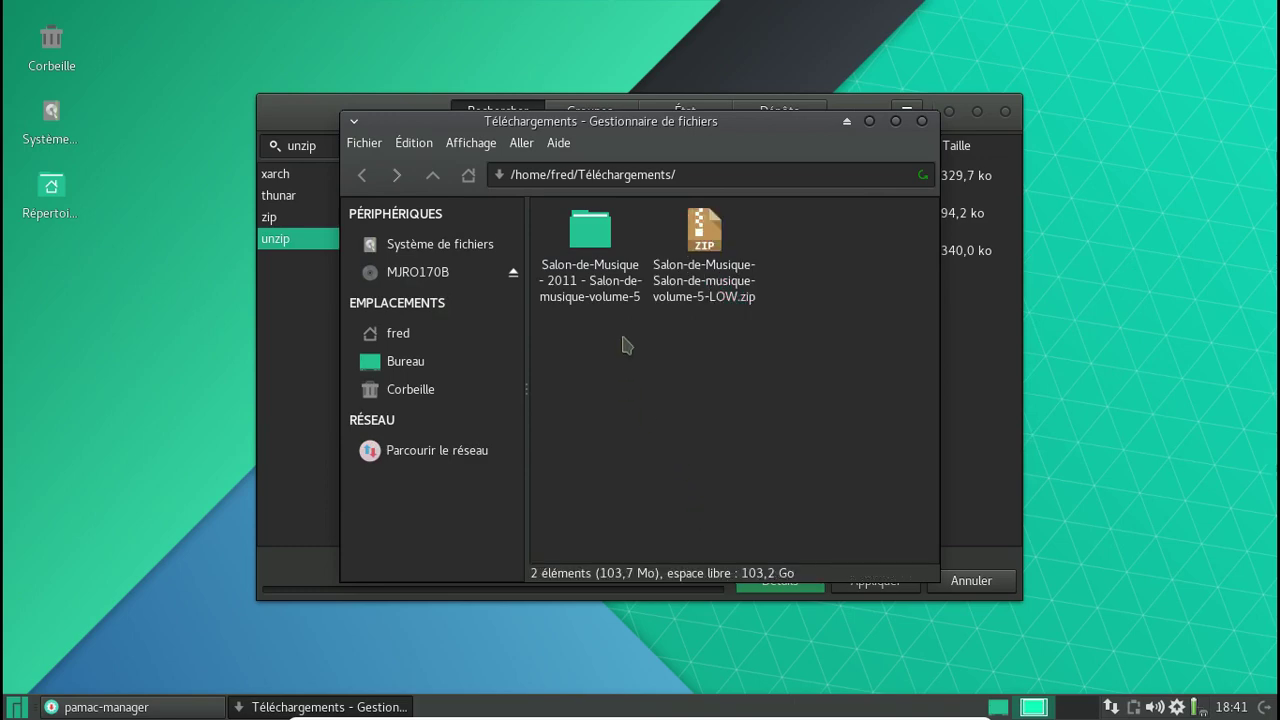
Move the extracted Salon-de-Musique folder from Téléchargements to the Musique folder.
left_click(622, 290)
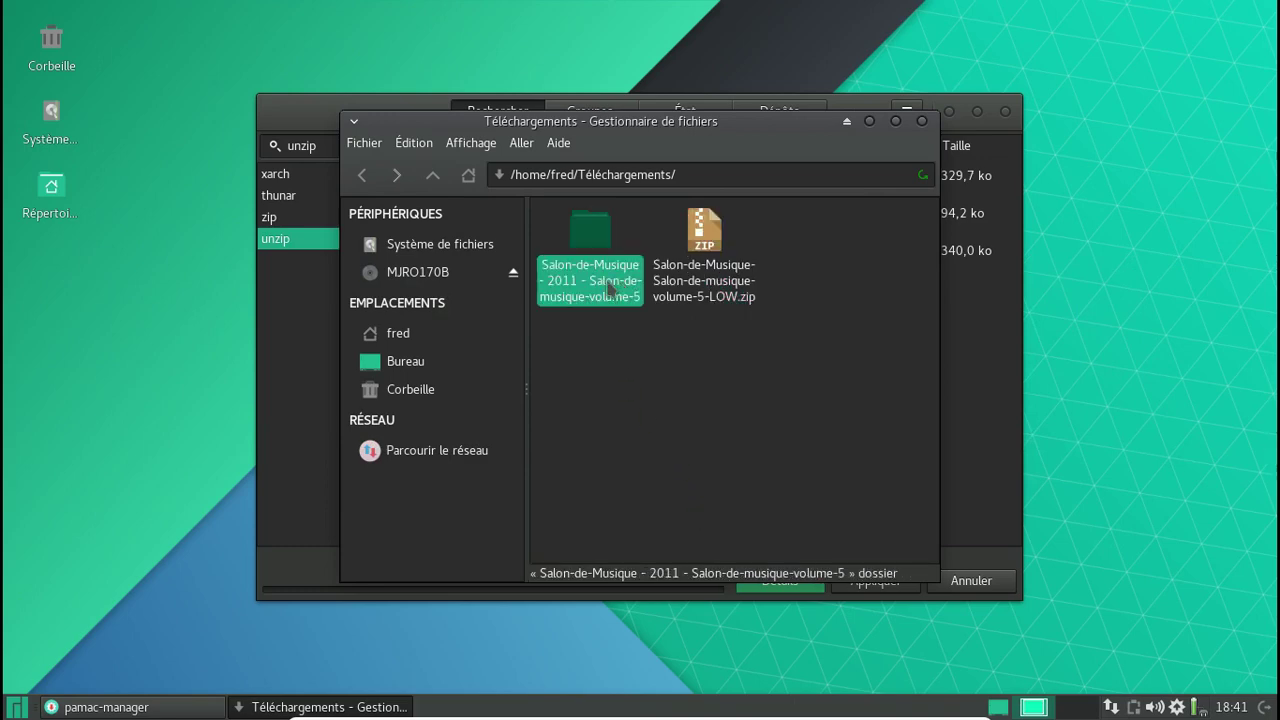
left_click(408, 340)
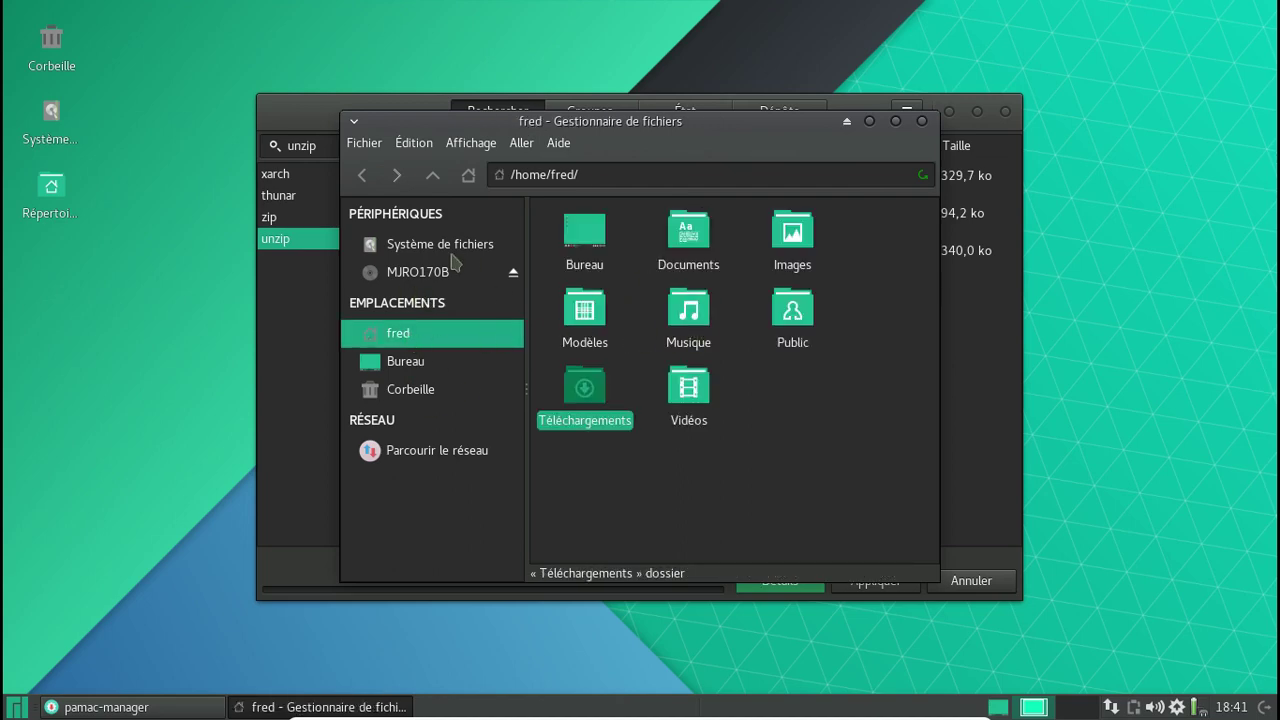
double_click(585, 385)
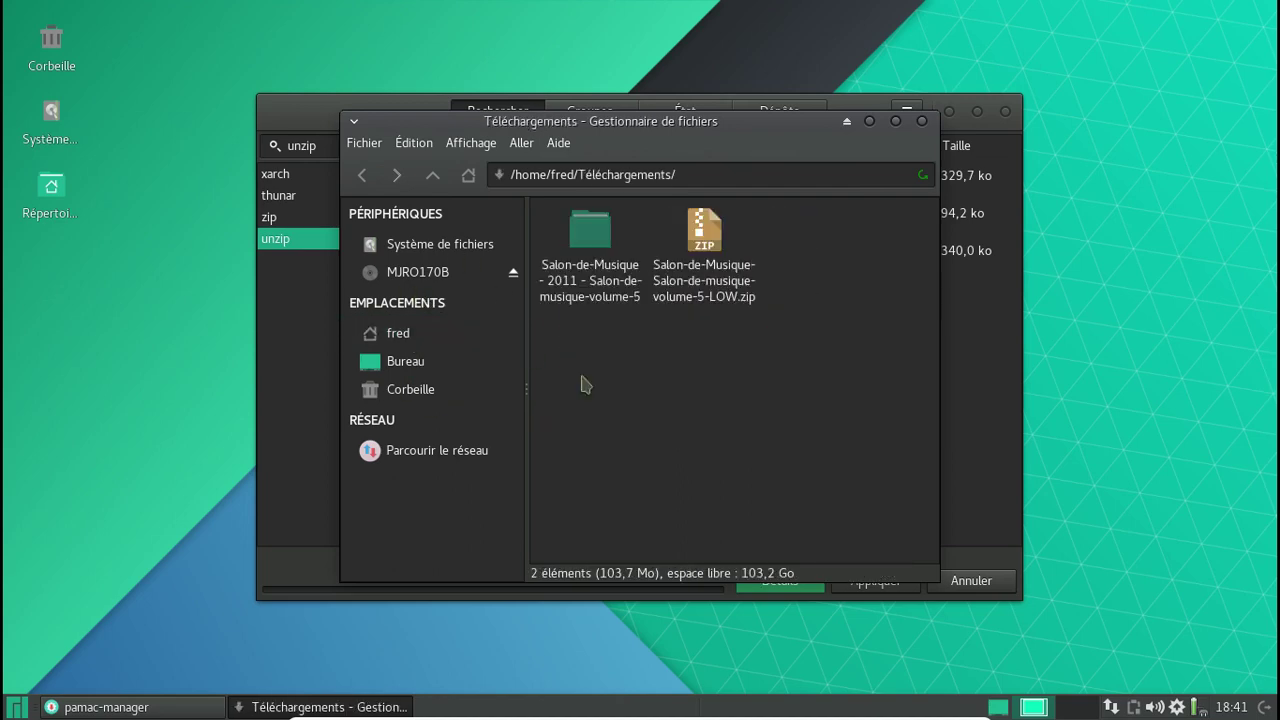
left_click(433, 175)
double_click(690, 308)
right_click(648, 311)
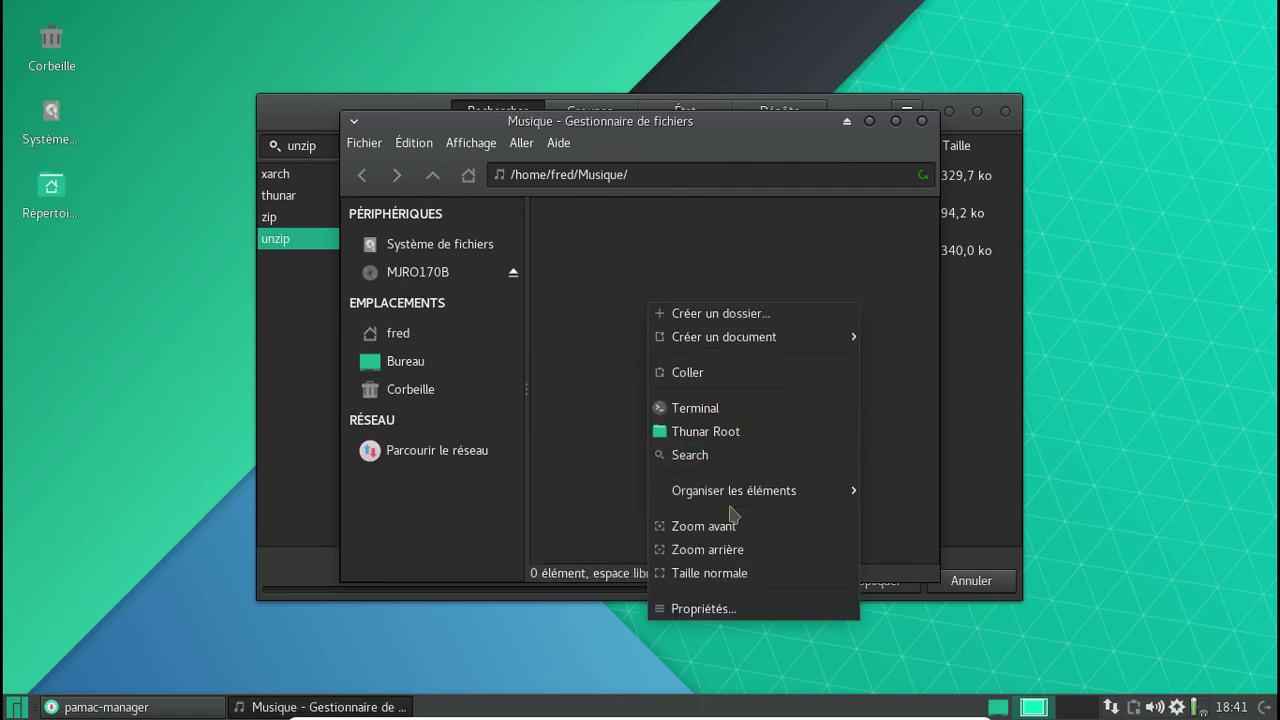
left_click(730, 374)
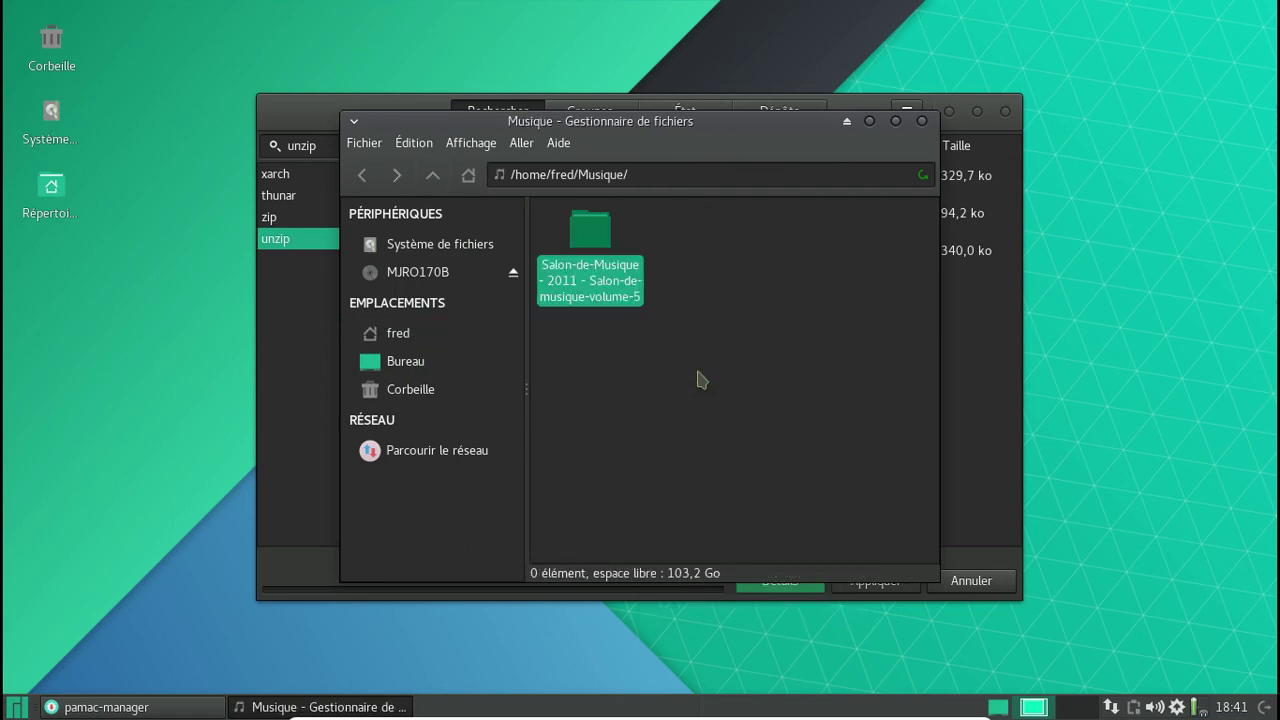
Examine the file manager's side pane sections and its location selector, side pane and sorting display options.
right_click(432, 312)
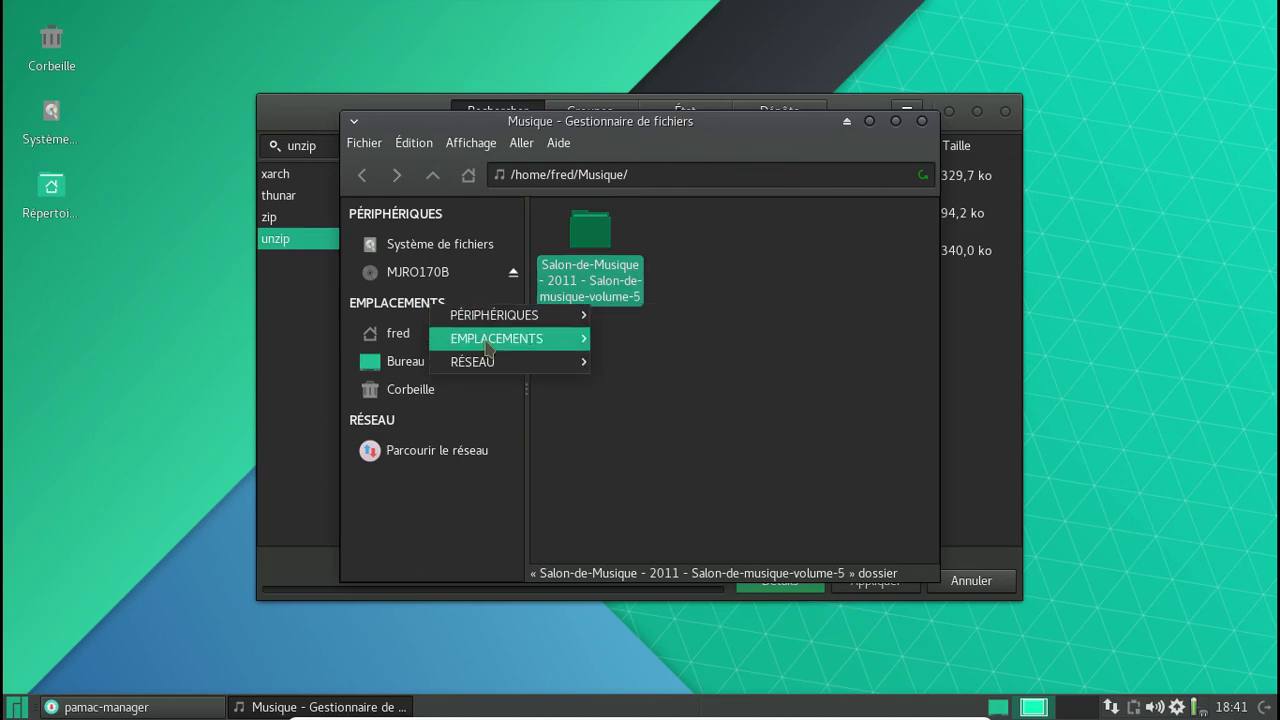
mouse_move(492, 368)
left_click(405, 322)
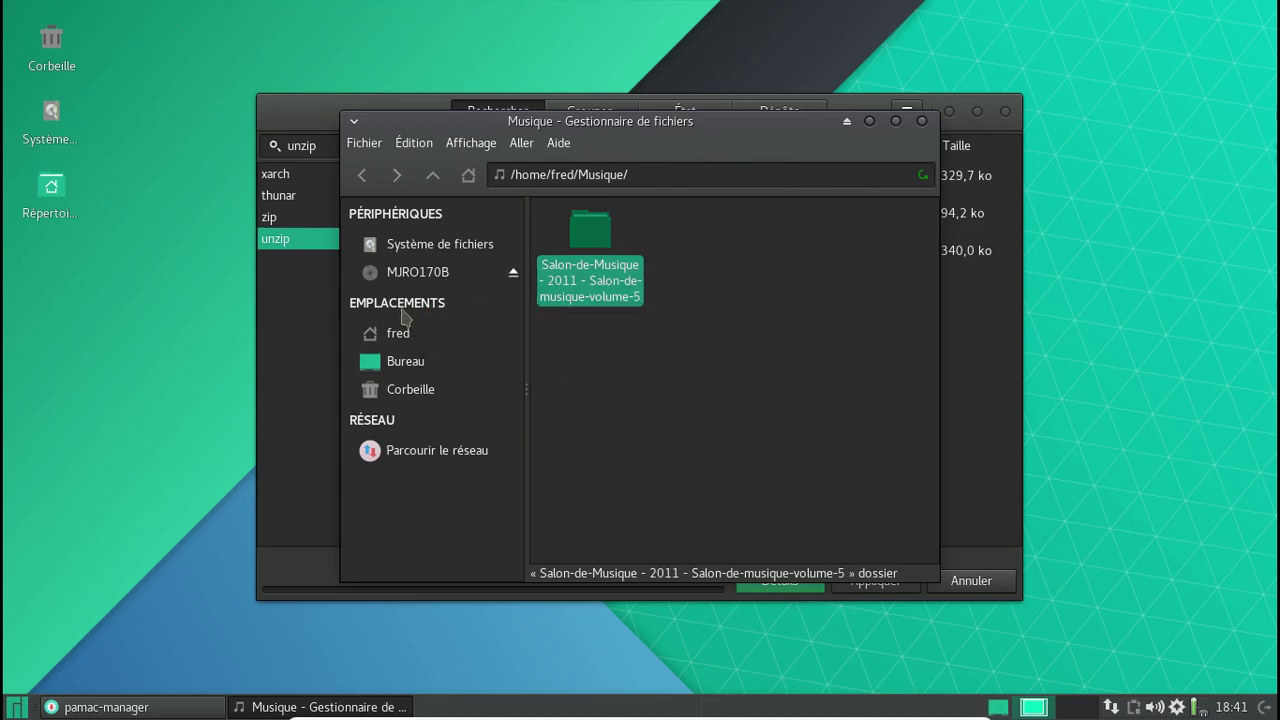
left_click(452, 146)
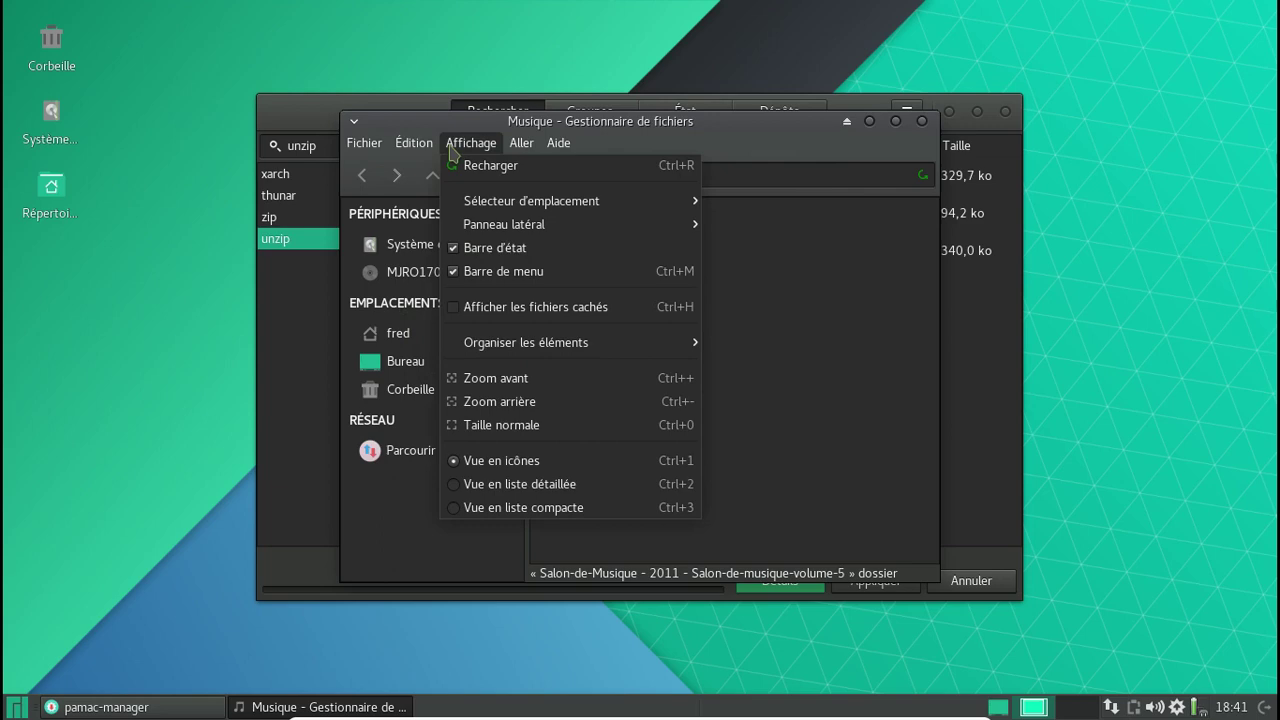
mouse_move(503, 207)
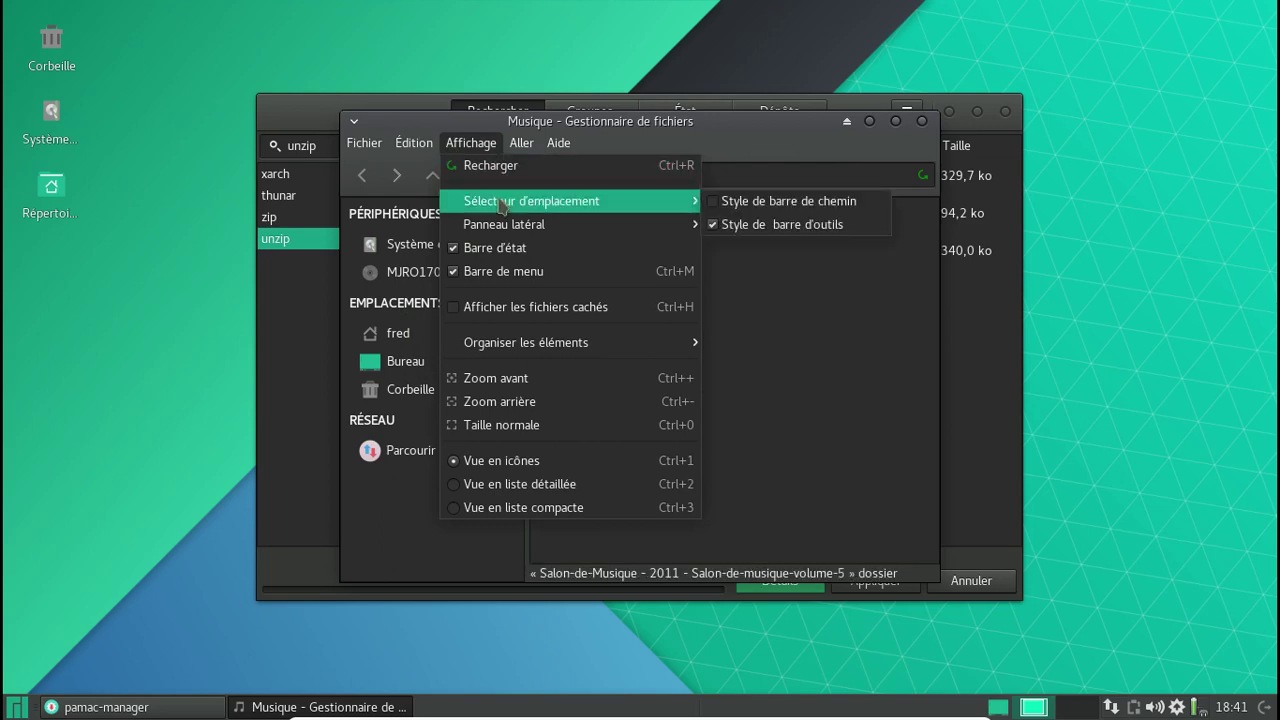
mouse_move(499, 234)
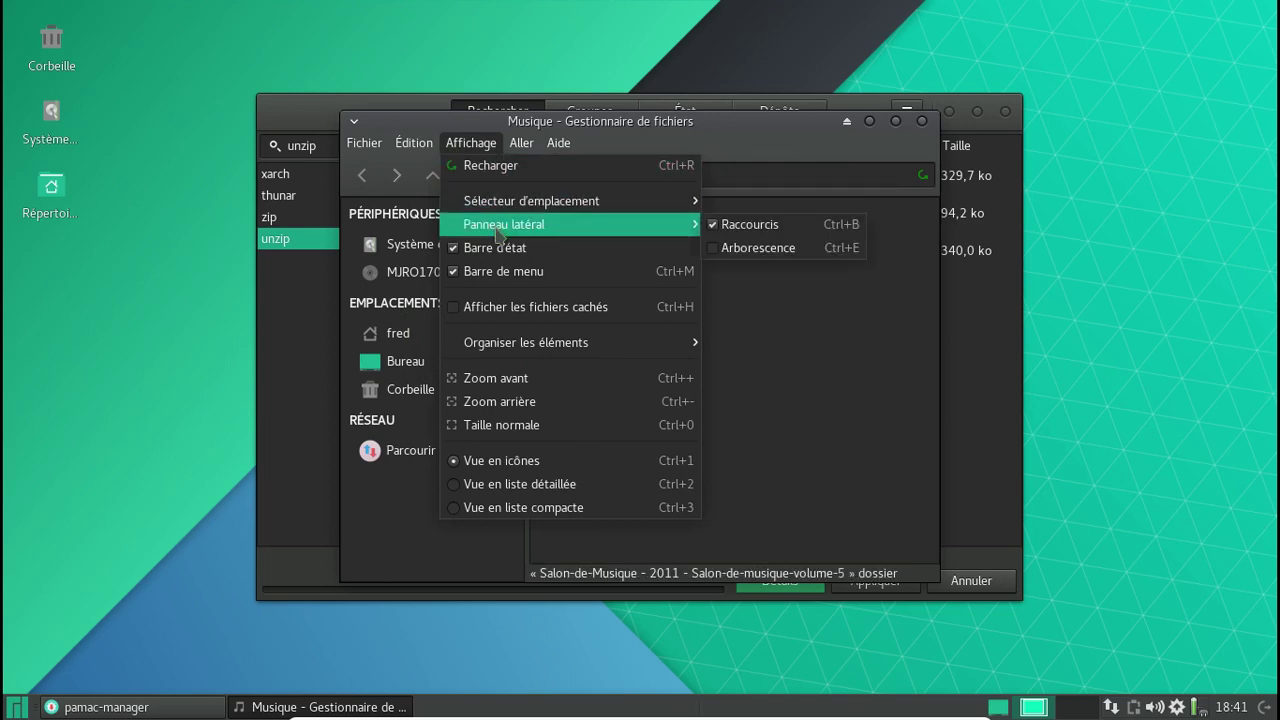
mouse_move(537, 352)
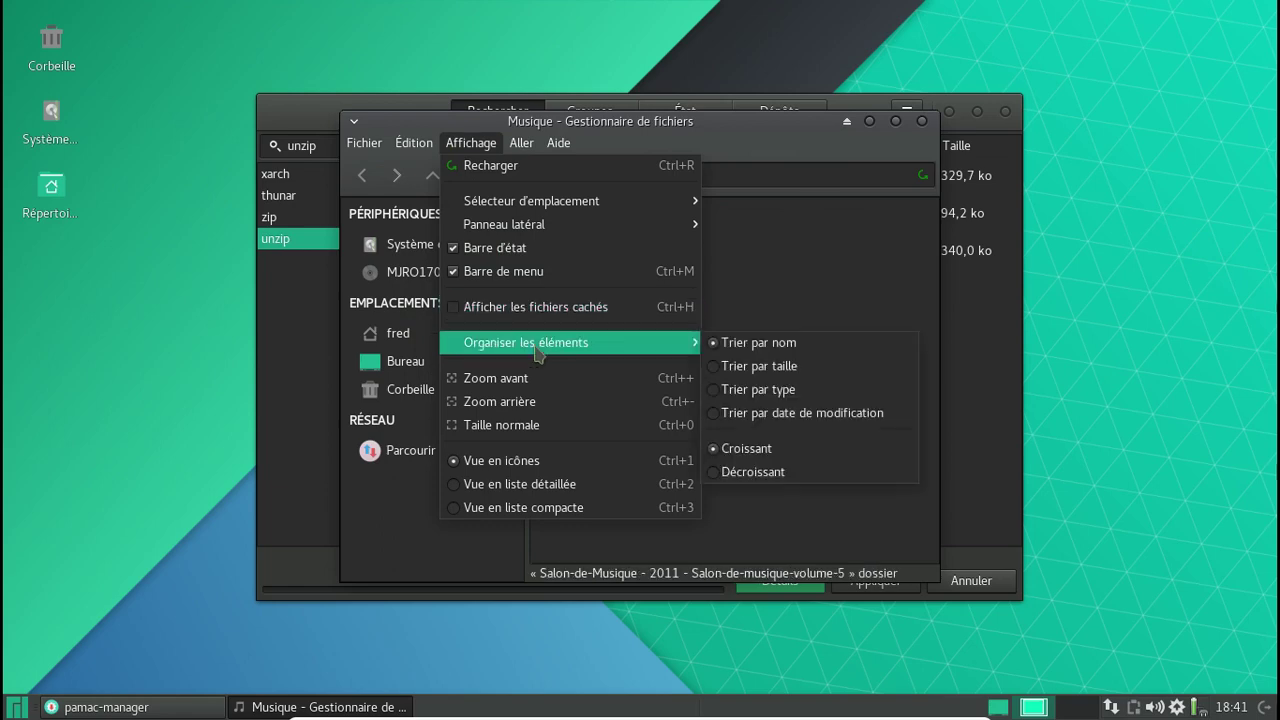
left_click(823, 309)
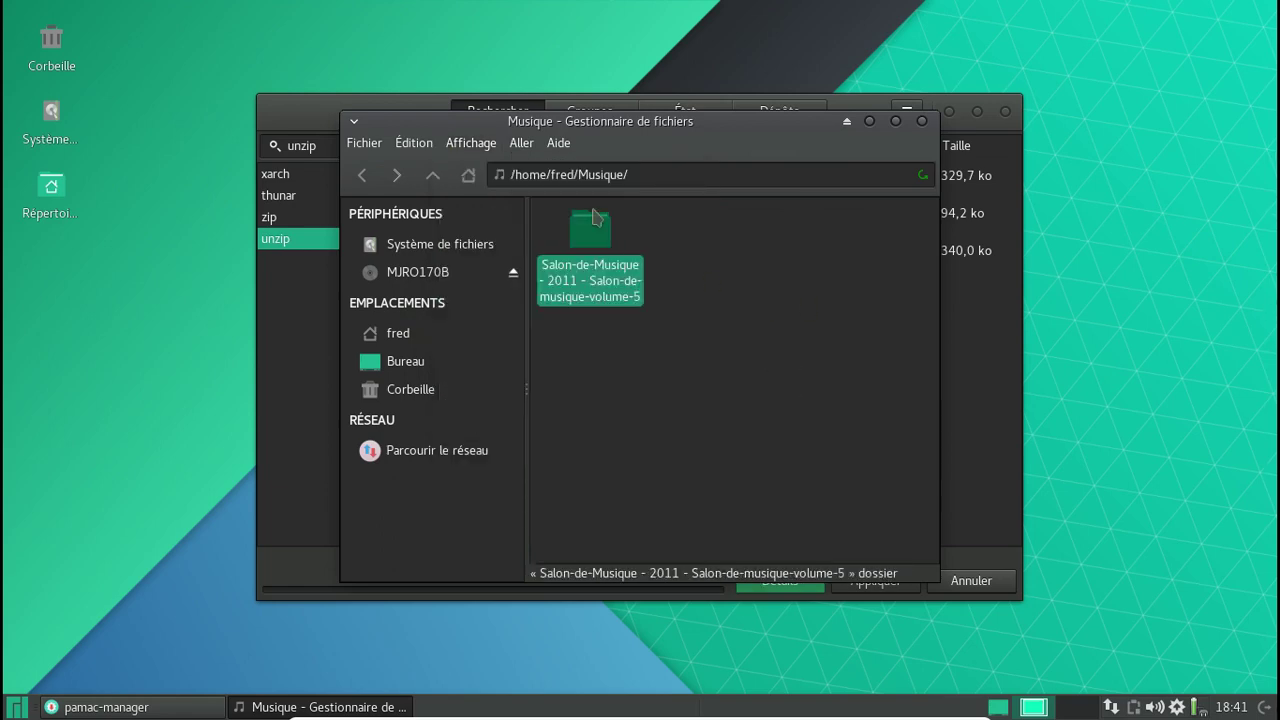
Go up to the home folder and check the Documents folder's available actions and send-to destinations.
left_click(440, 180)
left_click(740, 263)
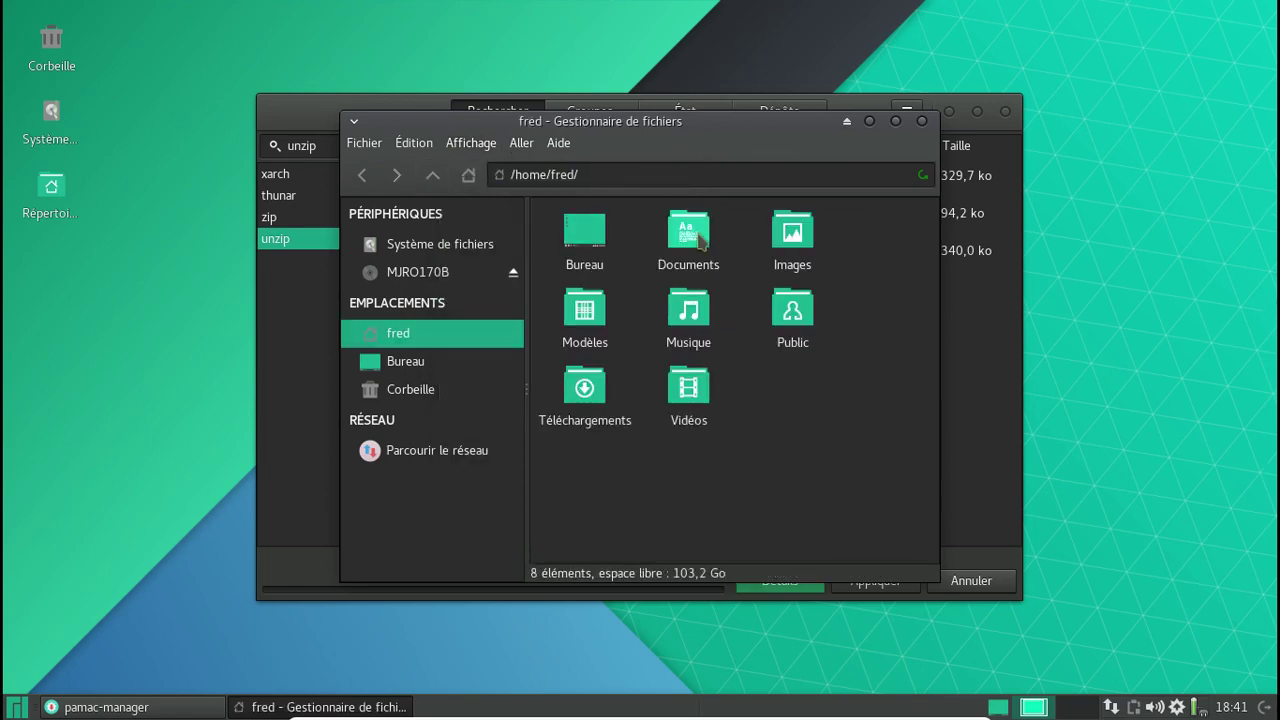
right_click(699, 241)
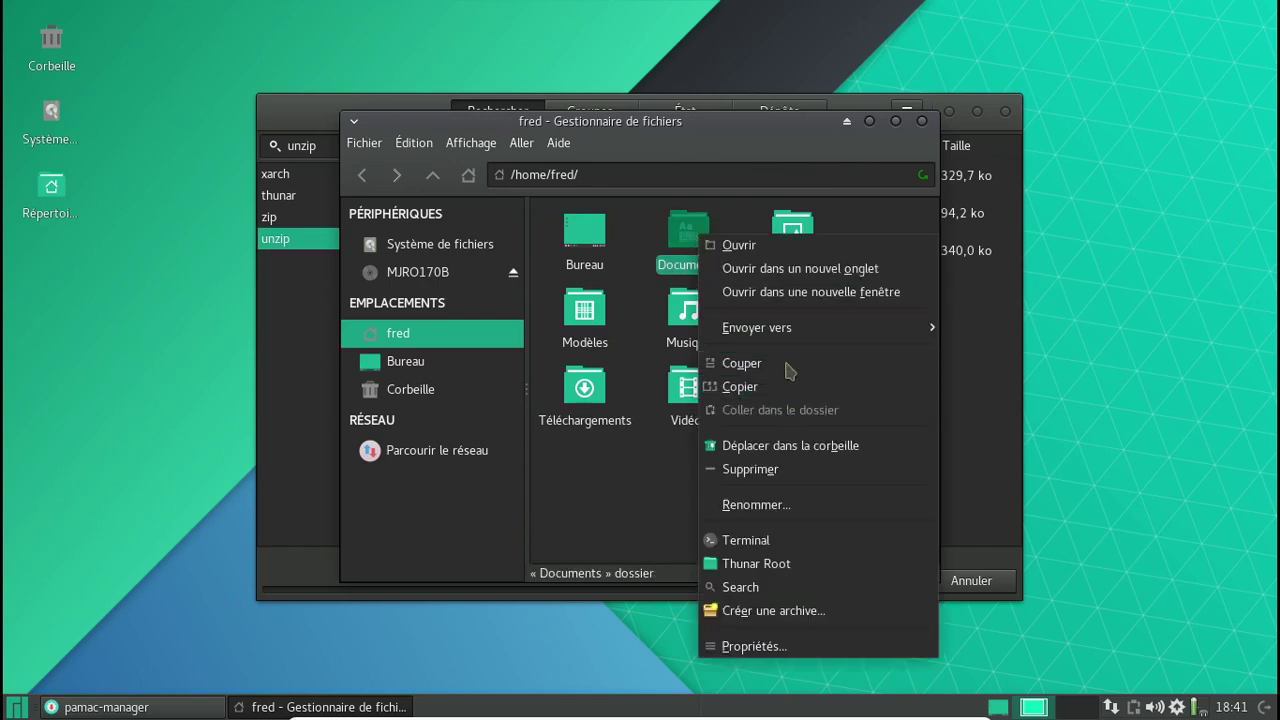
mouse_move(783, 327)
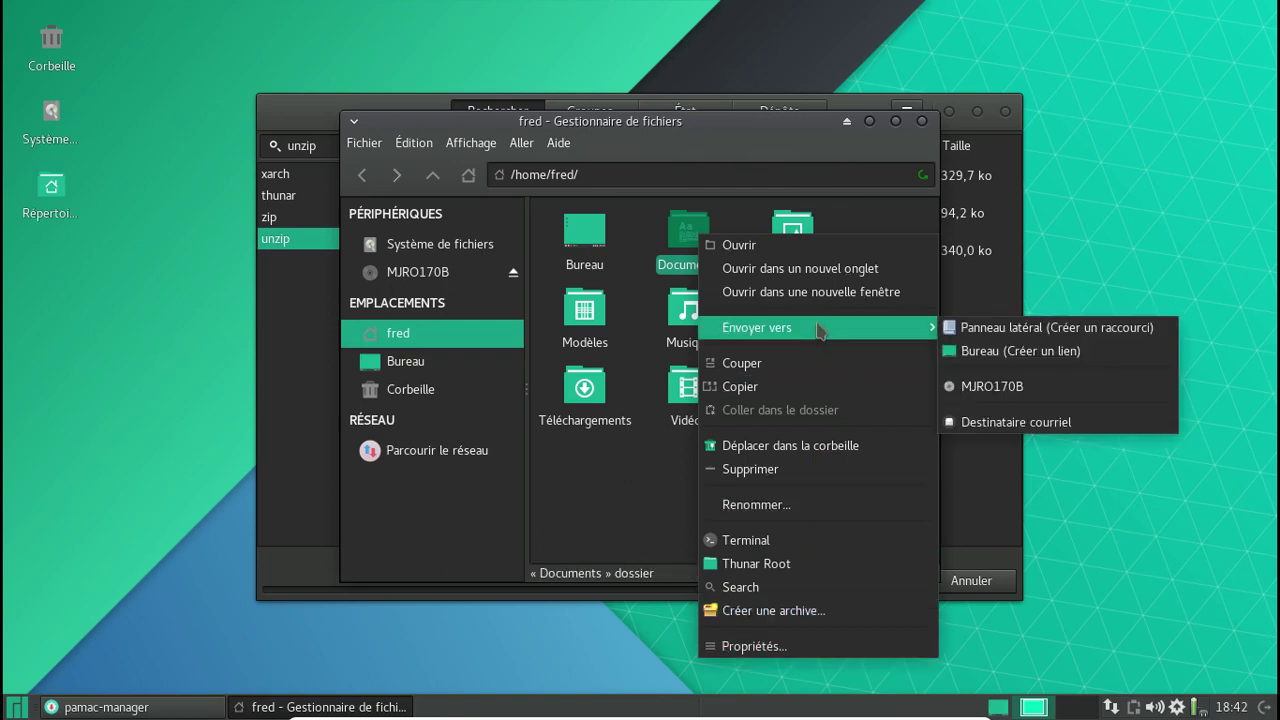
left_click(606, 510)
Move the Documents folder onto the Bureau shortcut and bring it back from the desktop into the home folder.
left_click_drag(688, 232, 390, 362)
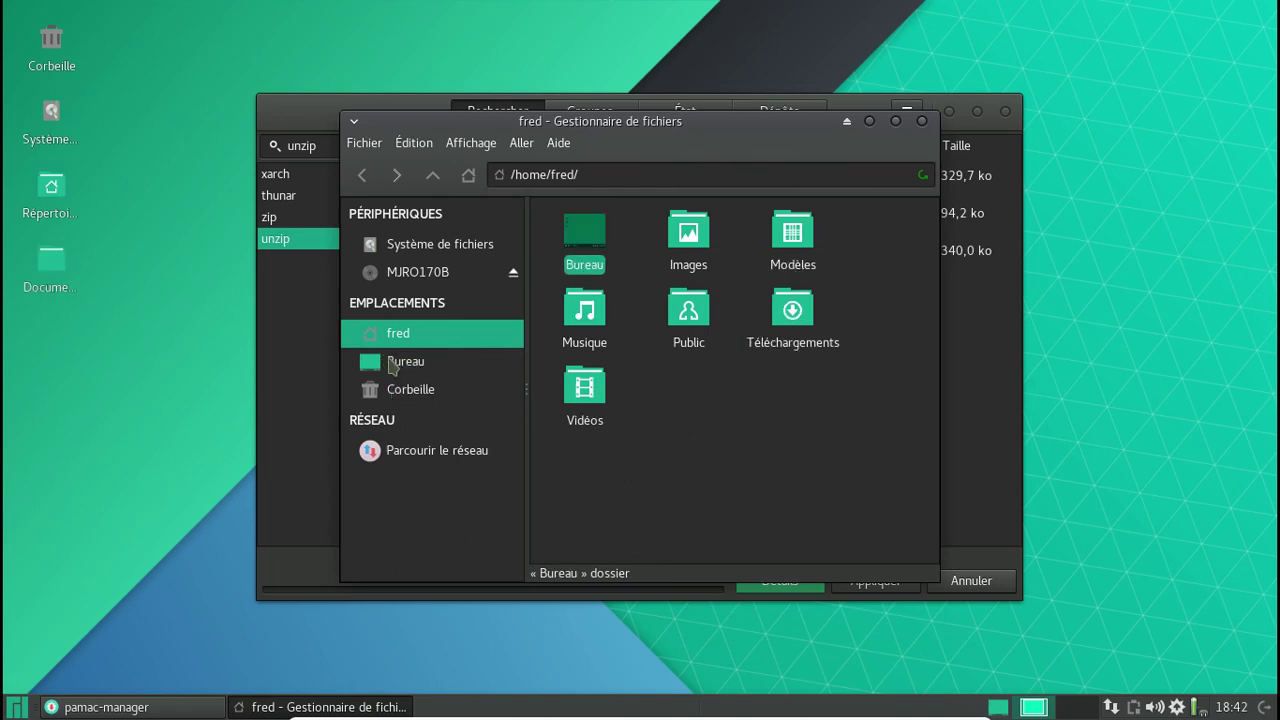
left_click_drag(51, 262, 755, 398)
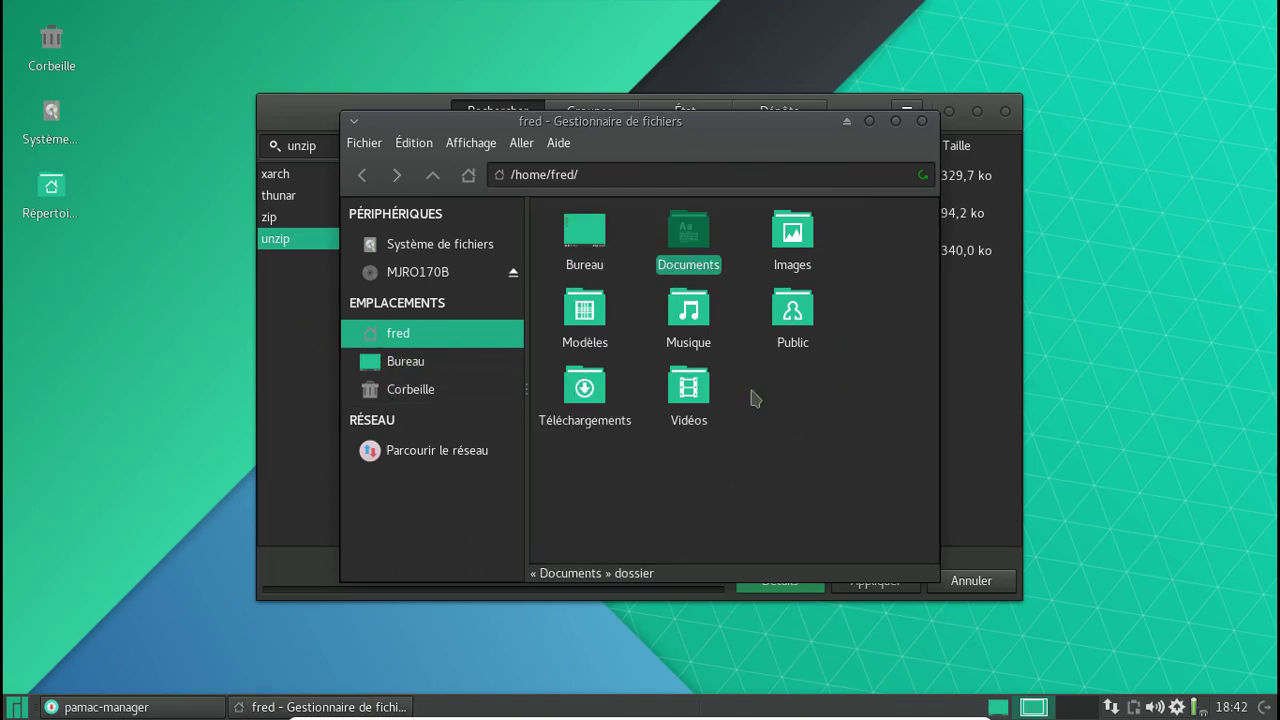
left_click(755, 398)
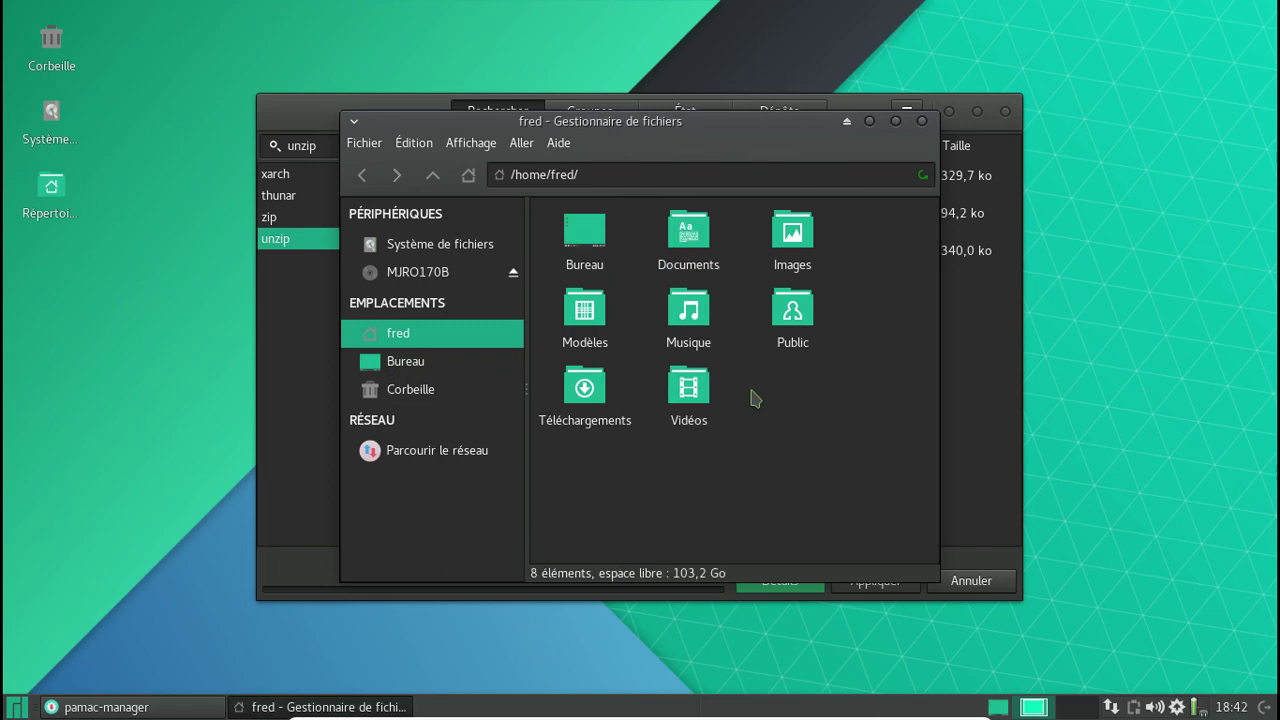
Recheck the Documents folder's actions, then review the file manager's display, behaviour and advanced preferences and close them.
right_click(691, 237)
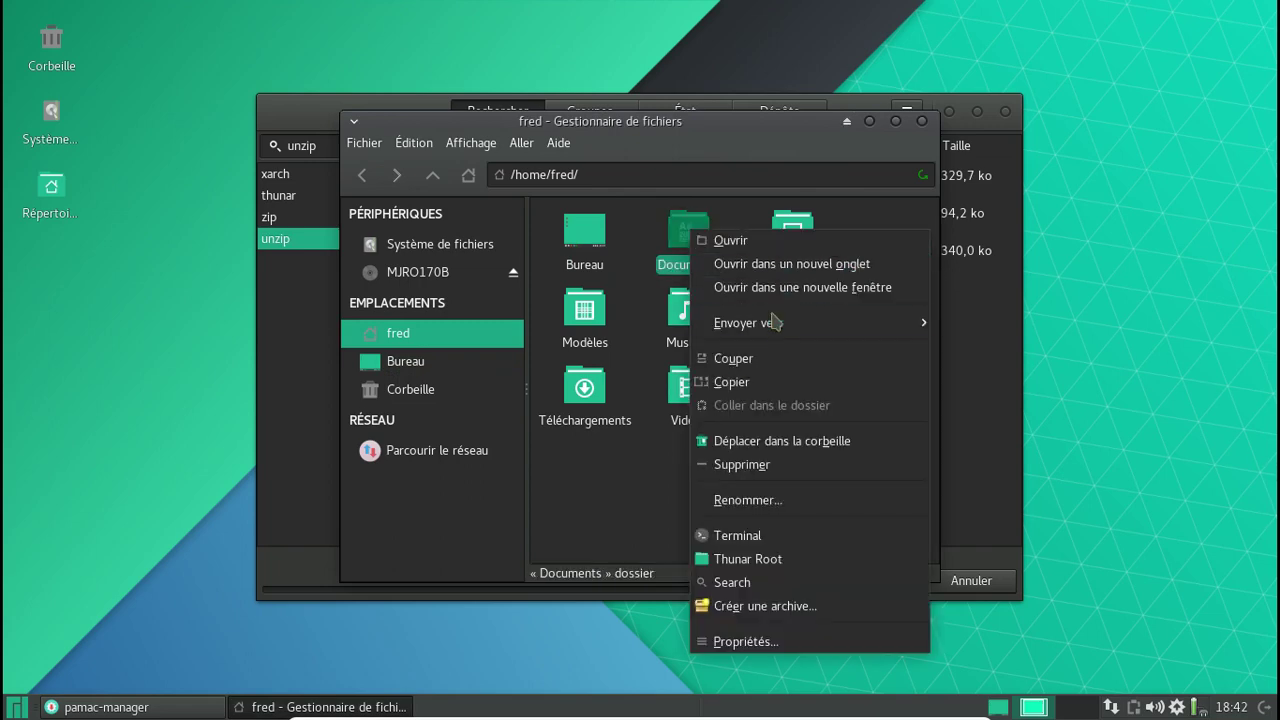
key("Escape")
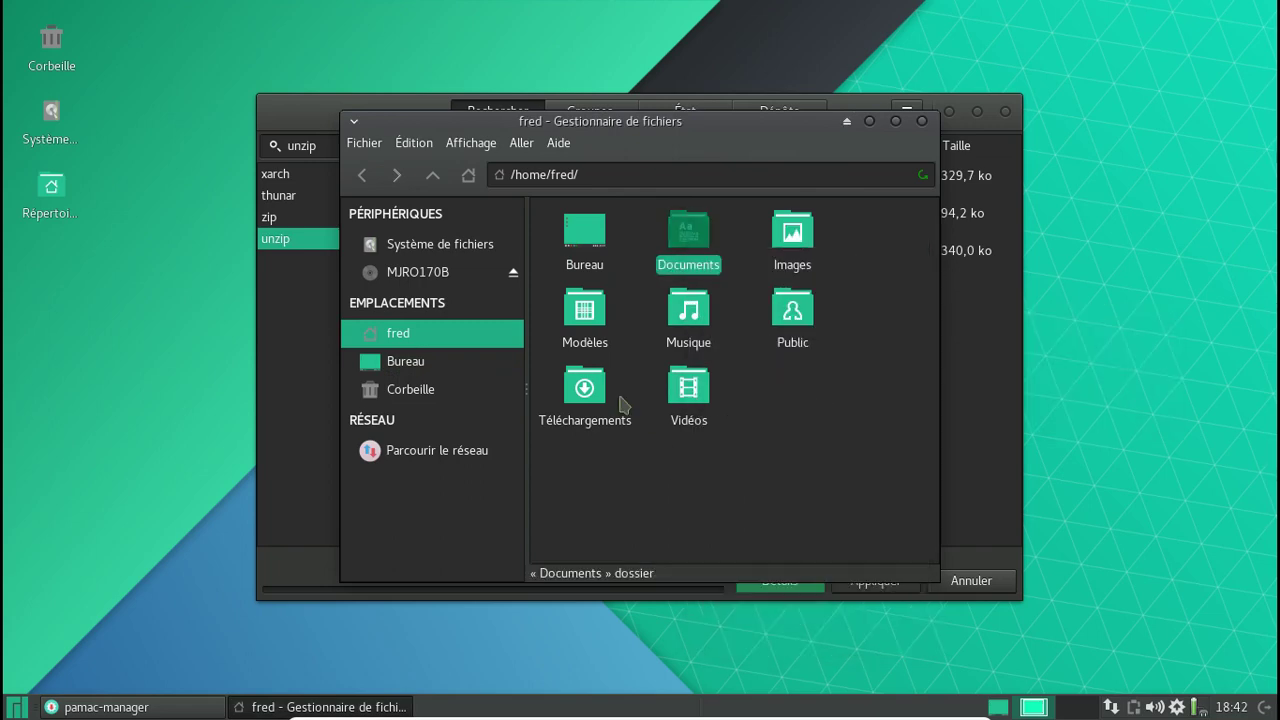
left_click(413, 143)
left_click(486, 497)
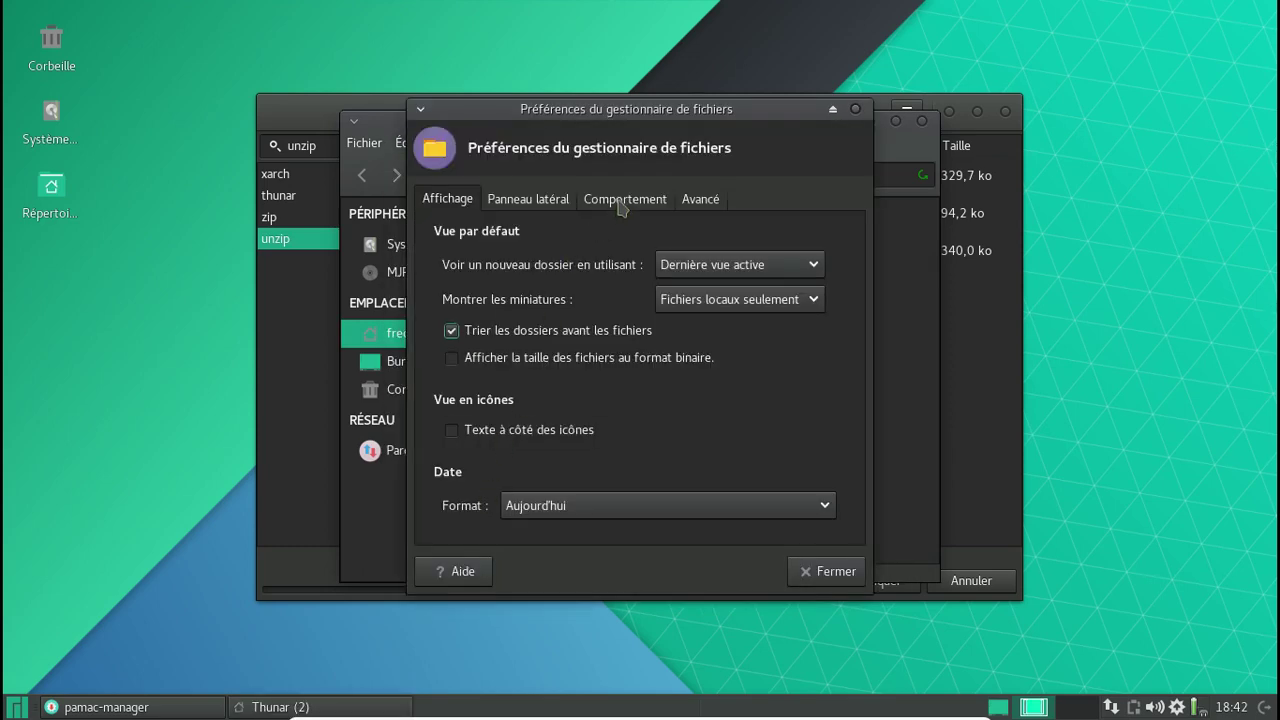
left_click(621, 202)
left_click(688, 201)
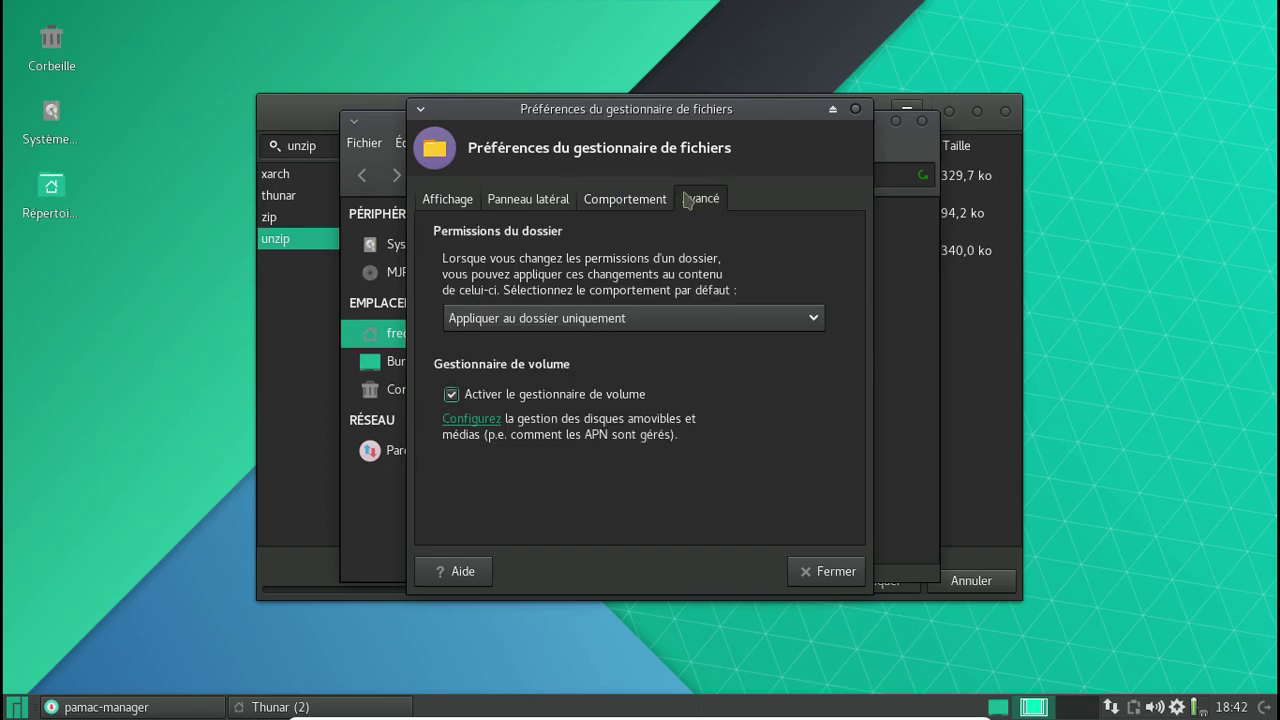
left_click(828, 571)
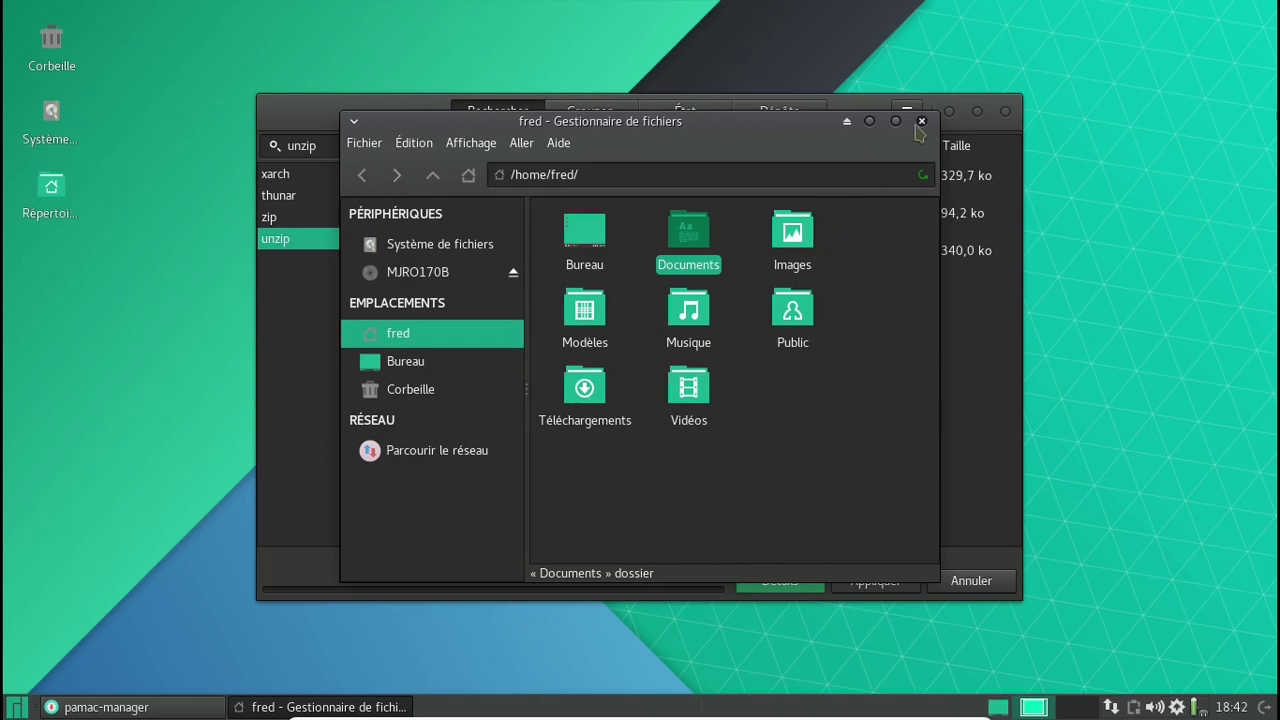
Try the path bar style for the file manager's location selector, and return it to the toolbar style.
left_click(471, 143)
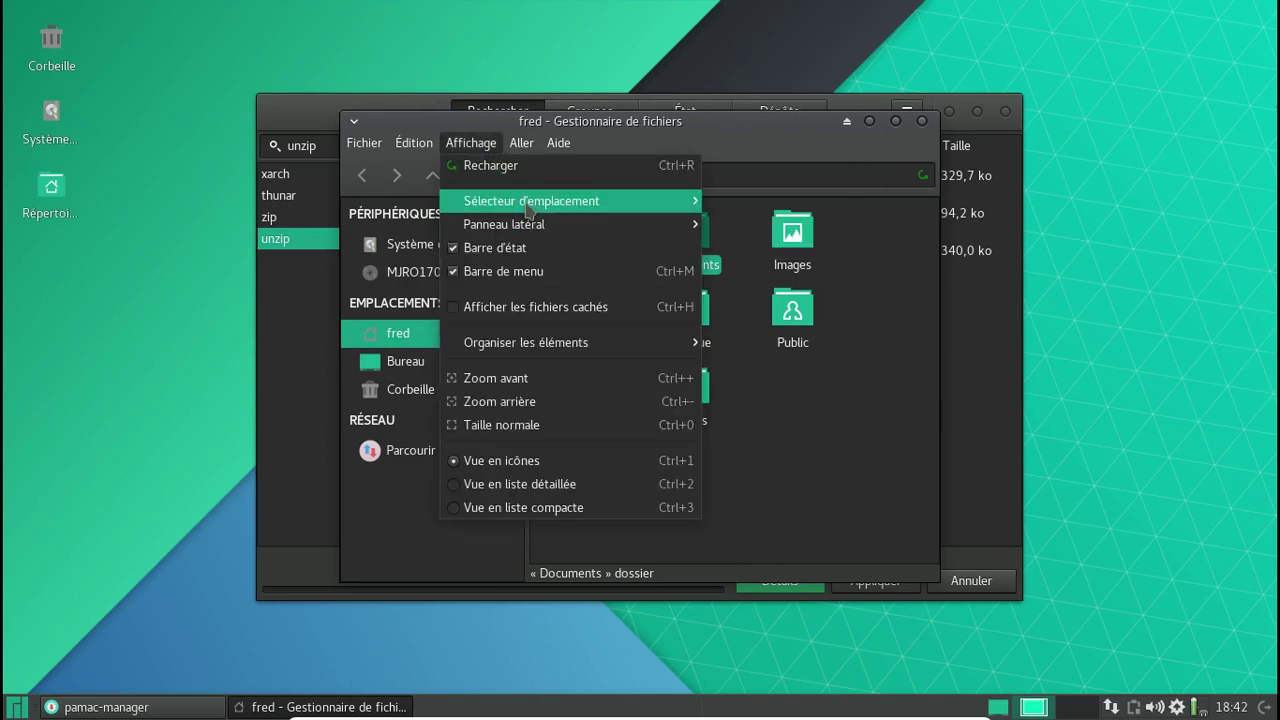
left_click(722, 201)
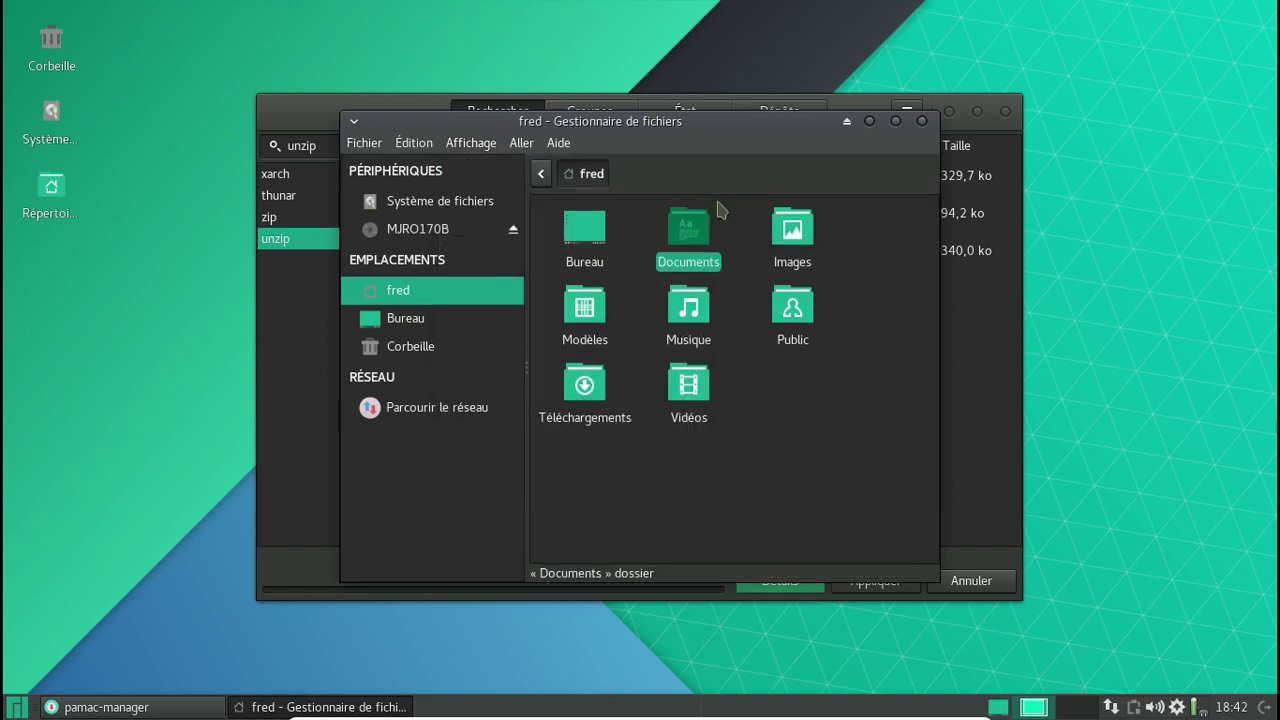
left_click(489, 147)
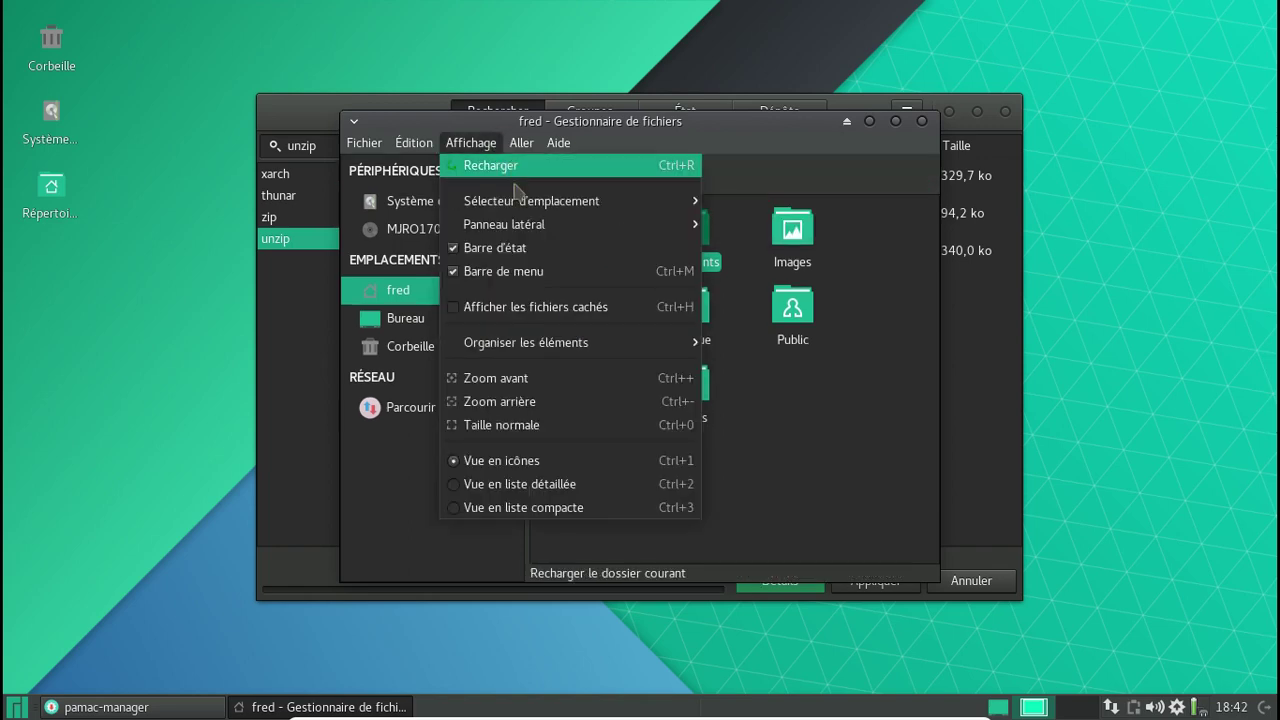
mouse_move(518, 207)
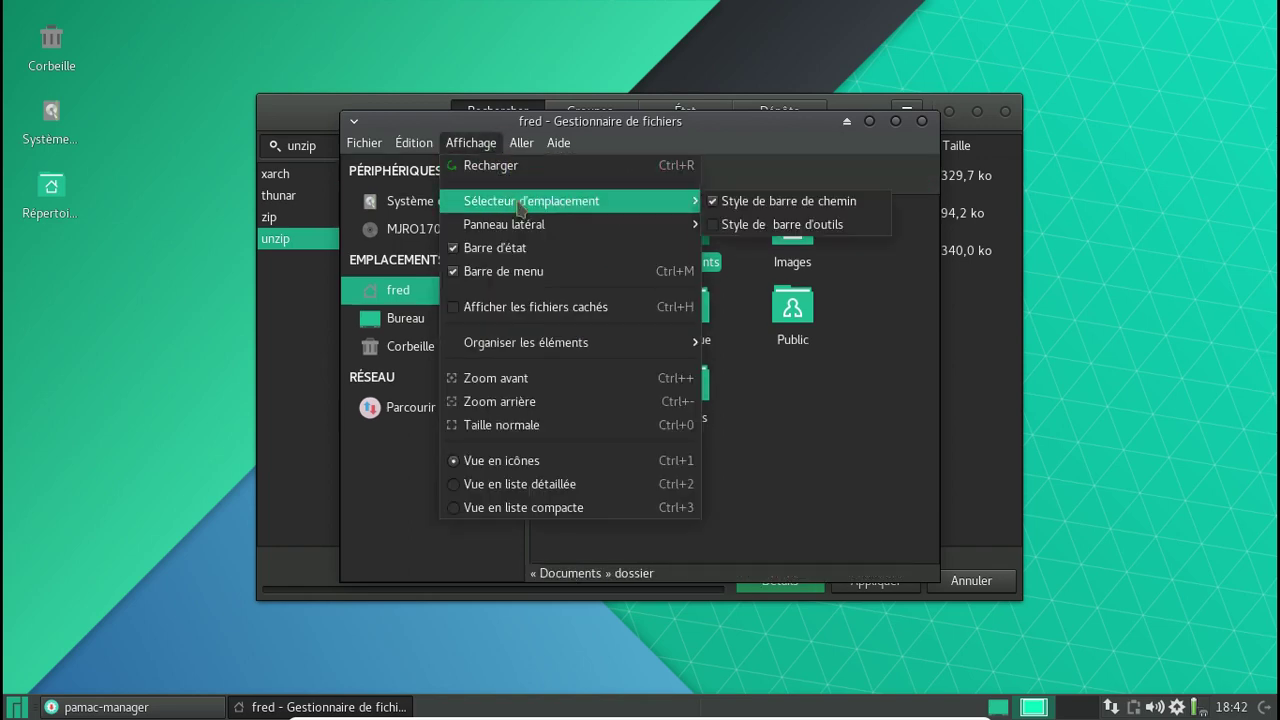
left_click(716, 225)
Switch the file manager's side pane to the tree view (Arborescence) and expand the home folder in it.
left_click(482, 147)
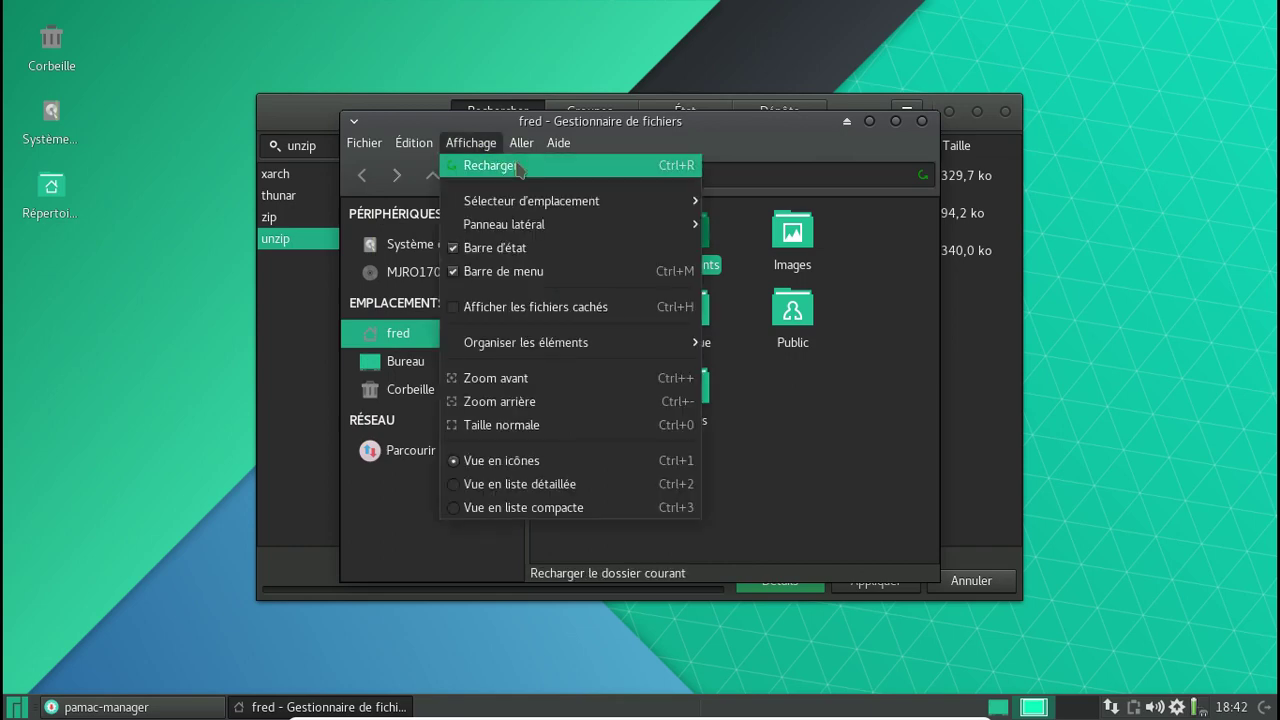
mouse_move(572, 225)
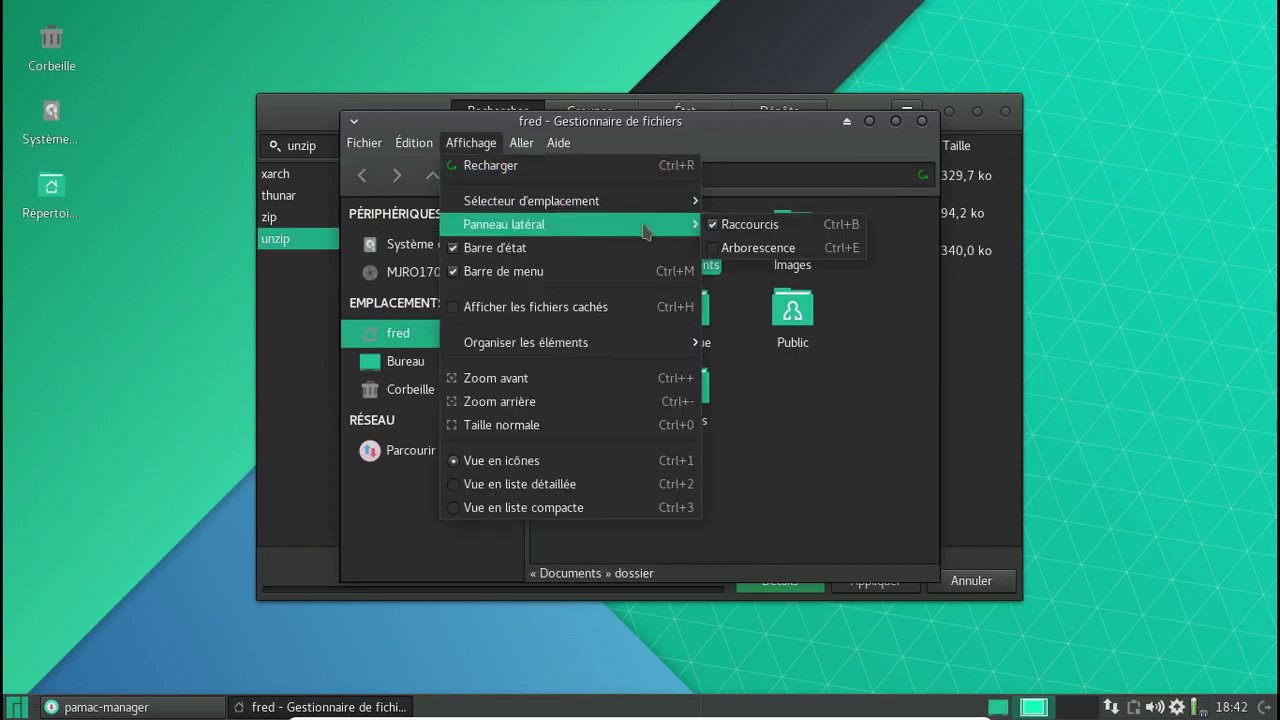
left_click(733, 250)
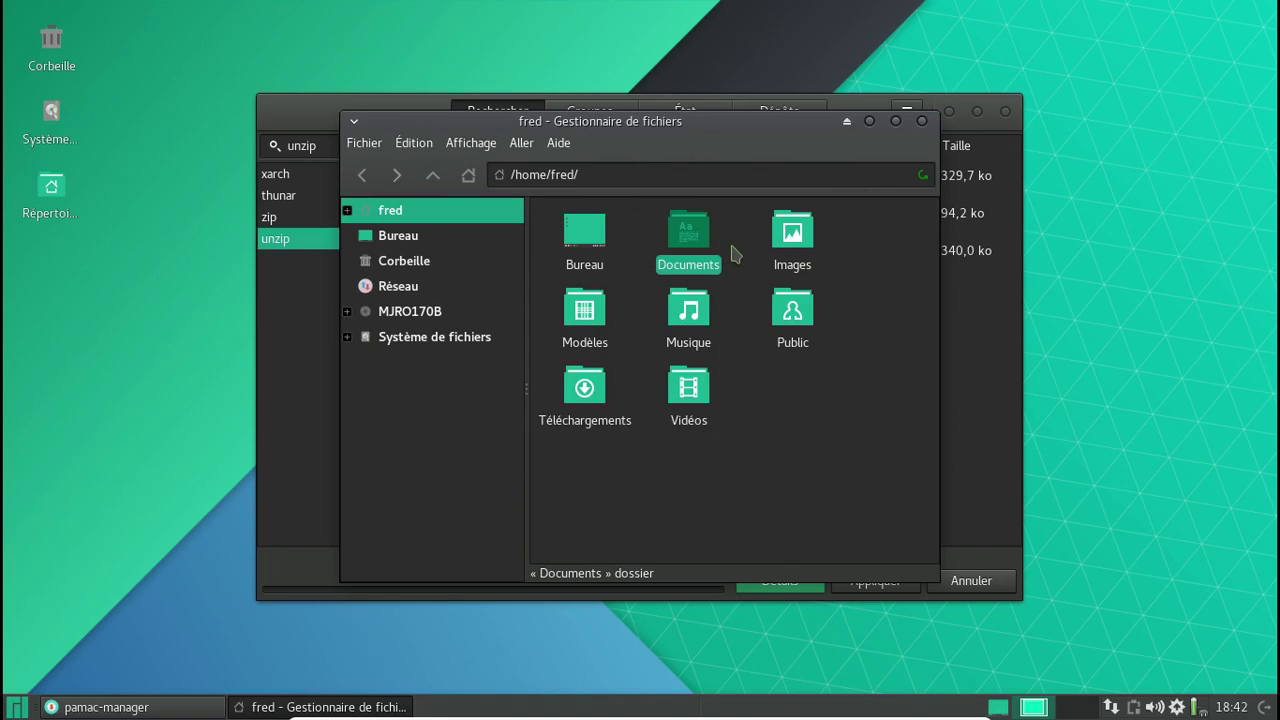
left_click(347, 211)
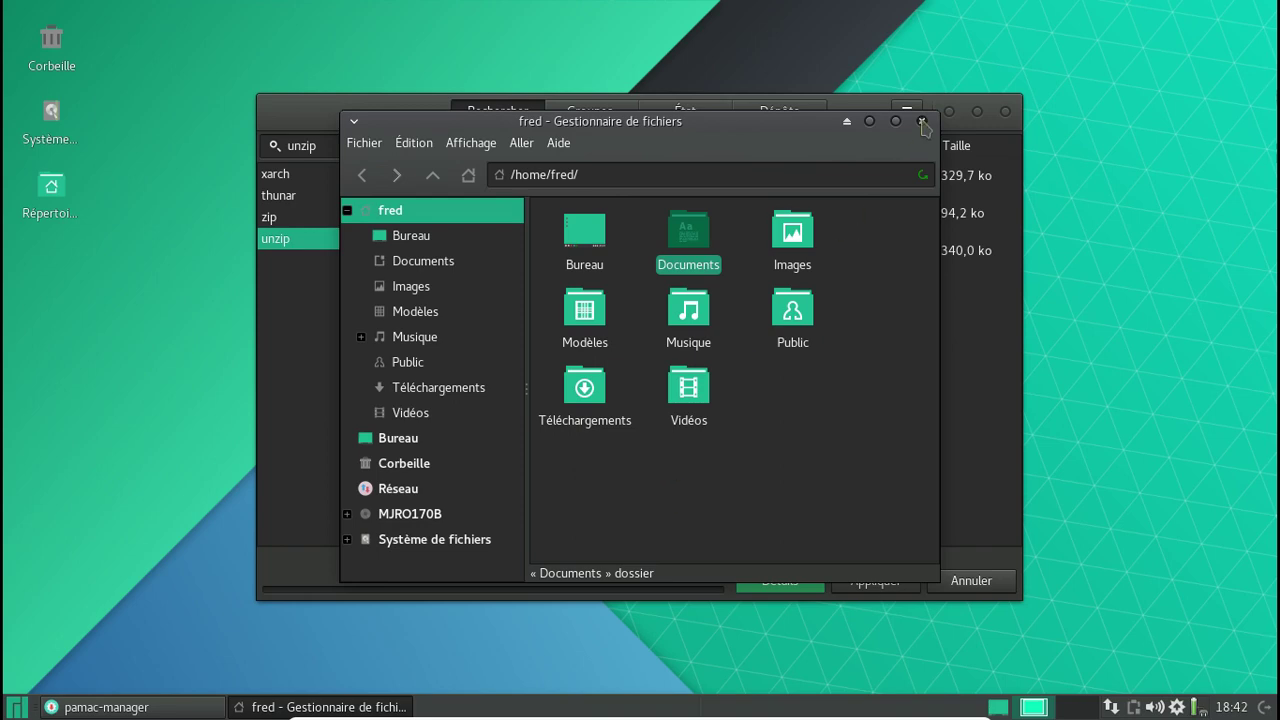
Launch Quod Libet and add the Salon-de-musique-volume-5 album folder inside Musique to its scanned library directories.
left_click(17, 707)
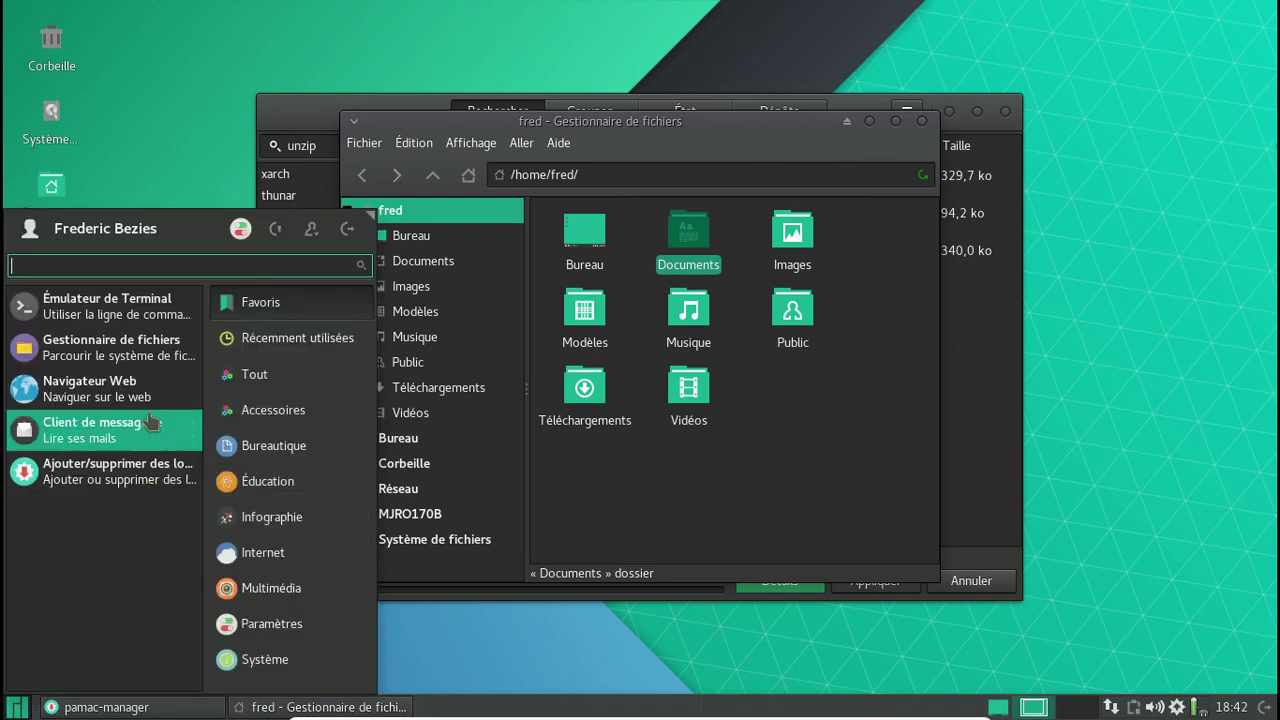
type("quodl")
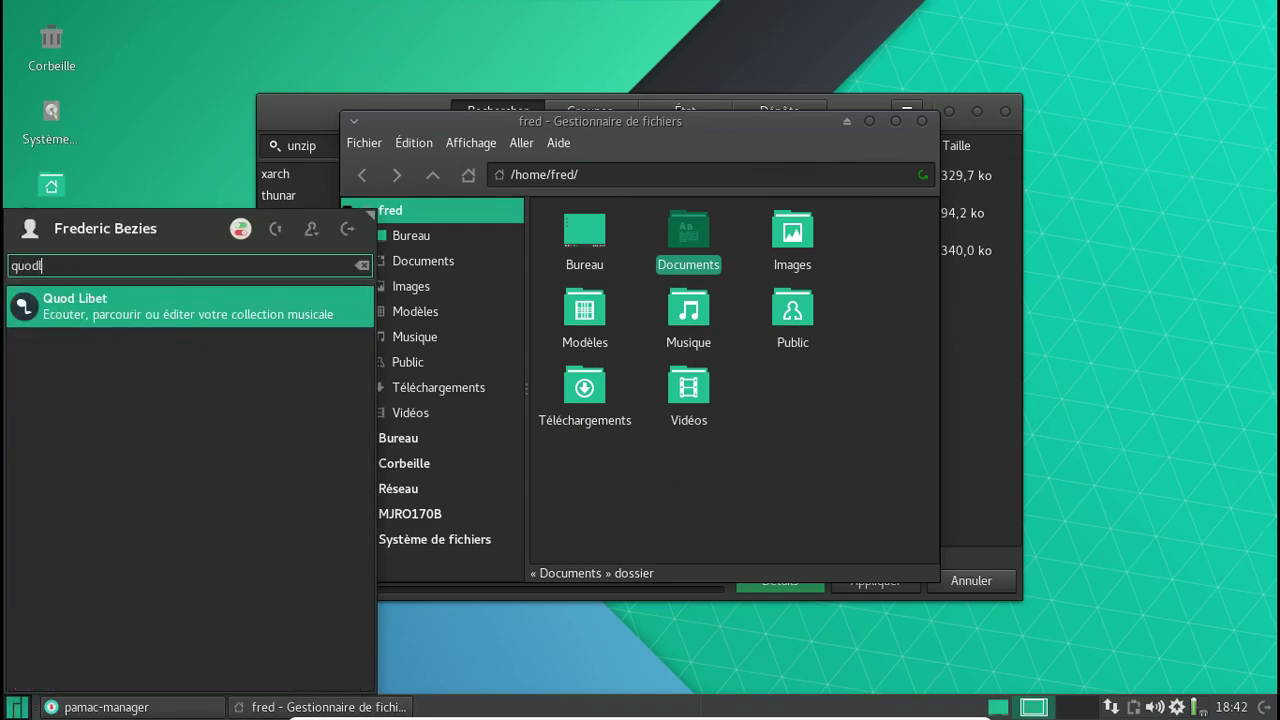
key("Return")
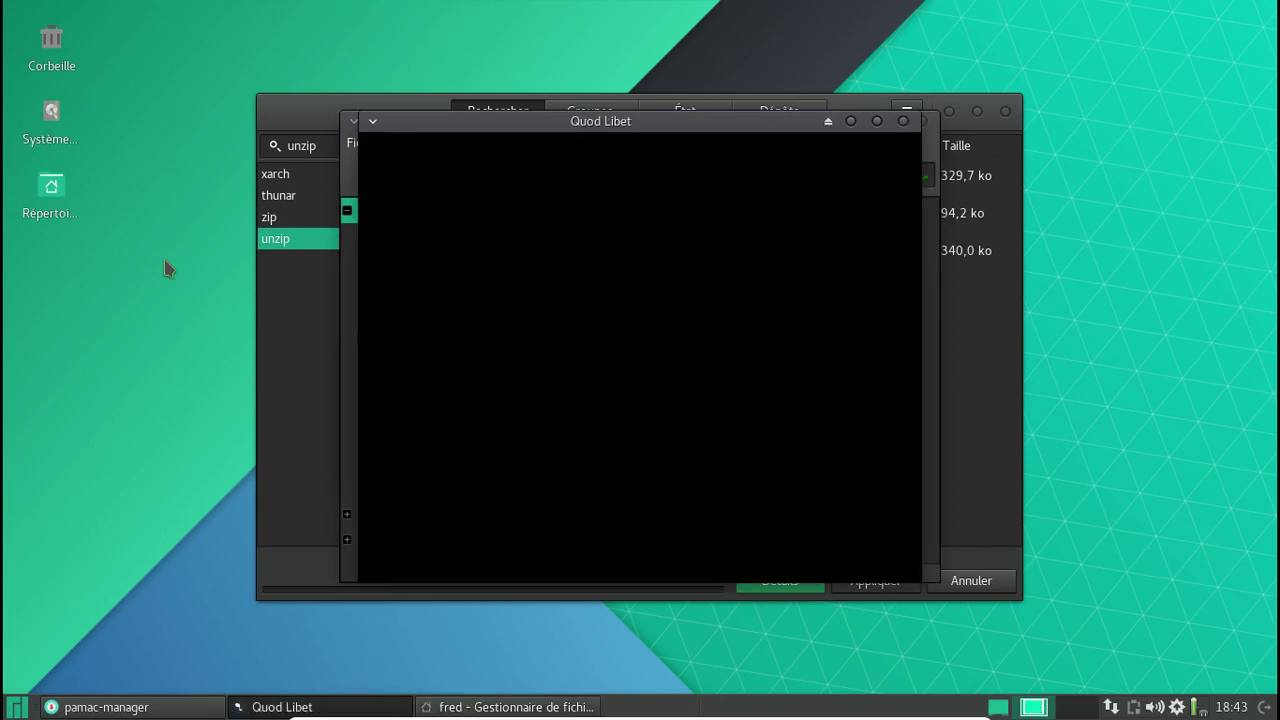
left_click(783, 430)
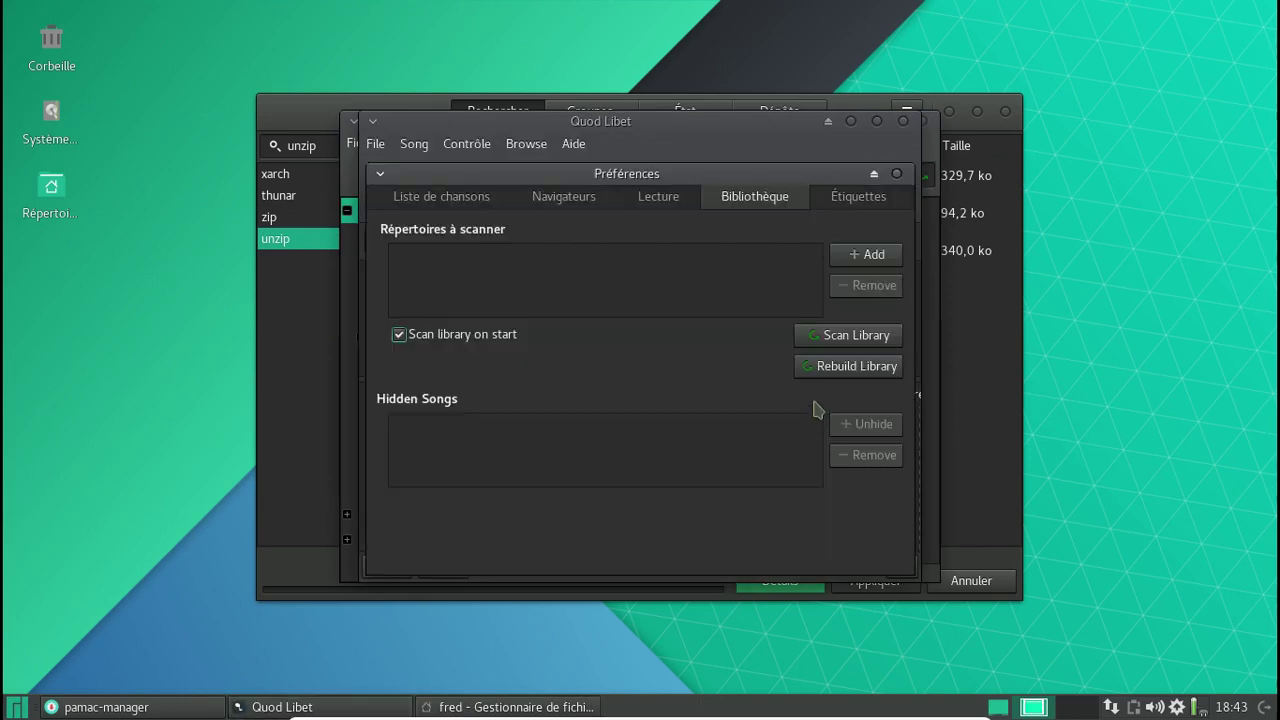
left_click(864, 256)
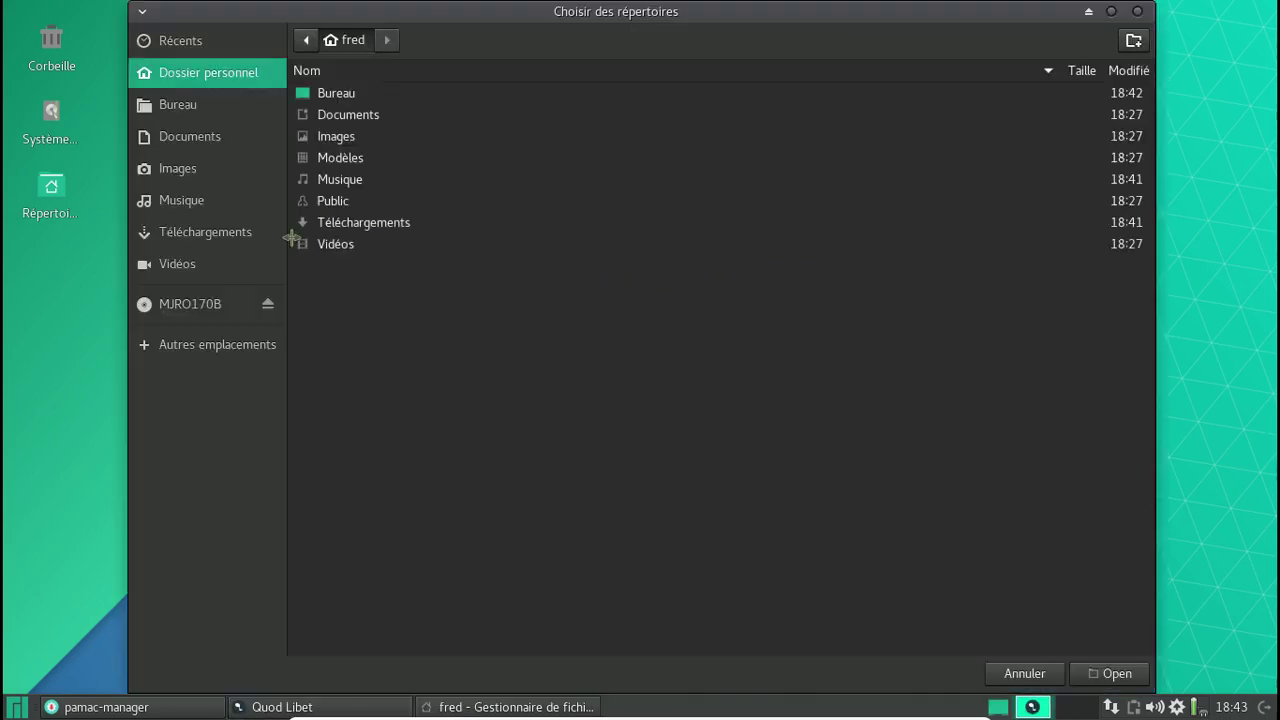
double_click(357, 189)
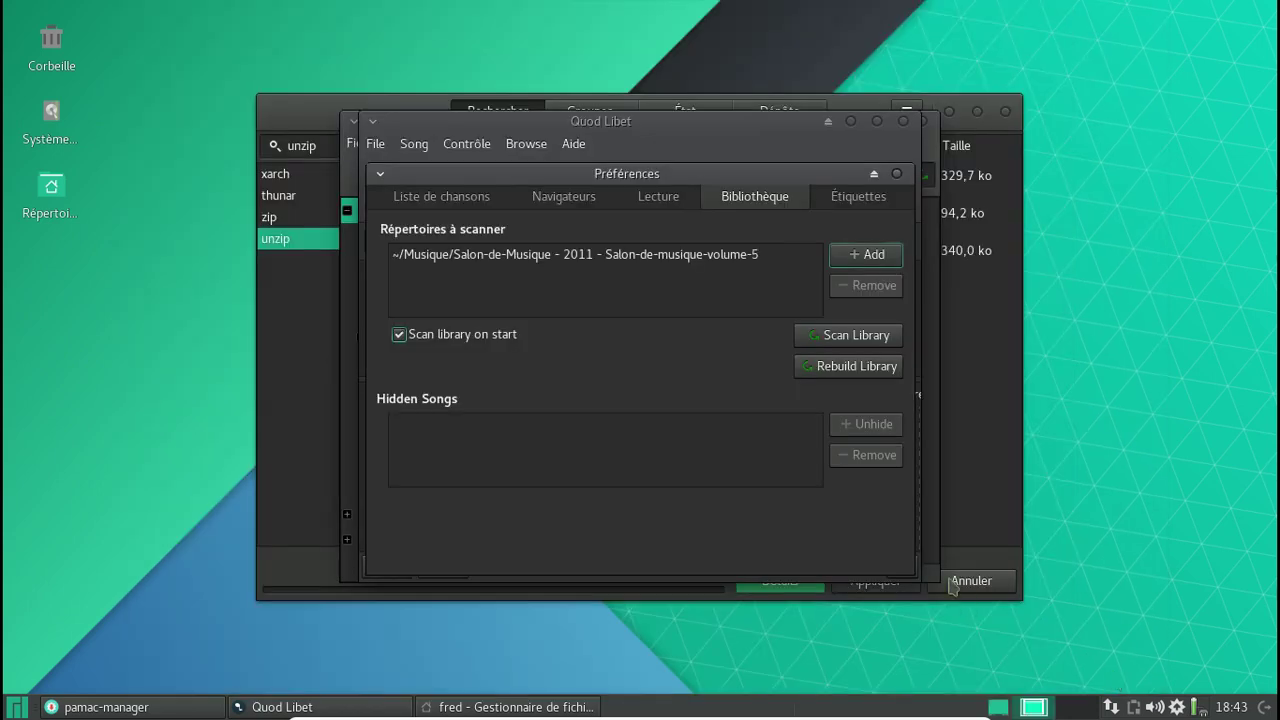
left_click(896, 174)
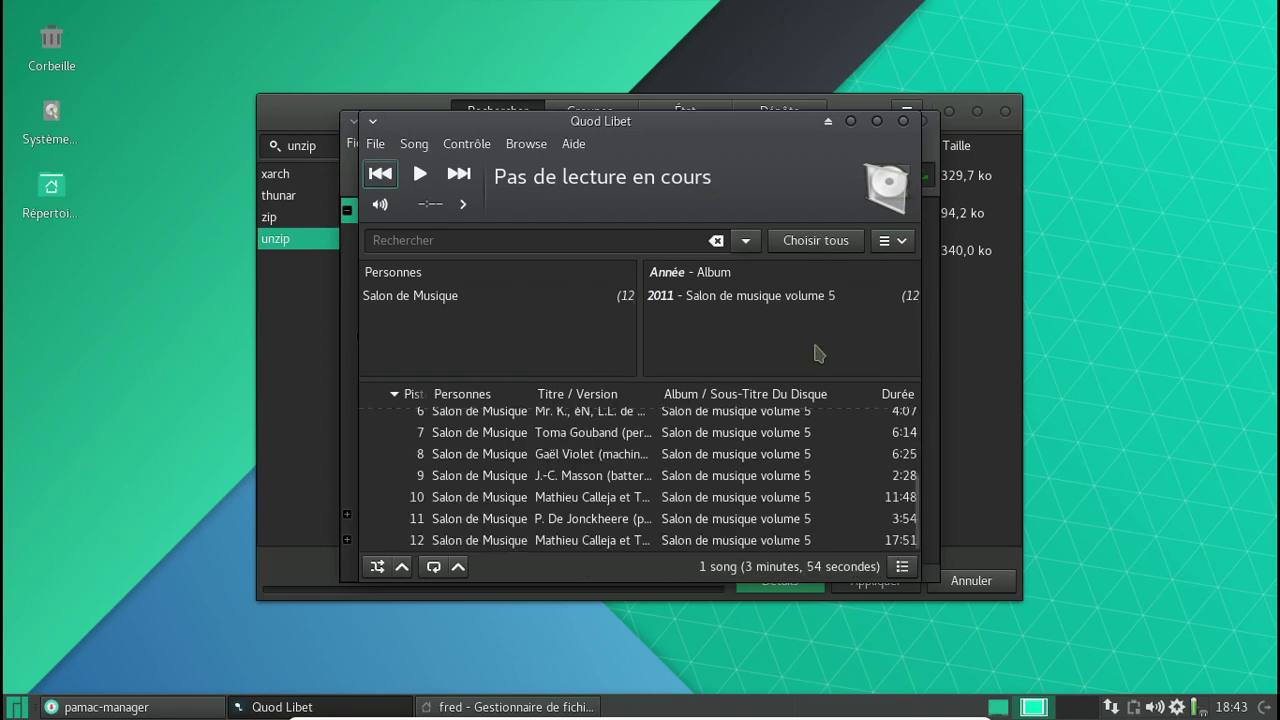
Maximize the music player and play tracks 1, 3 and 10 of the album Salon de musique volume 5.
left_click(877, 121)
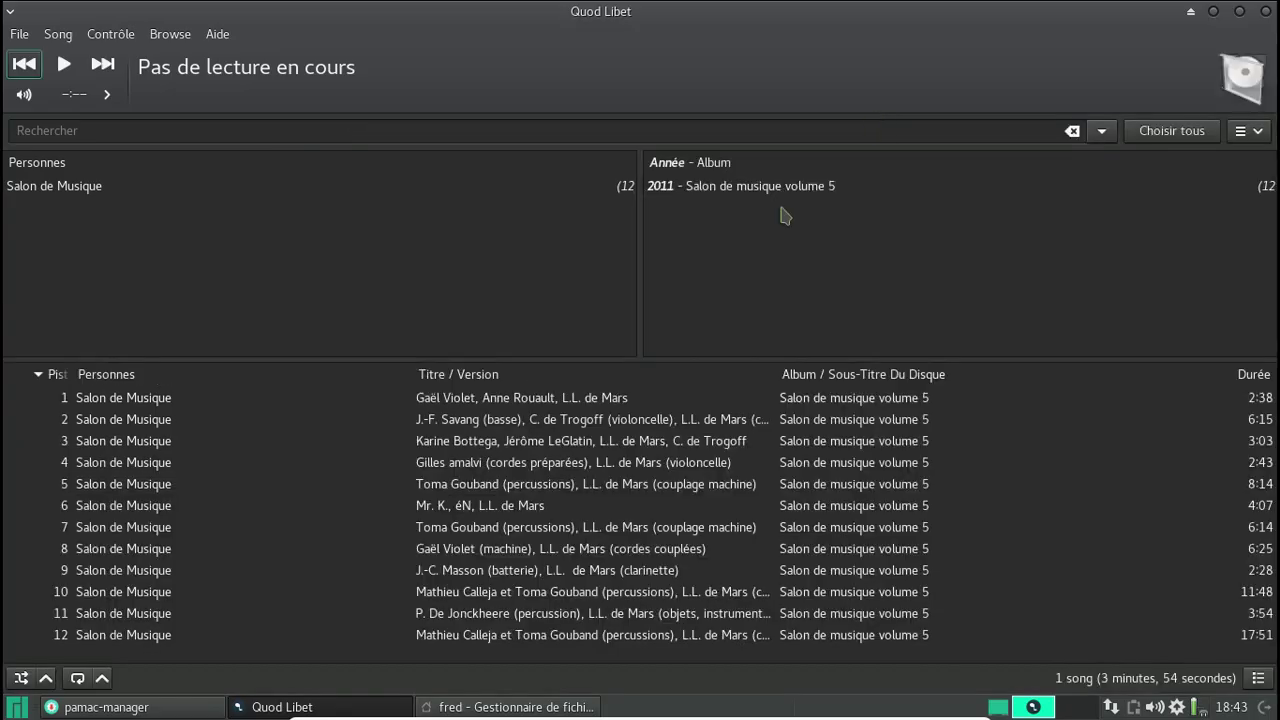
left_click(547, 400)
double_click(547, 398)
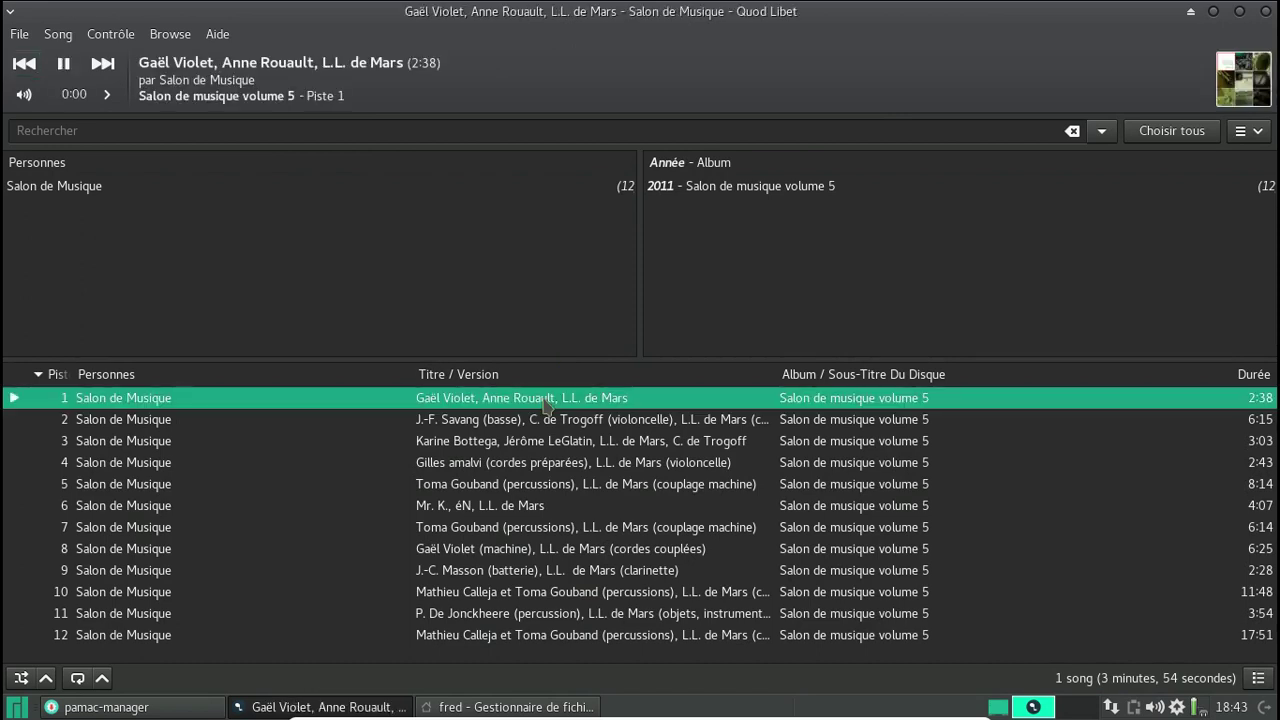
double_click(545, 446)
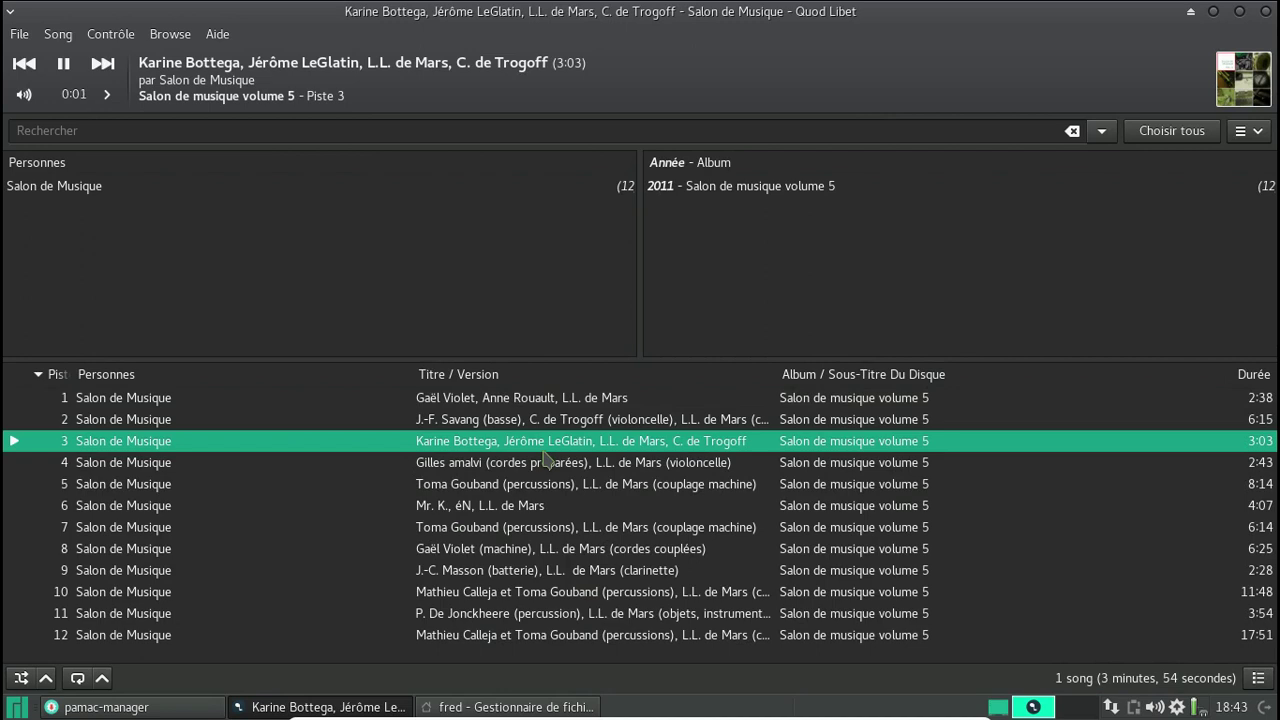
double_click(658, 594)
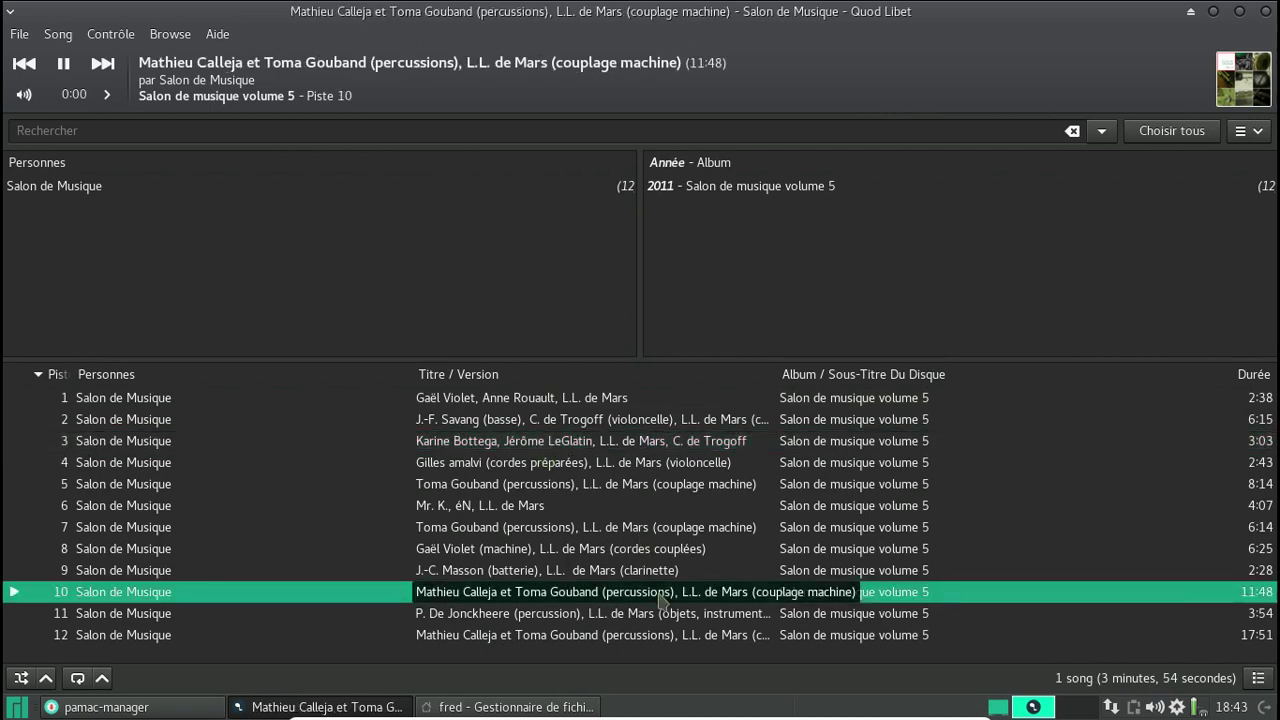
Seek forward in track 10 to about 3:19 and on to about 6:29, and start playing track 11.
left_click(85, 94)
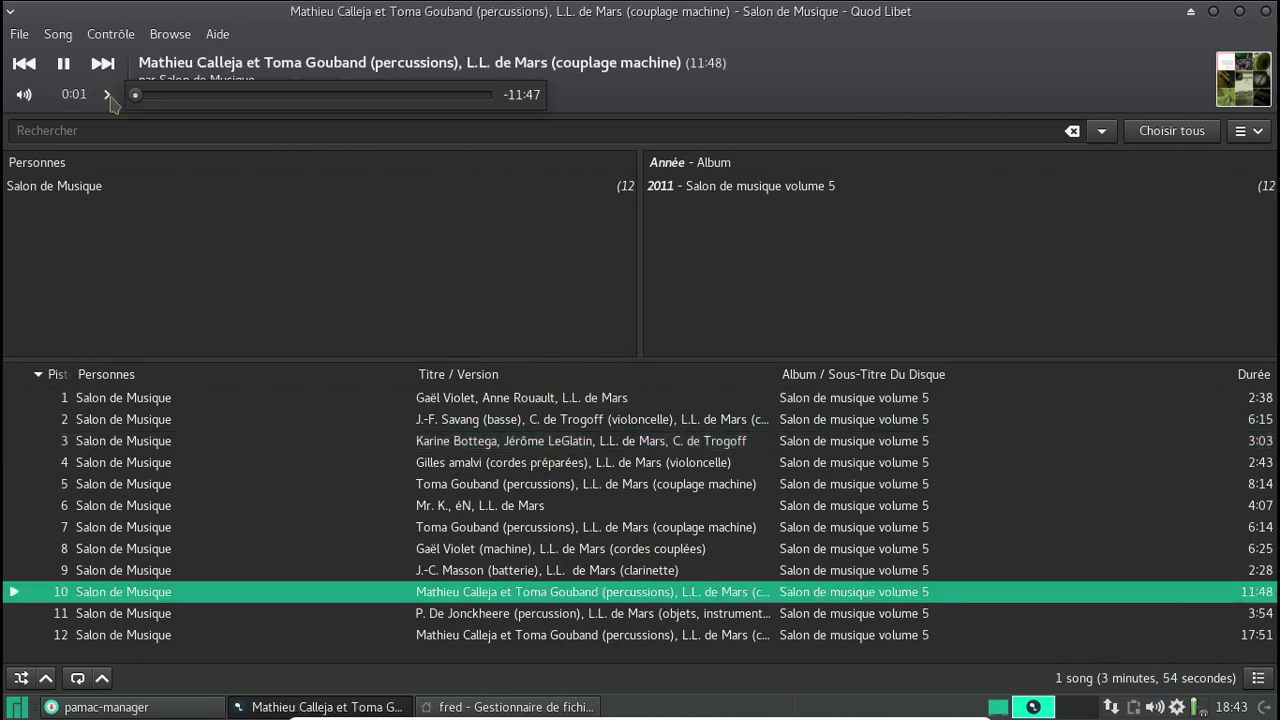
left_click_drag(150, 96, 238, 97)
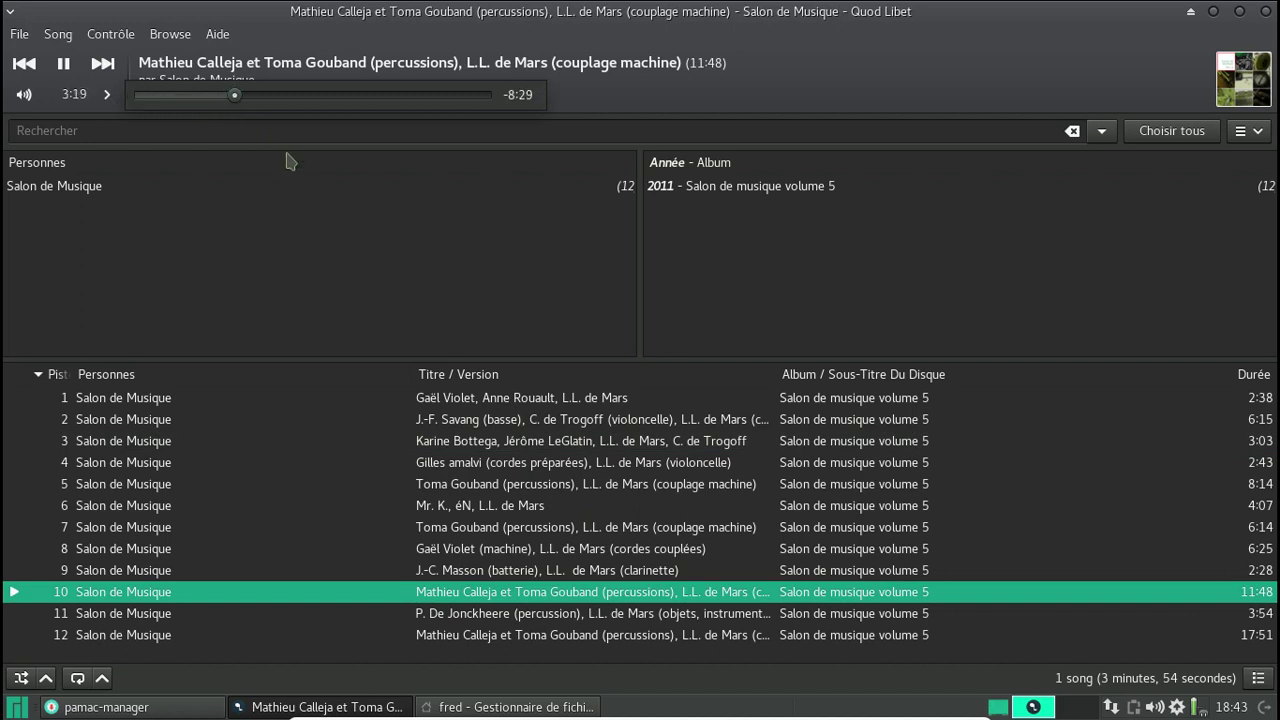
left_click(329, 96)
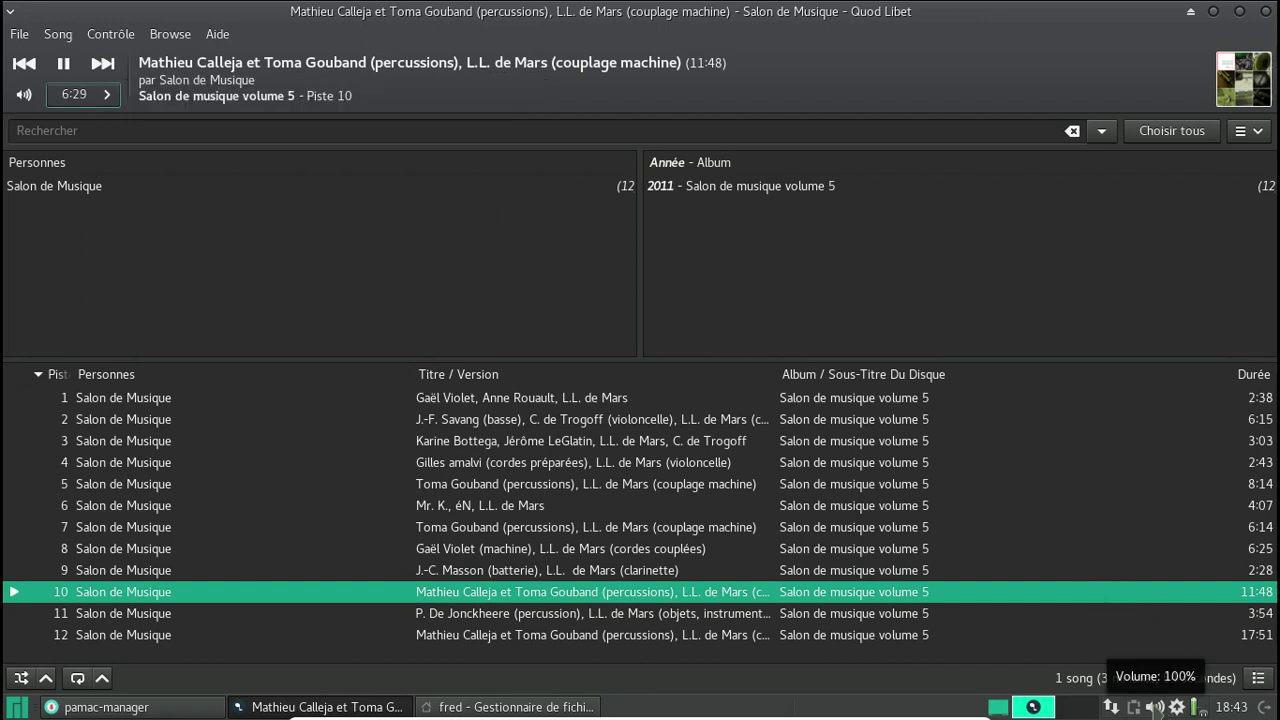
double_click(572, 622)
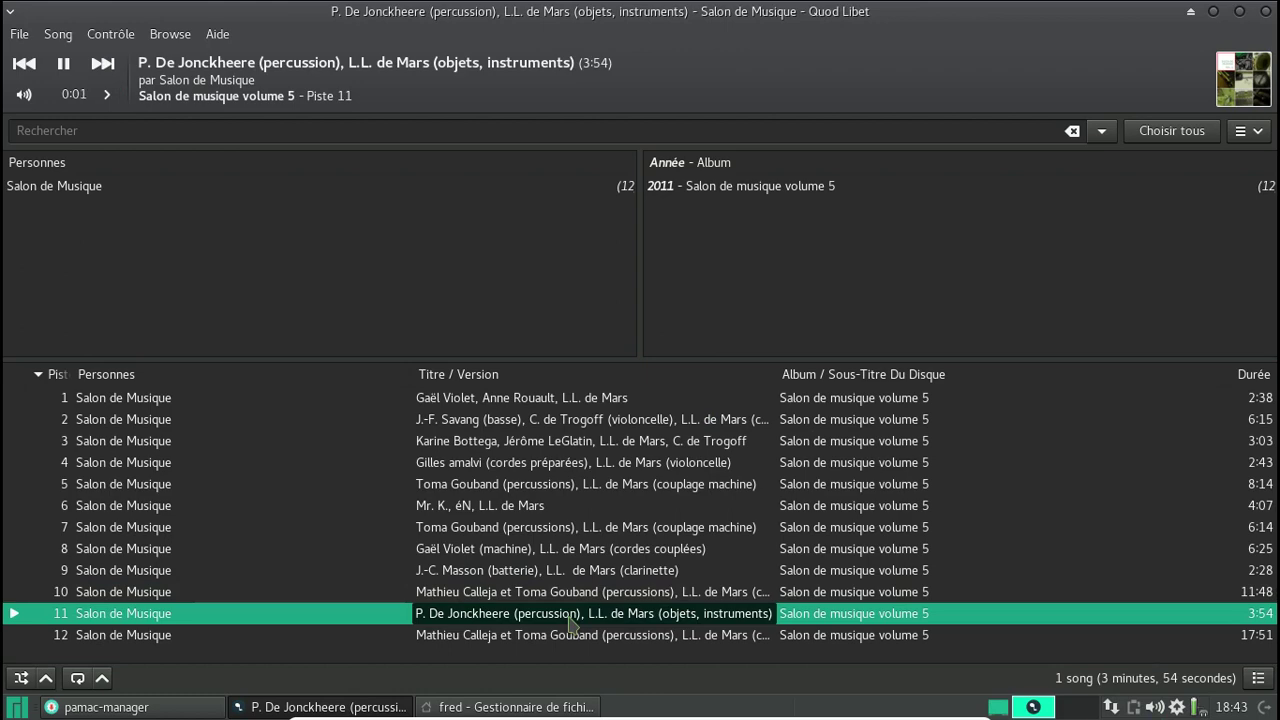
Close the music player and the file manager, and clear the package manager's unzip search before closing it too.
left_click(1266, 12)
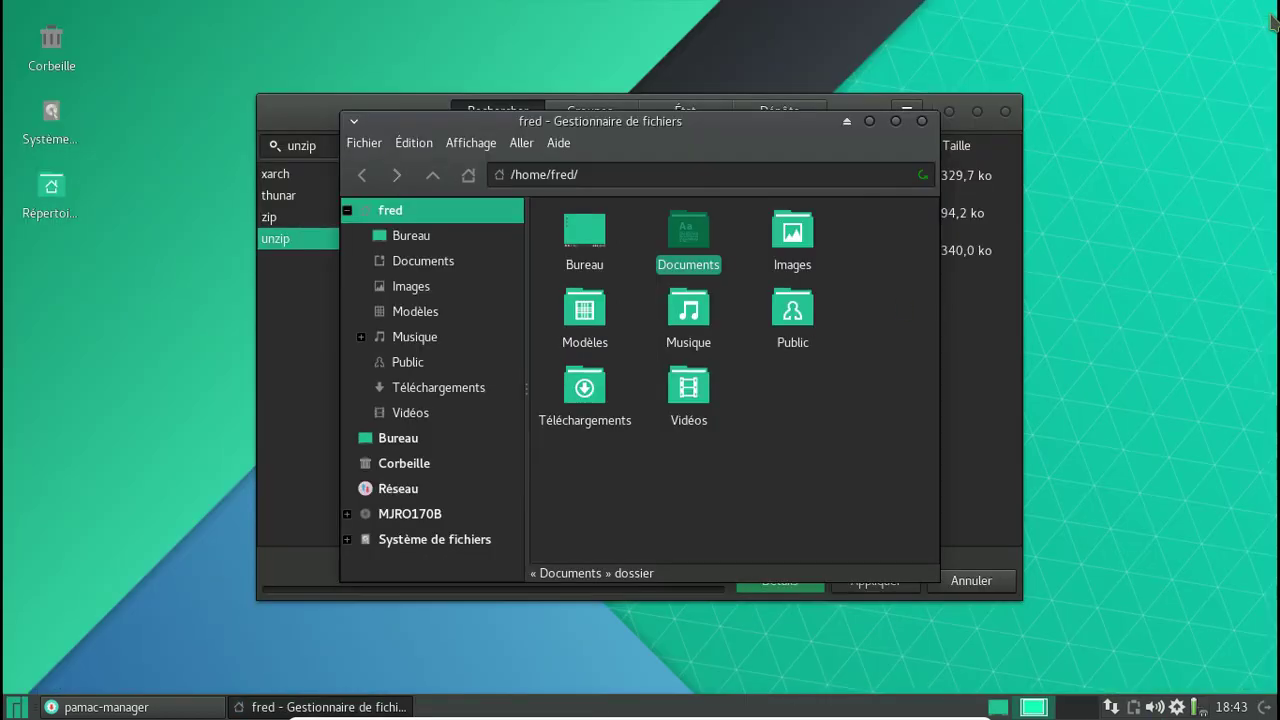
left_click(926, 133)
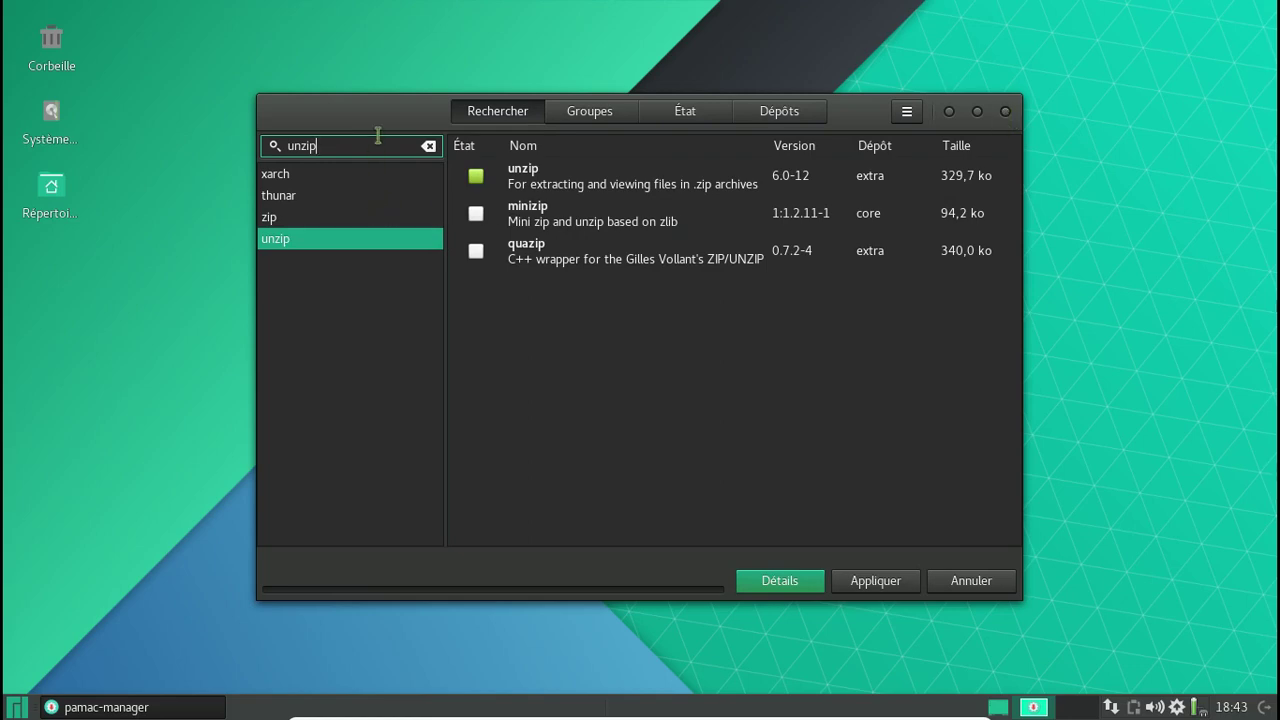
key("ctrl+a")
key("BackSpace")
left_click(1006, 112)
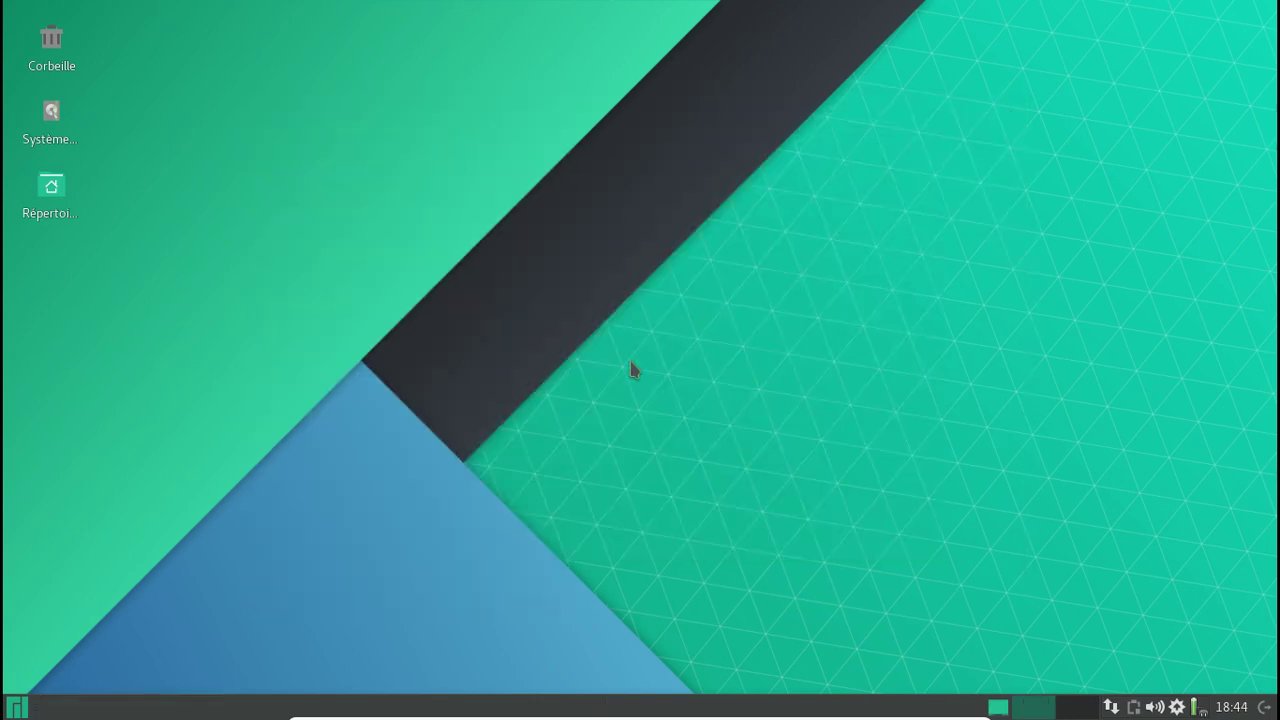
Browse the installed applications in the Internet and Multimédia categories and launch mpv Media Player.
left_click(17, 706)
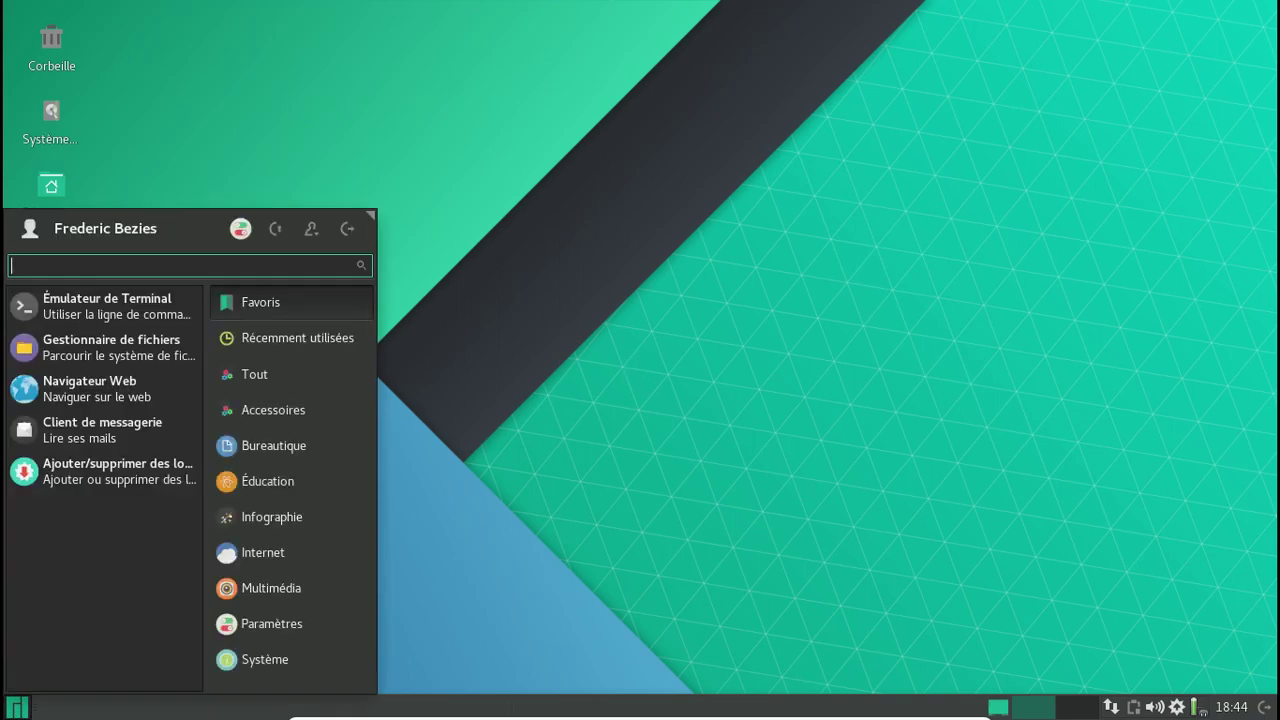
left_click(285, 556)
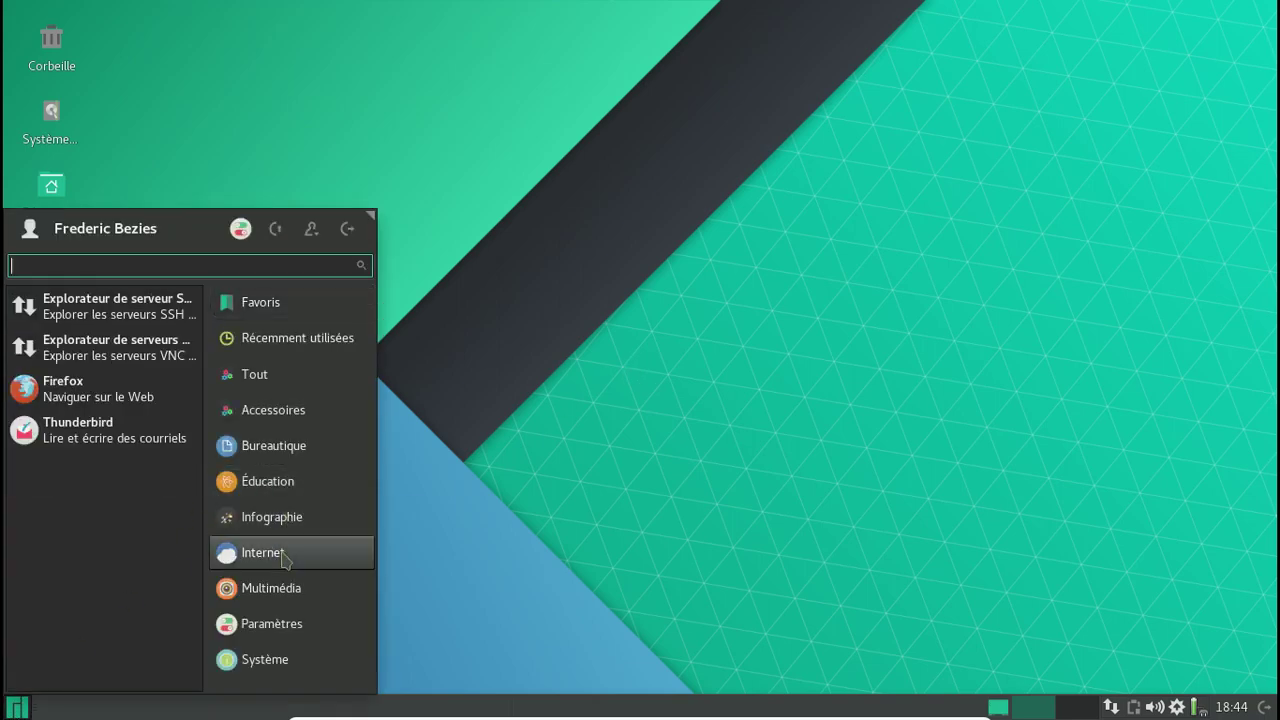
left_click(271, 590)
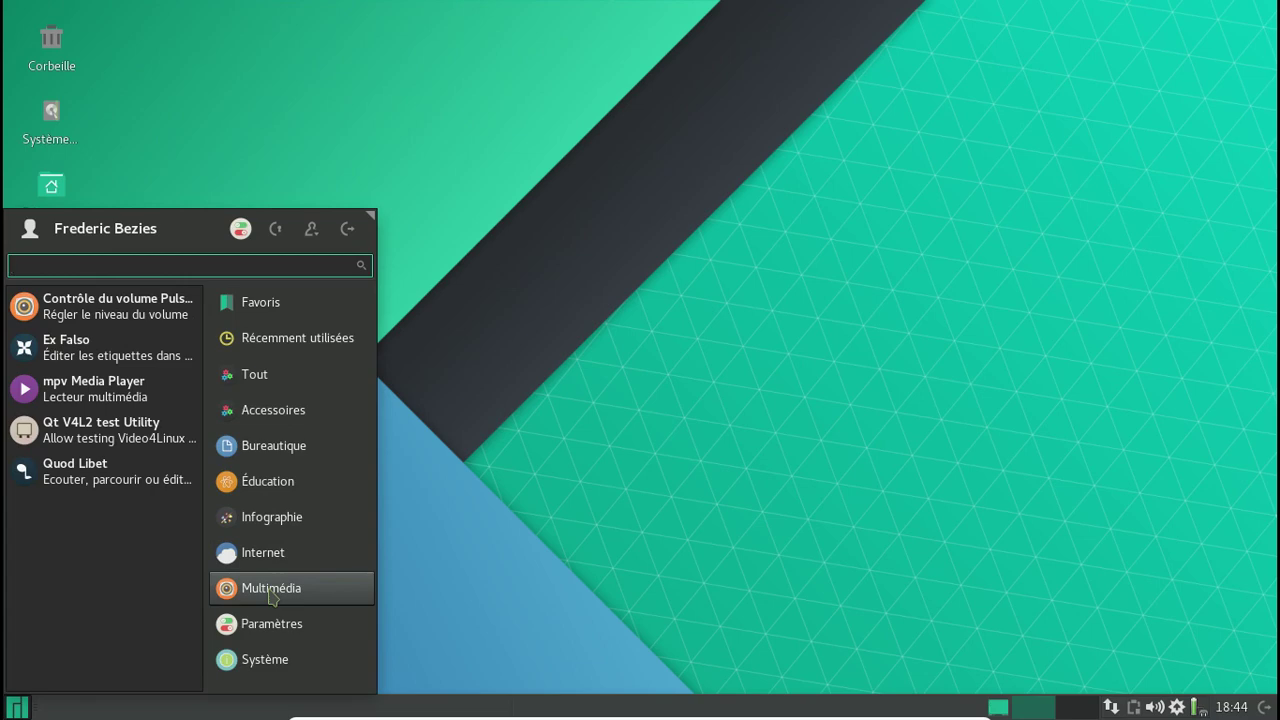
left_click(72, 403)
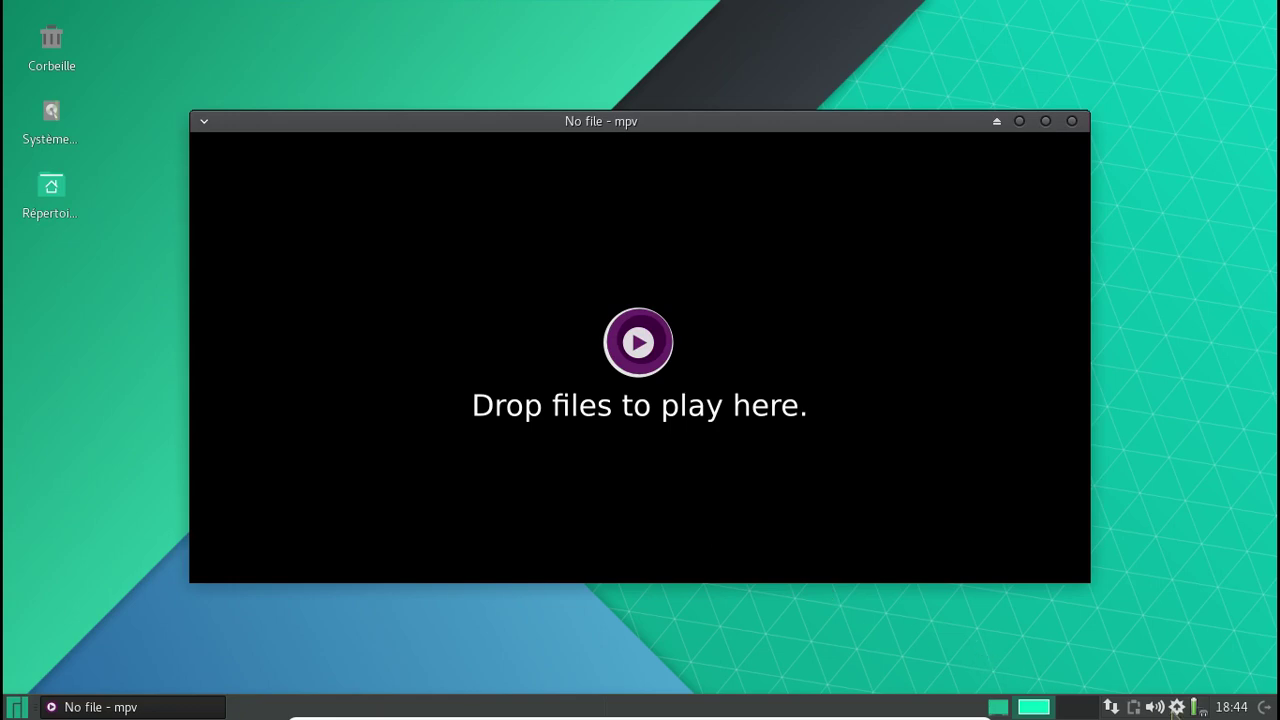
Open the package manager, list the installed packages and access its preferences by entering the account password.
right_click(1176, 709)
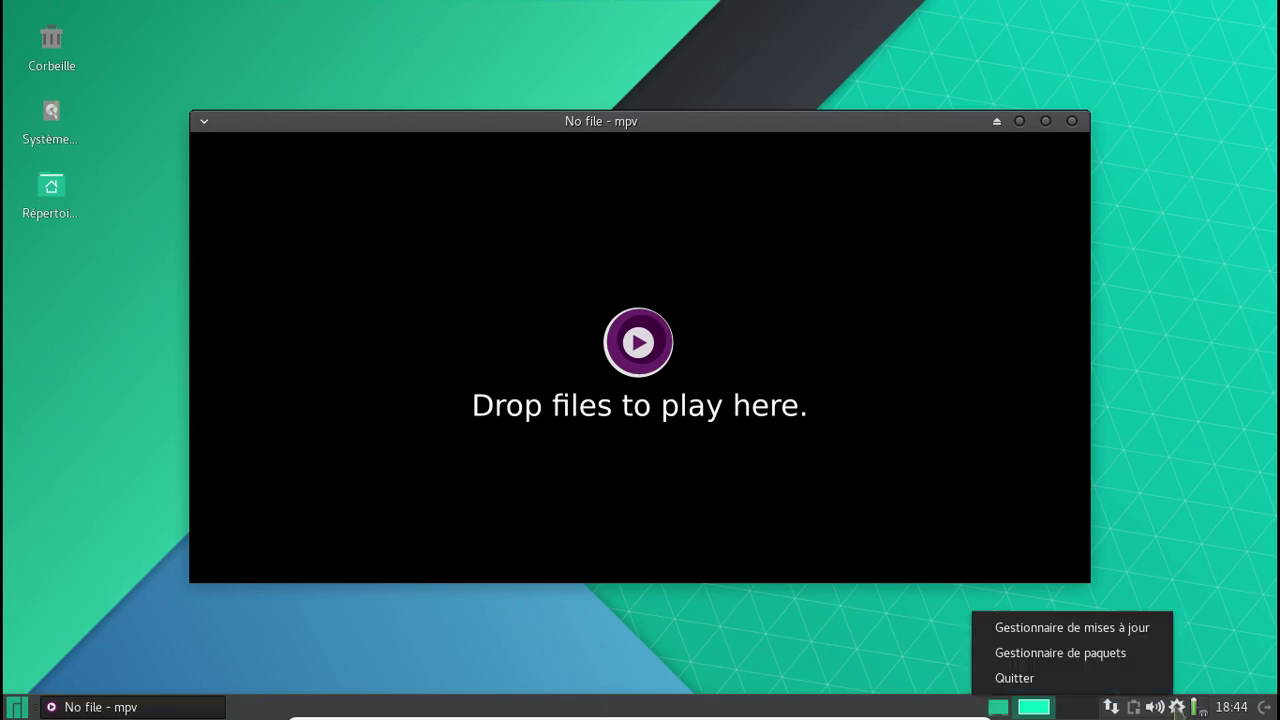
left_click(1126, 660)
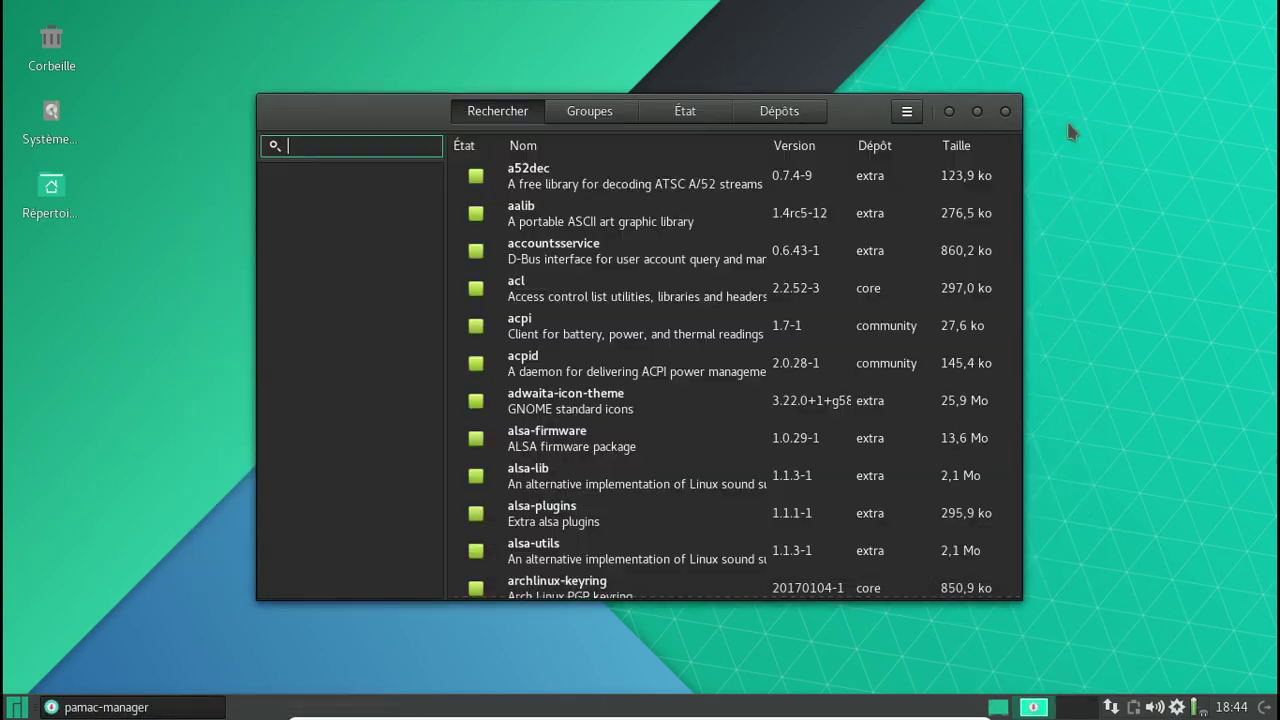
left_click(700, 115)
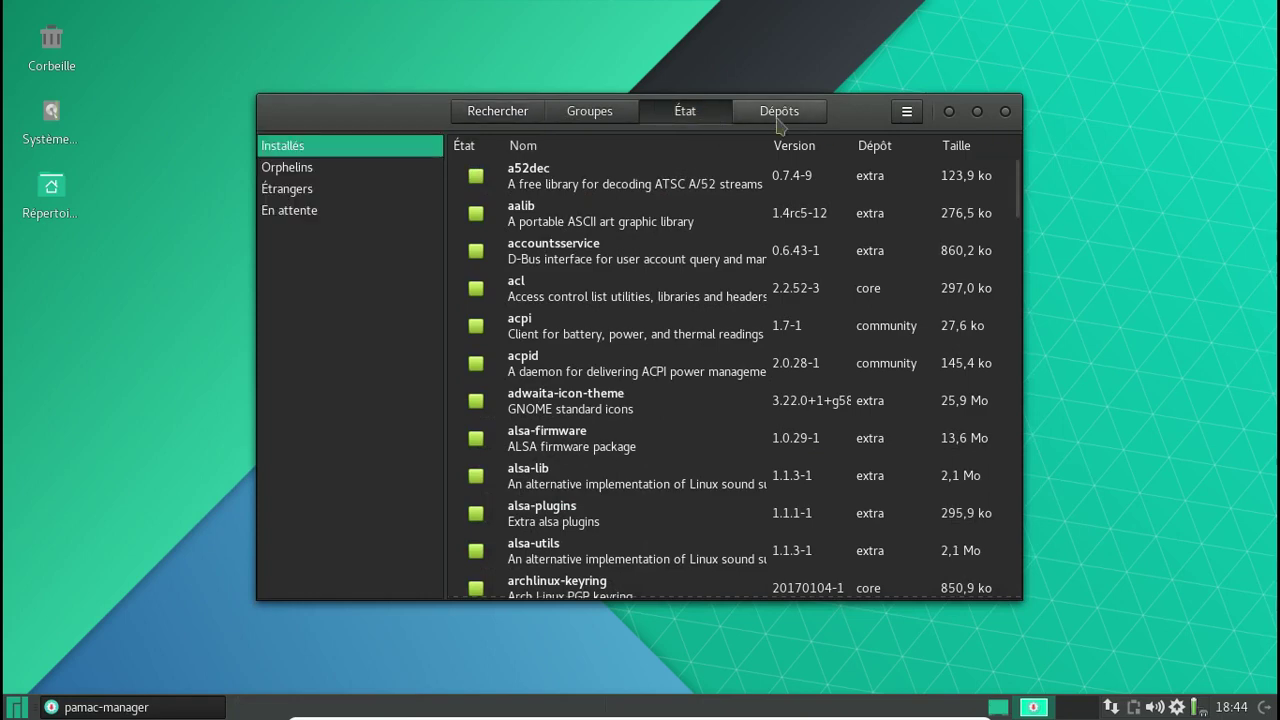
left_click(906, 111)
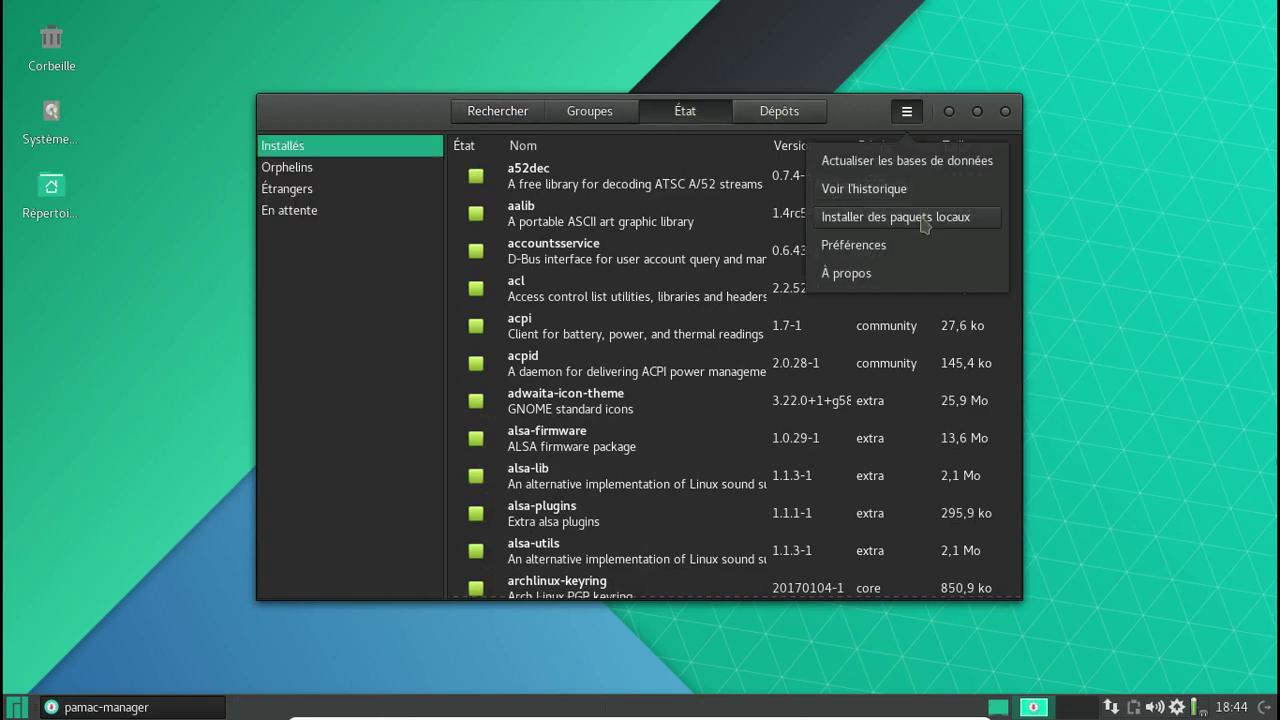
left_click(897, 250)
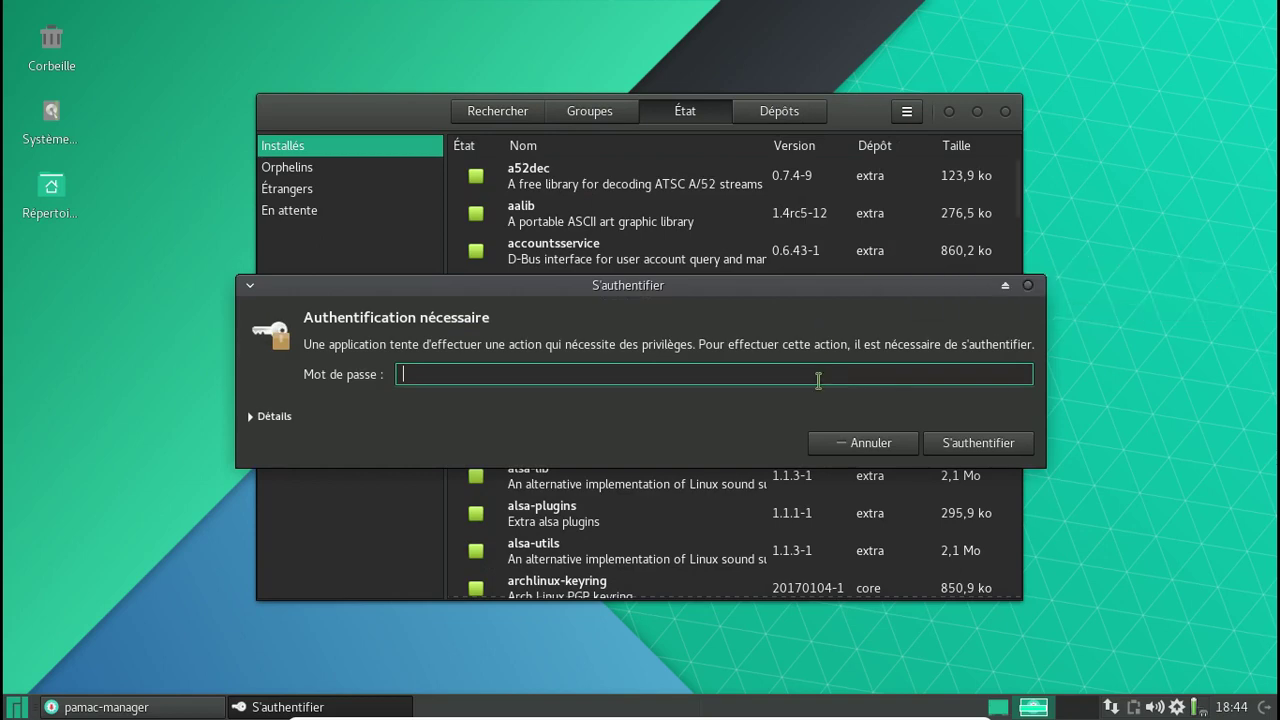
key("Return")
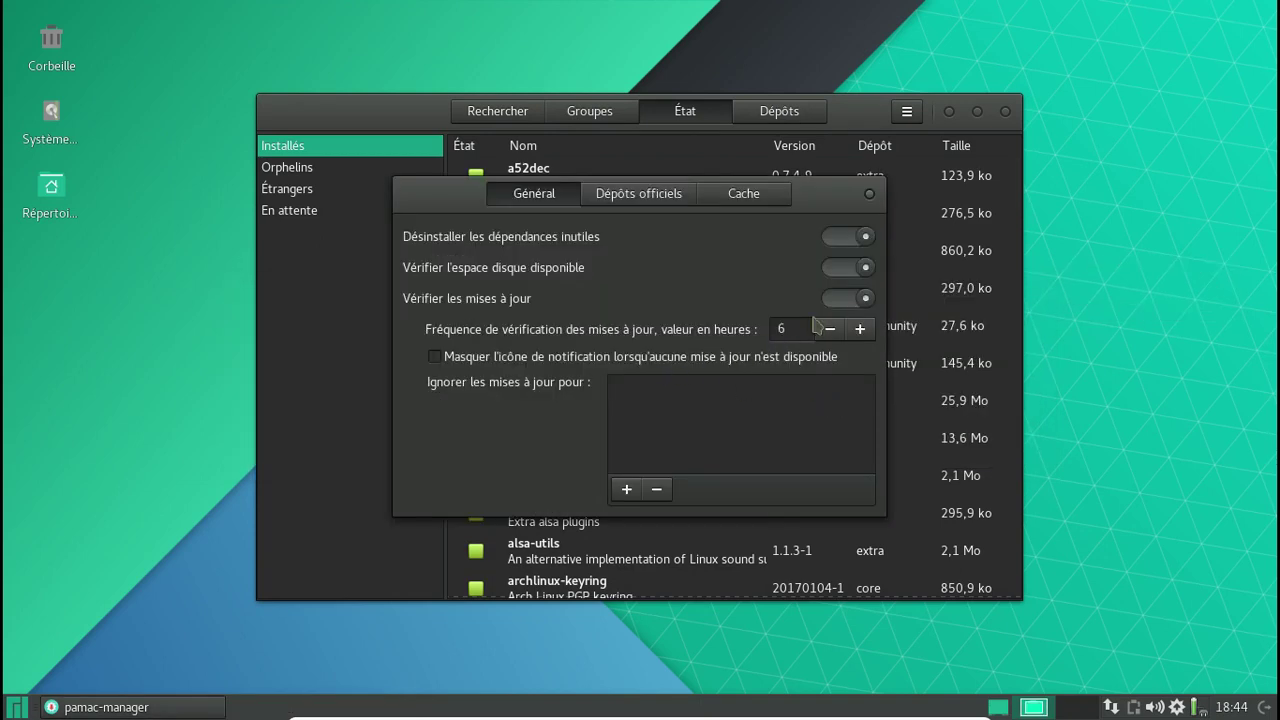
Review the official repositories, cache and general settings in the package manager preferences, leaving them as they are.
left_click(626, 199)
left_click(739, 200)
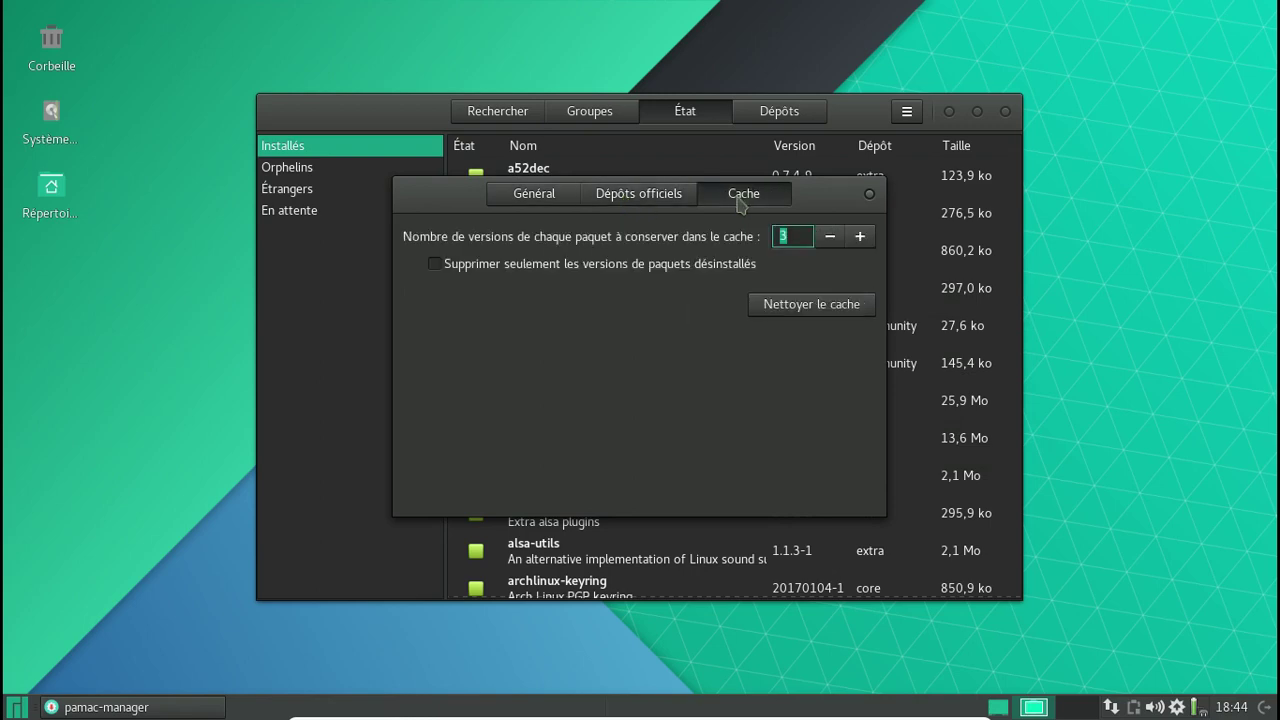
left_click(533, 197)
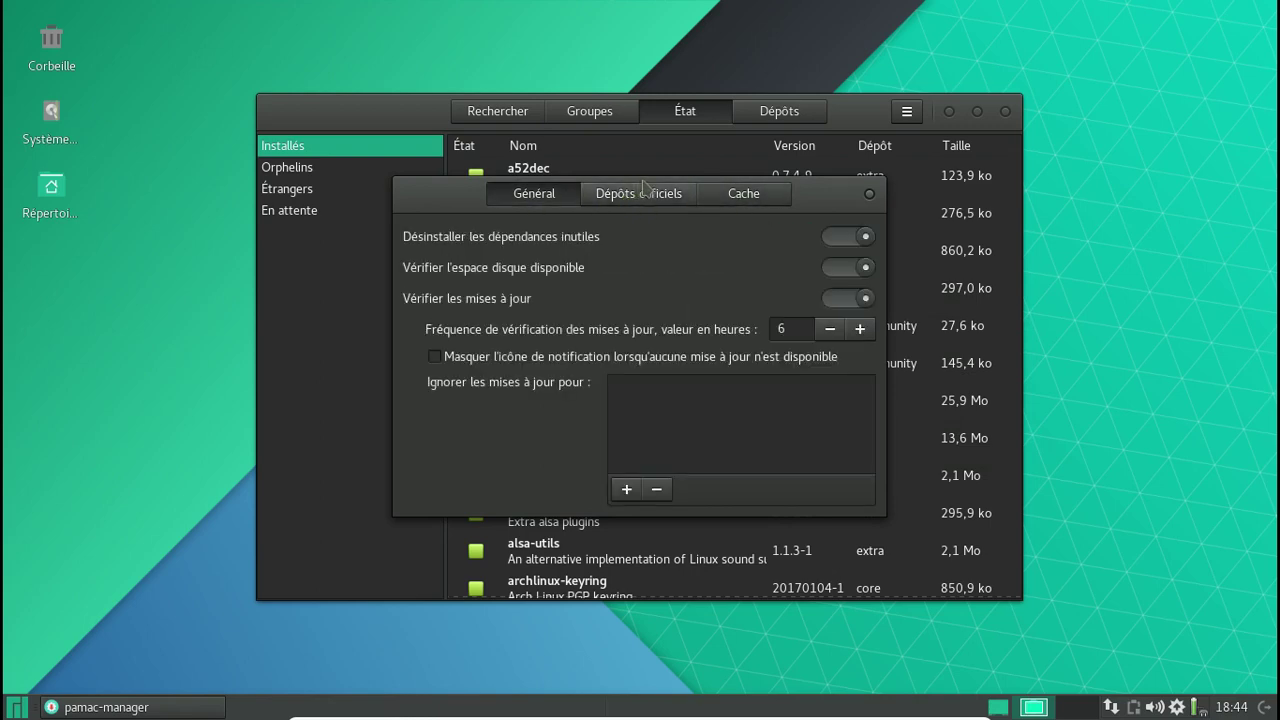
left_click(869, 195)
Look through the package groups and states, and recheck the preferences for official repositories and cache to find any AUR option.
left_click(510, 118)
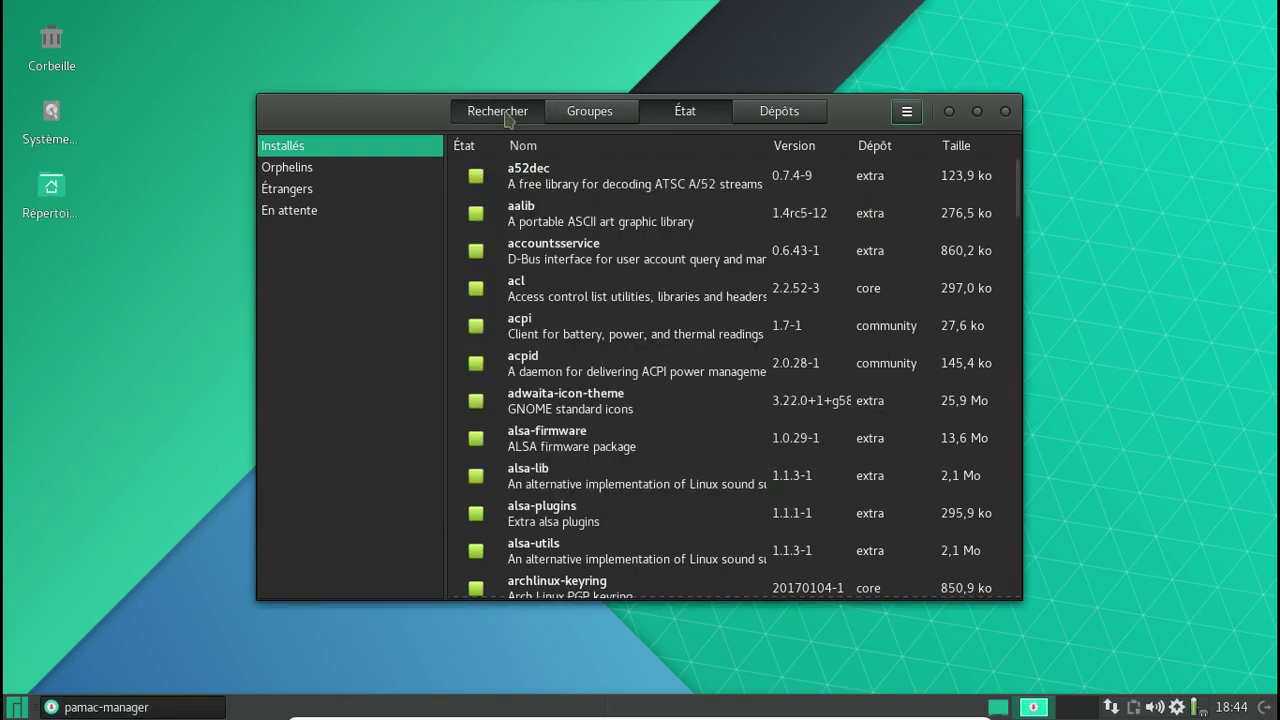
left_click(587, 114)
left_click(685, 114)
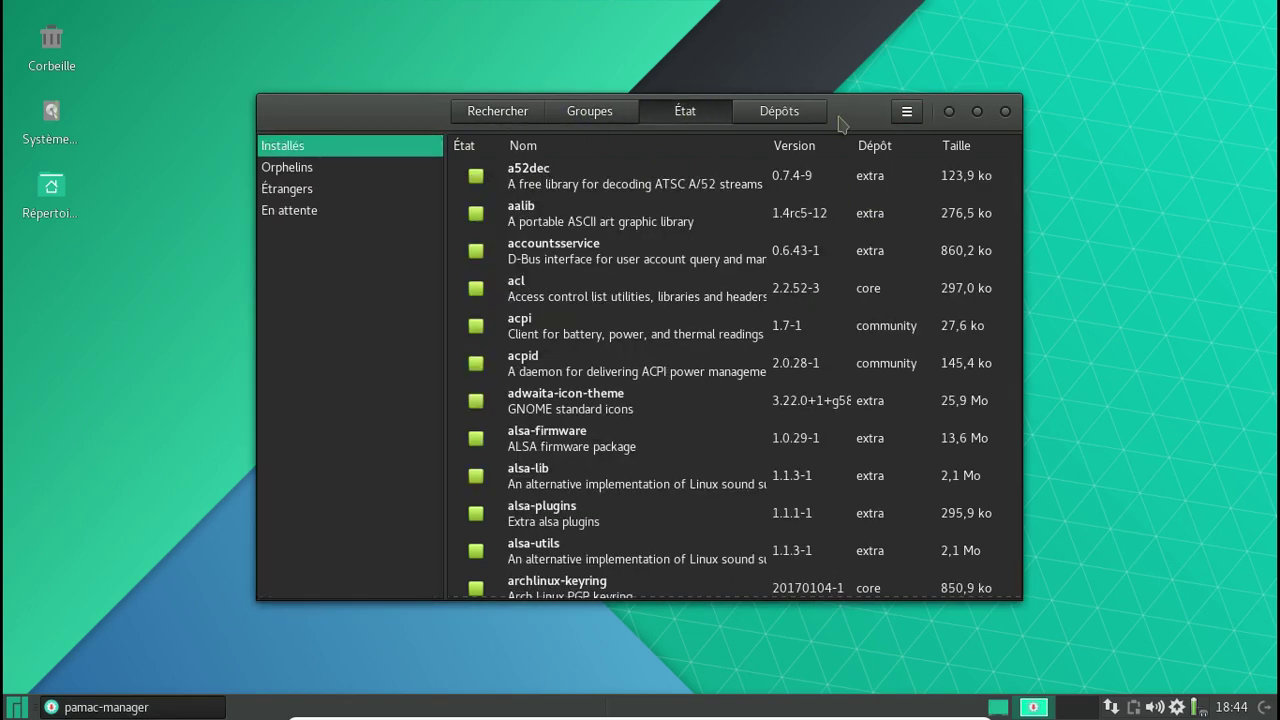
left_click(905, 115)
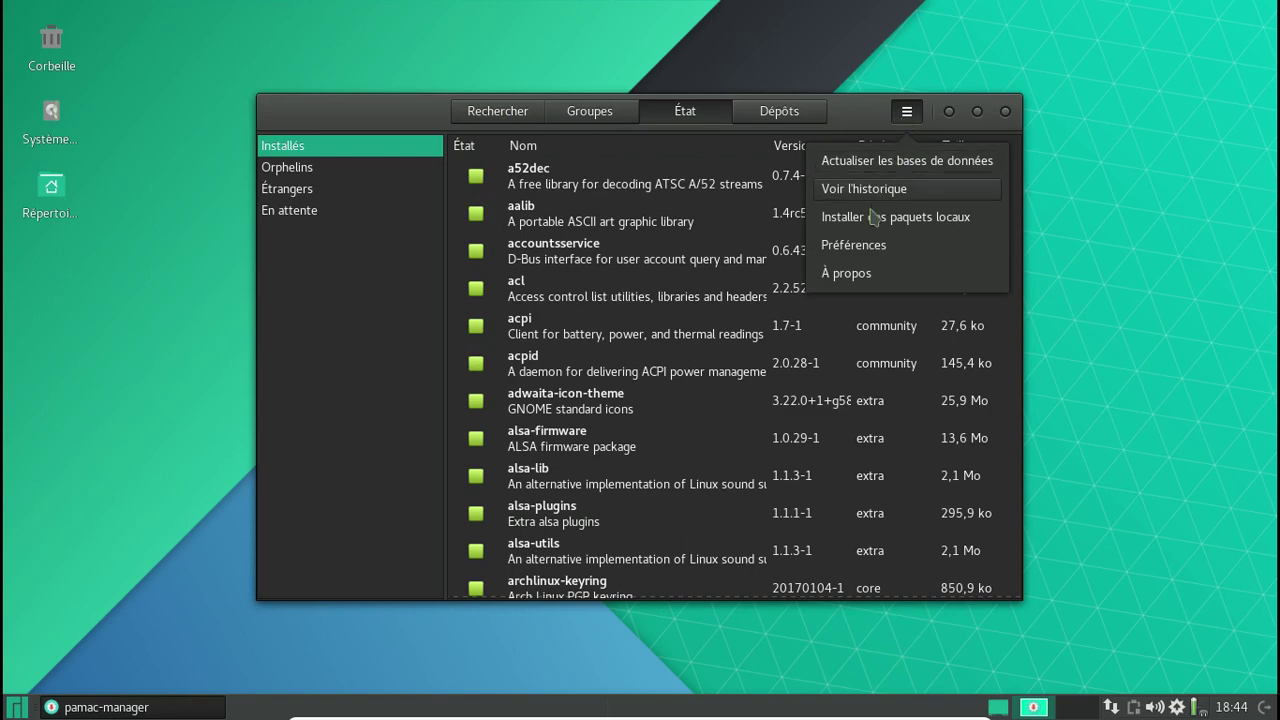
left_click(866, 246)
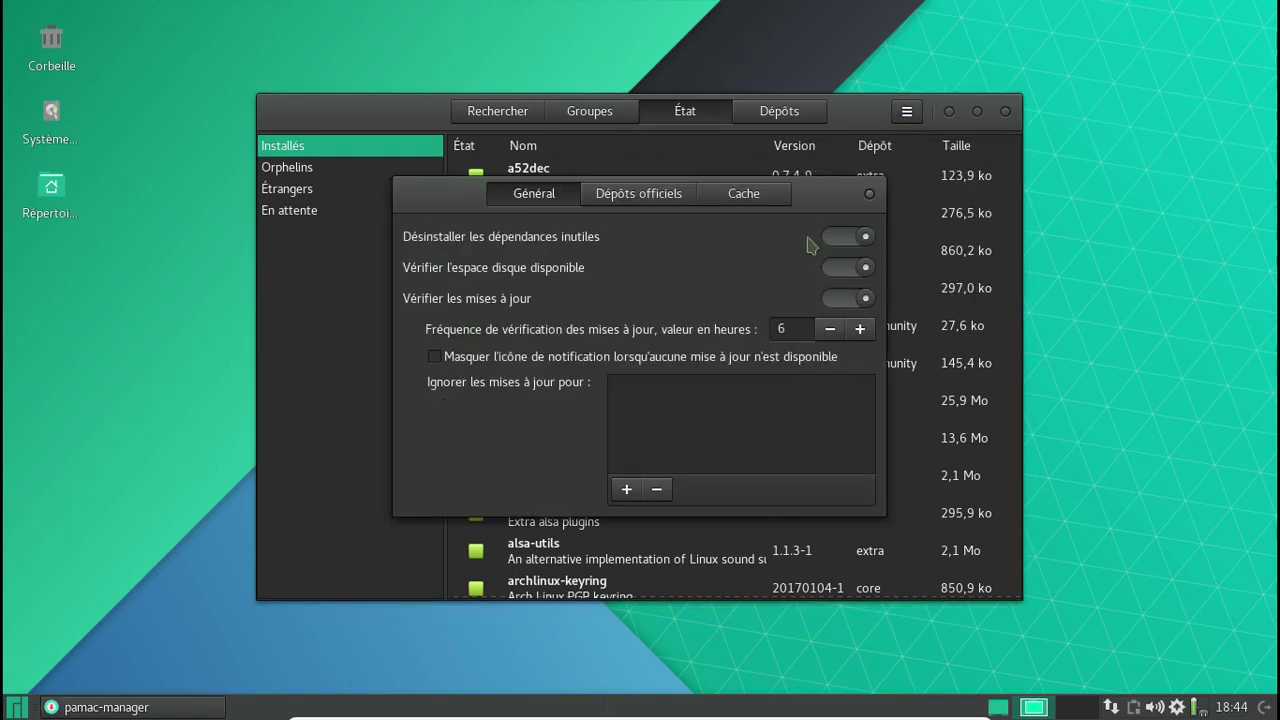
left_click(639, 194)
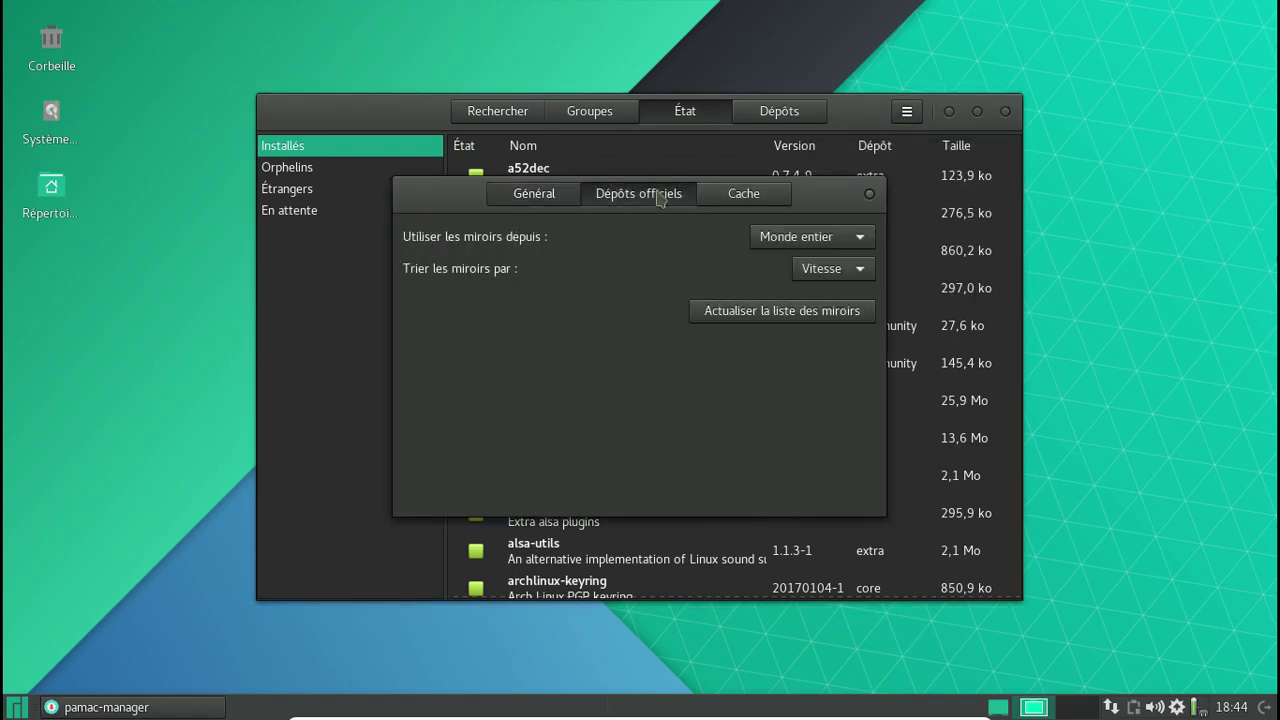
left_click(745, 194)
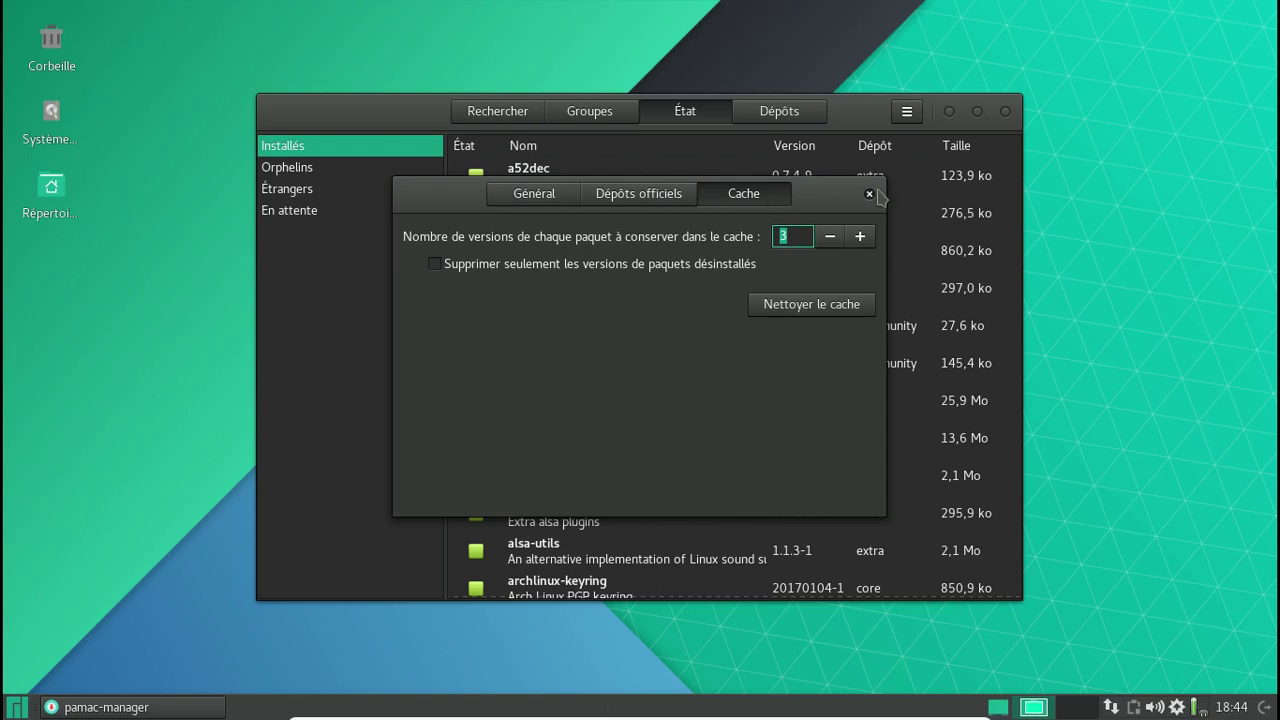
left_click(869, 194)
Search the package manager for gnome-mpv.
left_click(497, 111)
type("gnome-mpv")
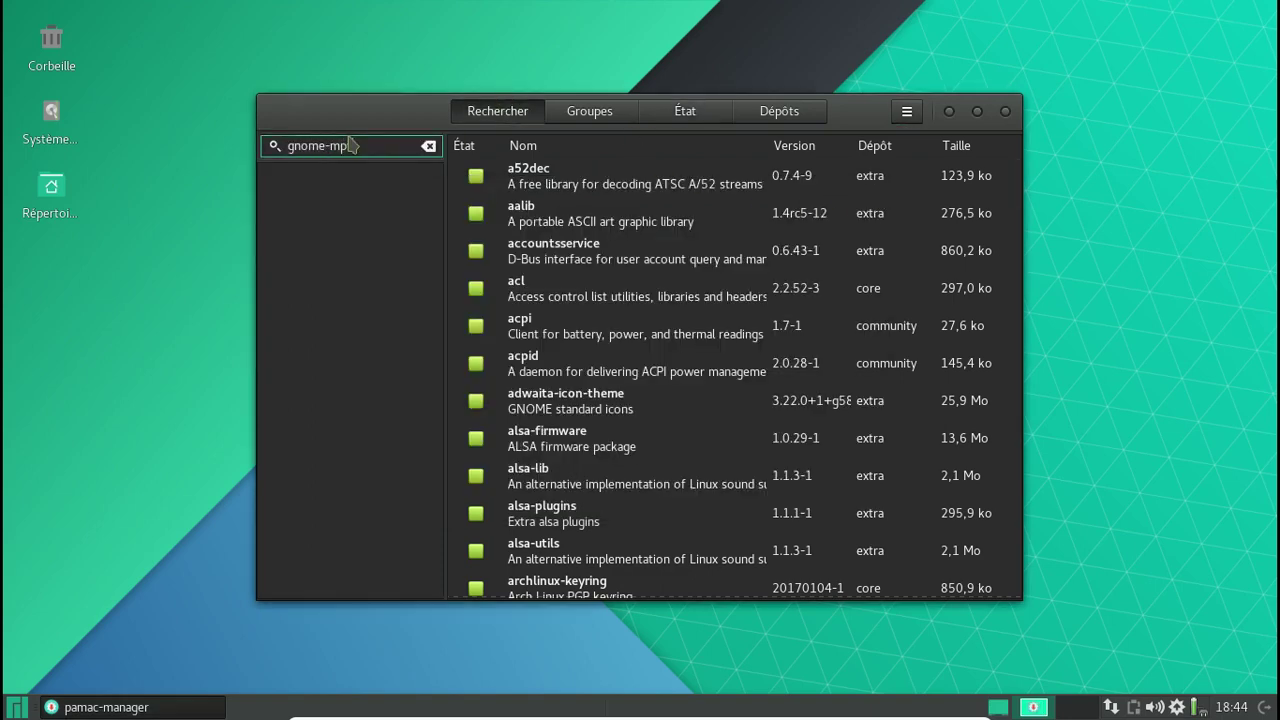
left_click(678, 113)
left_click(505, 113)
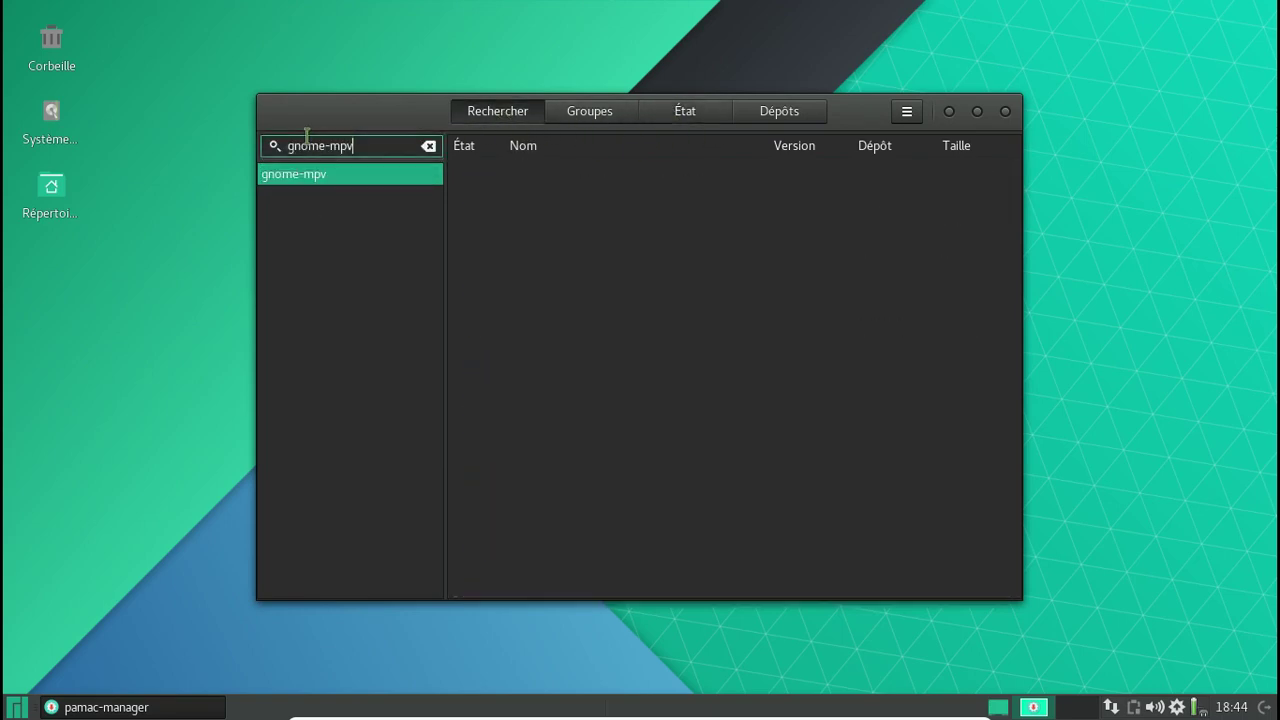
Search for yaourt and install the yaourt package from the extra repository with its dependencies.
triple_click(307, 135)
type("ya")
key("Return")
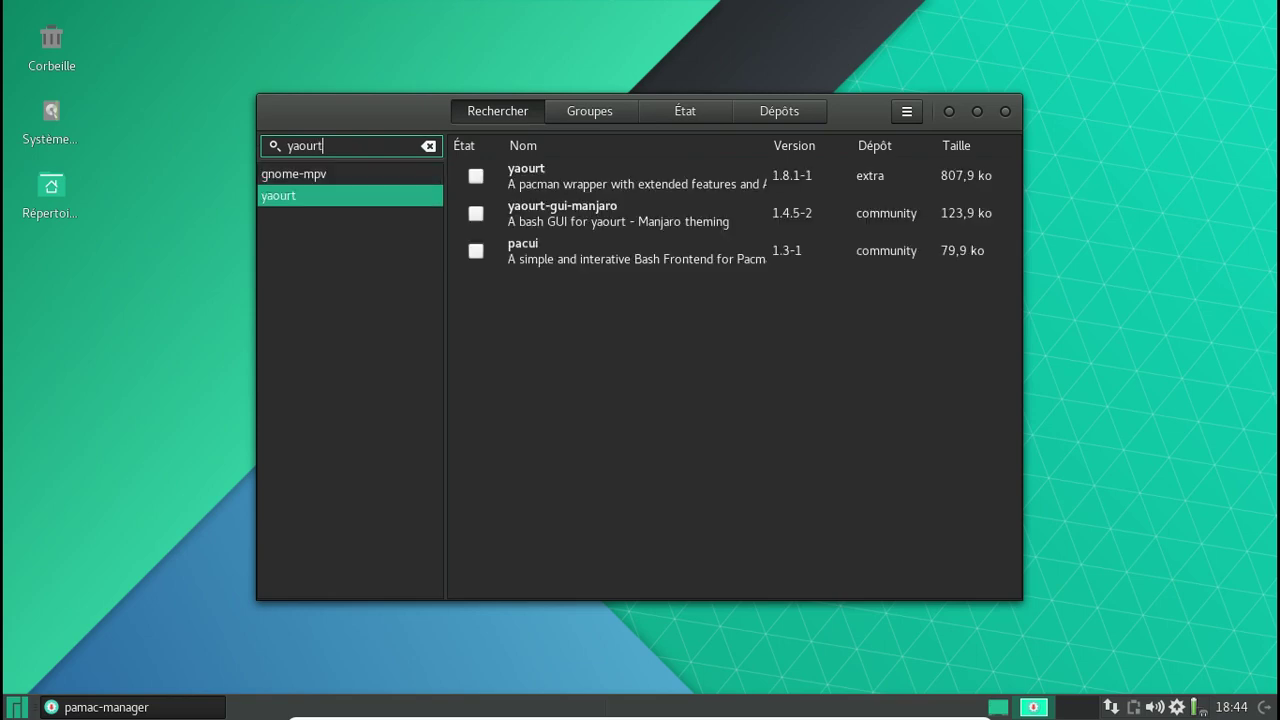
left_click(476, 177)
left_click(870, 589)
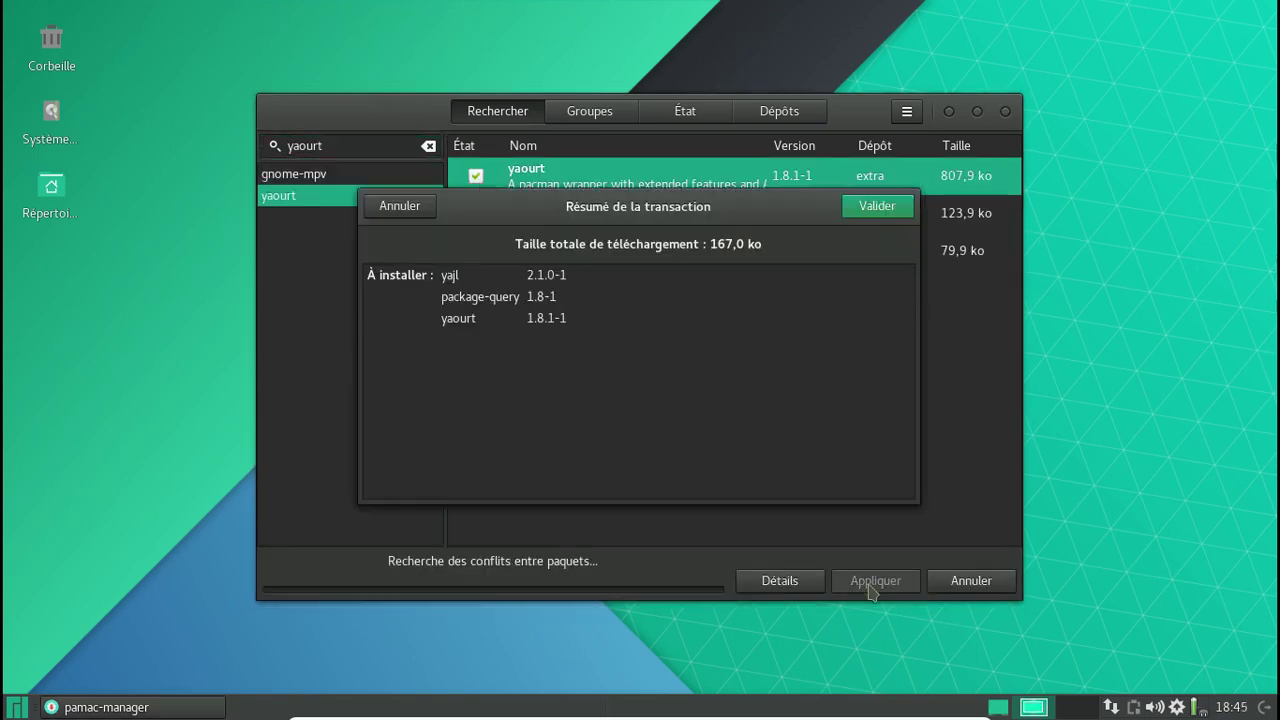
left_click(873, 207)
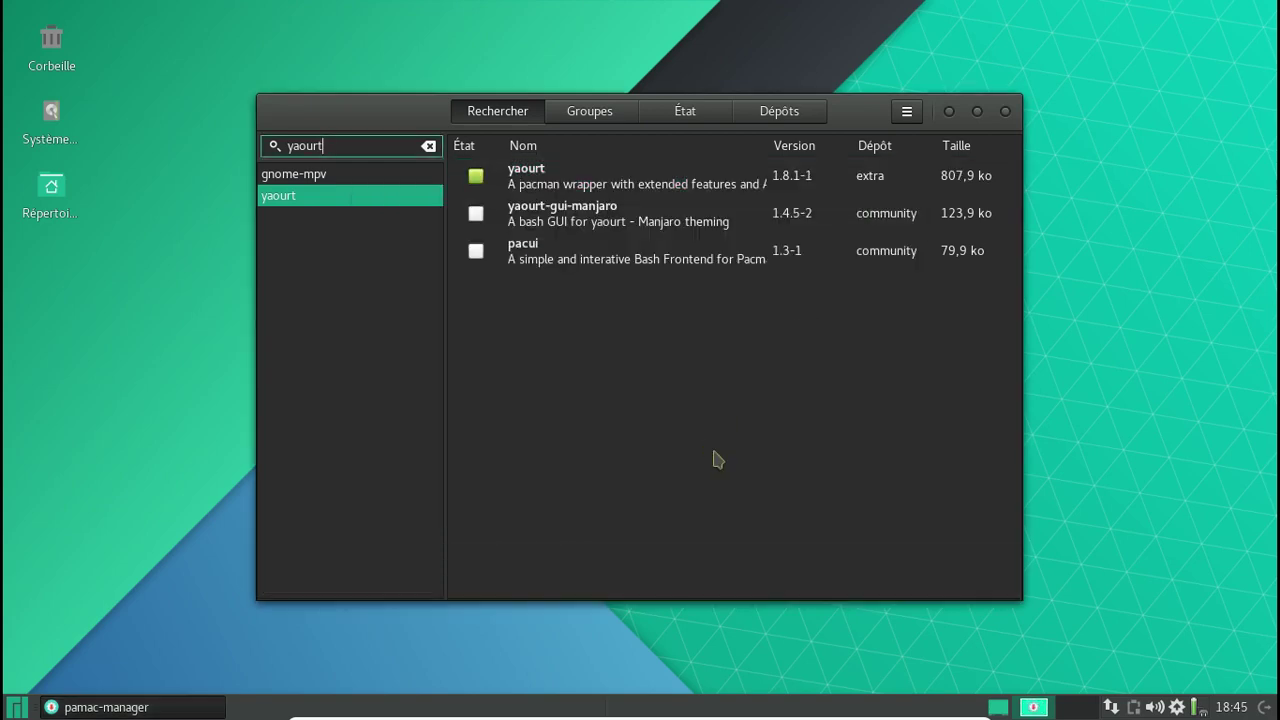
Restart the package manager and access its preferences again by entering the account password.
left_click(1005, 111)
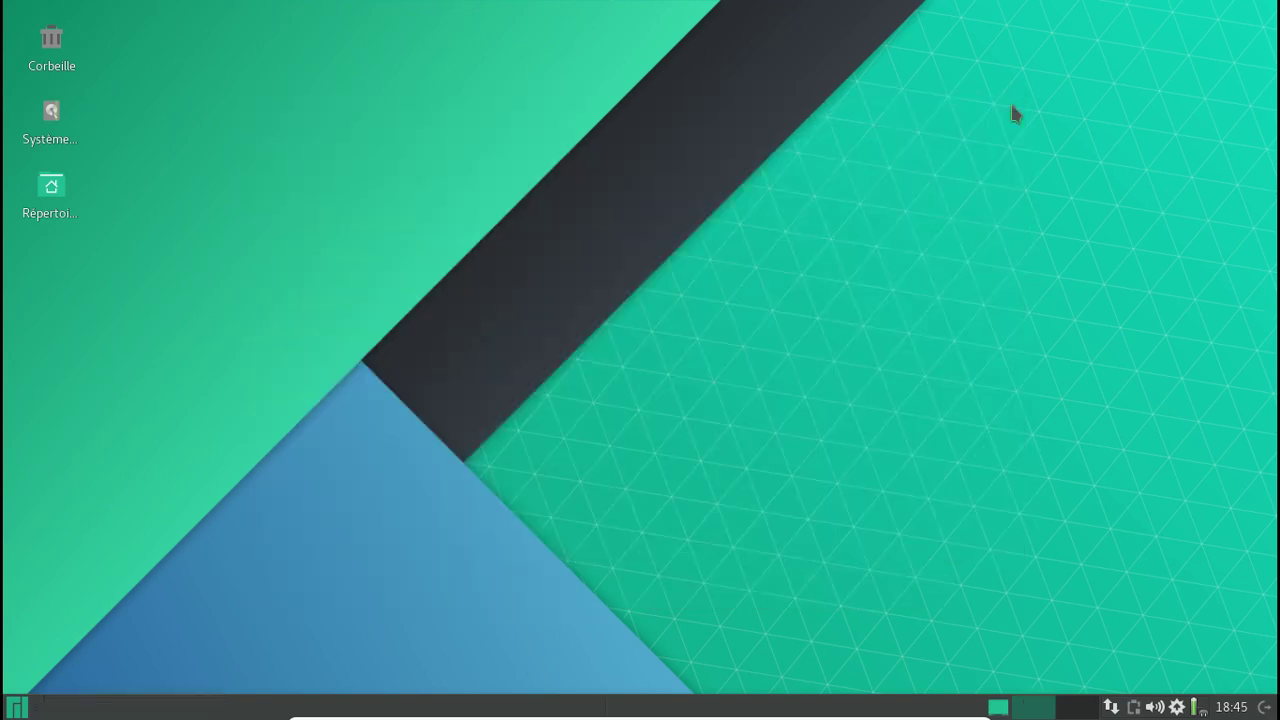
right_click(1192, 708)
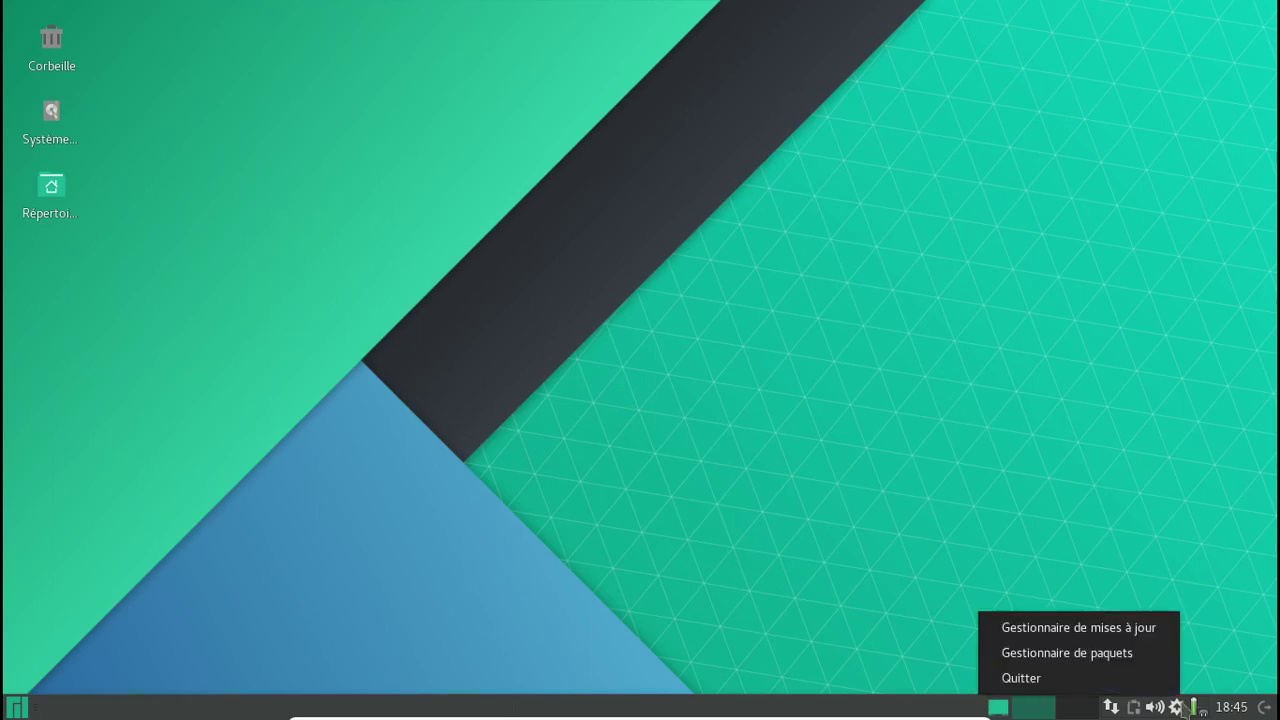
left_click(1137, 655)
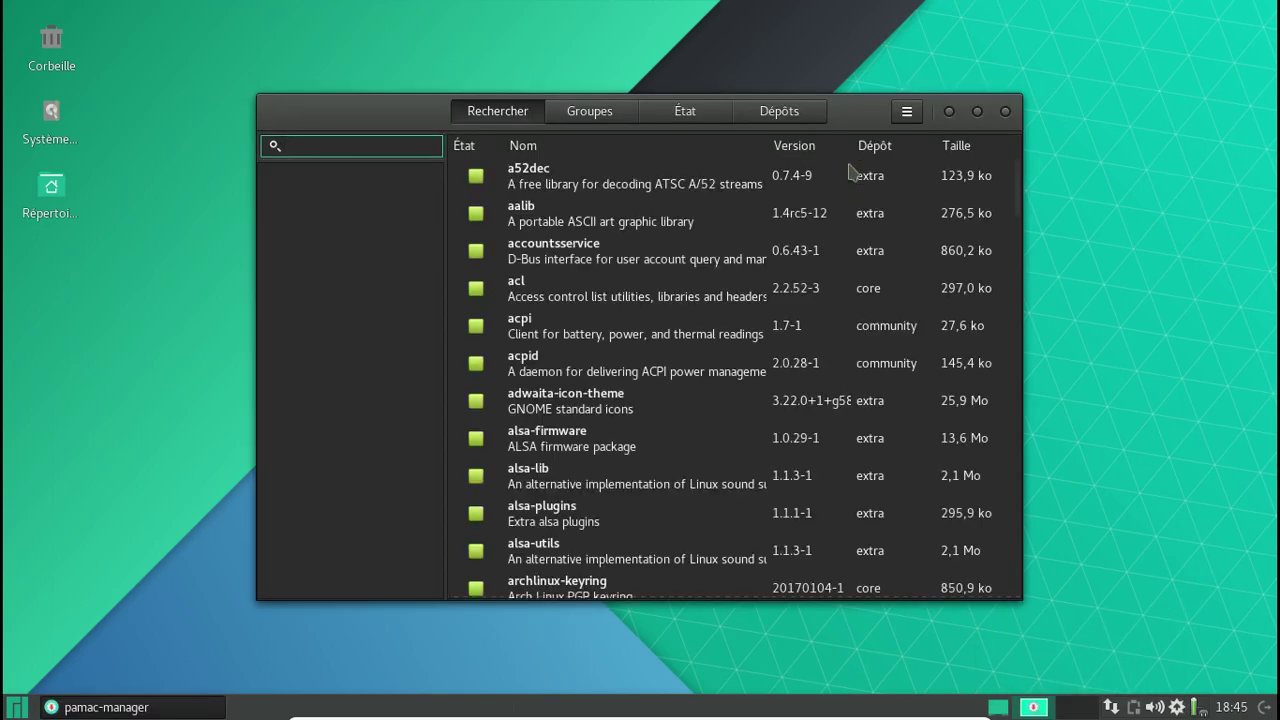
left_click(907, 111)
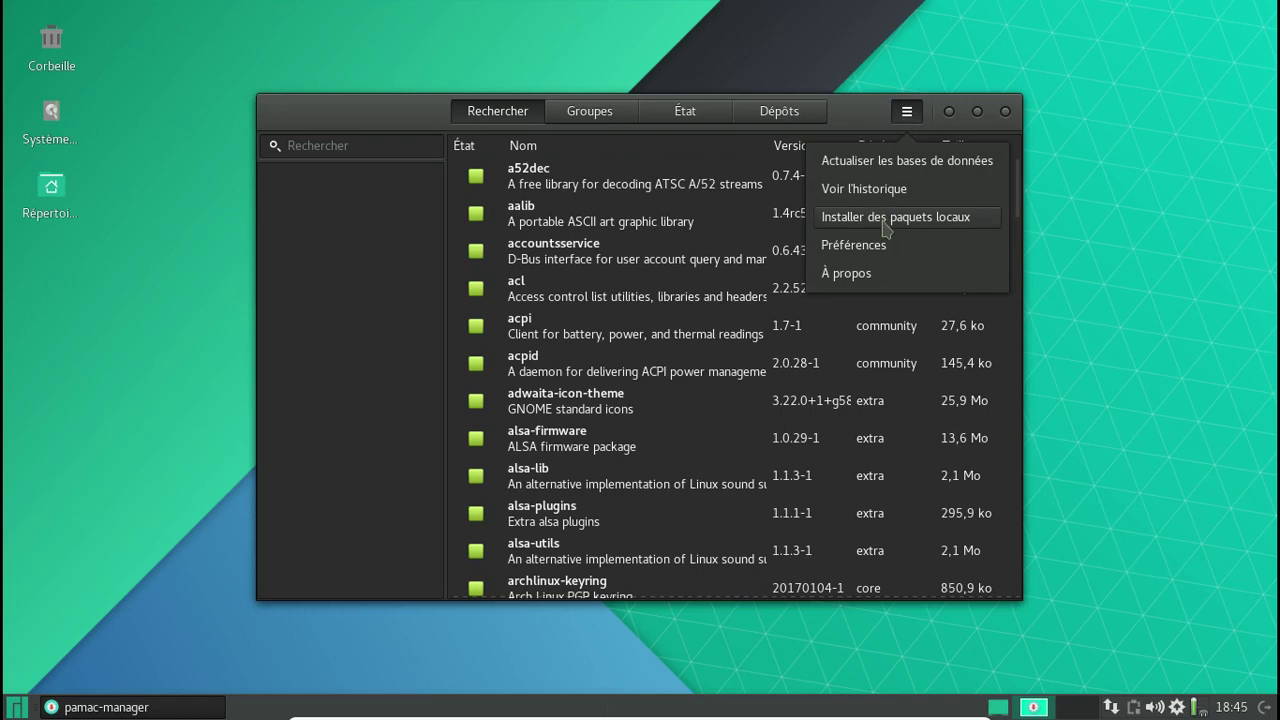
left_click(889, 248)
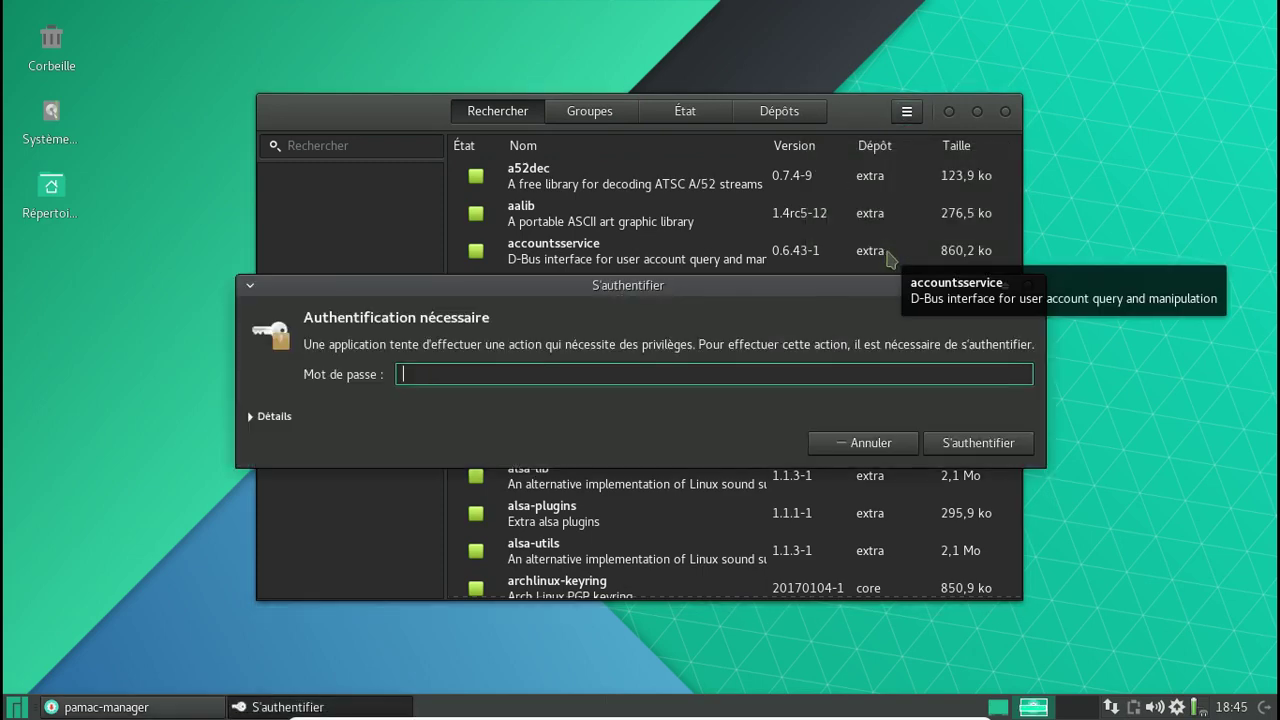
type("••••••••")
key("Return")
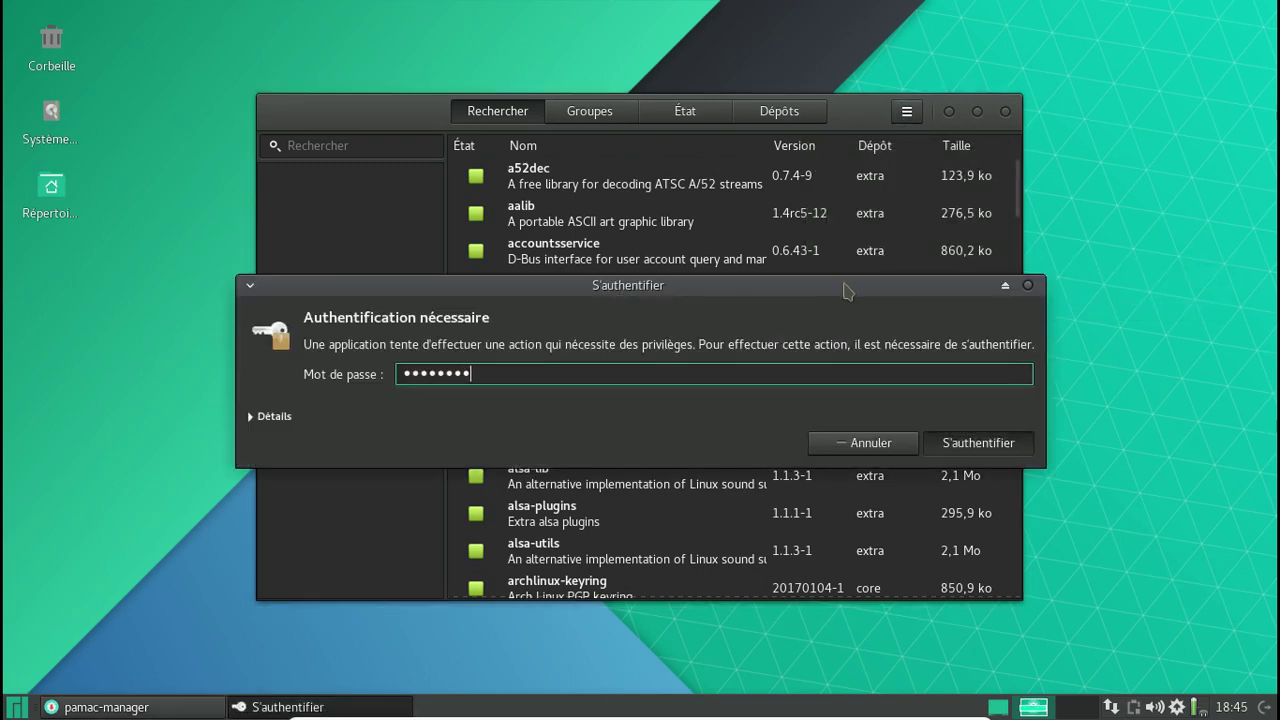
Enable AUR support and the check for updates from AUR in the preferences.
left_click(725, 204)
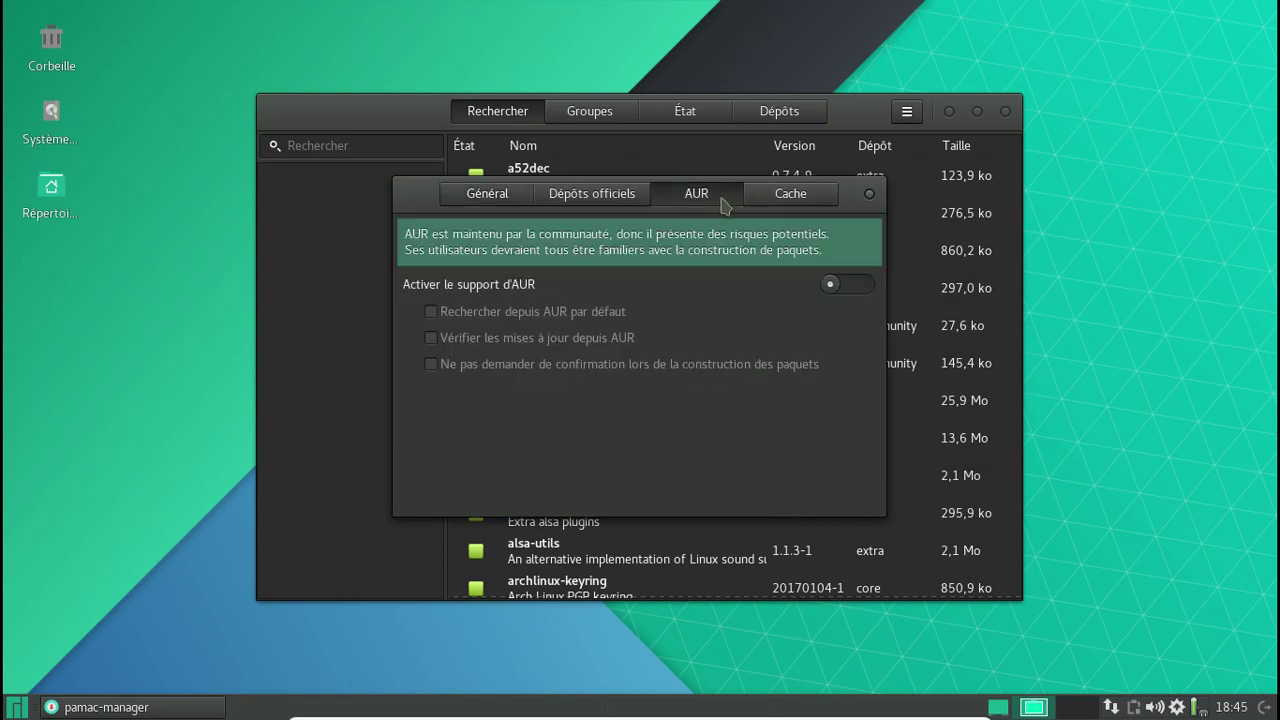
left_click(858, 287)
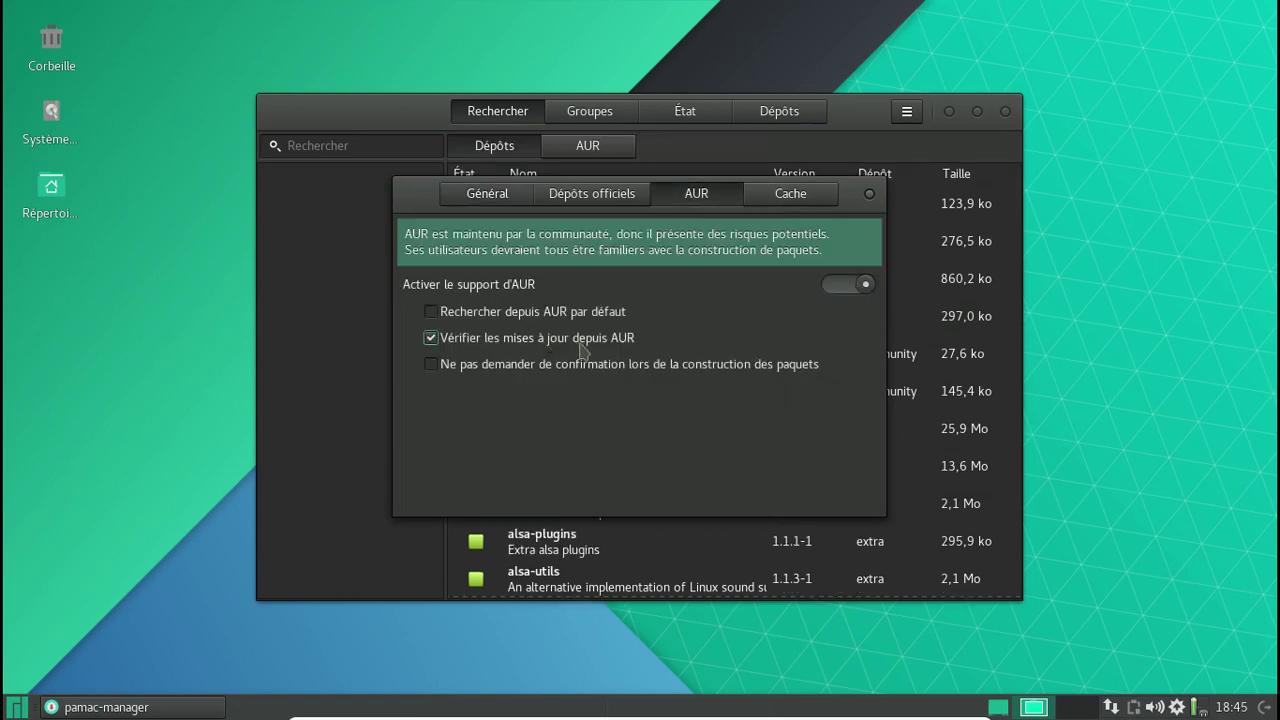
left_click(867, 195)
Search AUR for gnome-mpv, mark the gnome-mpv package for installation and approve the build transaction.
left_click(380, 147)
type("gnome-mpv")
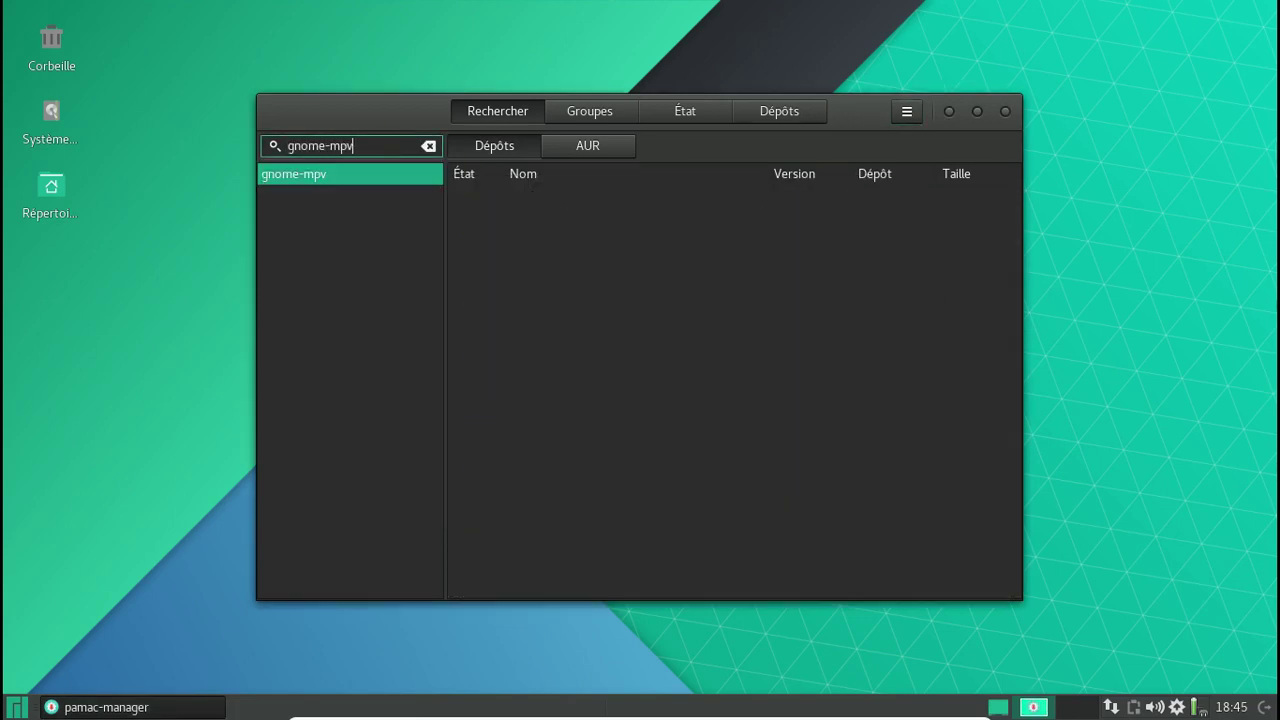
left_click(554, 145)
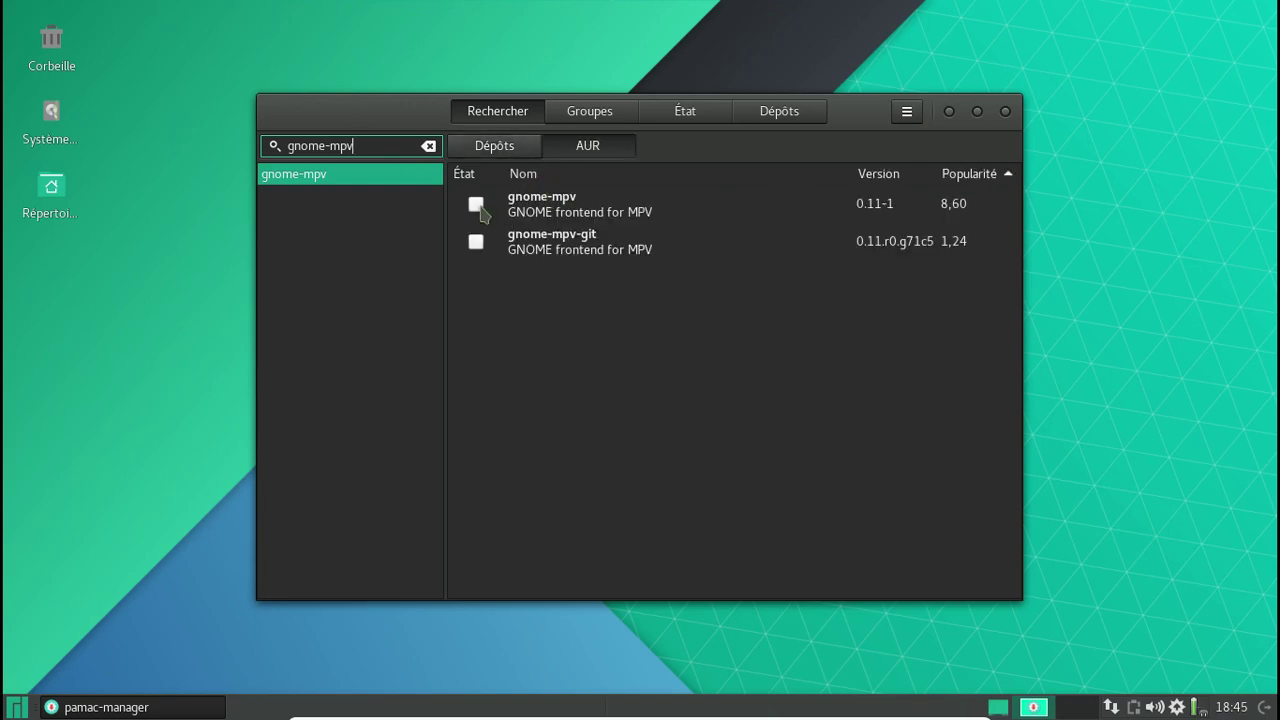
left_click(477, 204)
left_click(896, 590)
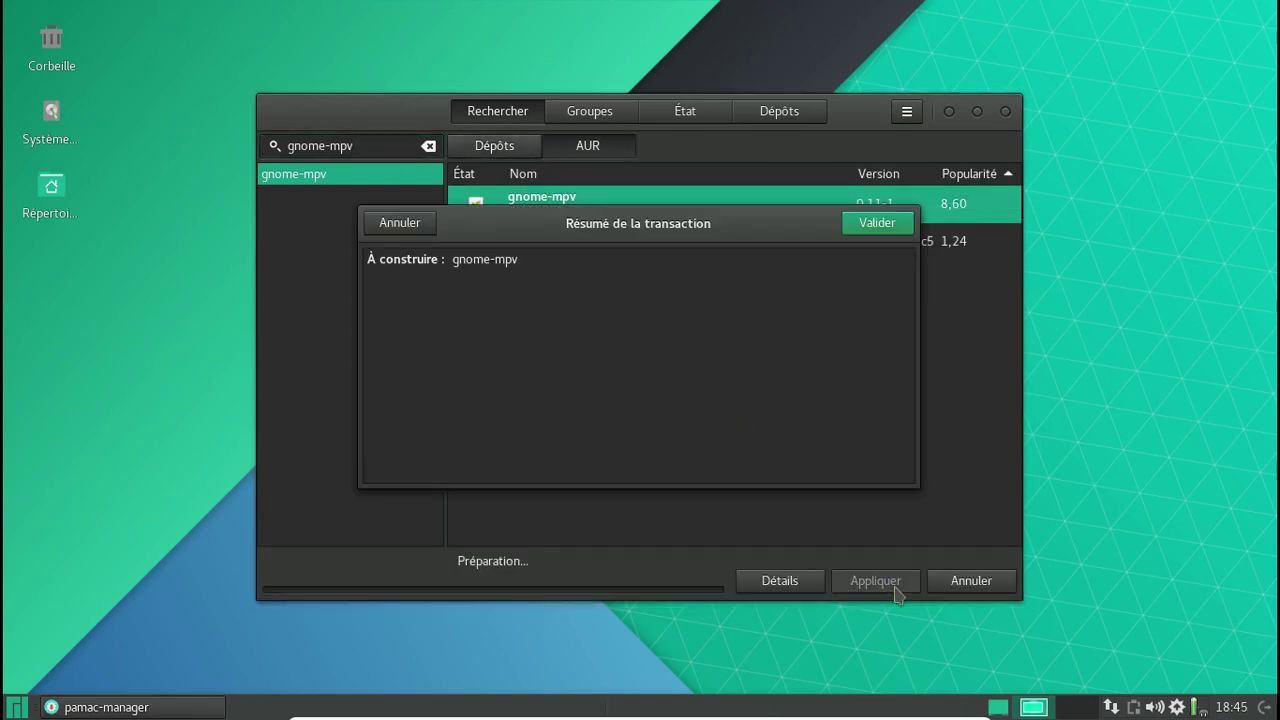
left_click(869, 220)
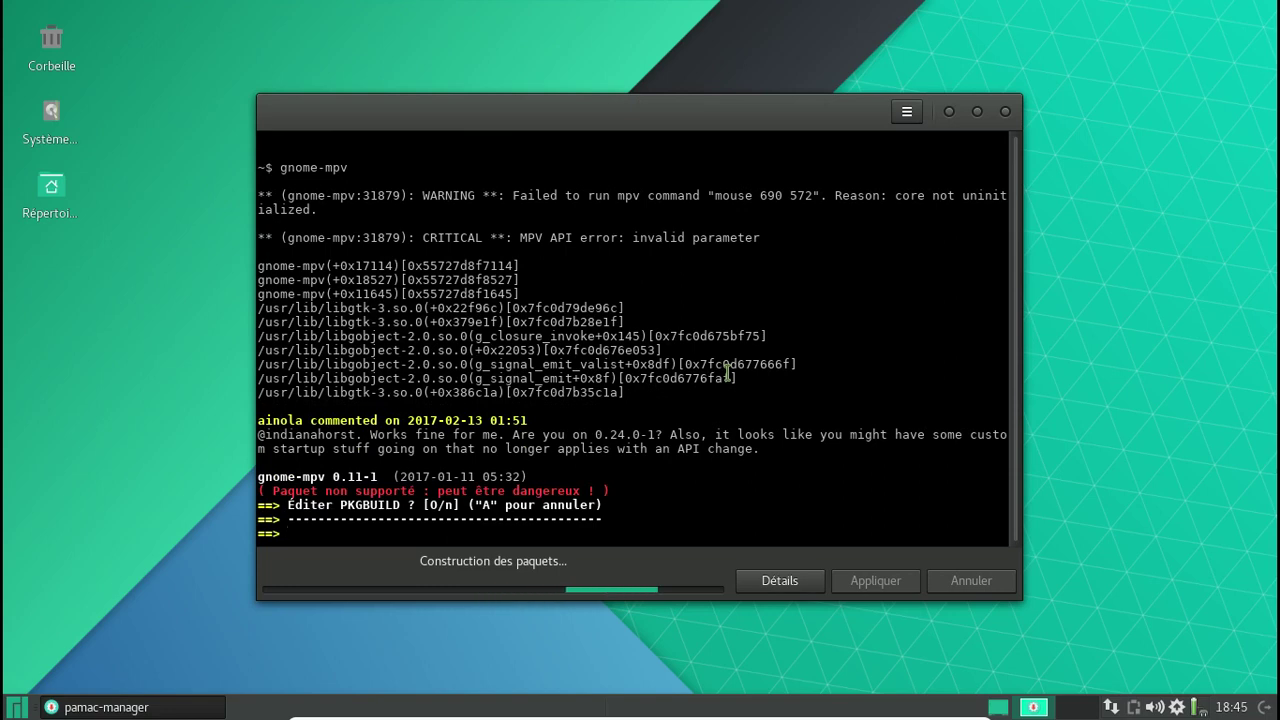
Decline editing the PKGBUILD with n and try to compile gnome-mpv by answering o.
type("n")
key("Return")
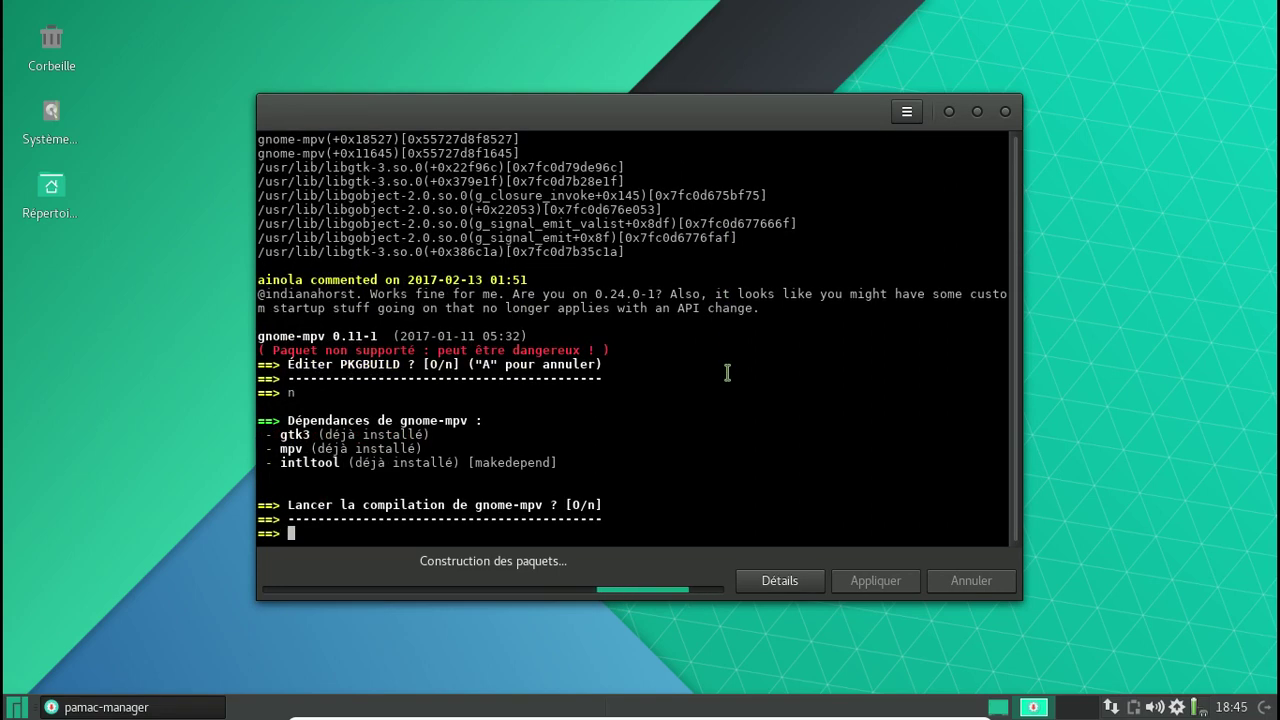
type("o")
key("Return")
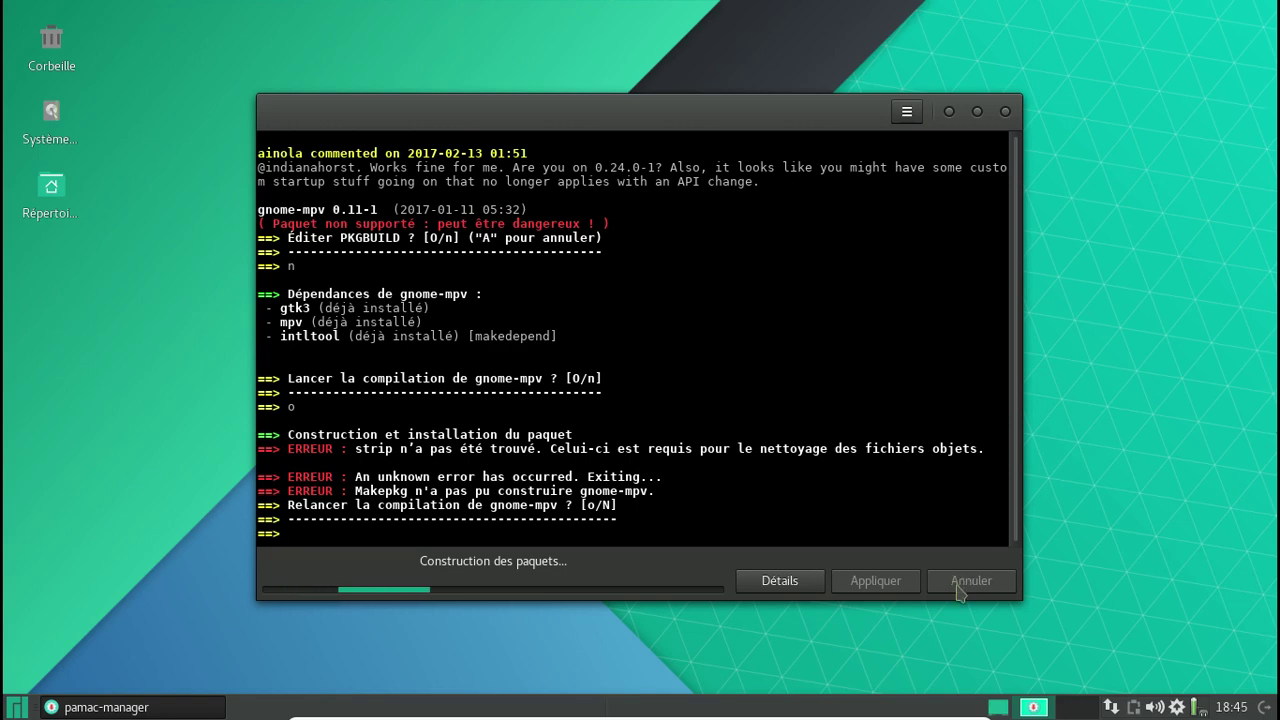
left_click(770, 581)
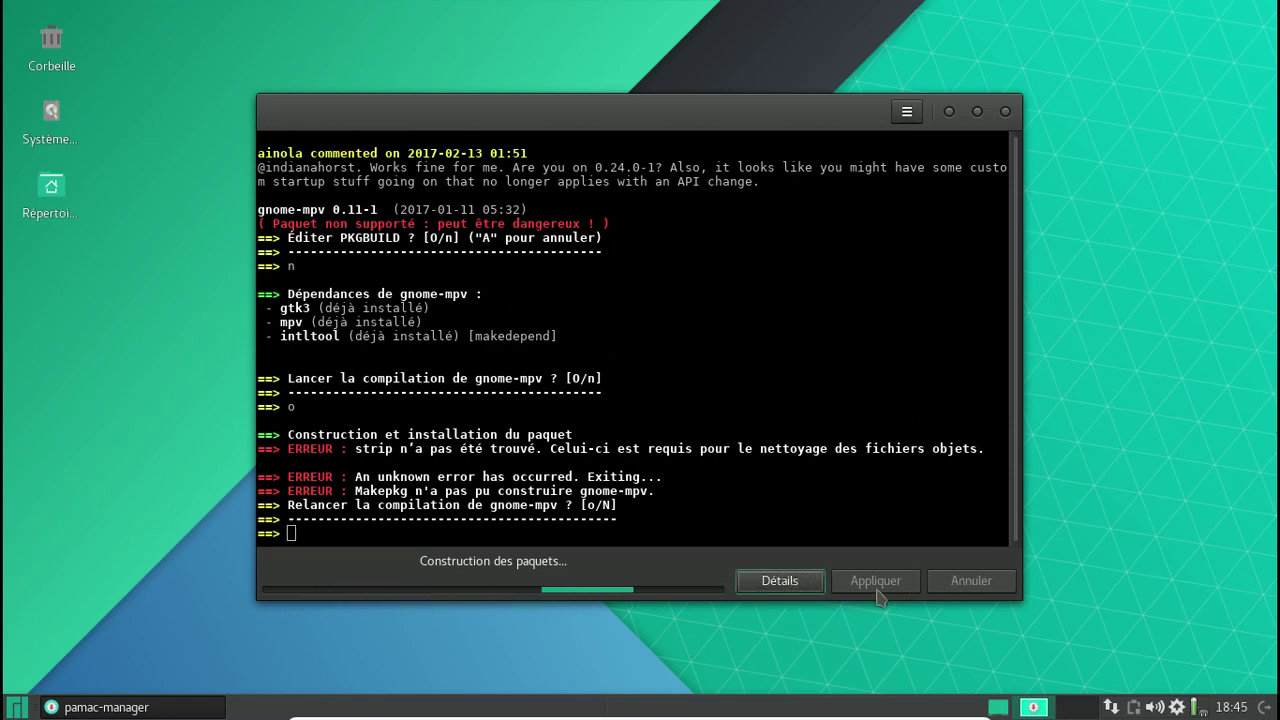
left_click(523, 497)
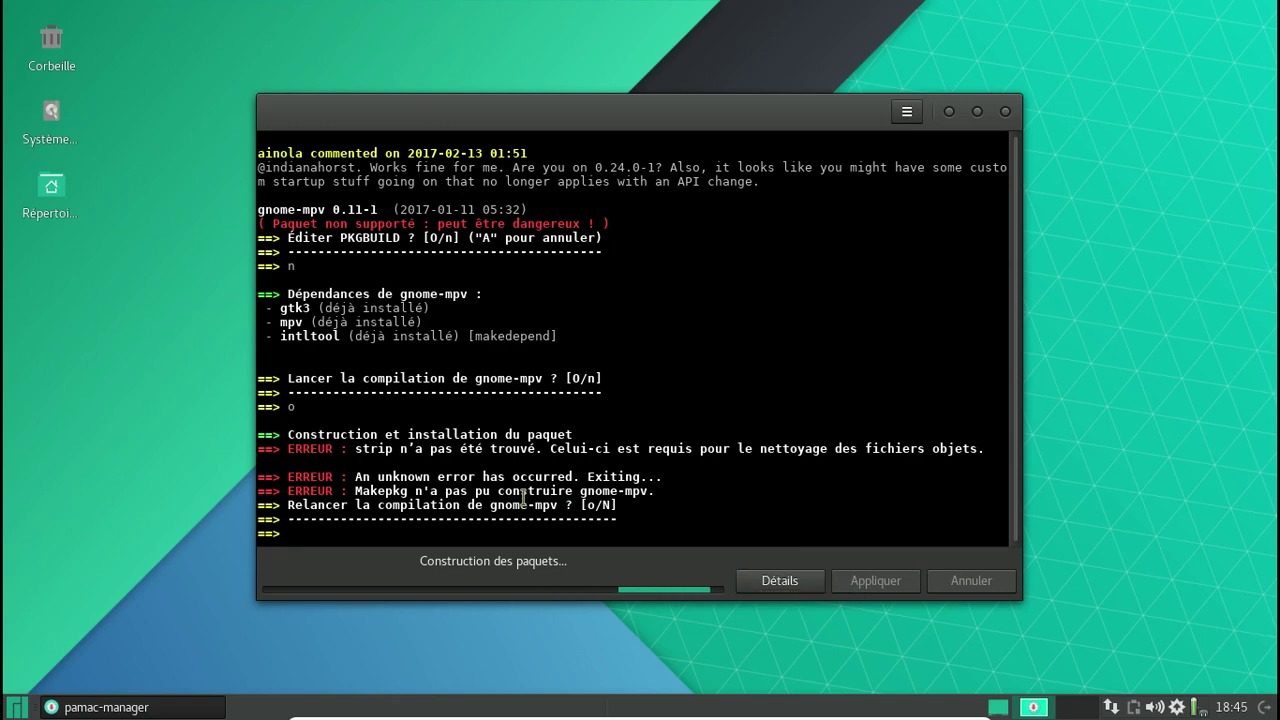
Decline relaunching the gnome-mpv compilation with n and return to the package list.
type("n")
key("Return")
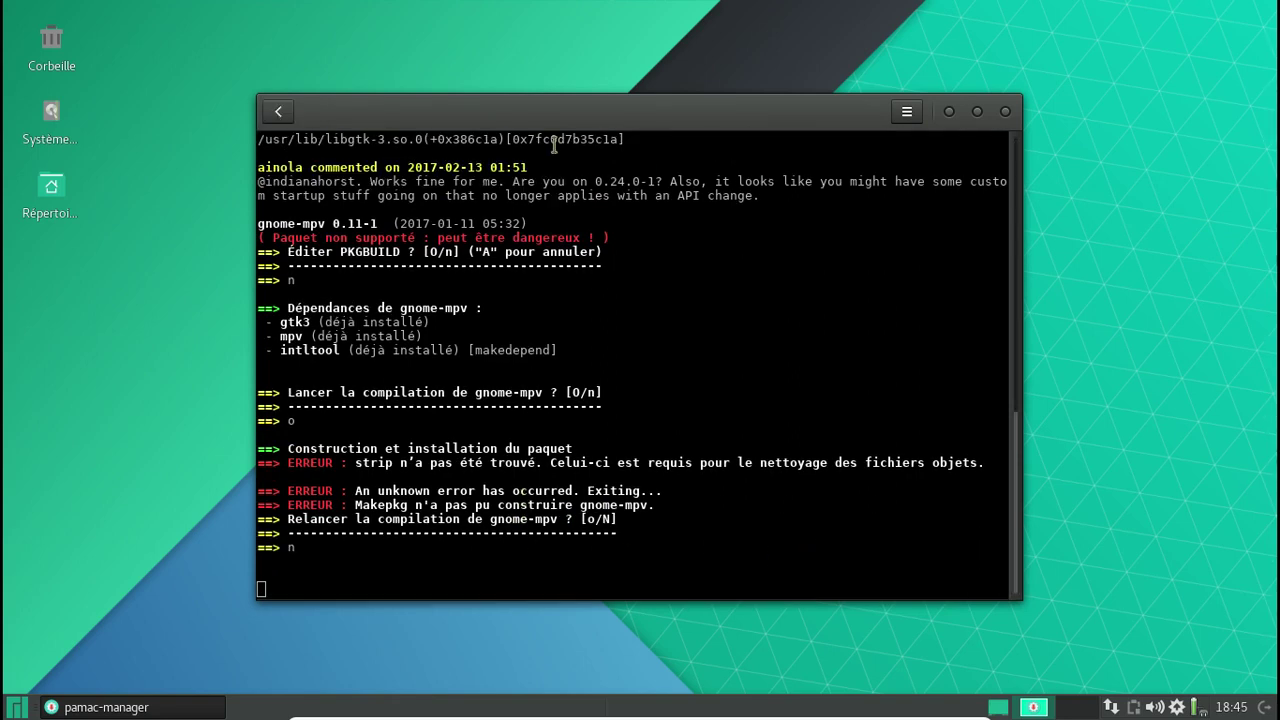
left_click(285, 114)
Search the package manager for base-devel.
left_click_drag(377, 147, 274, 146)
type("base-devel")
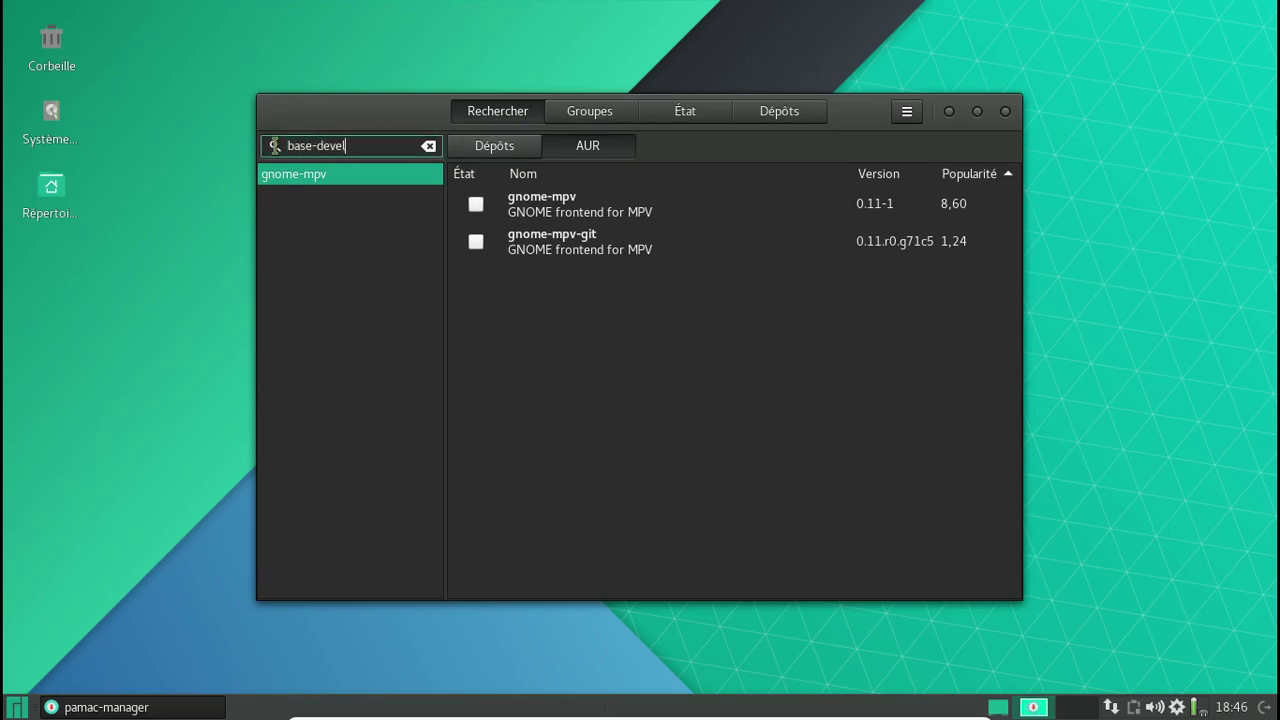
key("Return")
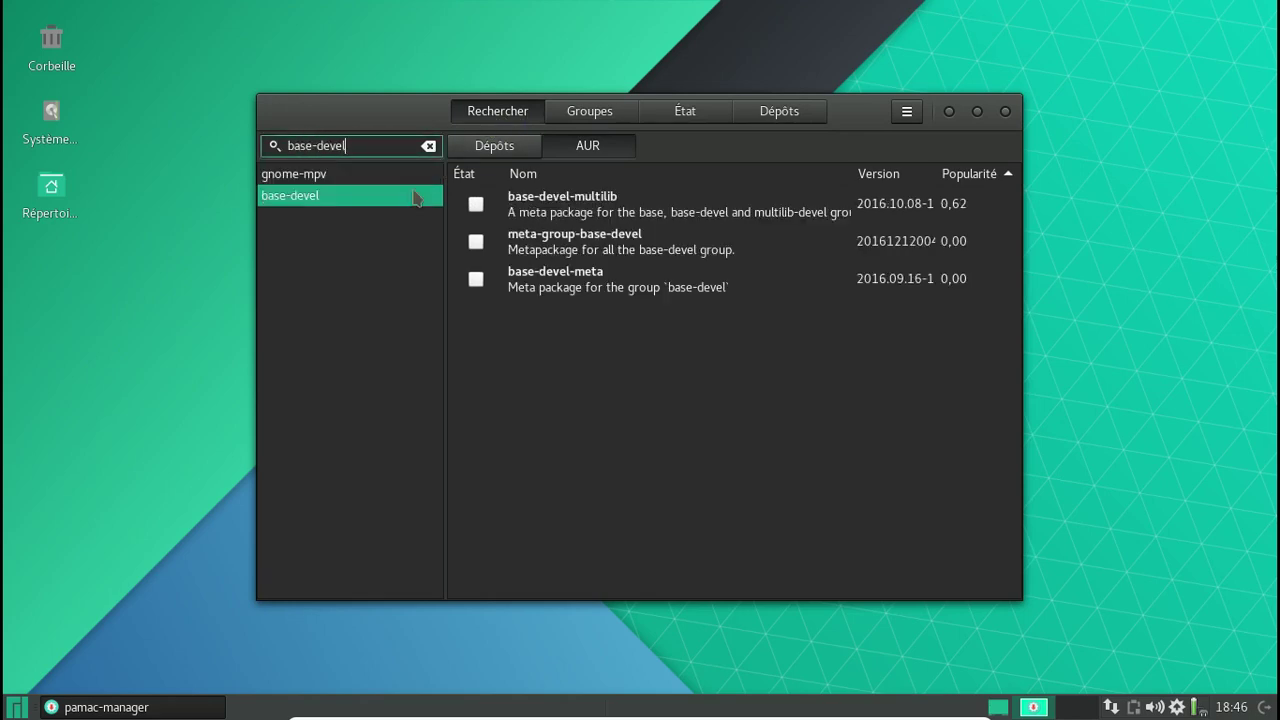
left_click(476, 280)
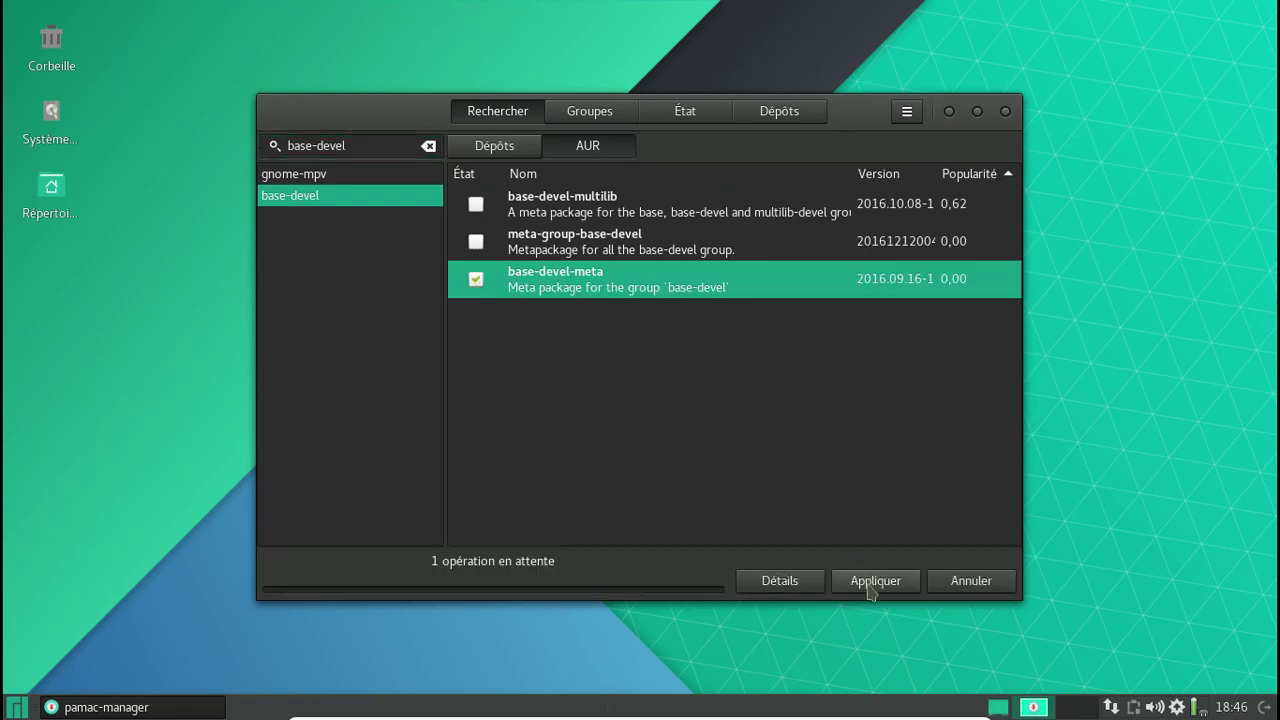
left_click(505, 148)
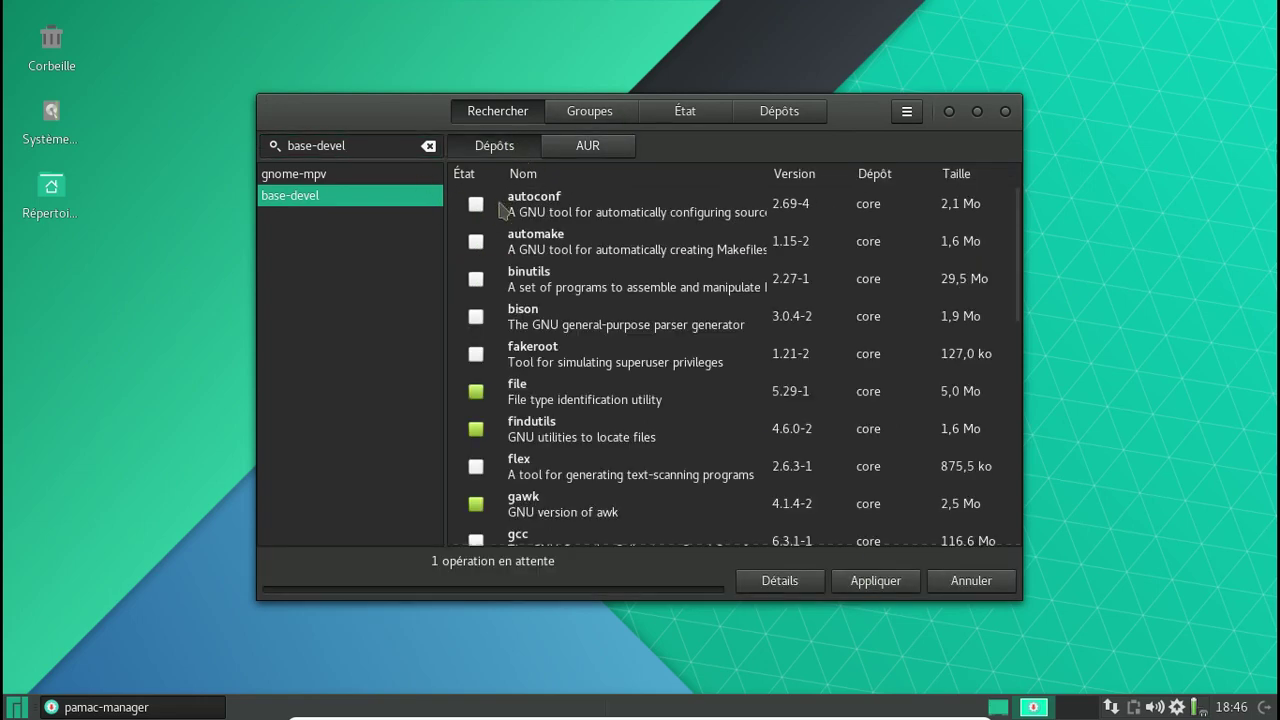
left_click(586, 148)
left_click(476, 280)
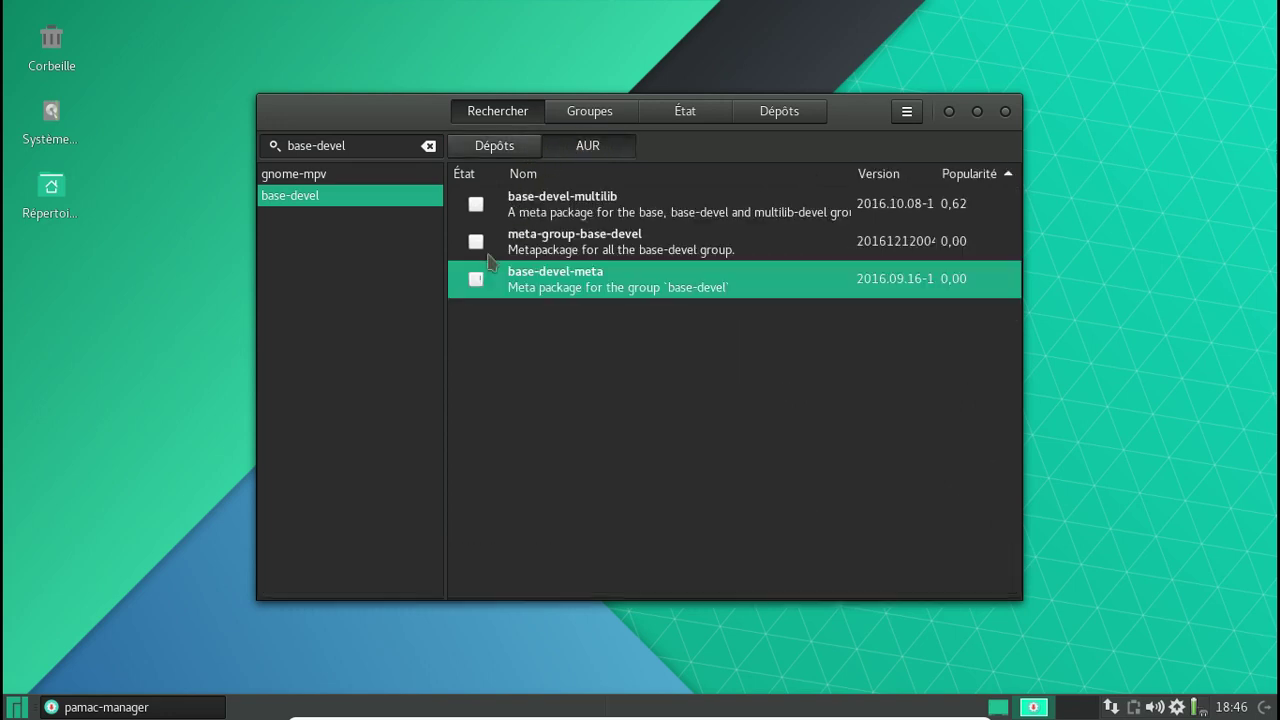
Browse the repository packages by group and mark autoconf, automake, binutils and bison in the base-devel group for installation.
left_click(500, 145)
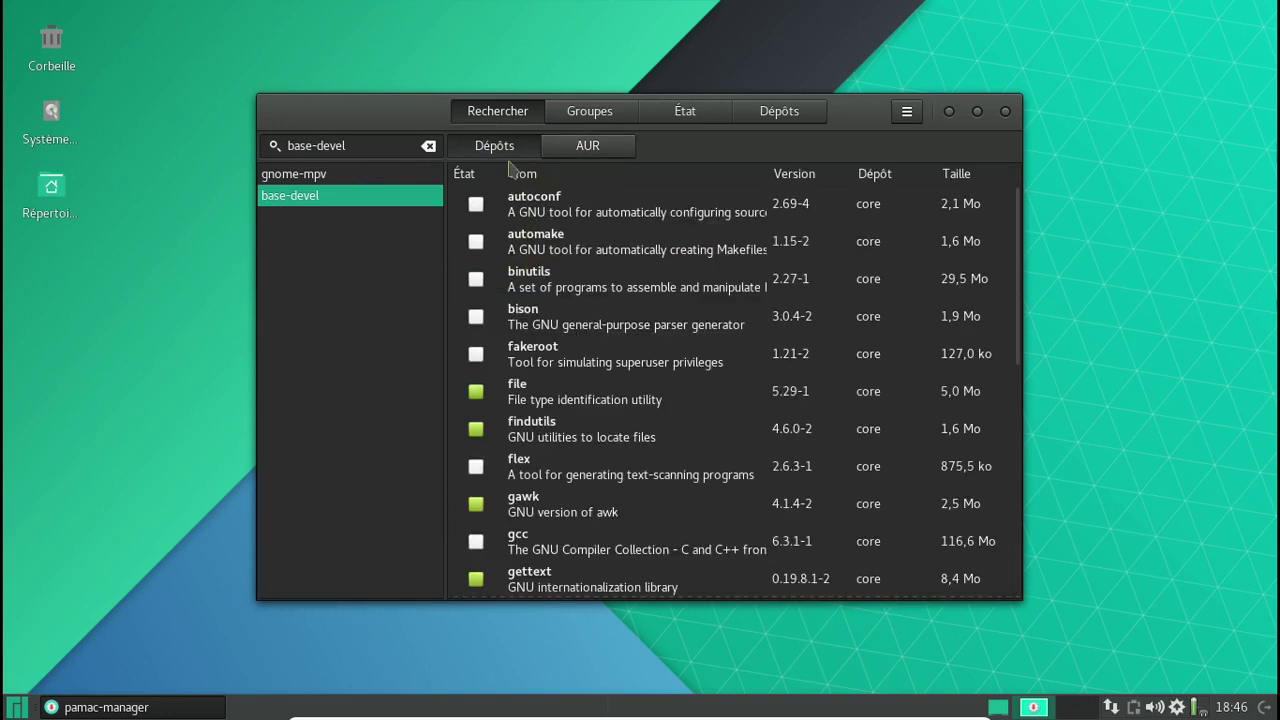
scroll(663, 350, "down", 5)
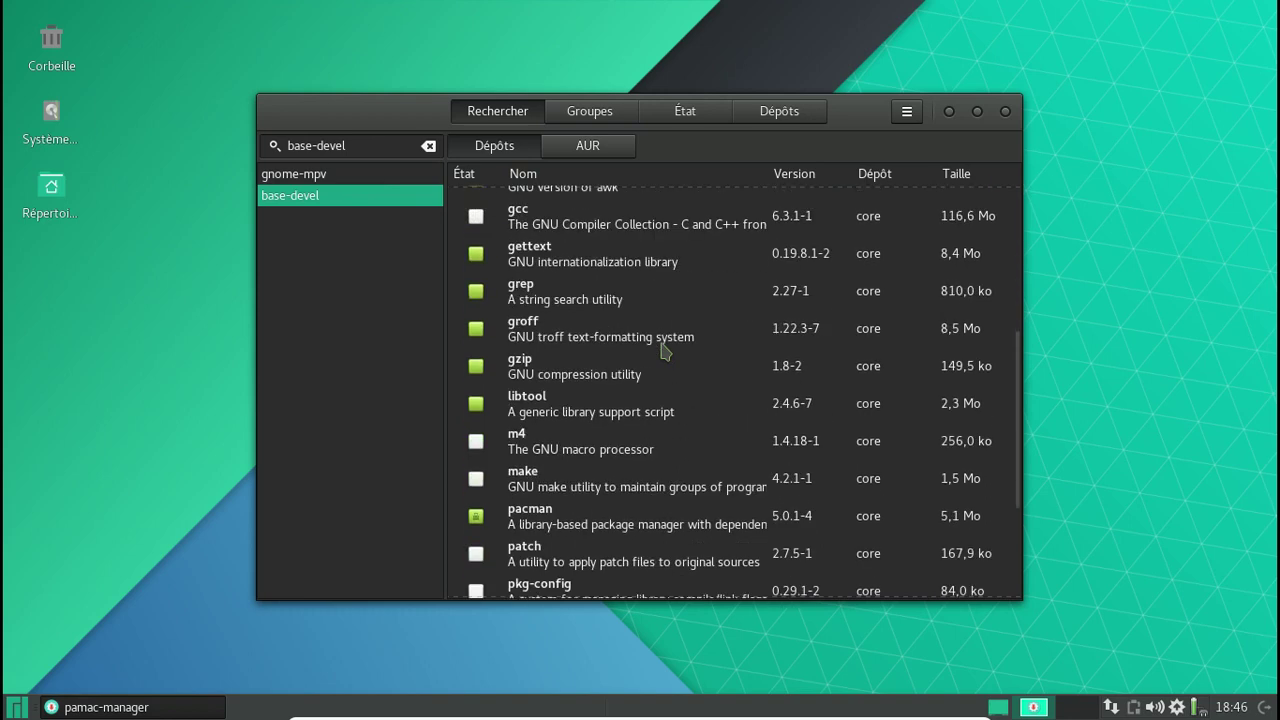
scroll(663, 350, "down", 1)
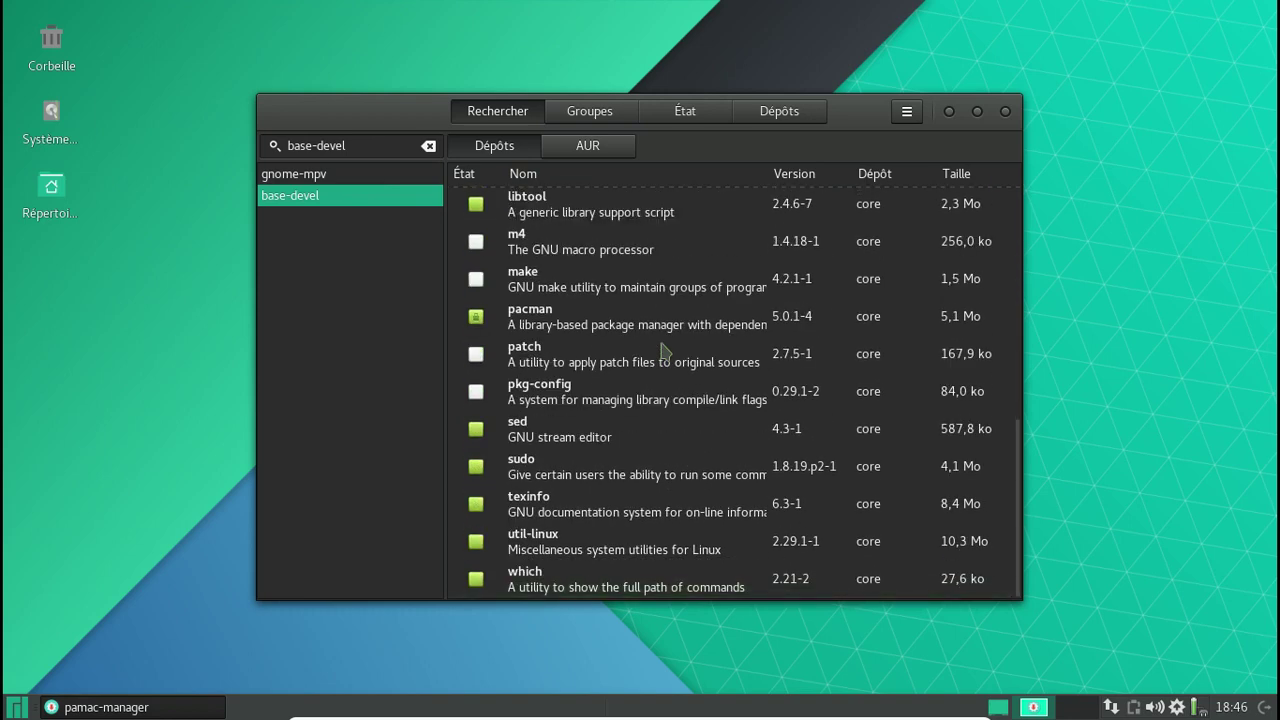
scroll(663, 350, "up", 5)
left_click(590, 111)
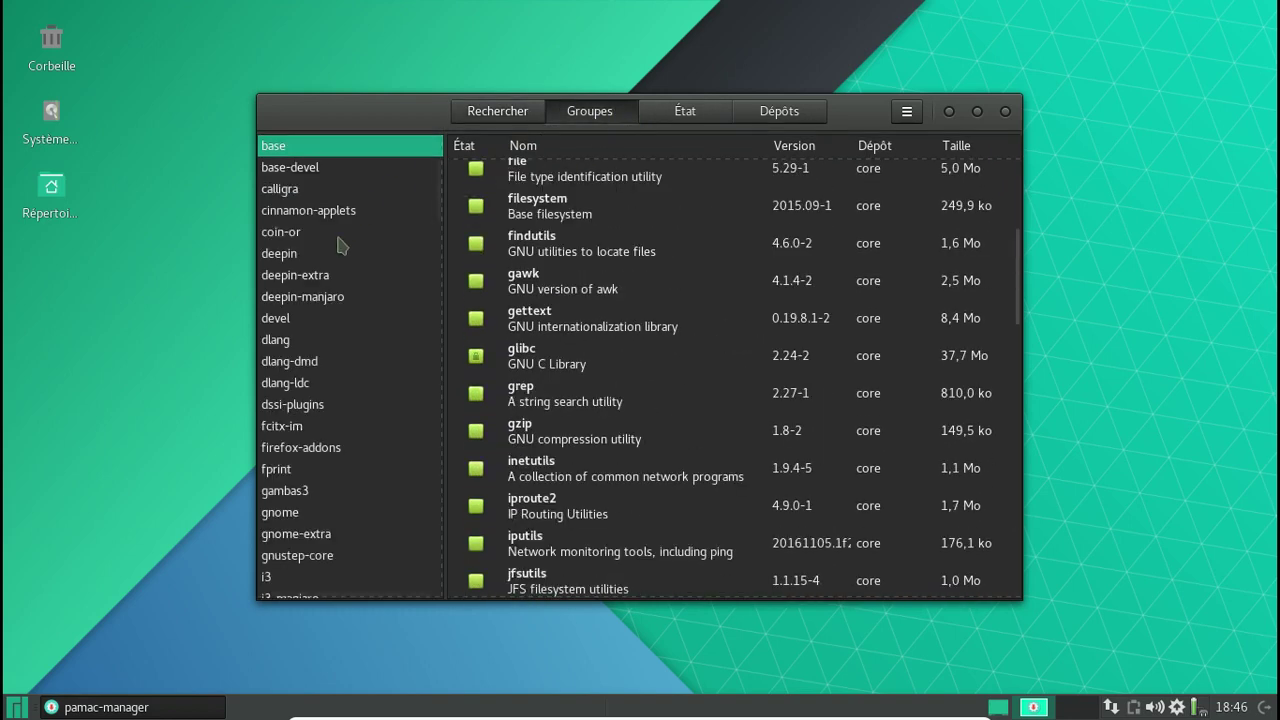
left_click(332, 170)
left_click(484, 395)
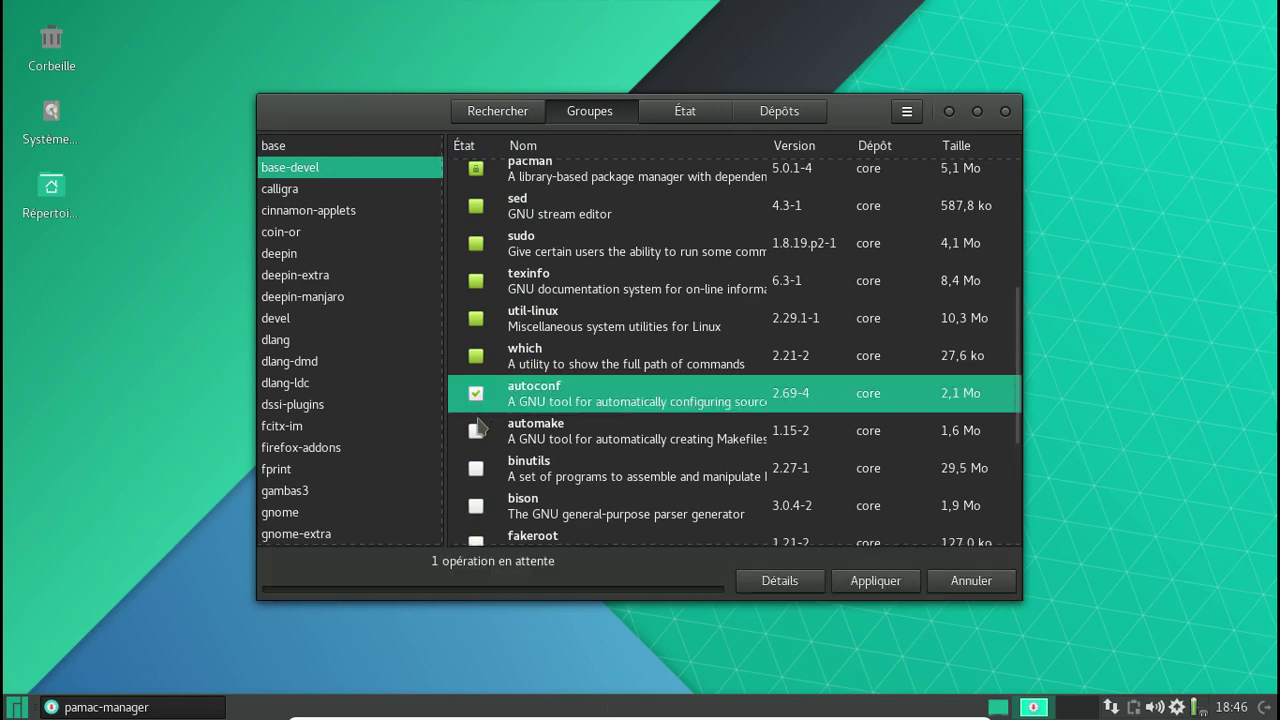
left_click(477, 431)
left_click(477, 468)
left_click(477, 506)
Mark fakeroot, flex, gcc, m4, make, patch and pkg-config in the base-devel group and apply the pending installations.
scroll(613, 488, "down", 4)
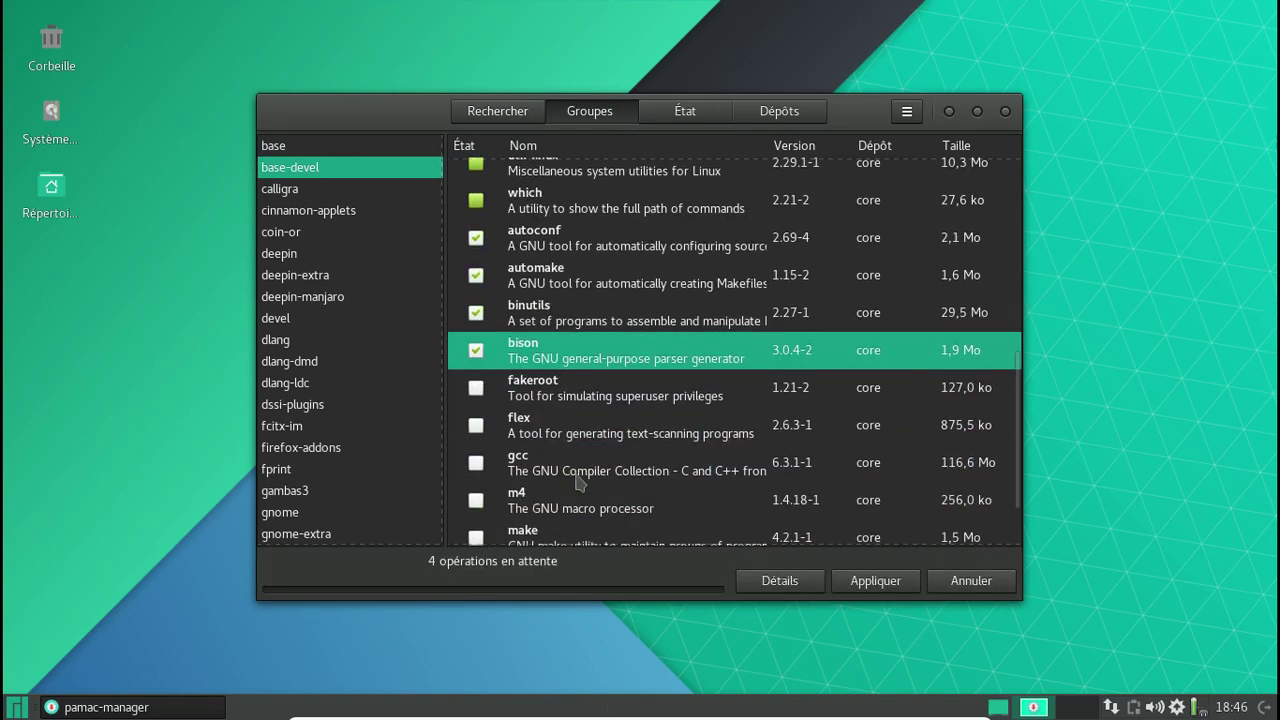
left_click(477, 390)
left_click(477, 425)
left_click(476, 465)
left_click(476, 500)
scroll(476, 490, "down", 2)
left_click(476, 451)
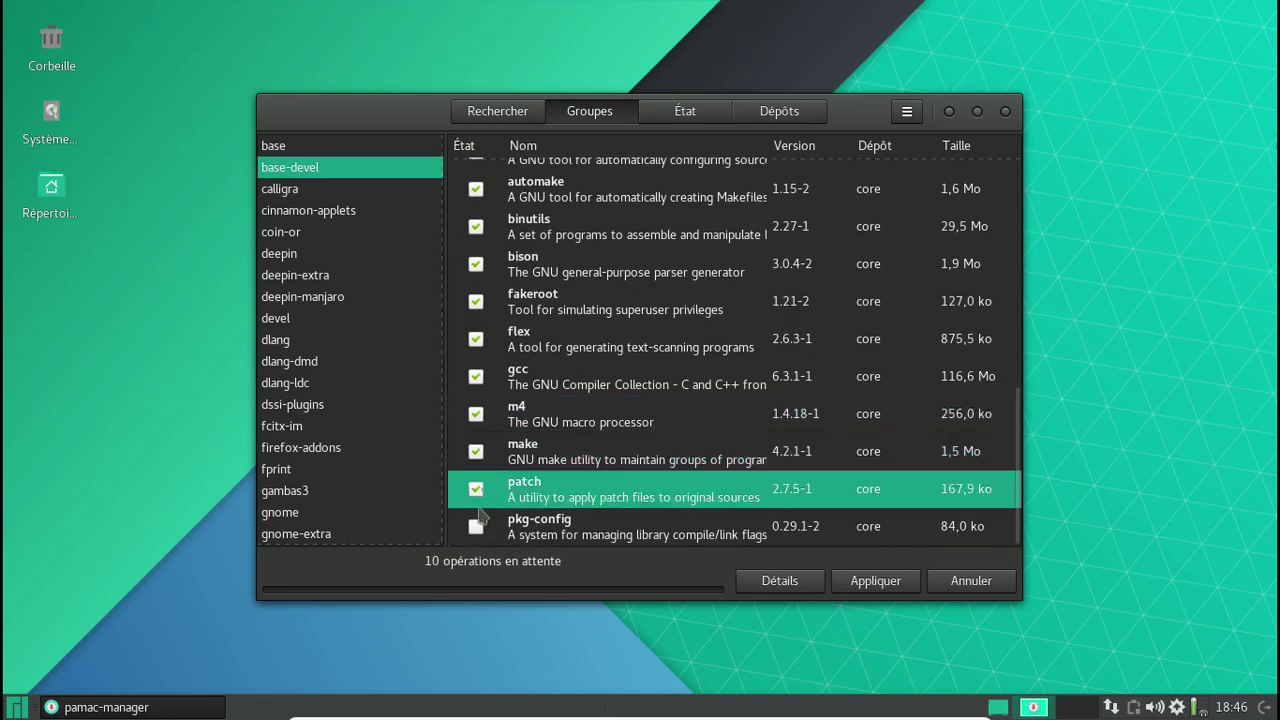
left_click(476, 489)
left_click(476, 526)
left_click(862, 588)
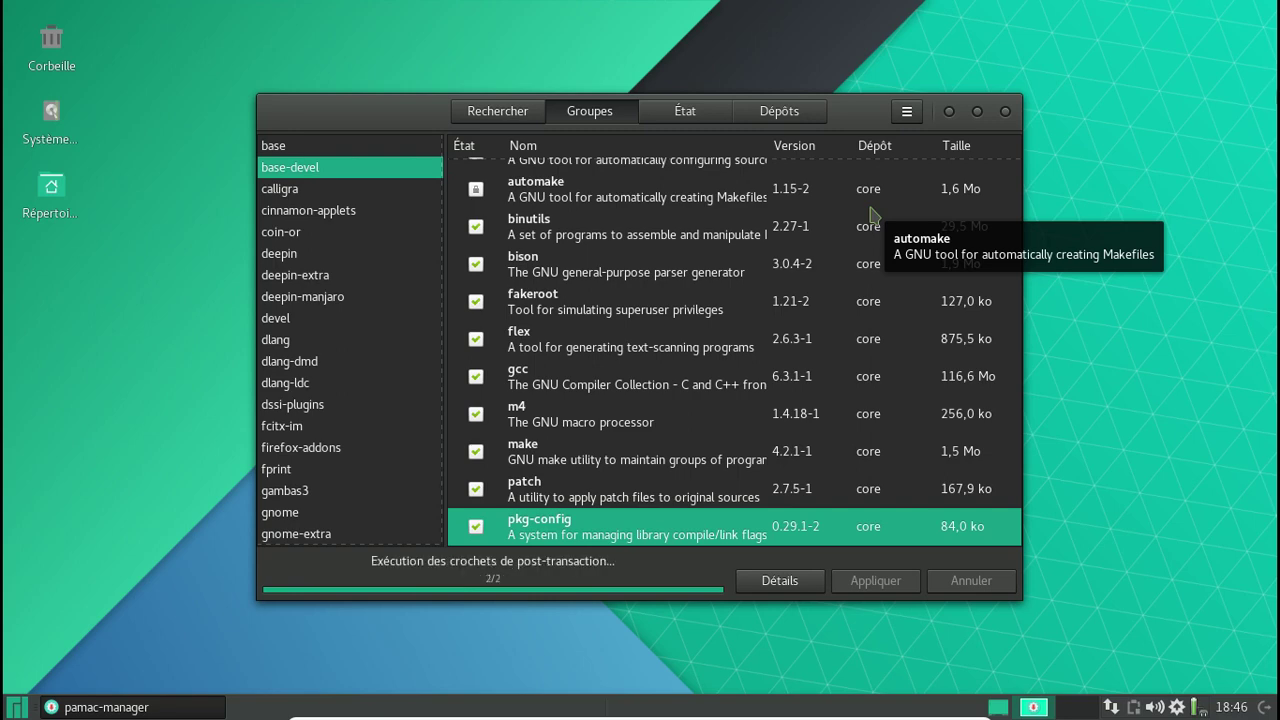
Reopen the gnome-mpv search in AUR, mark the gnome-mpv package for installation and approve the build transaction.
left_click(667, 112)
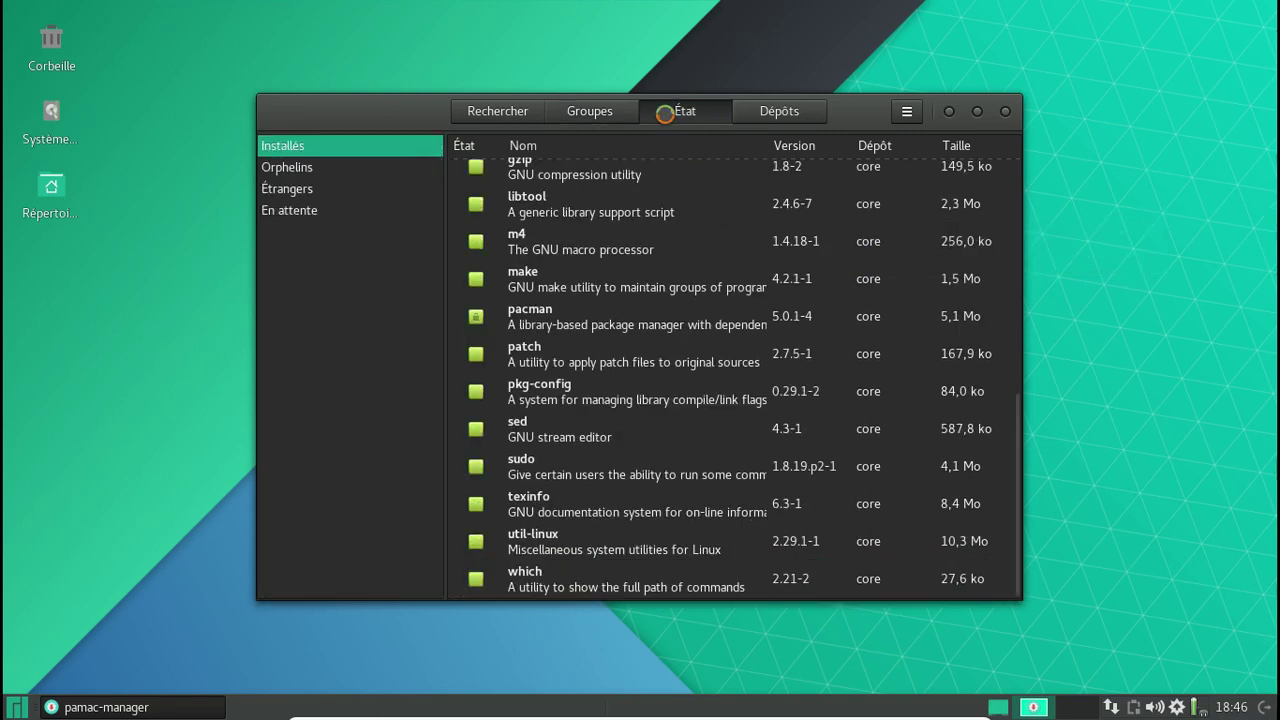
left_click(488, 110)
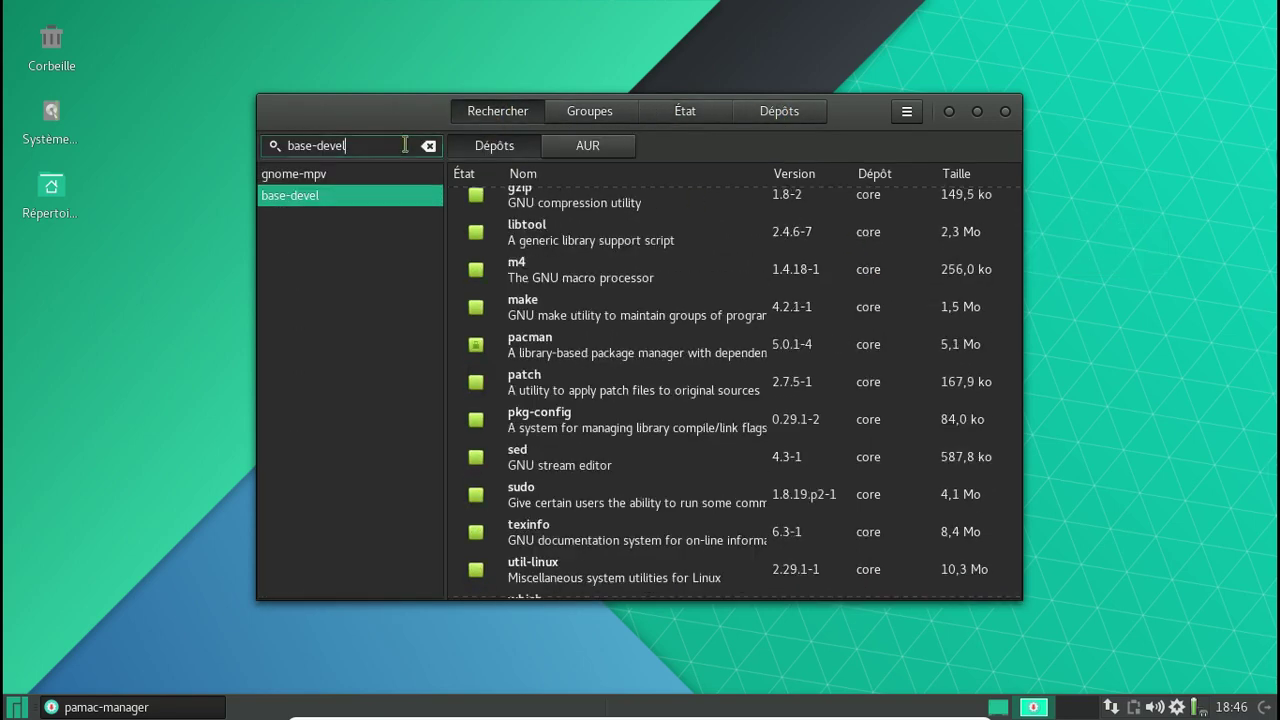
triple_click(392, 143)
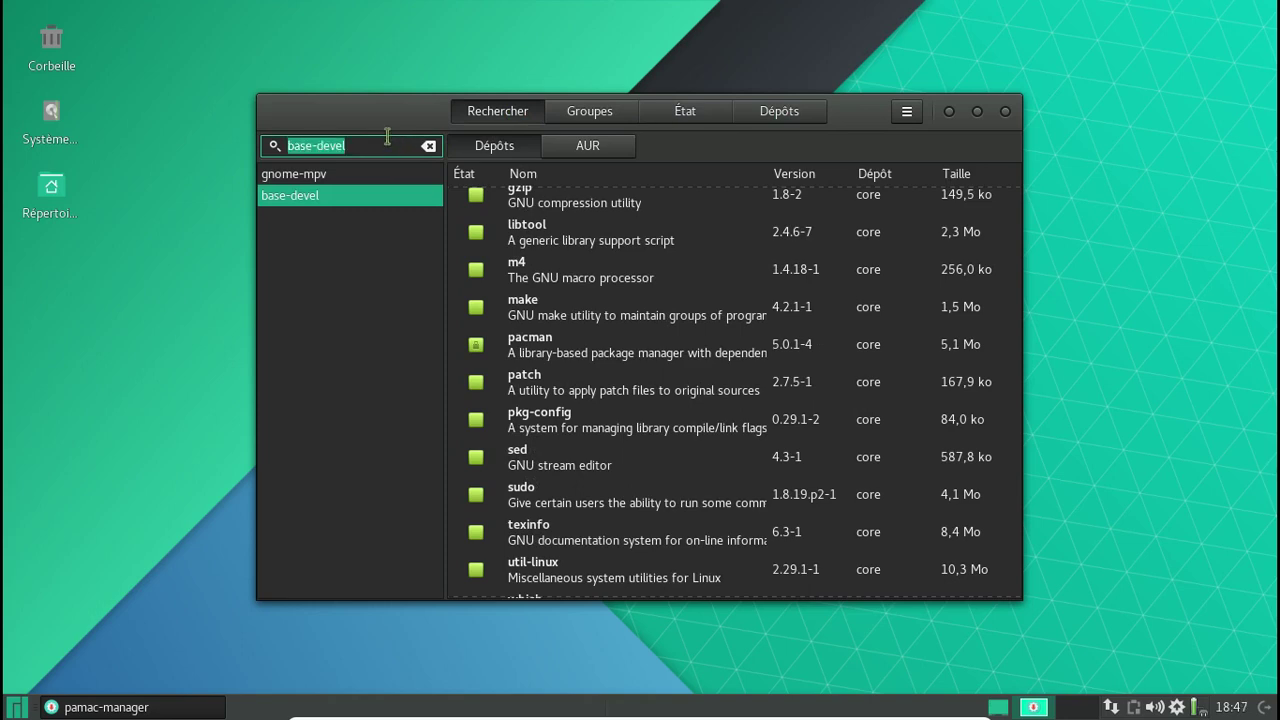
left_click(290, 177)
left_click(560, 148)
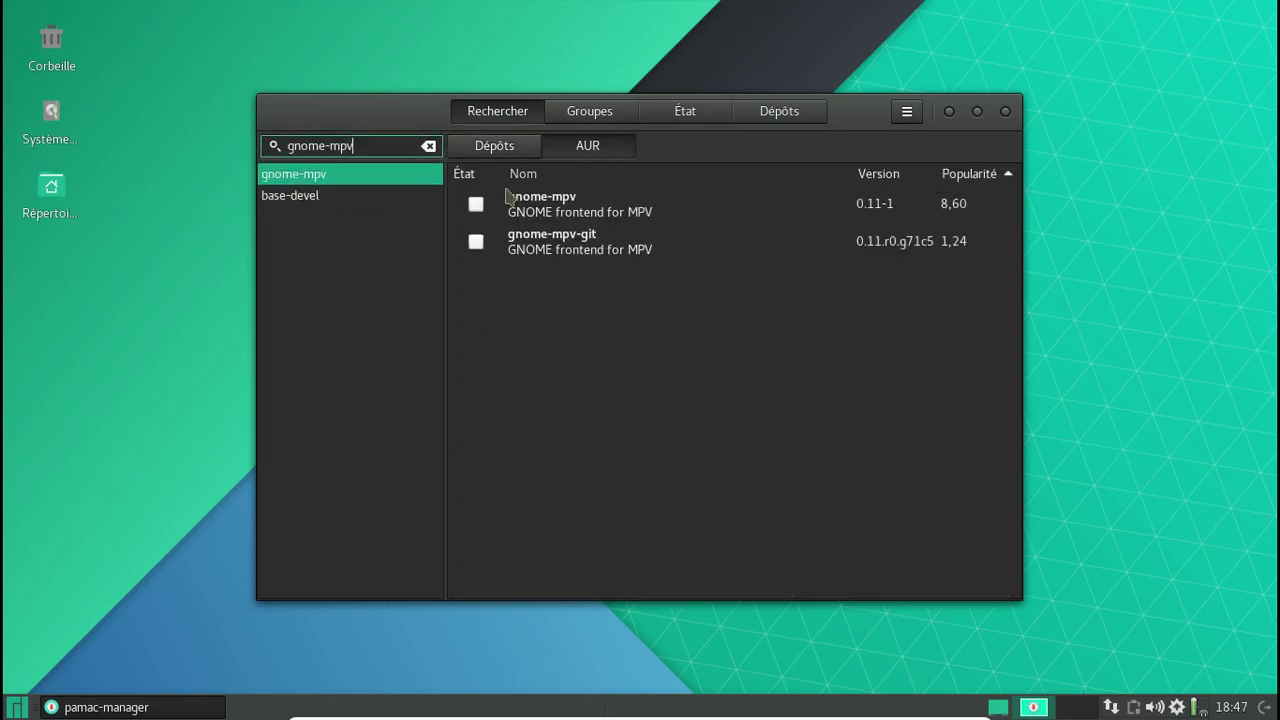
left_click(475, 205)
left_click(884, 585)
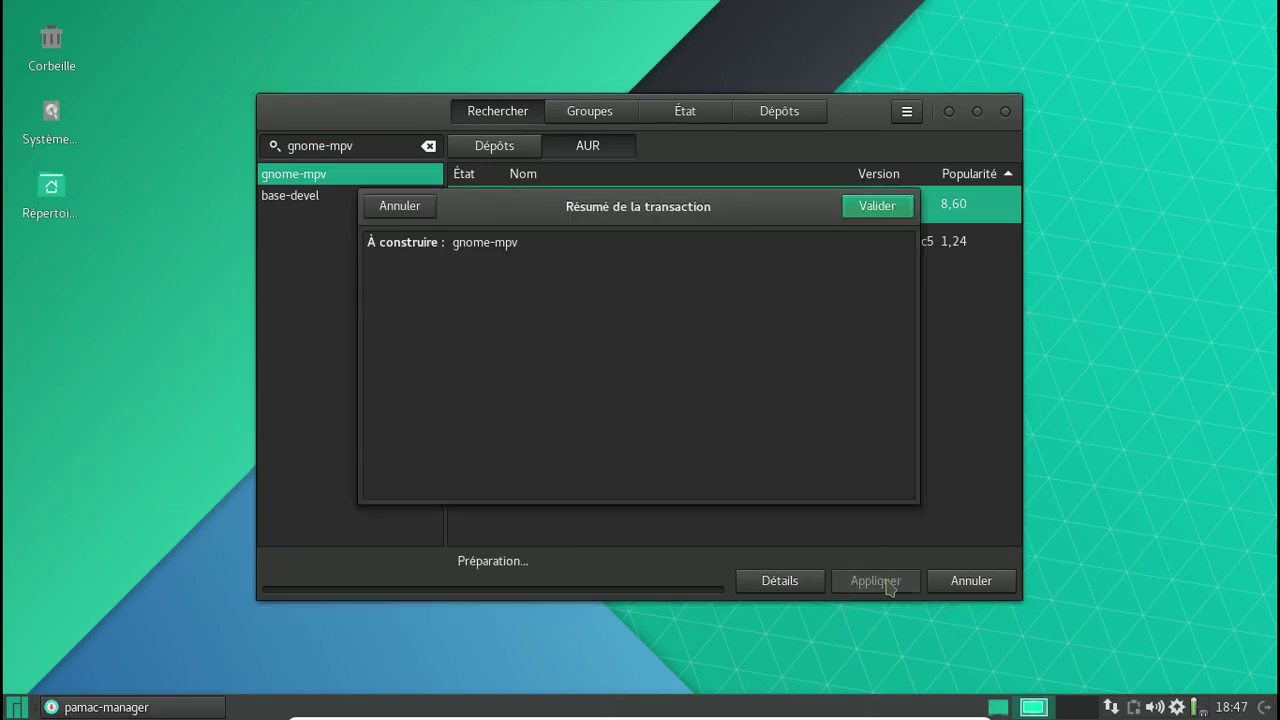
left_click(863, 214)
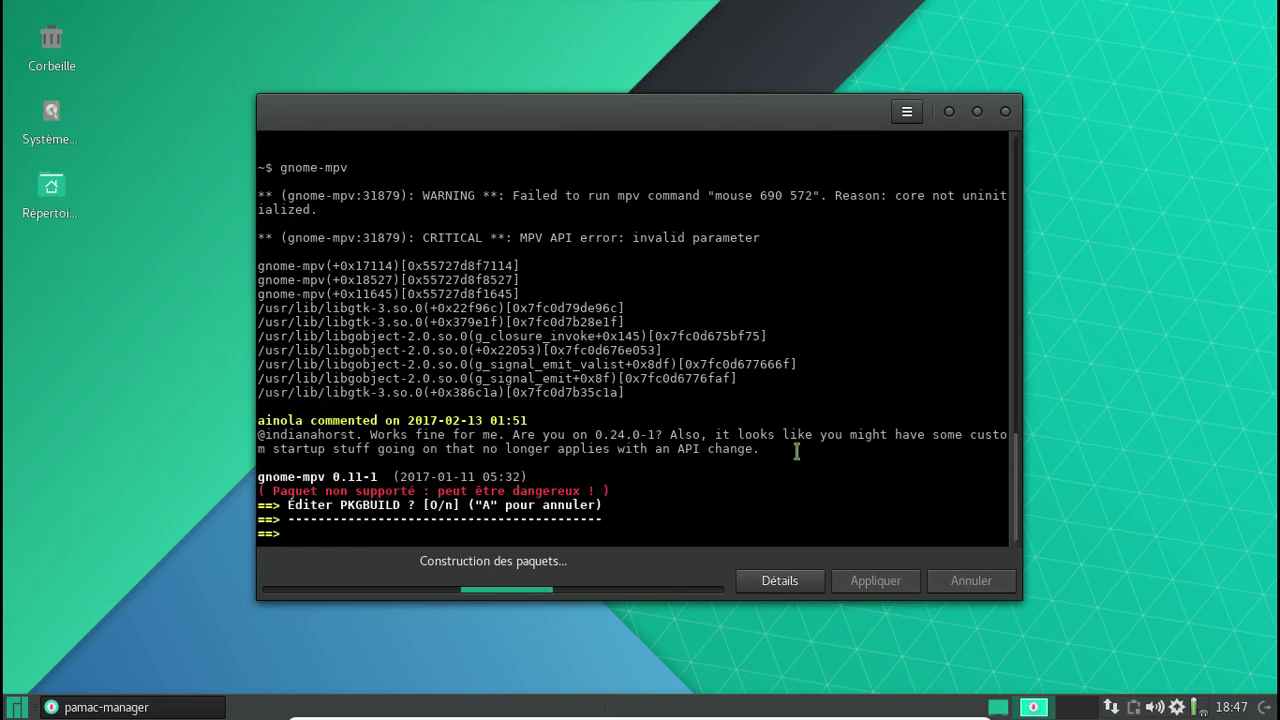
Answer n to editing the PKGBUILD and o to start compiling gnome-mpv.
type("n")
key("Return")
type("o")
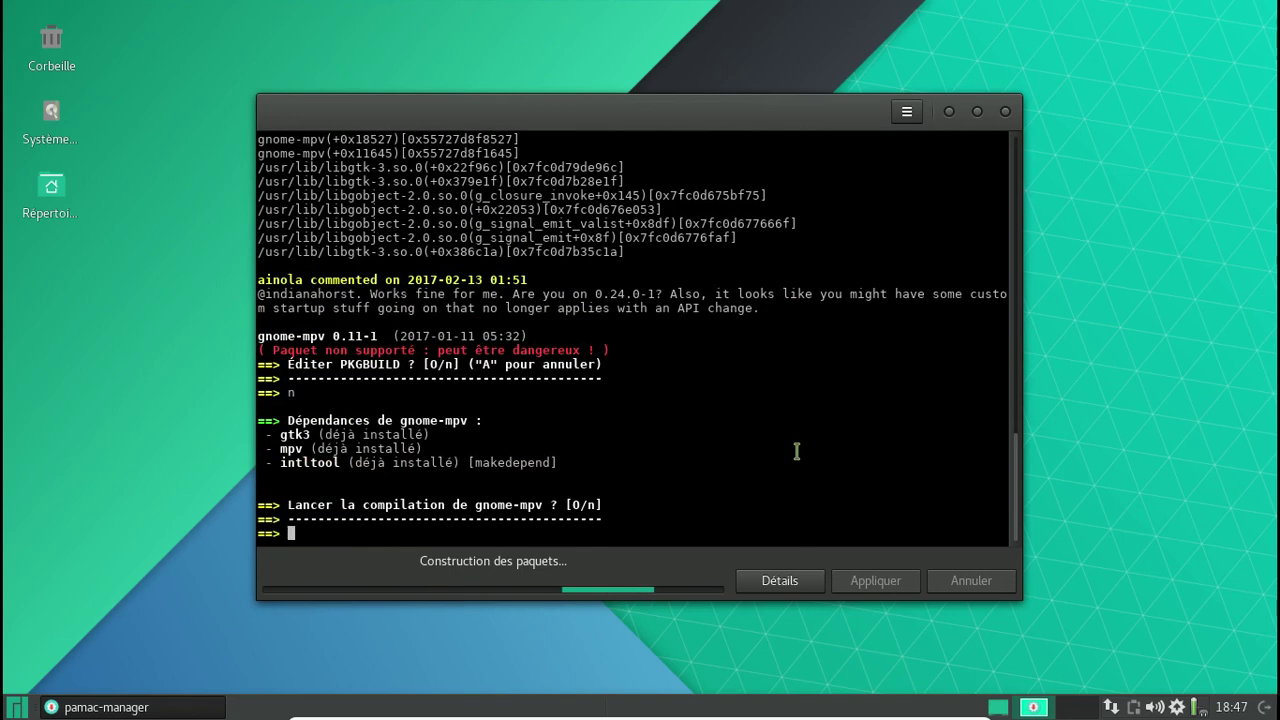
key("Return")
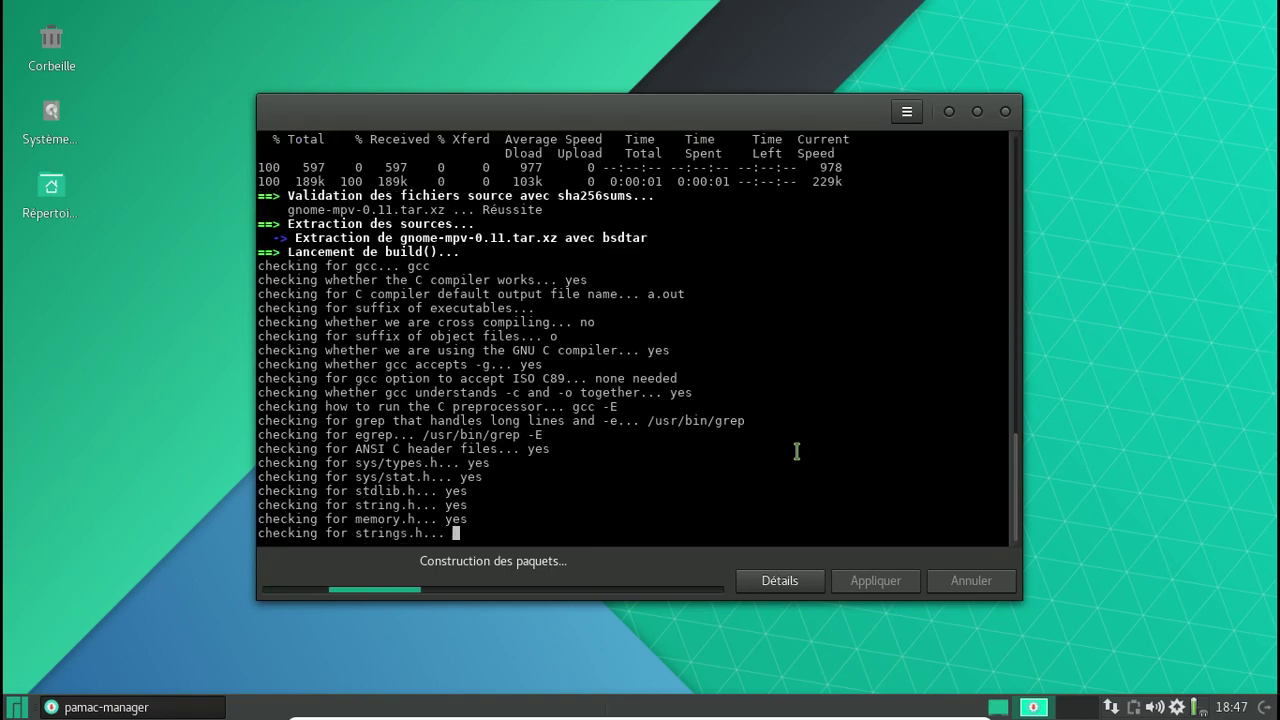
Set the desktop wallpaper to the dark blue image with the glowing cyan Manjaro logo and move the package manager window to show it.
right_click(381, 30)
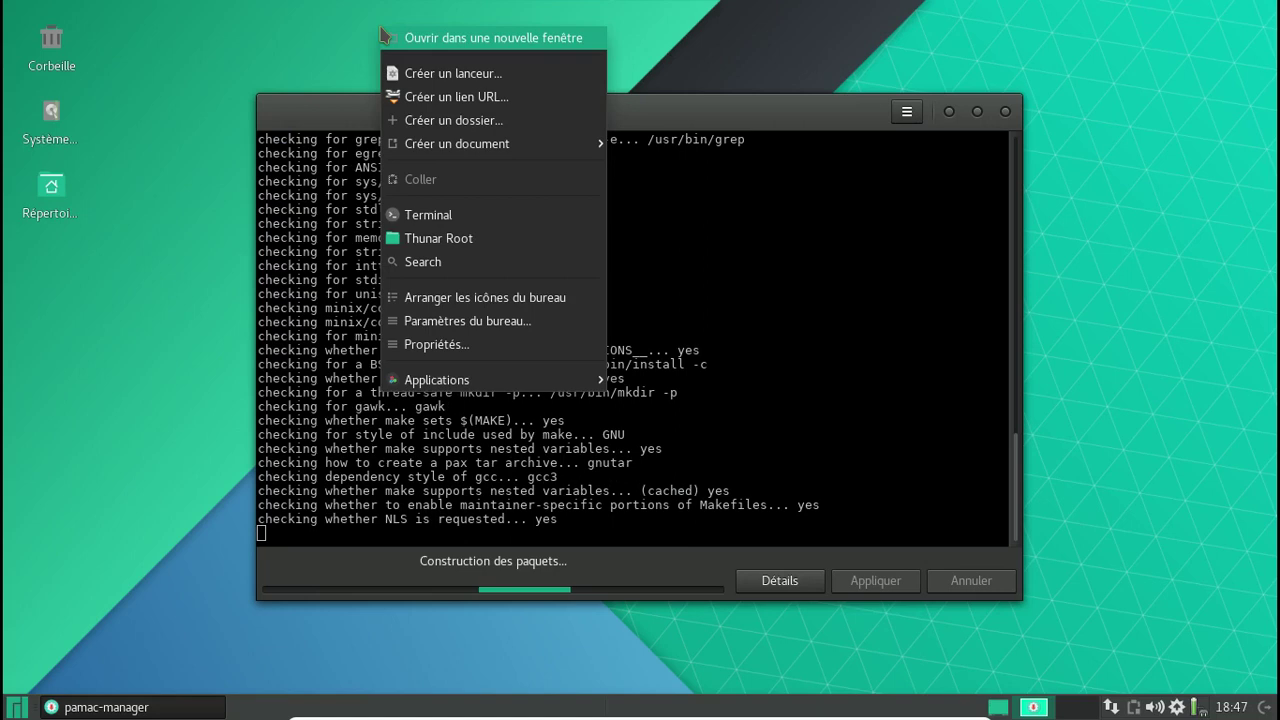
left_click(460, 322)
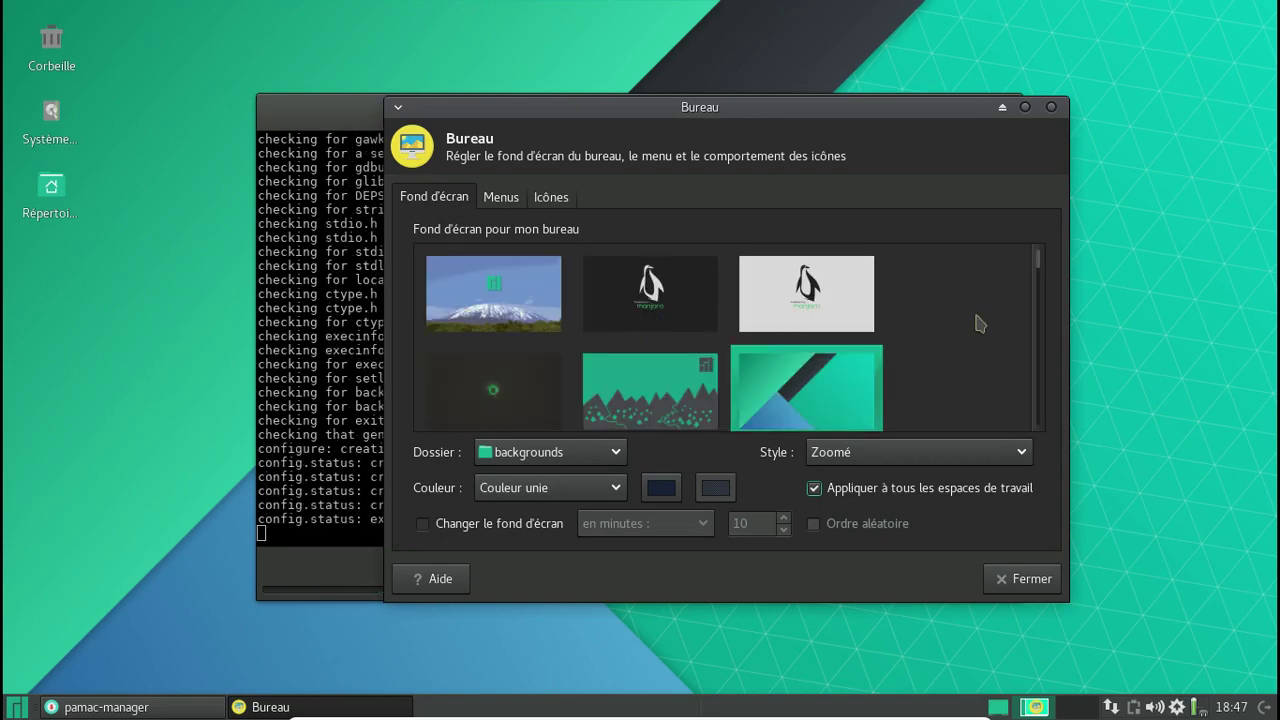
scroll(979, 323, "down", 5)
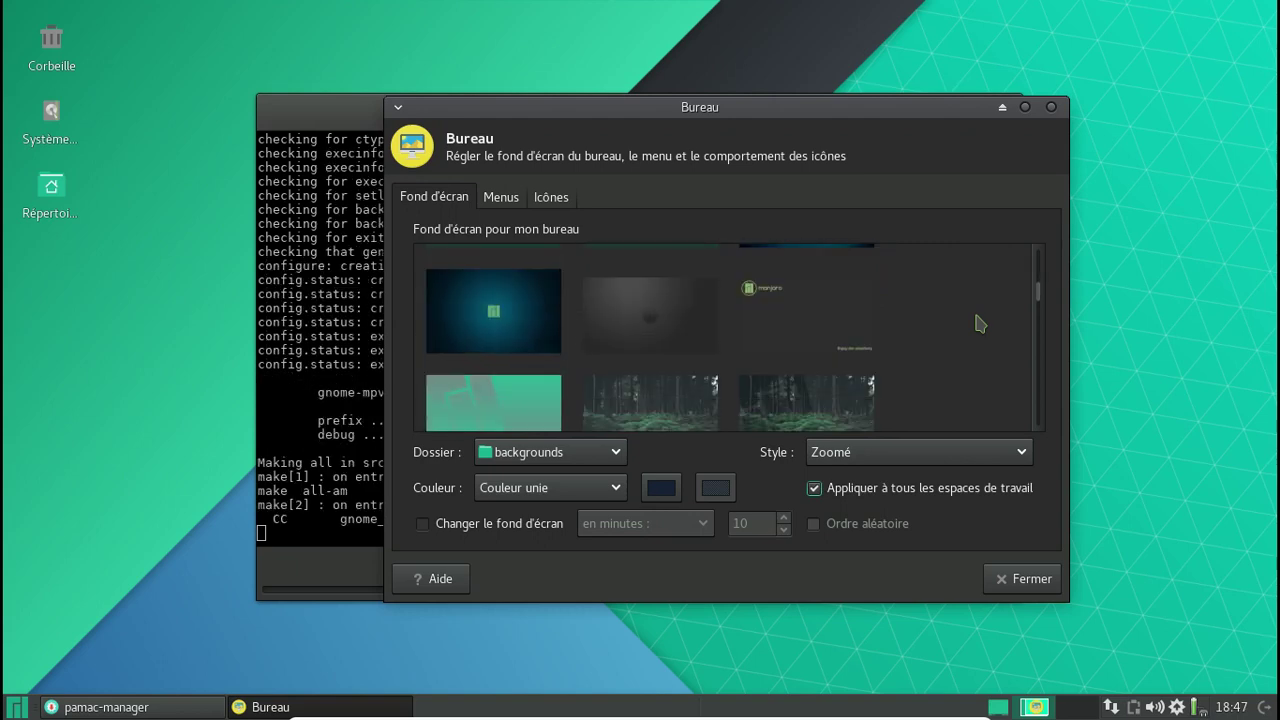
scroll(979, 323, "down", 6)
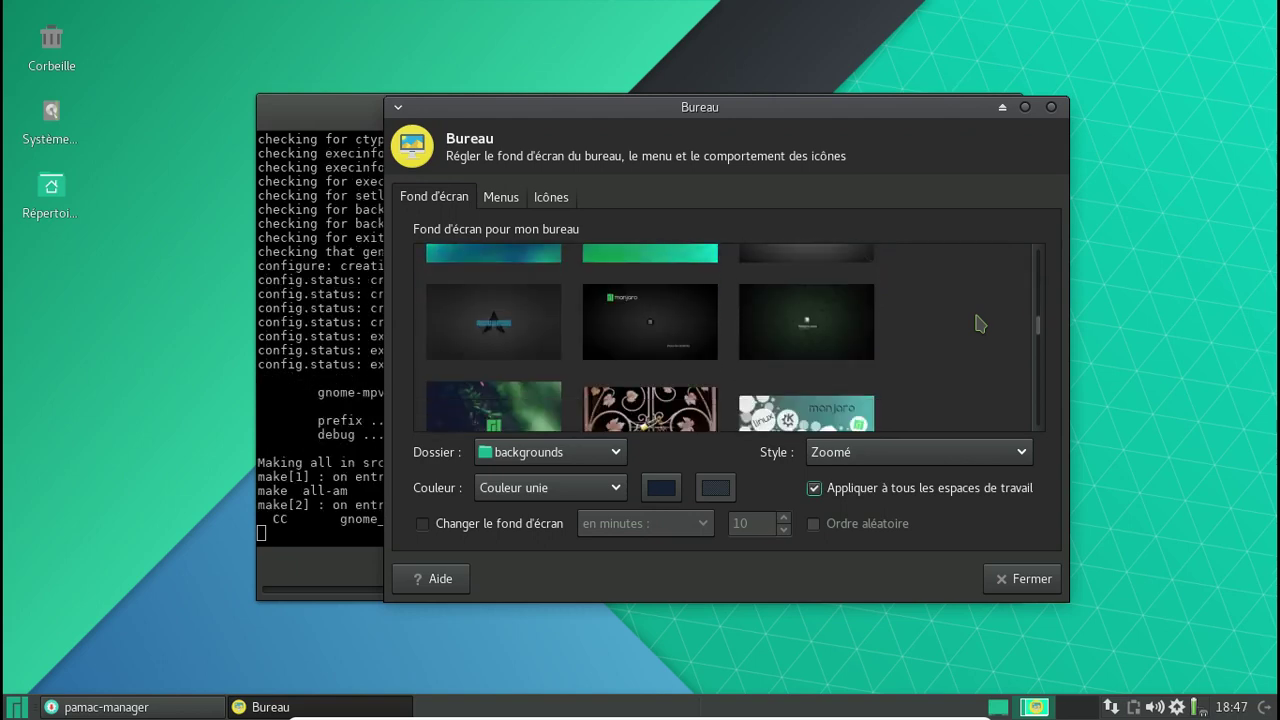
scroll(979, 323, "down", 6)
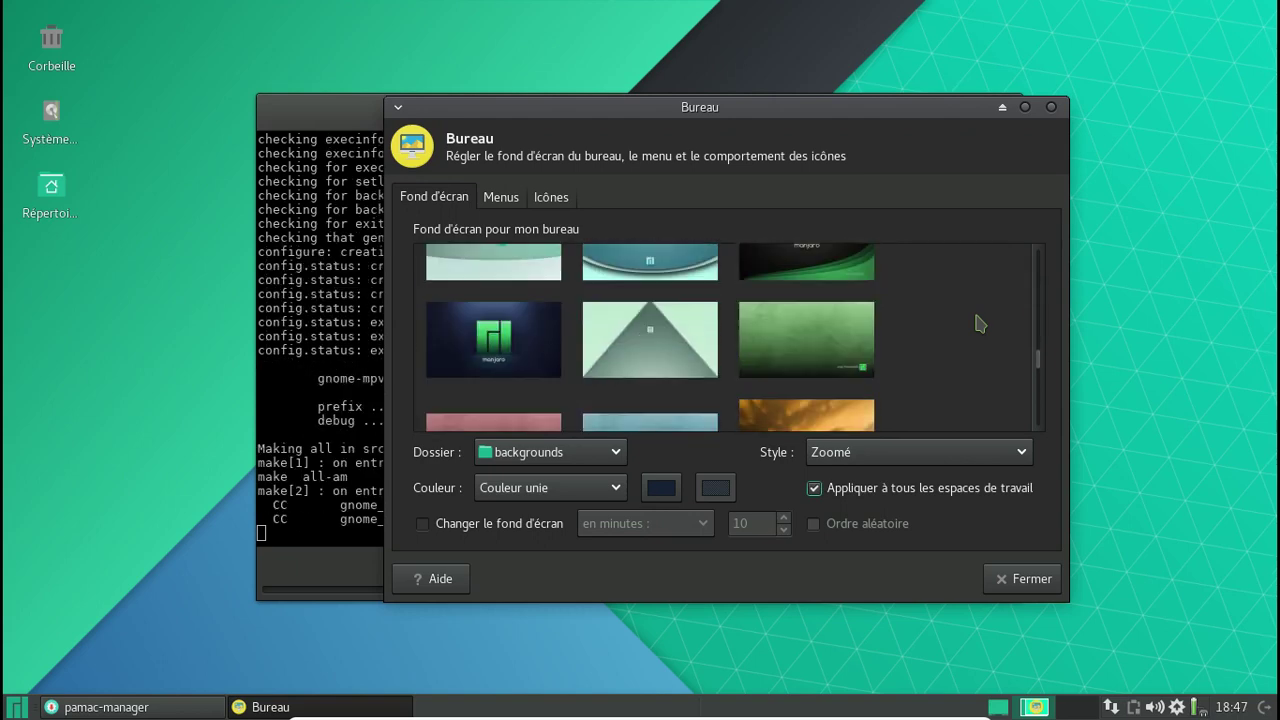
scroll(979, 323, "down", 6)
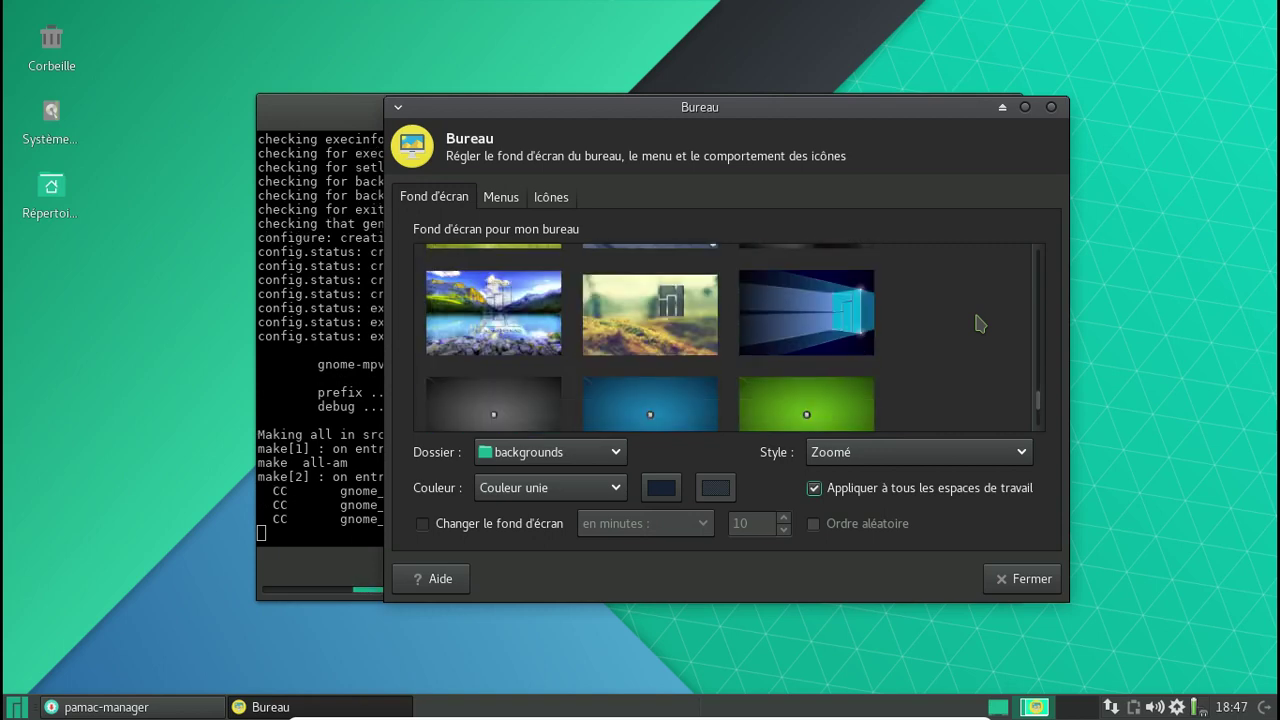
scroll(979, 323, "down", 4)
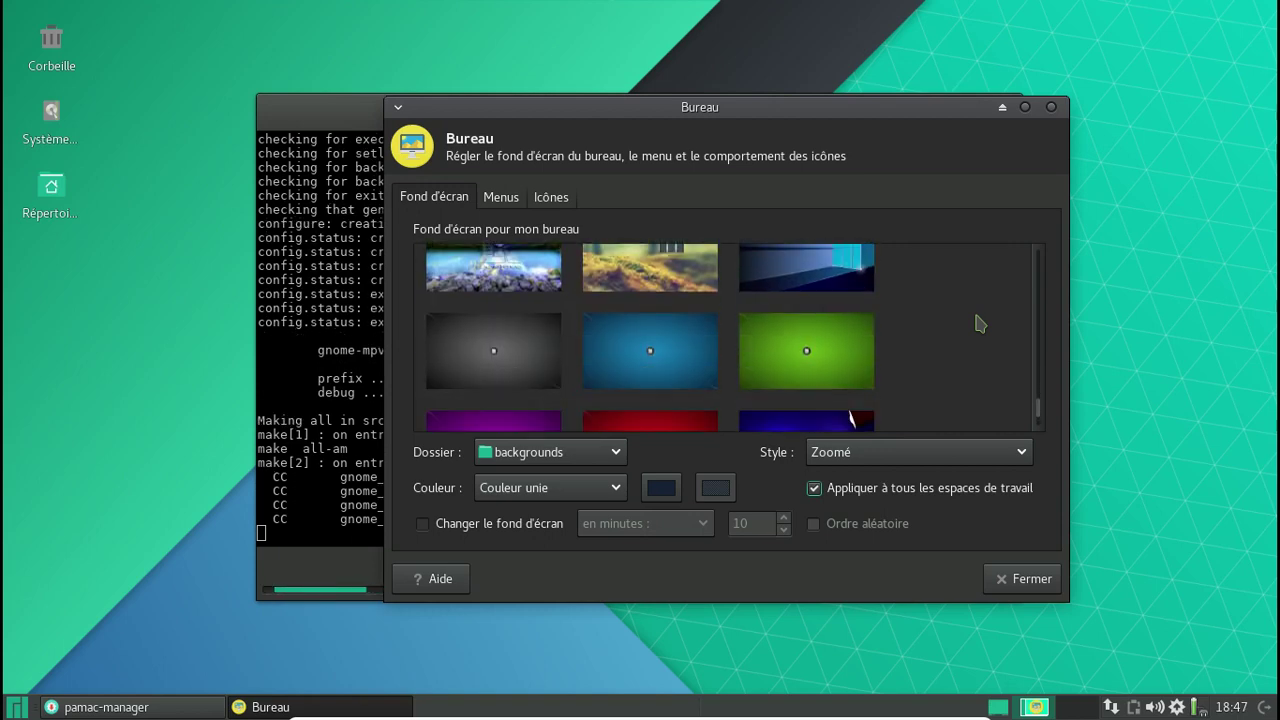
scroll(979, 323, "up", 3)
left_click(818, 302)
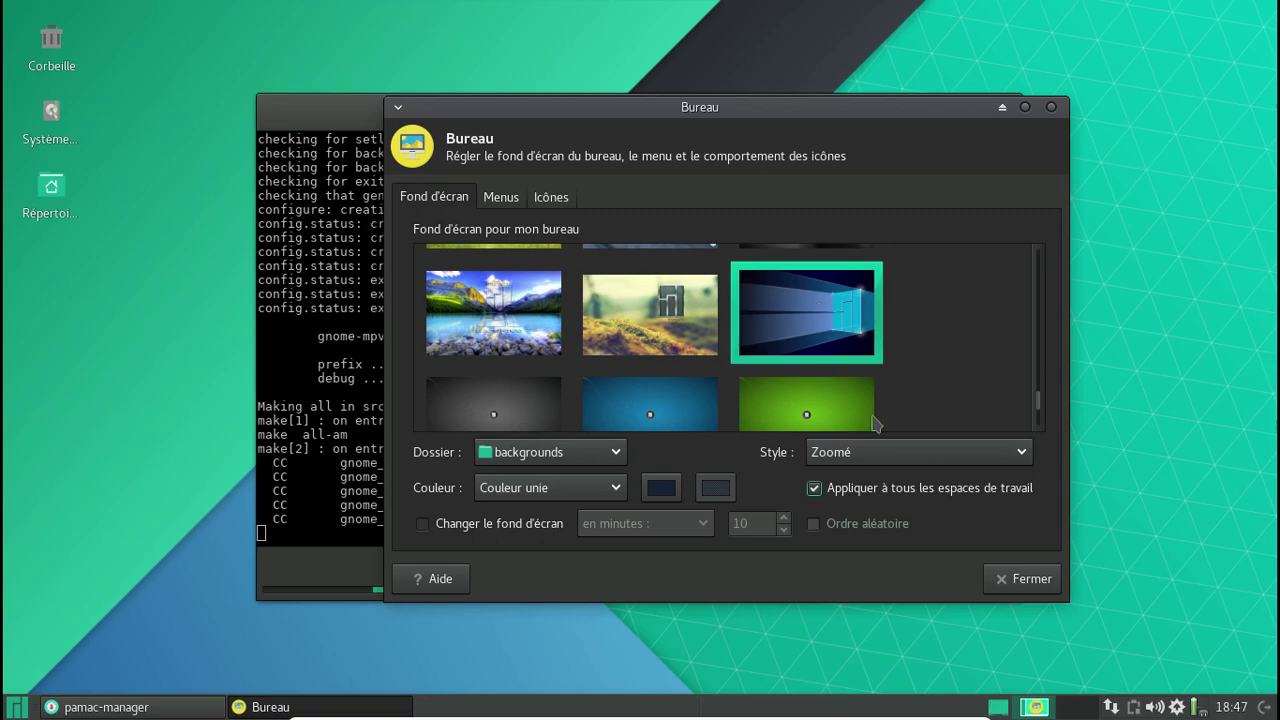
left_click(1010, 578)
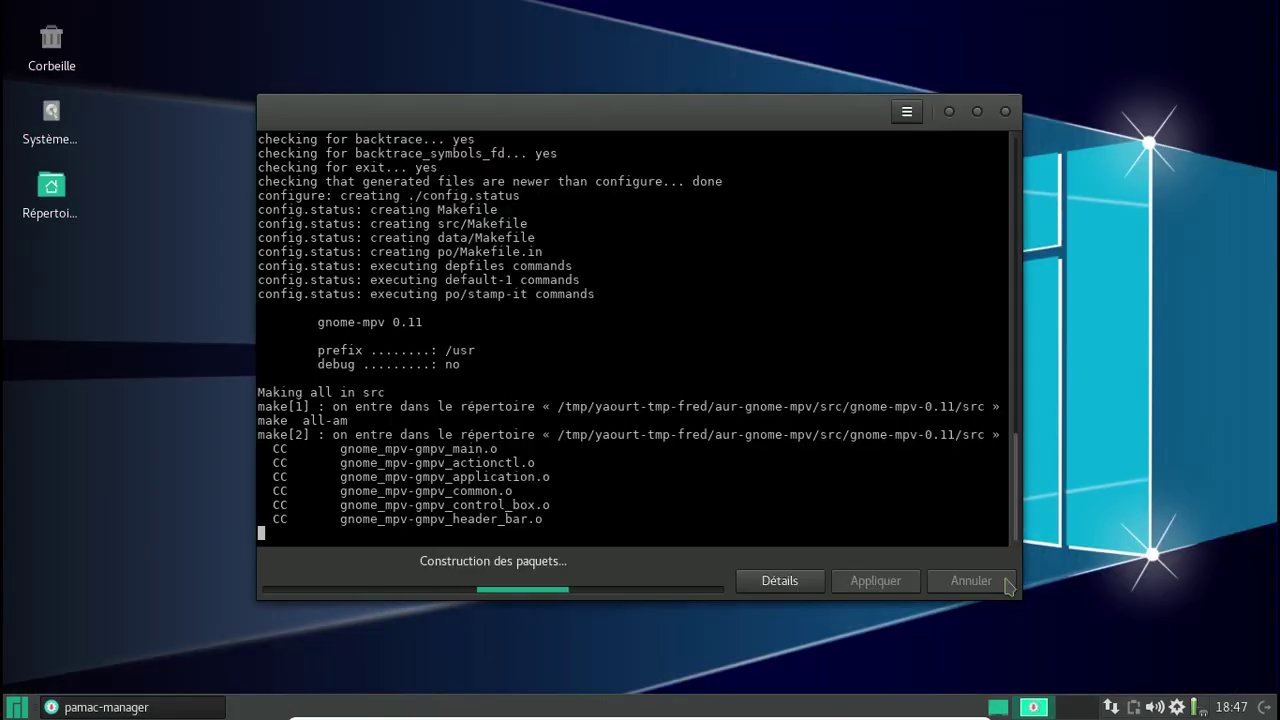
left_click_drag(814, 120, 692, 88)
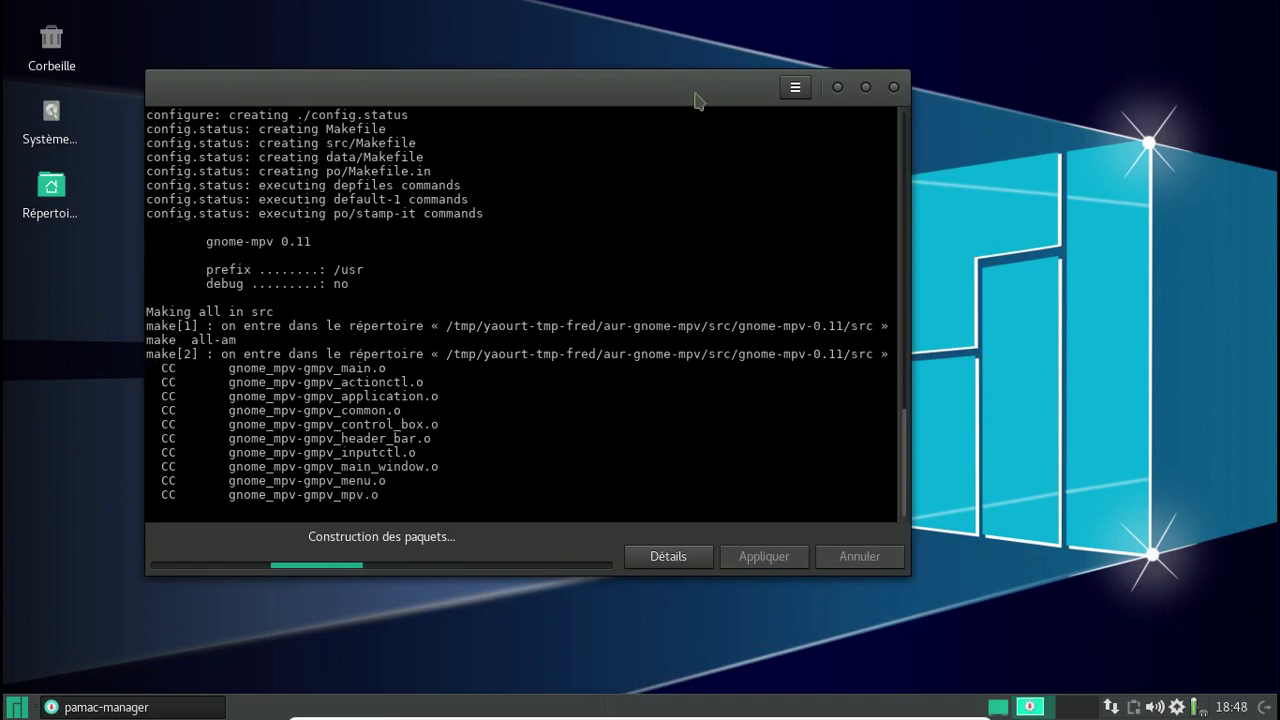
left_click_drag(697, 100, 745, 87)
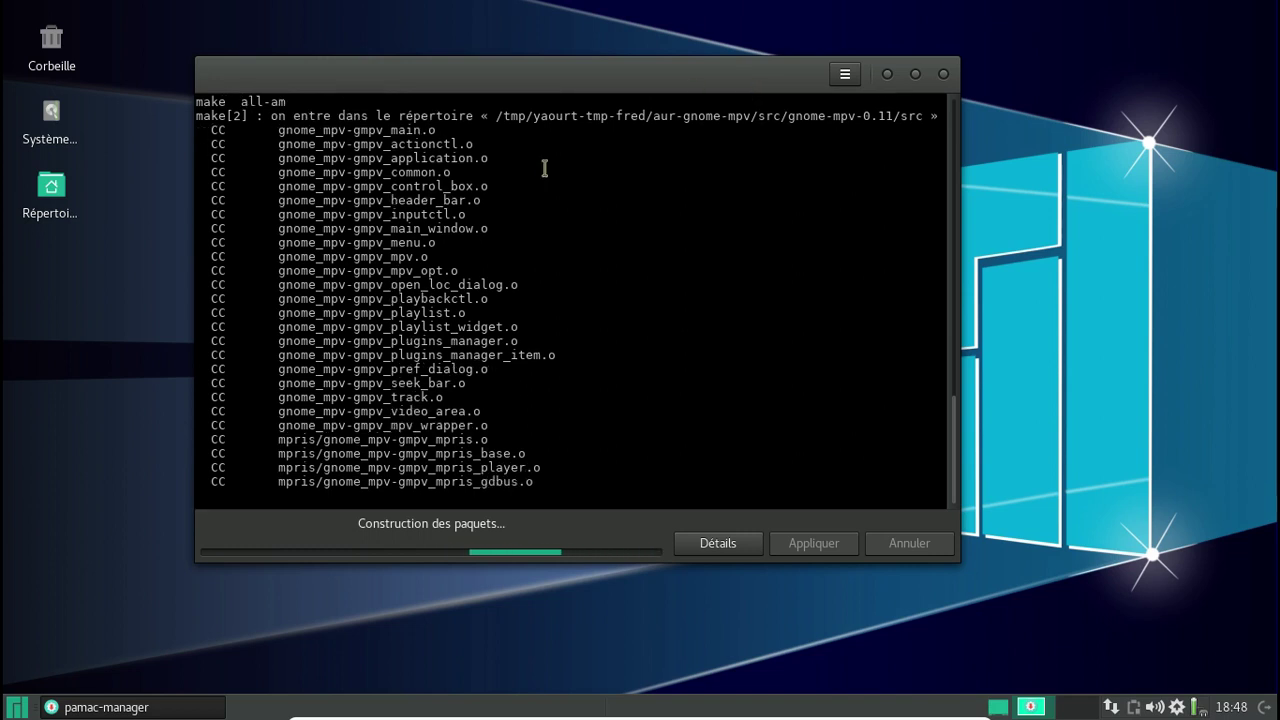
Examine the installed applications in the Infographie, Internet, Multimédia and Paramètres categories, including the lower entries of Paramètres.
left_click(24, 706)
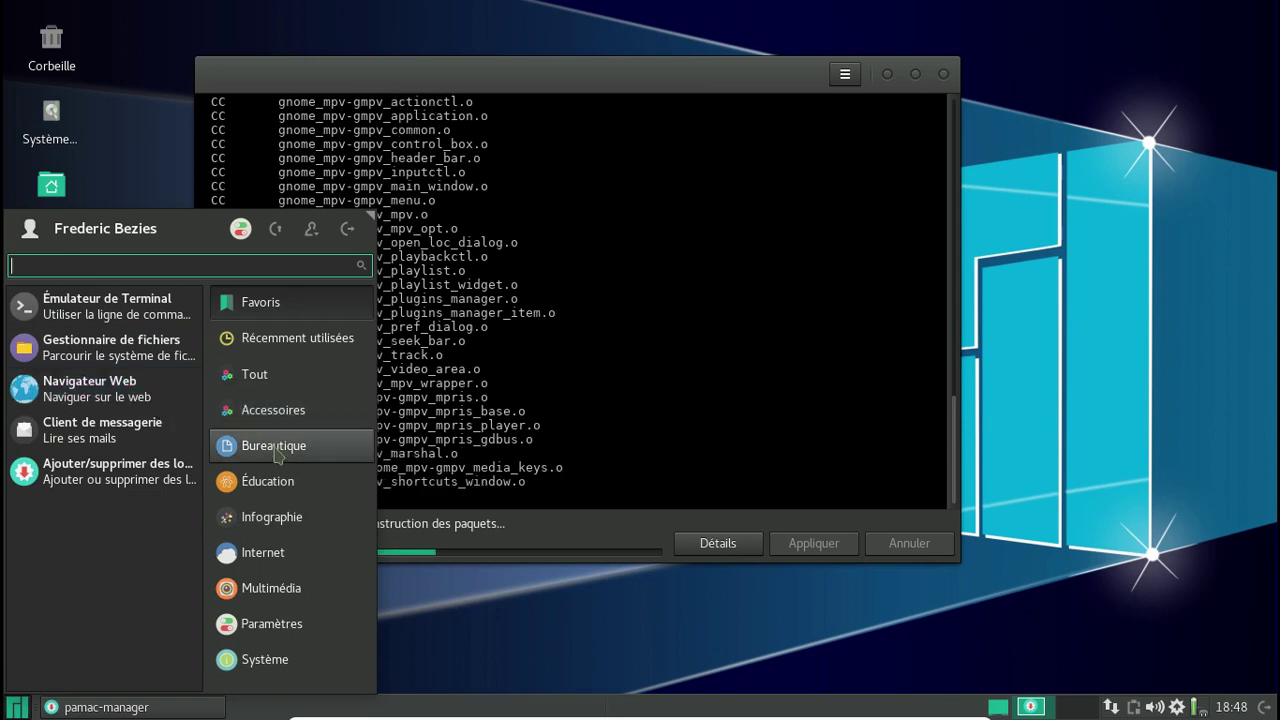
left_click(276, 528)
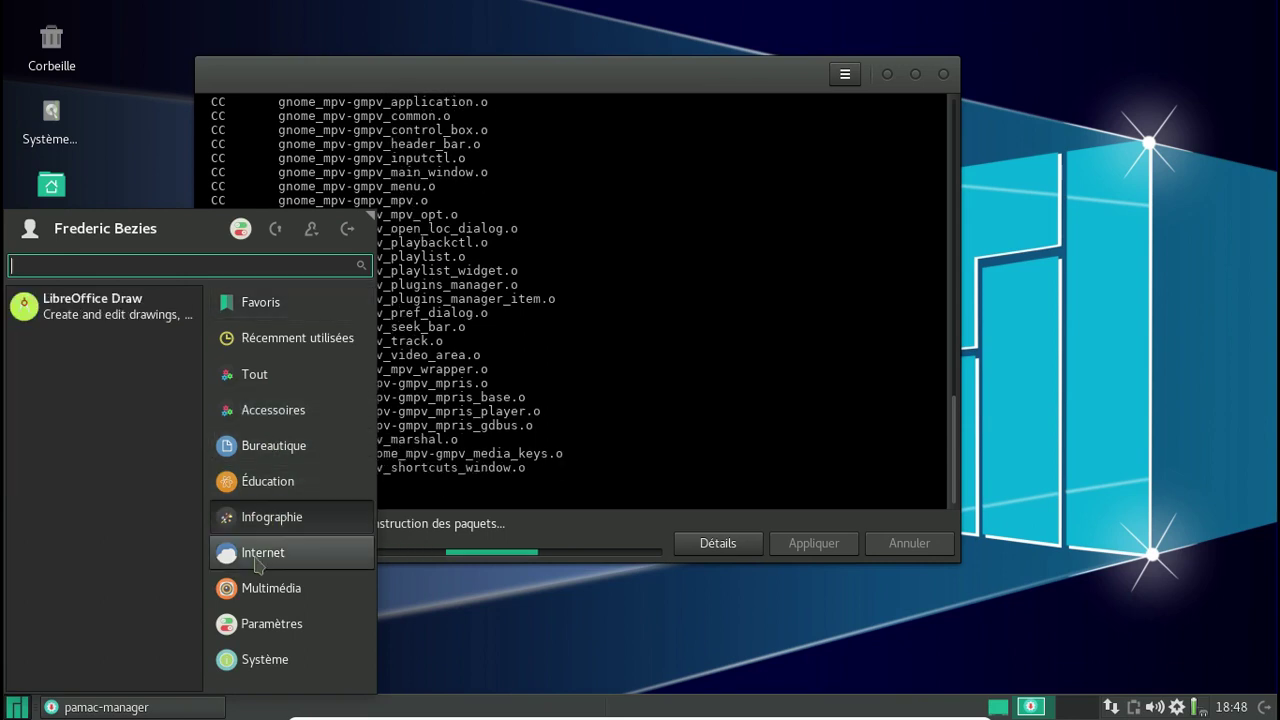
left_click(259, 563)
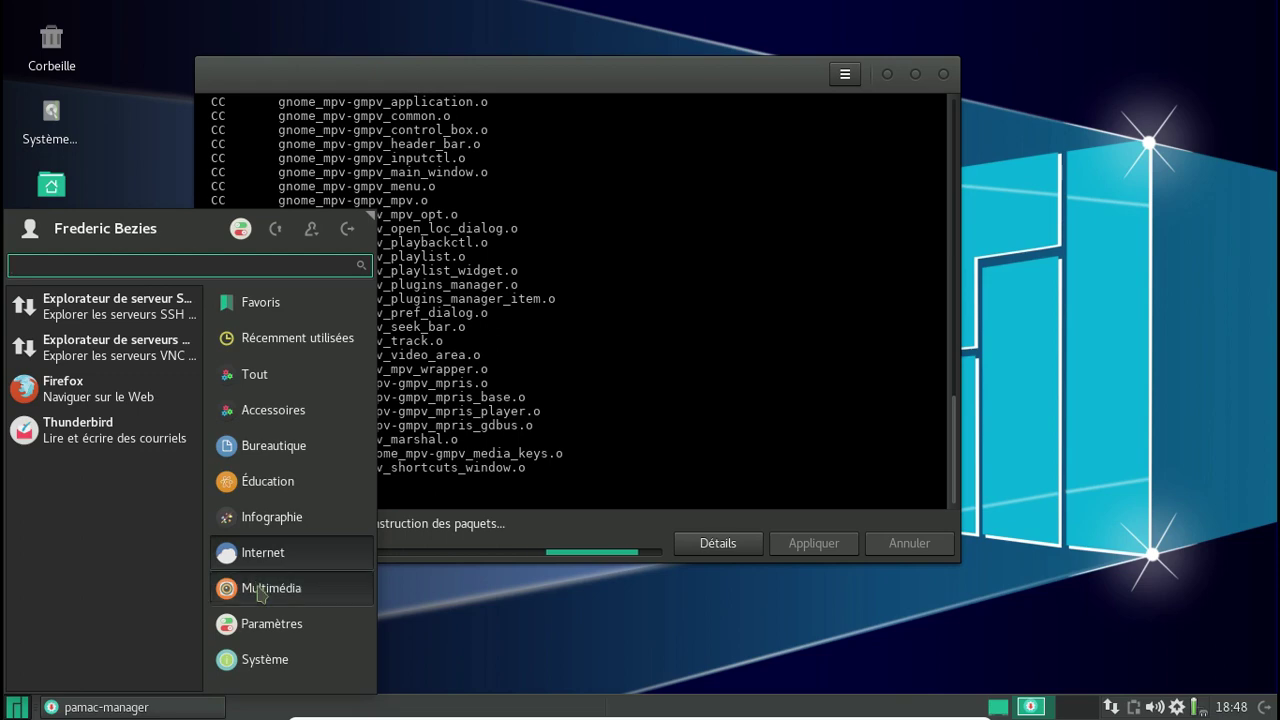
left_click(260, 592)
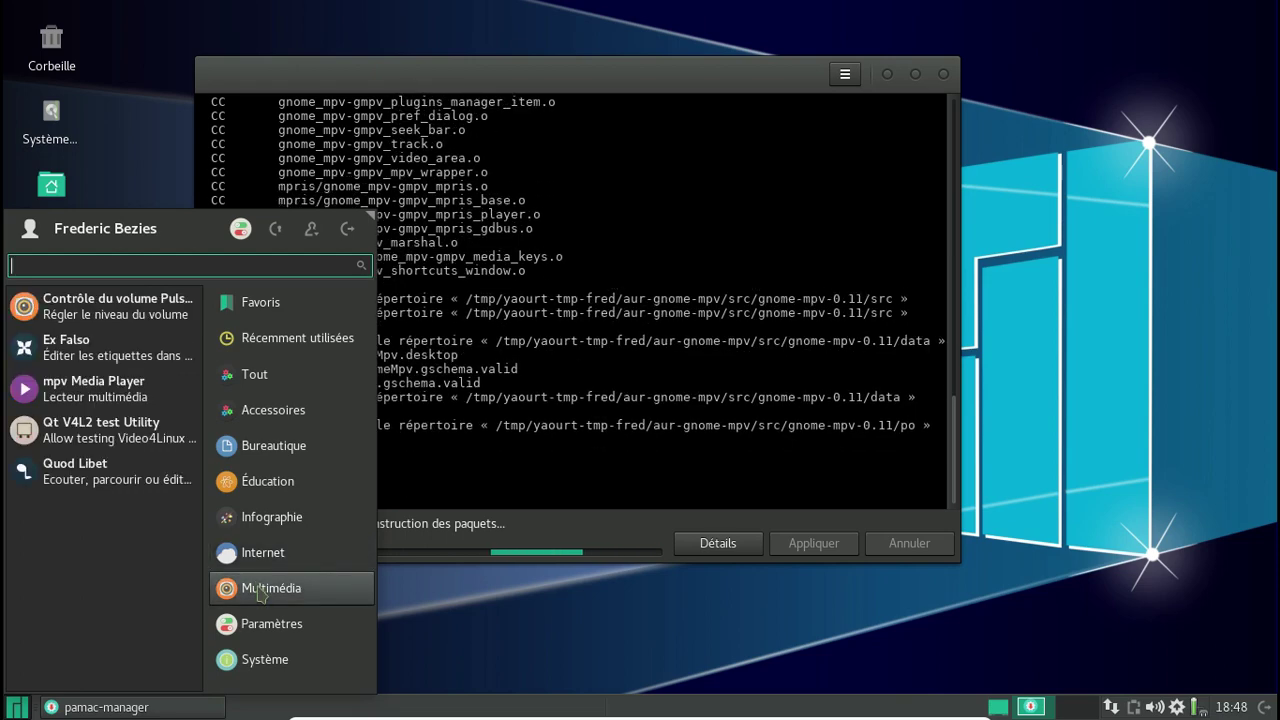
left_click(270, 631)
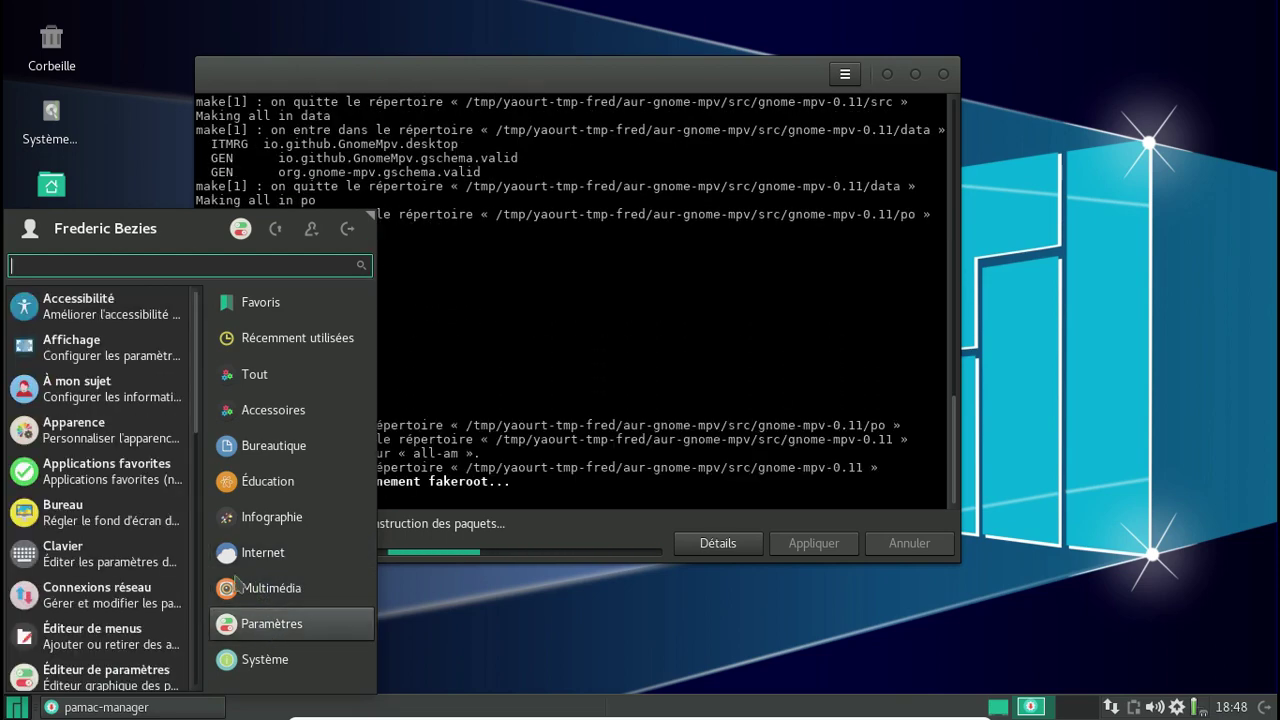
left_click_drag(198, 432, 198, 686)
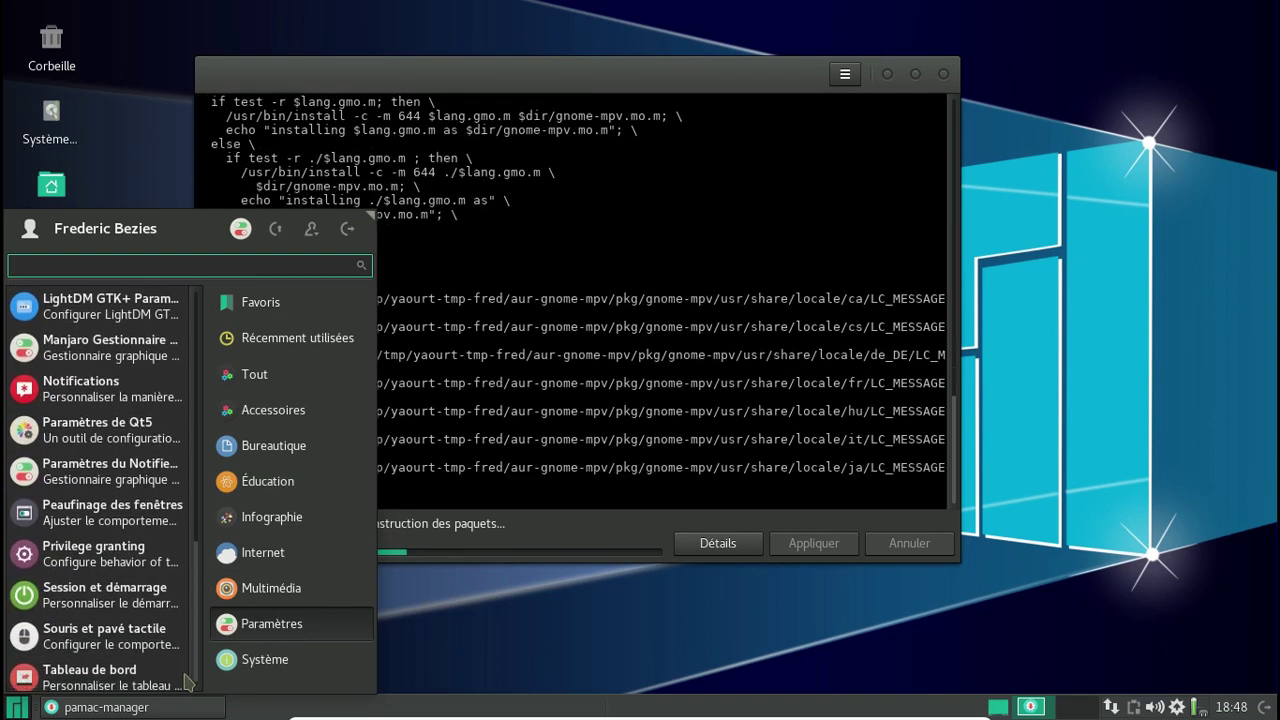
left_click(458, 639)
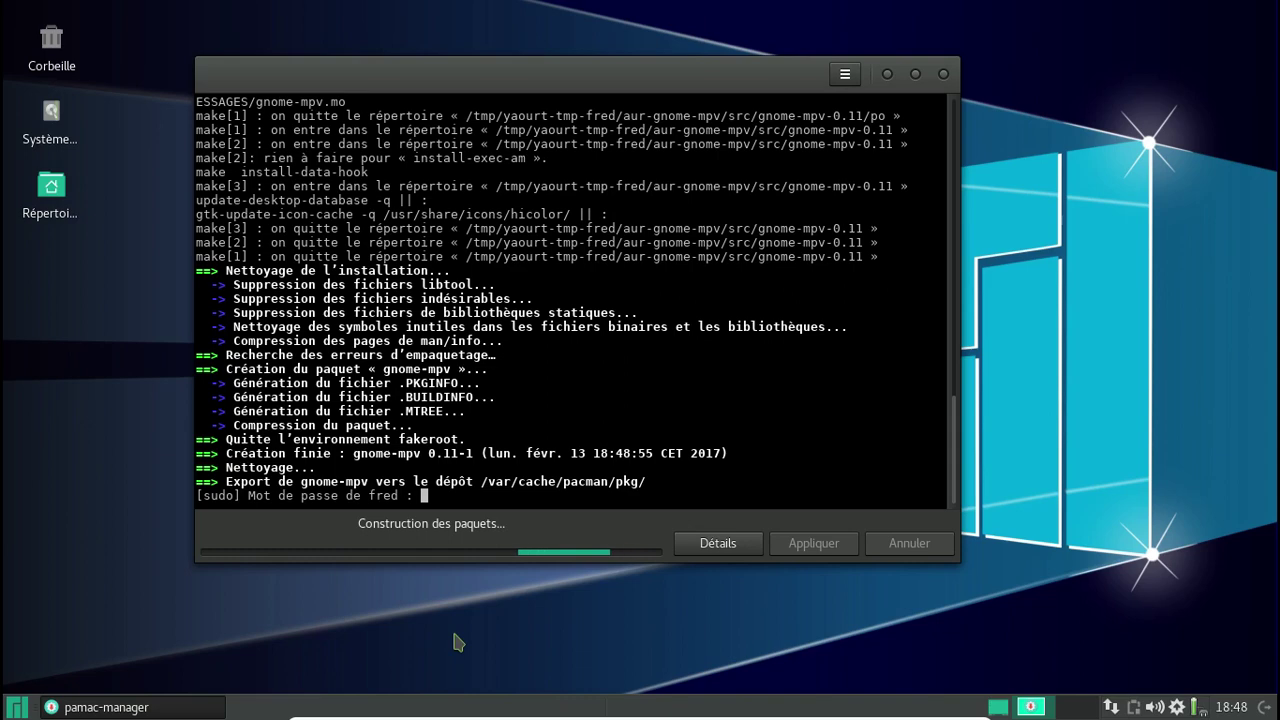
Enter the sudo password for exporting the built package and answer o to continue installing gnome-mpv.
type("o")
key("Return")
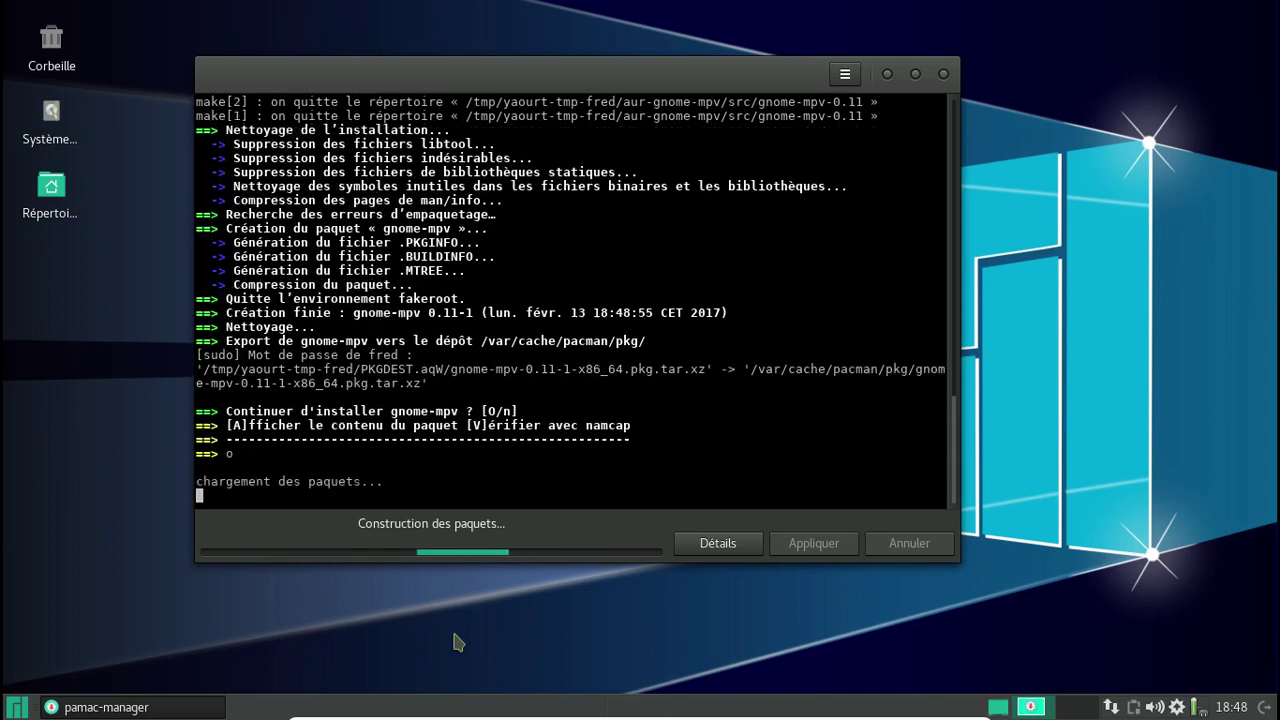